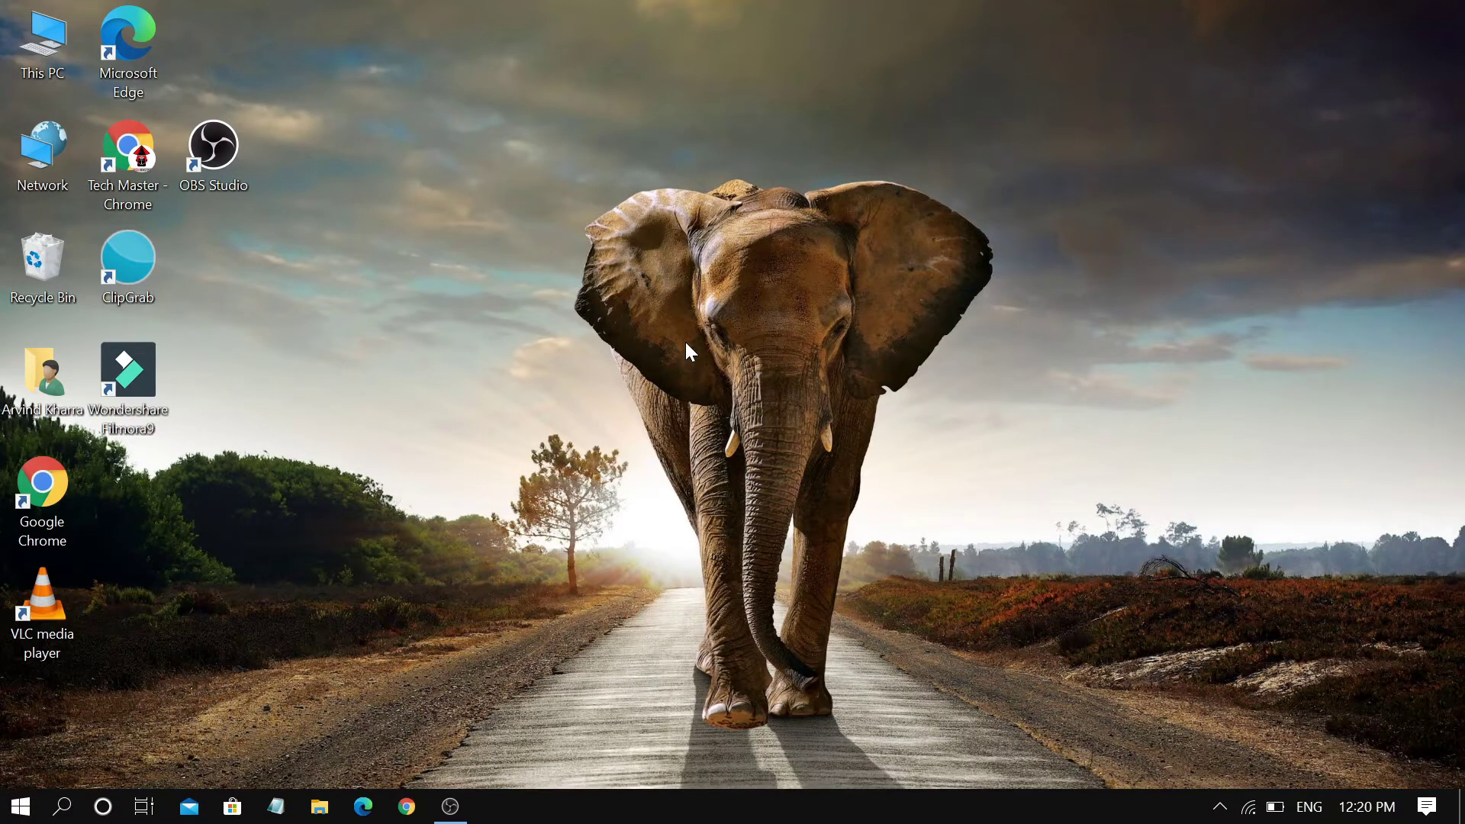
Launch Wondershare Filmora9 from the desktop and create a new project with the 16:9 (Widescreen) aspect ratio.
double_click(154, 357)
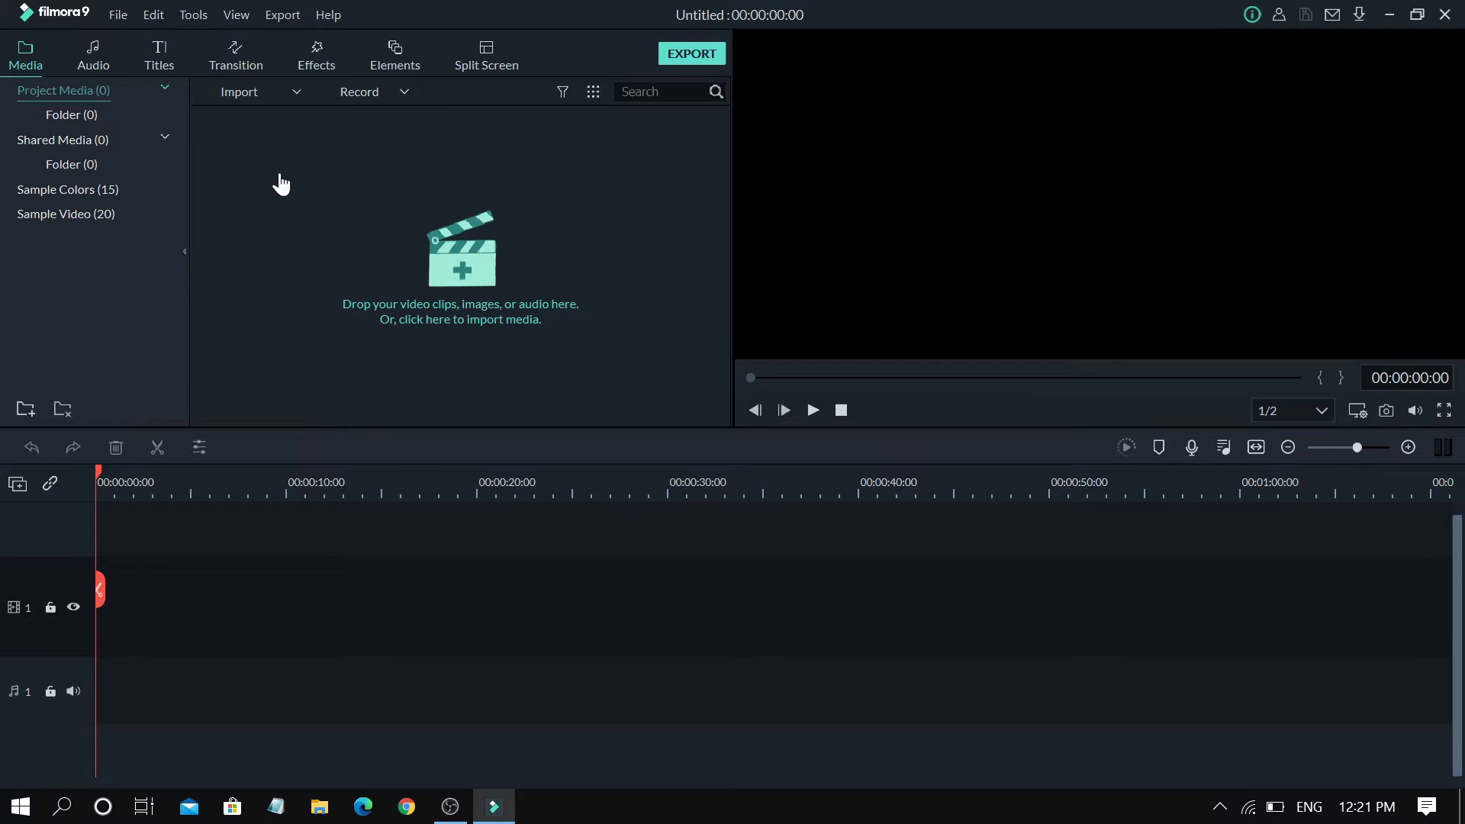
click(122, 12)
mouse_move(132, 35)
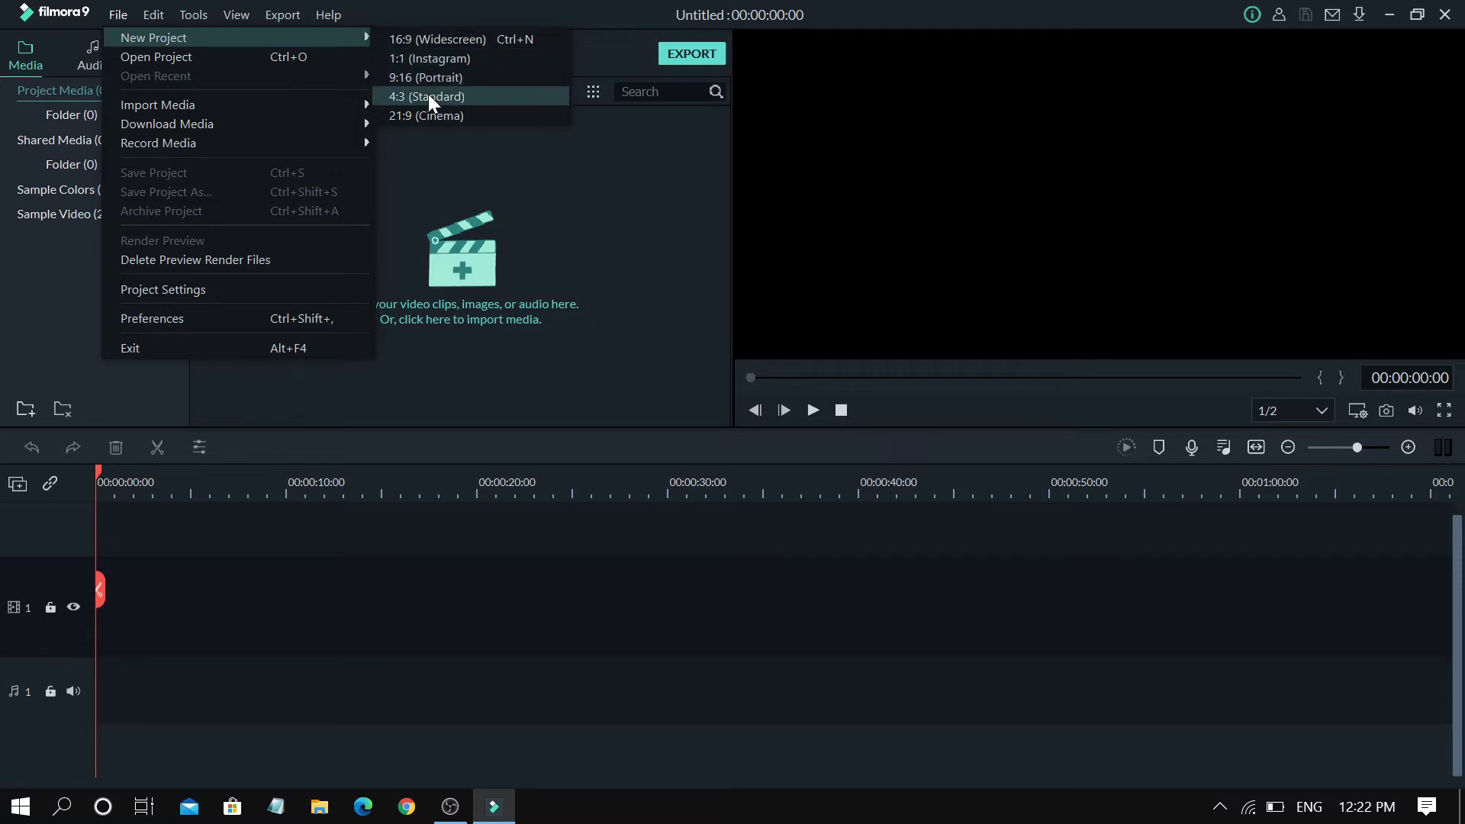
click(442, 42)
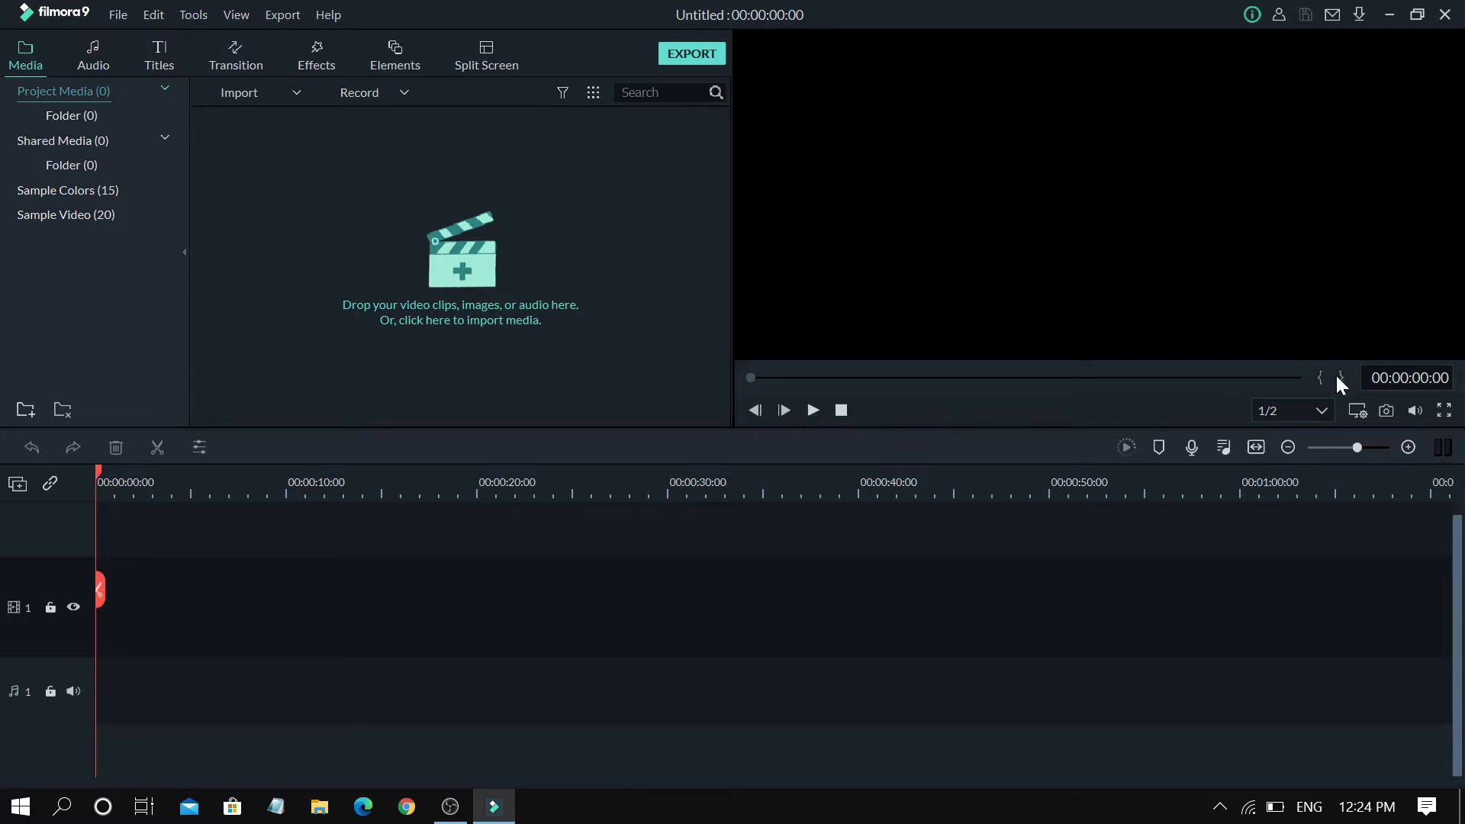
View the preview player in full screen and return to the editing workspace.
click(1446, 415)
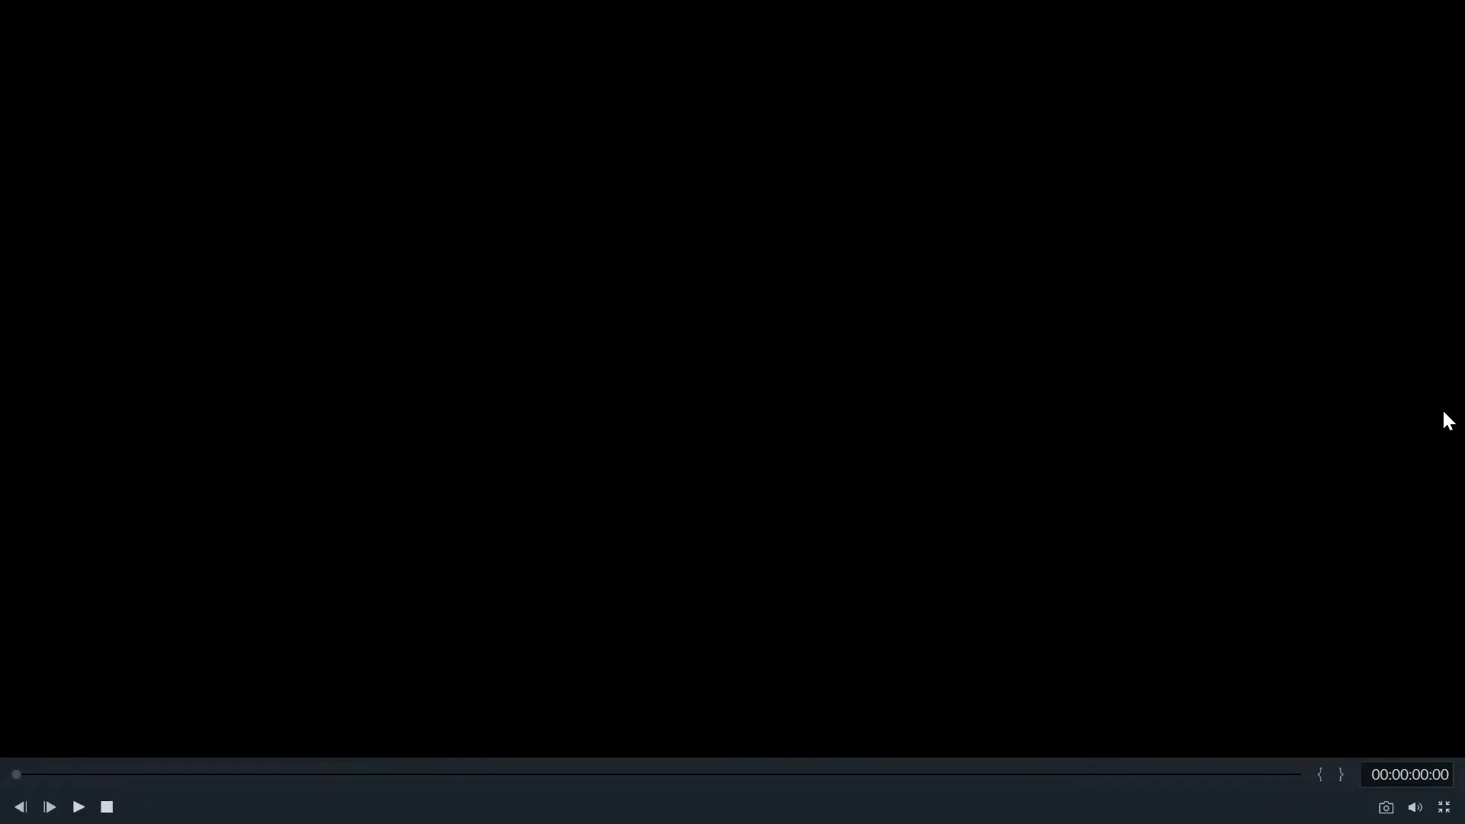
click(1444, 807)
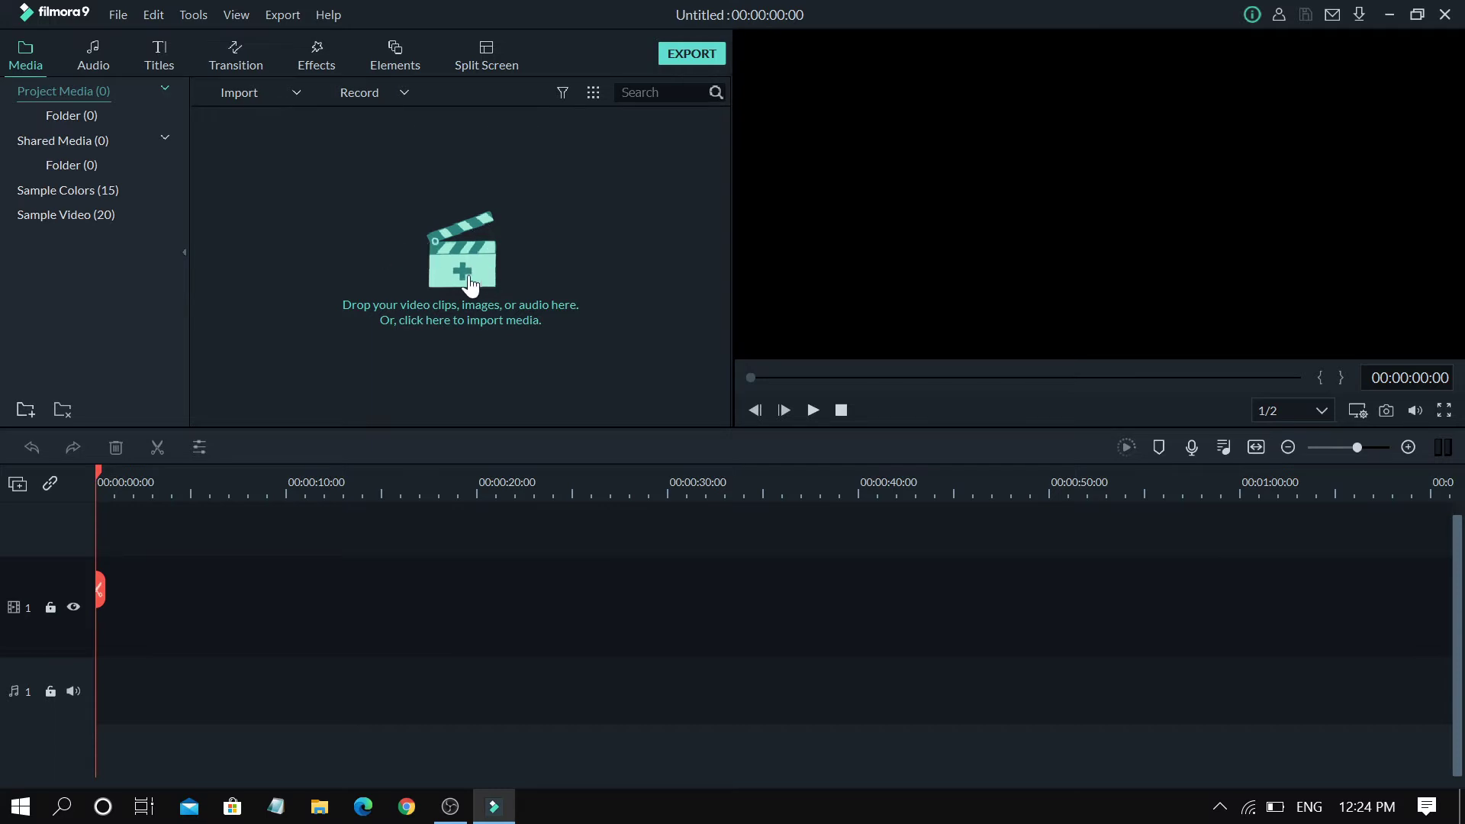
click(264, 93)
click(280, 118)
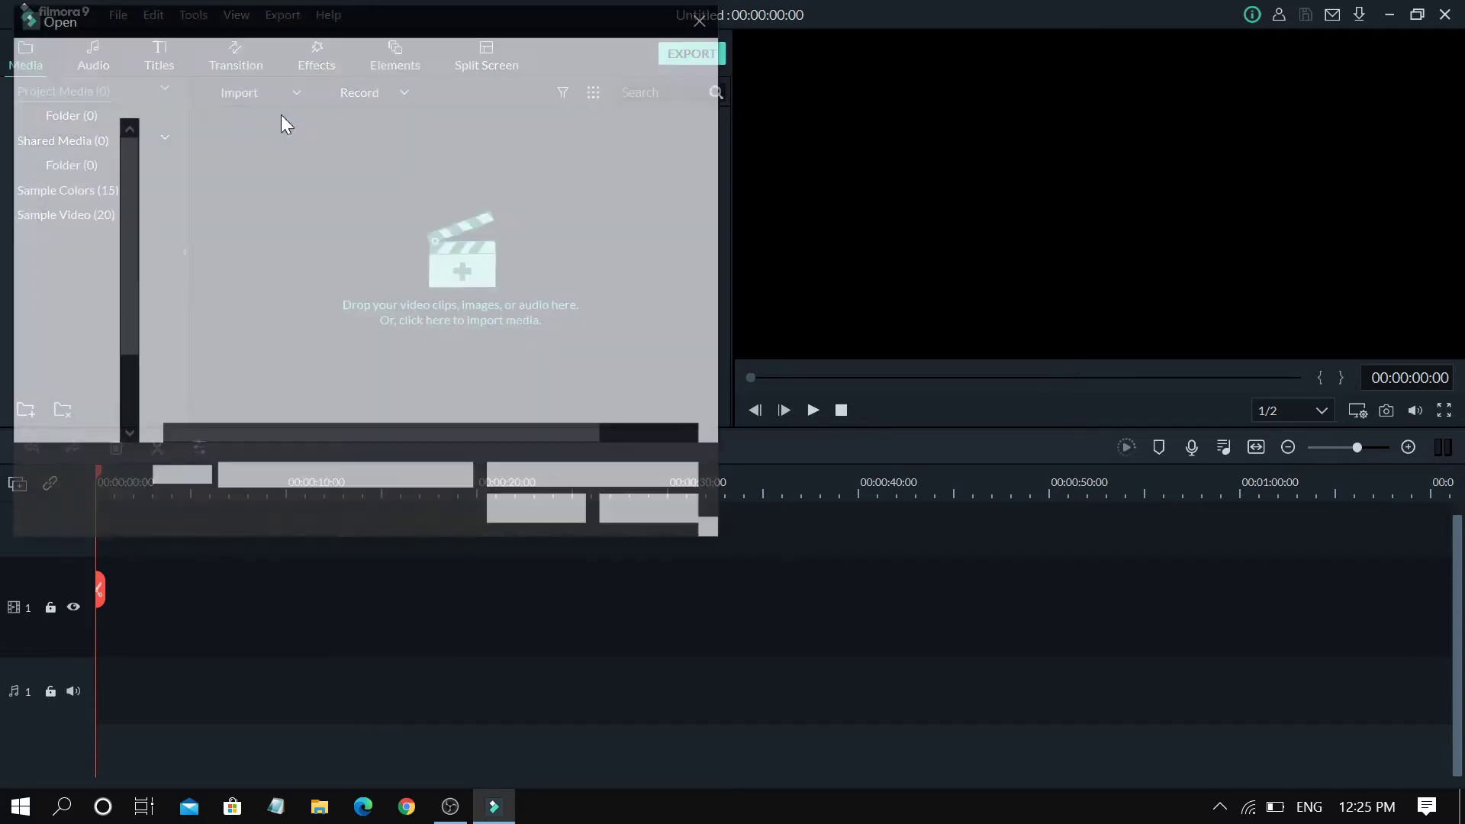
click(696, 22)
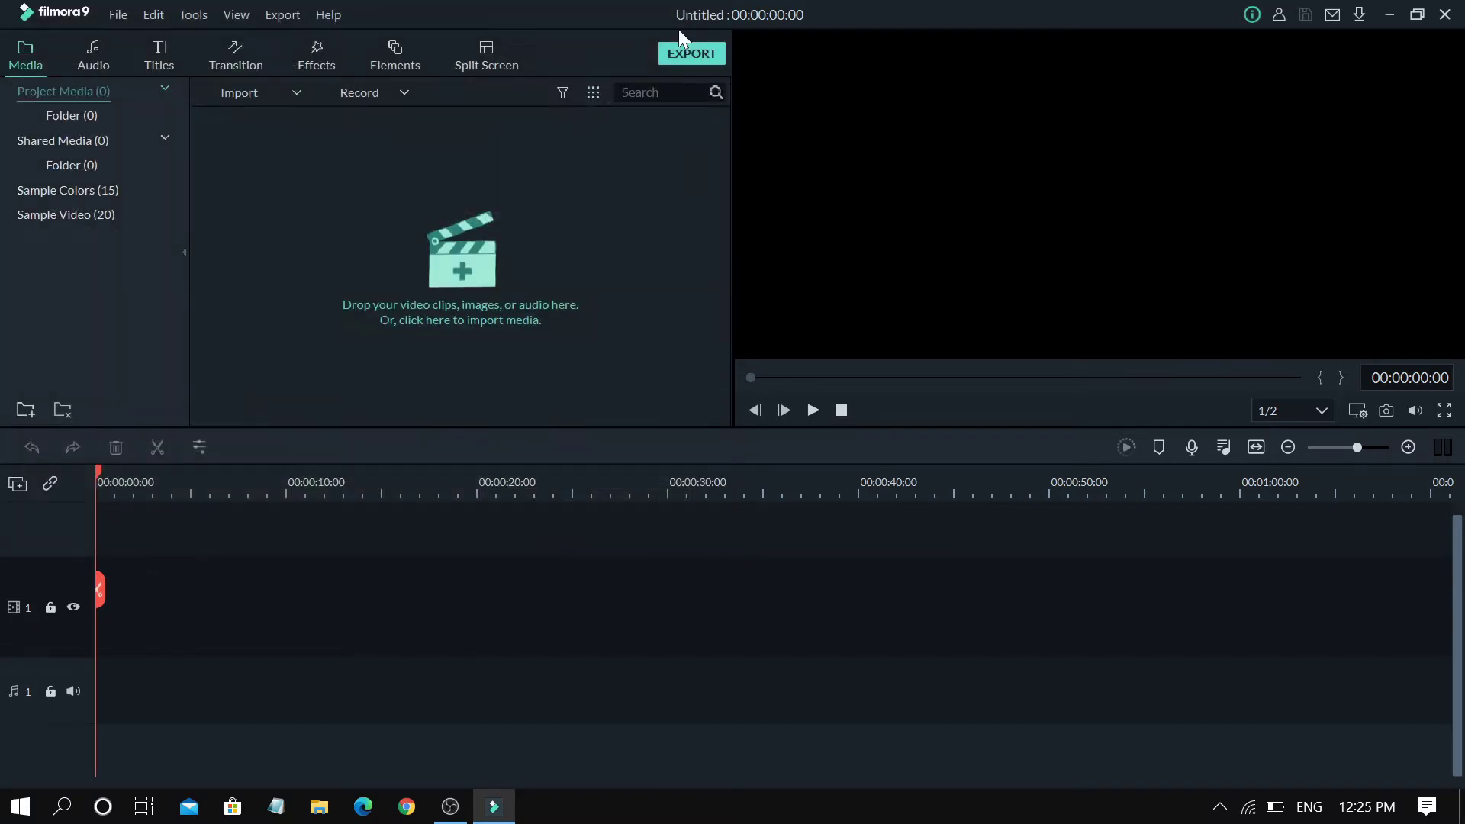
click(399, 95)
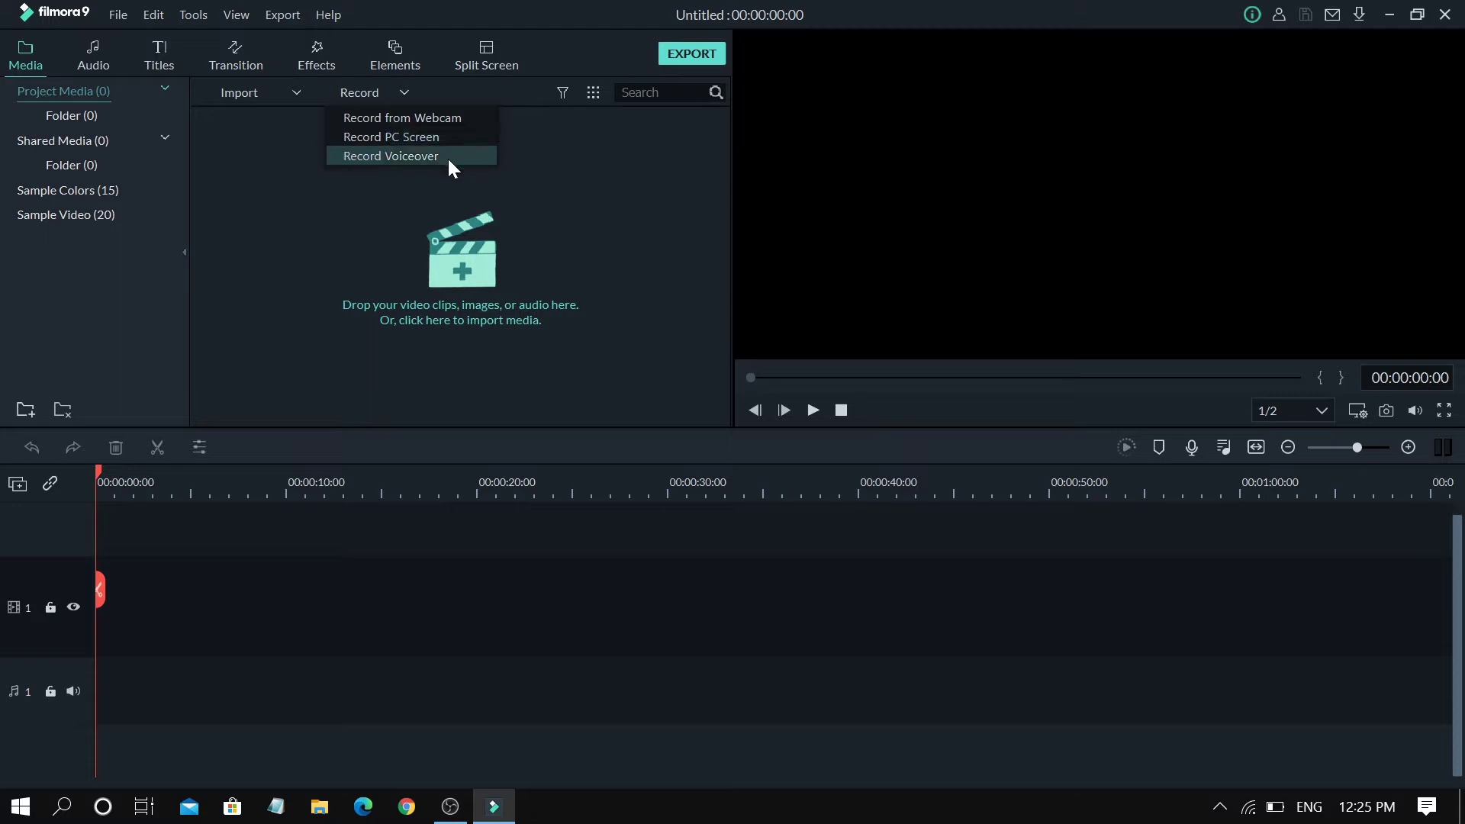
click(293, 124)
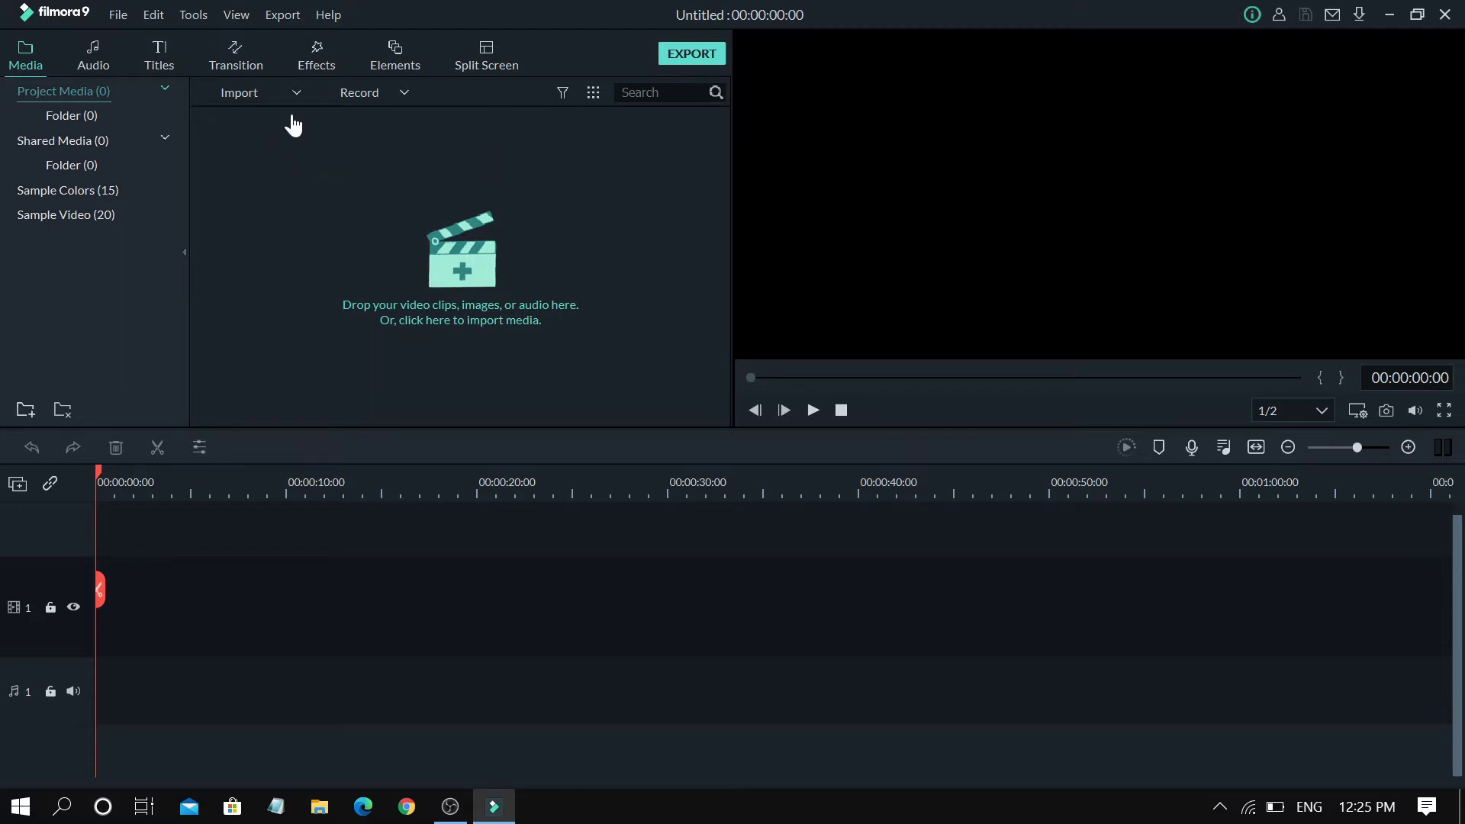
Import the video files VID_20200702_195251 and VID_20200702_194301 from the "new" folder into the project media.
click(291, 95)
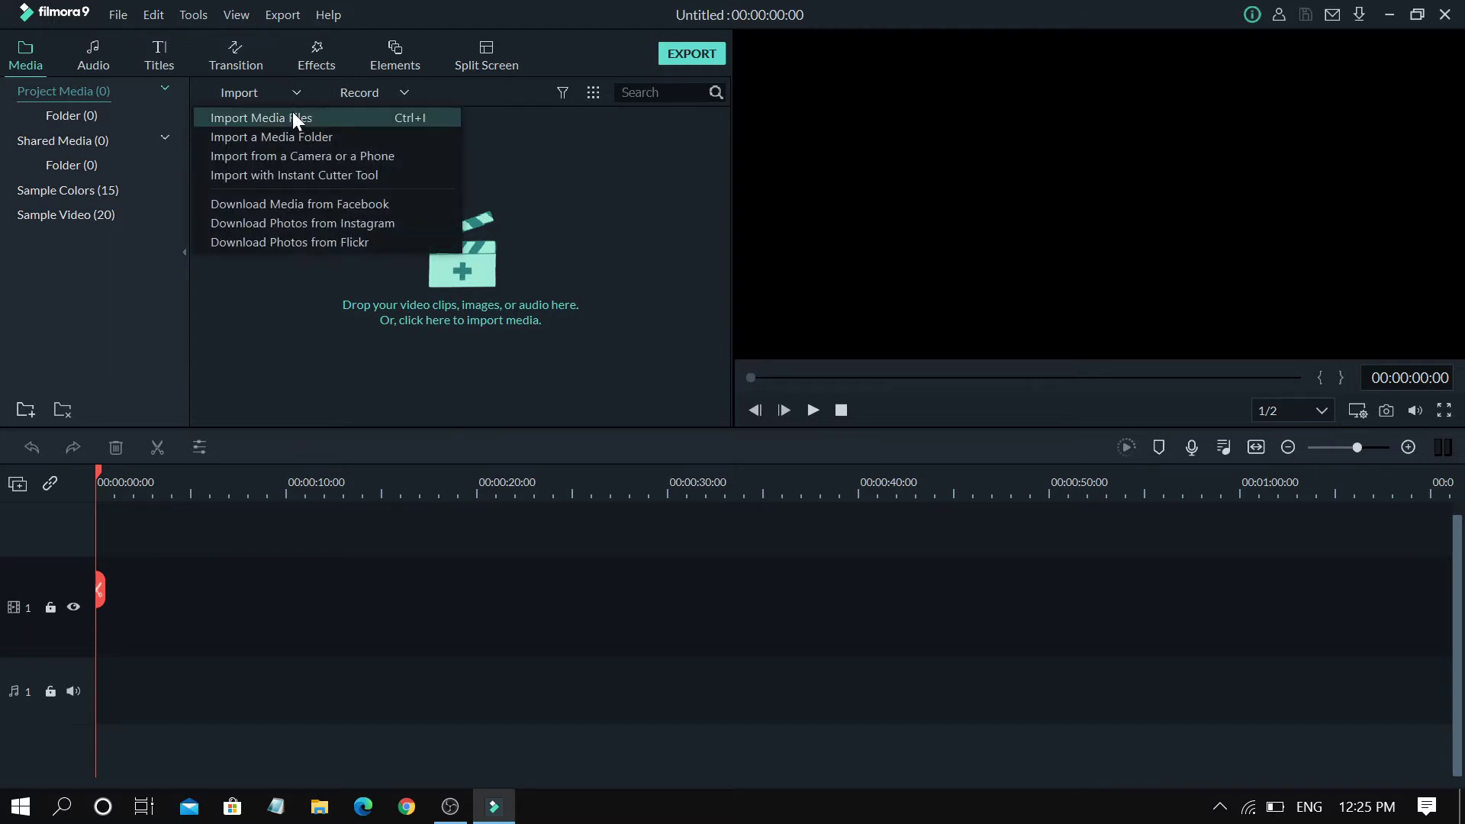
click(292, 112)
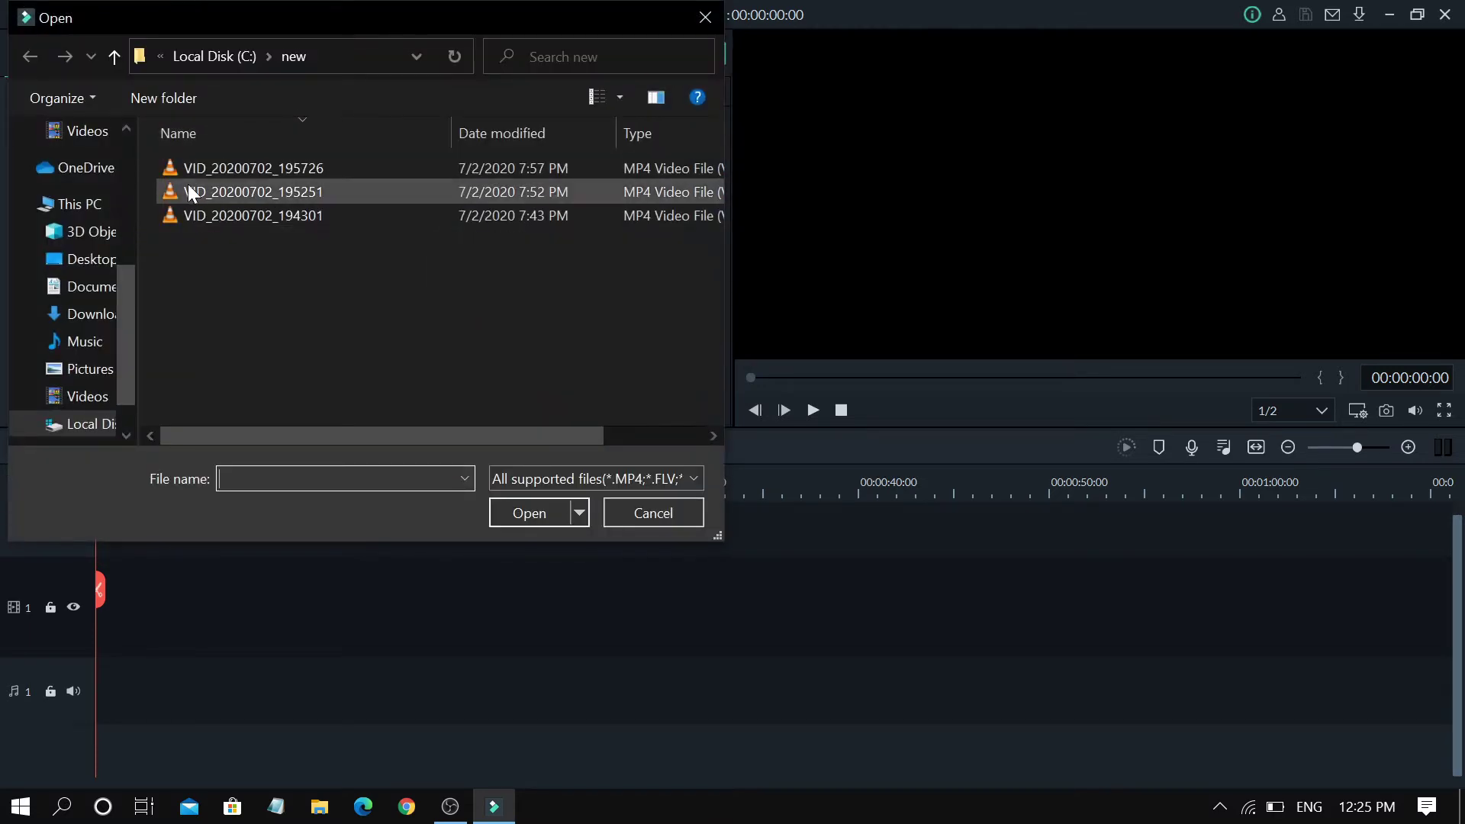
drag(302, 232, 322, 179)
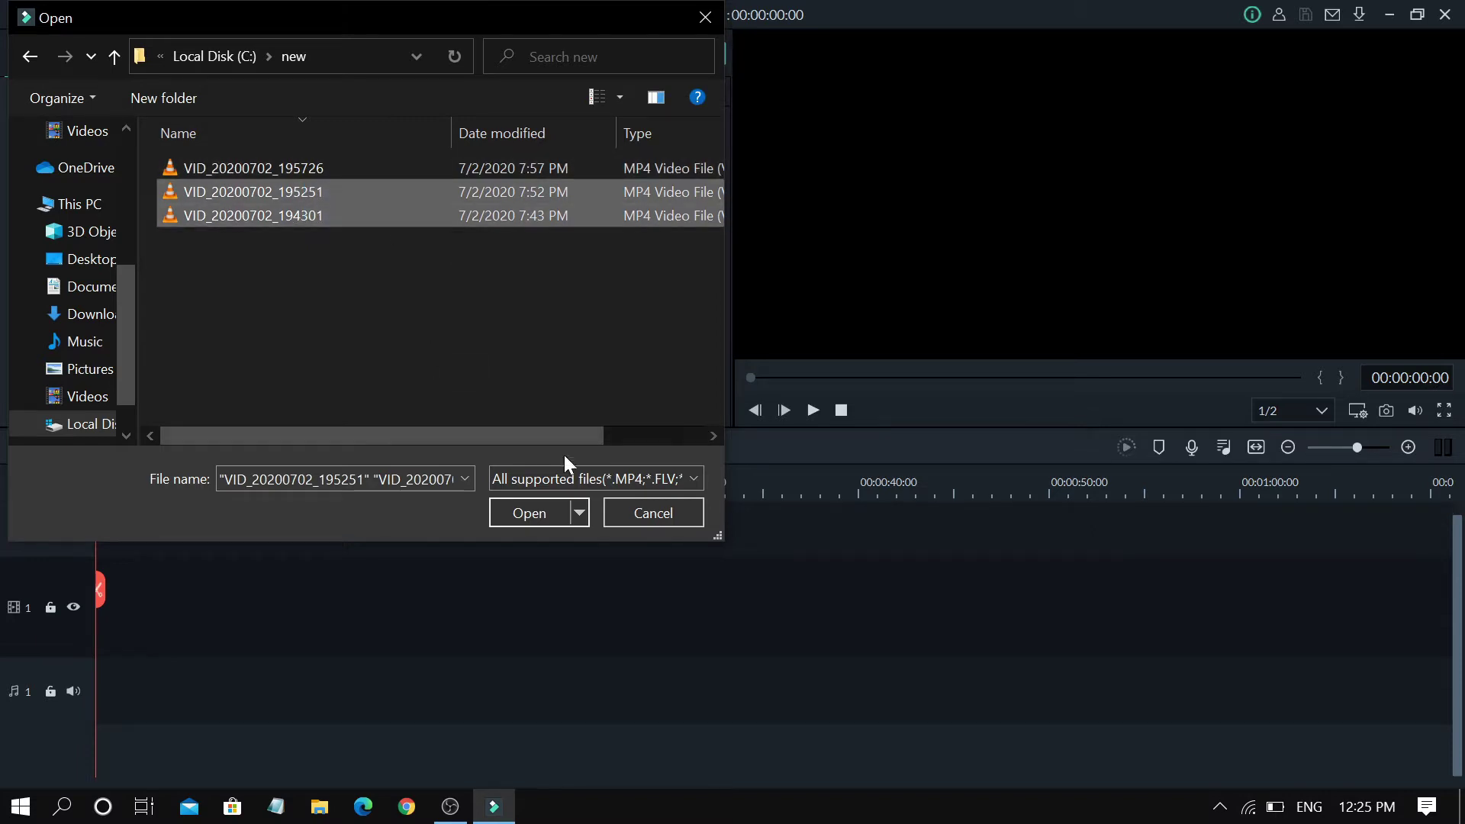
click(540, 514)
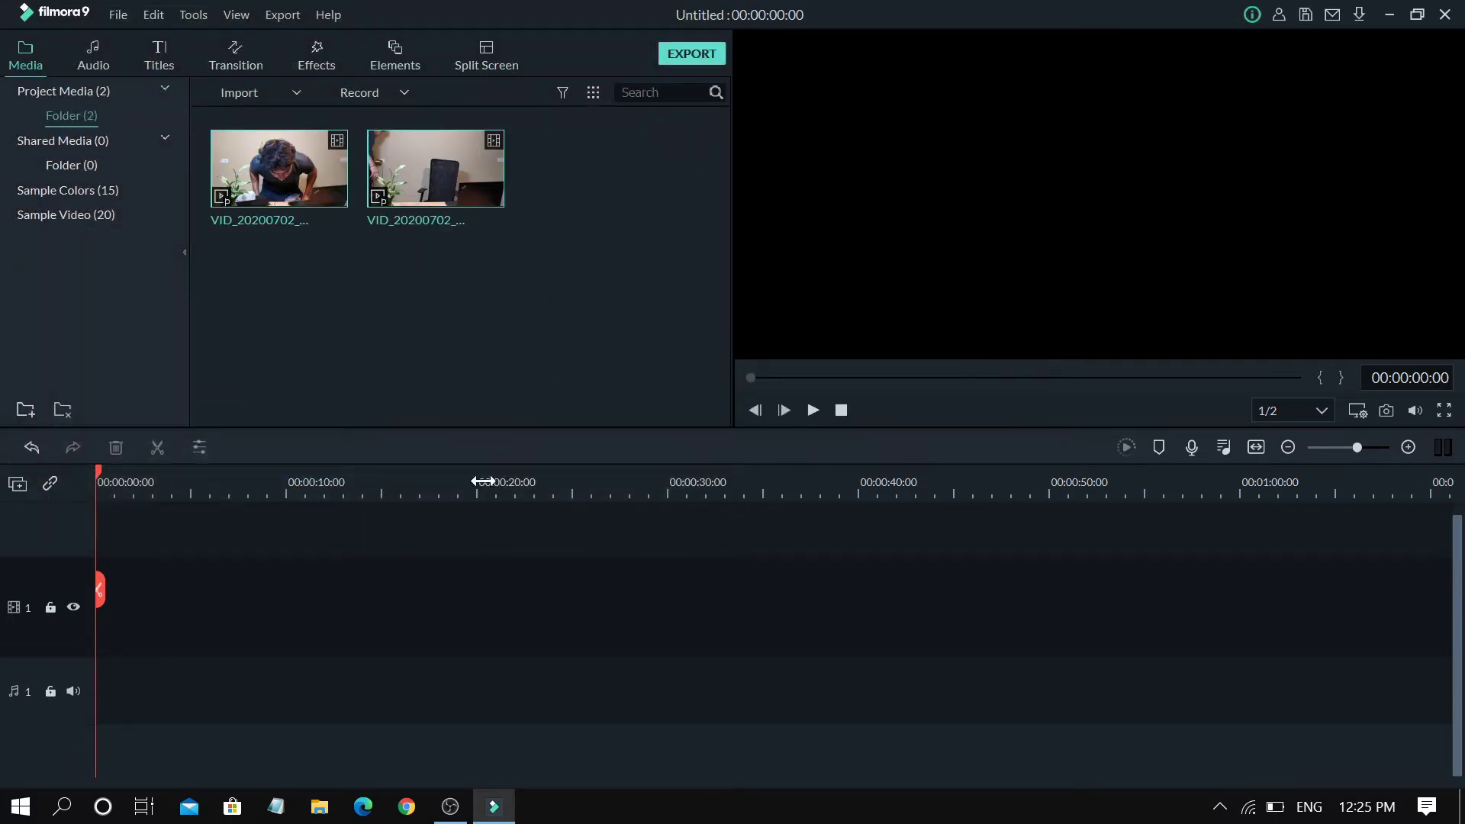
Import the images Screenshot (65) and Screenshot (64) and the video sub. intro 1 into the project media.
click(264, 94)
click(281, 116)
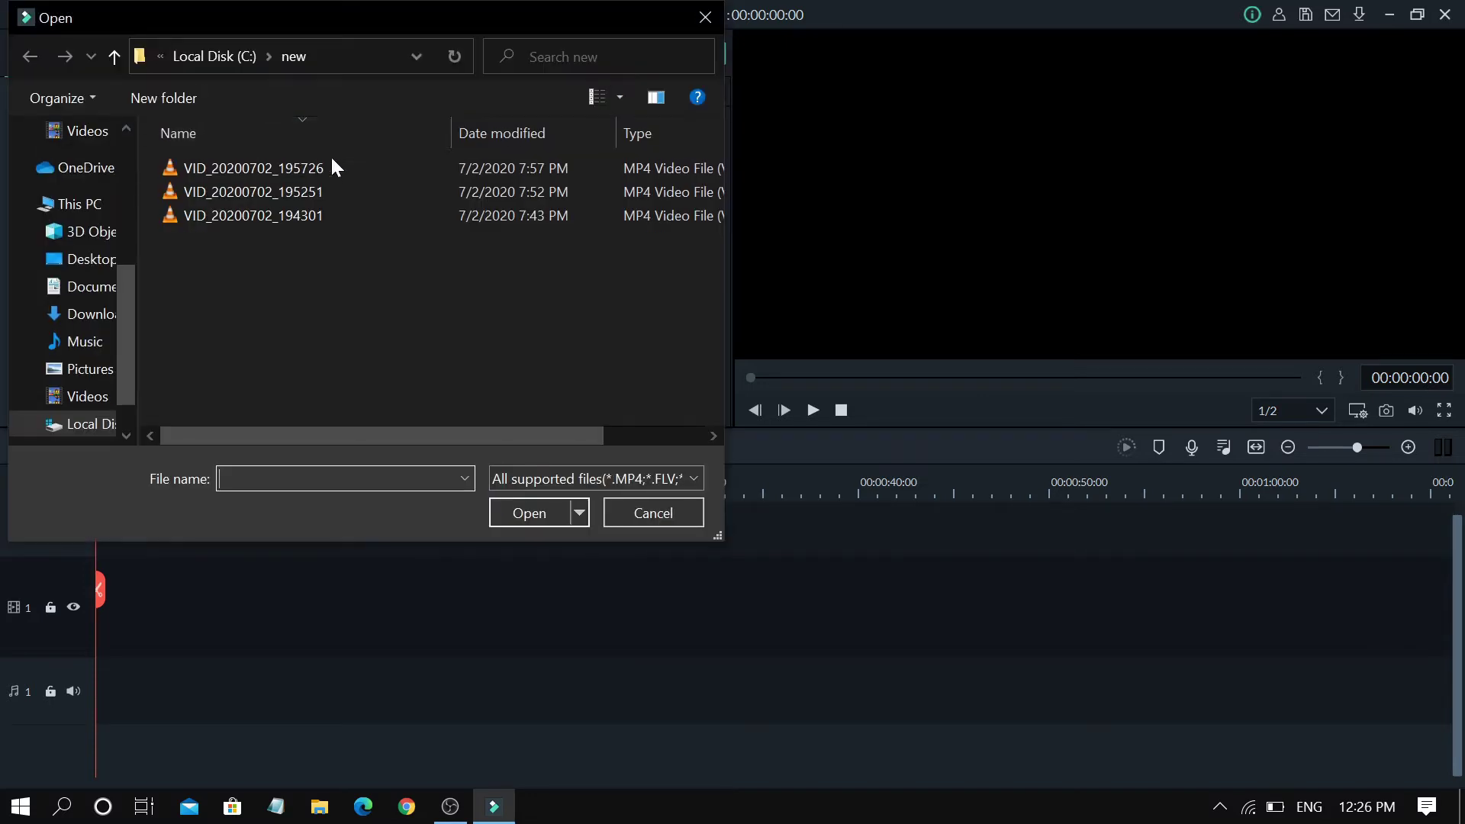
scroll(132, 150, up, 3)
key(Escape)
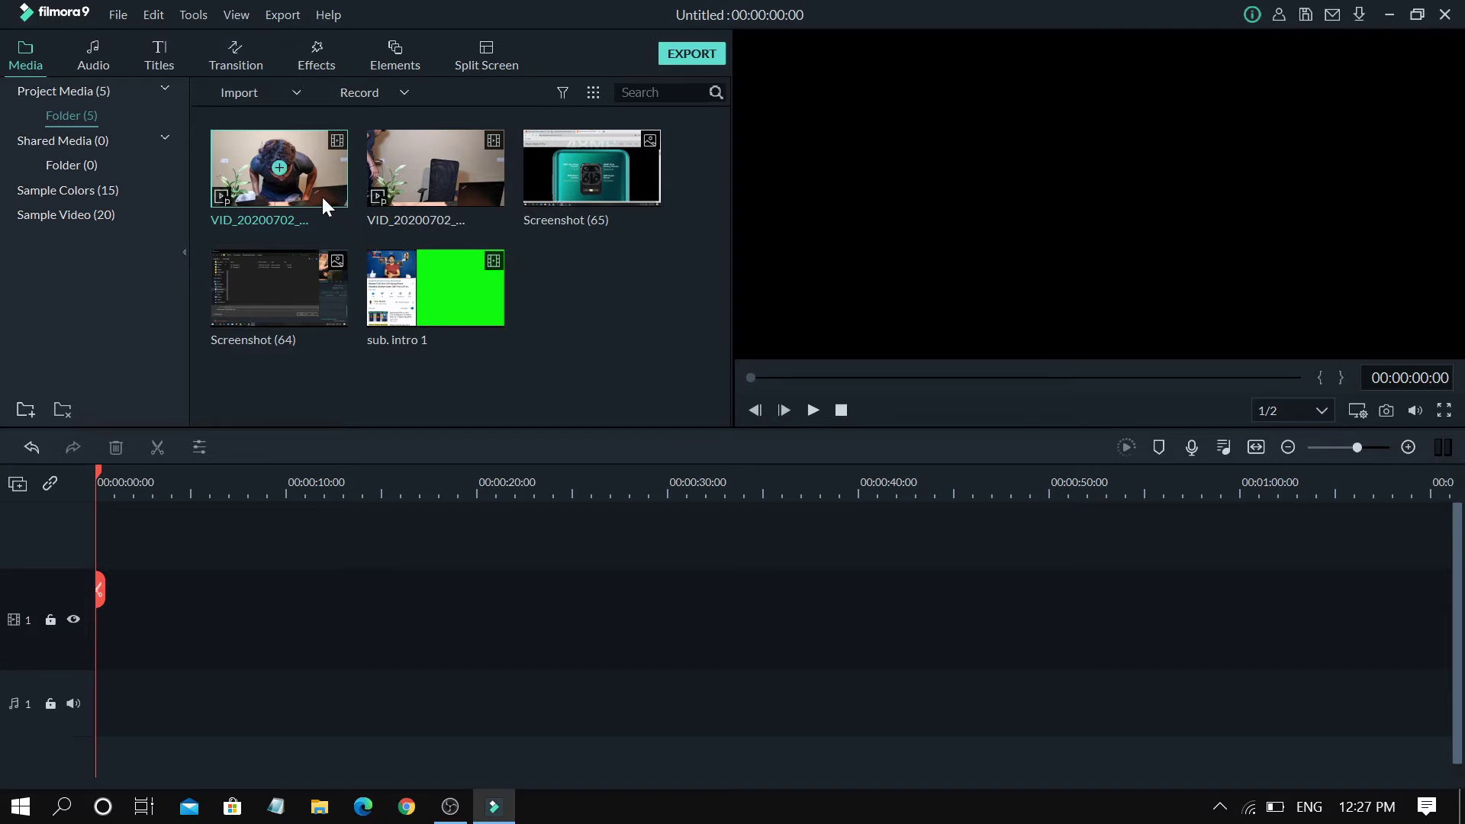
Place VID_20200702_195251 at the start of video track 1 and match the project settings to the media at 3840 x 2160 30fps.
drag(325, 194, 96, 619)
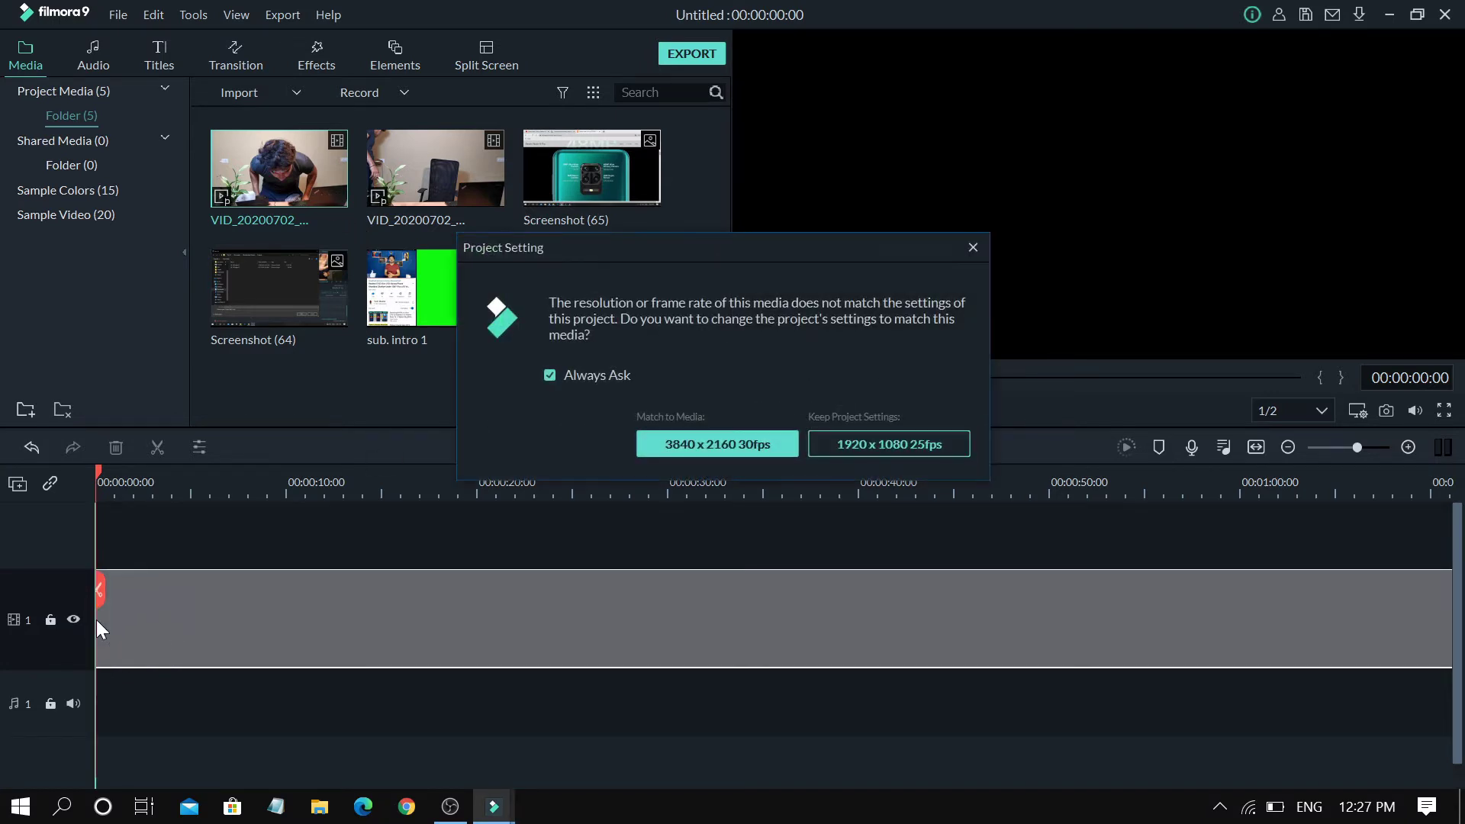
click(720, 447)
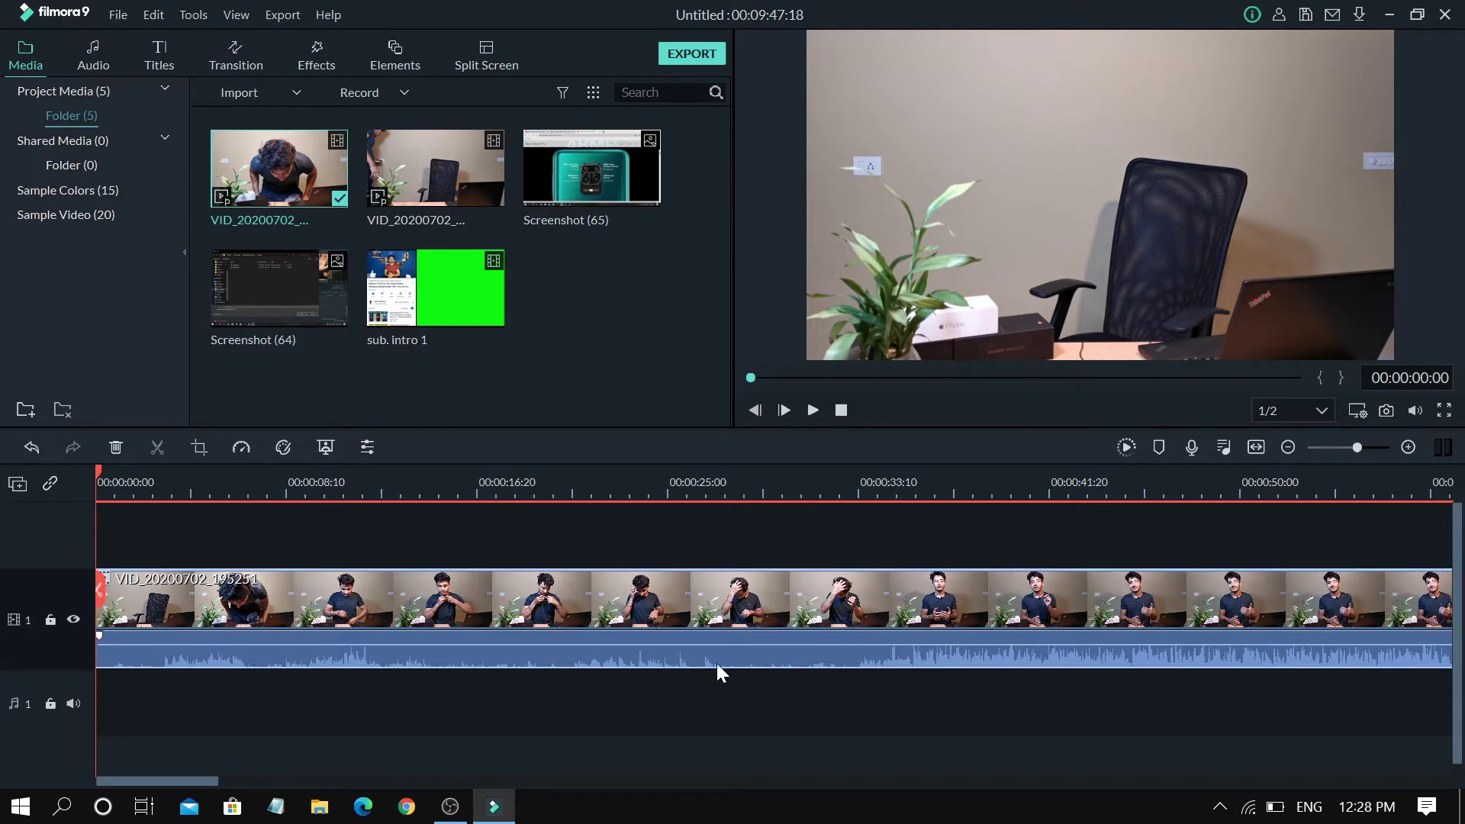
Find where the useful speech starts, split the clip at 00:00:35:10, and delete the part before the cut.
click(897, 495)
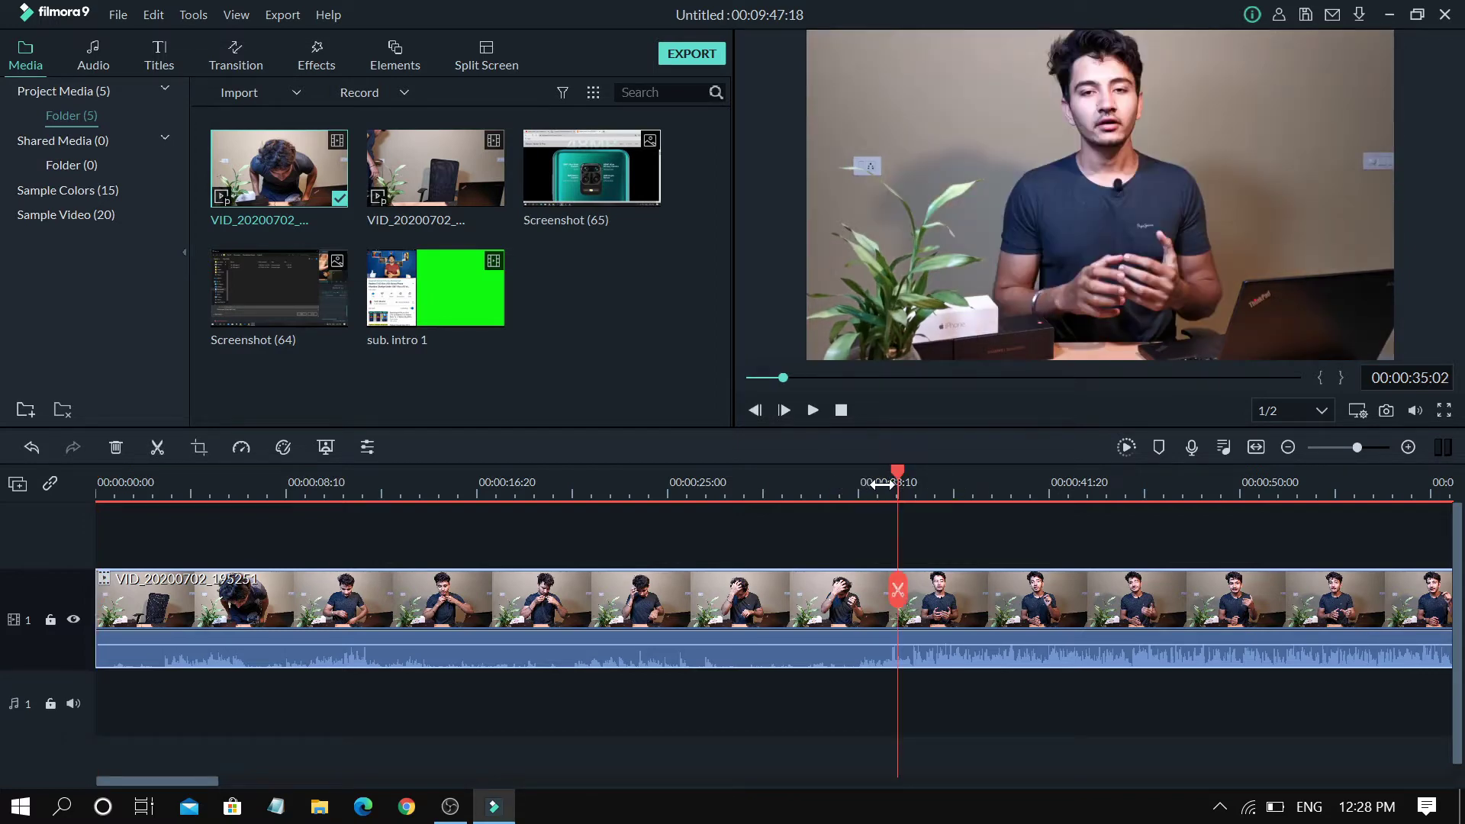
click(883, 488)
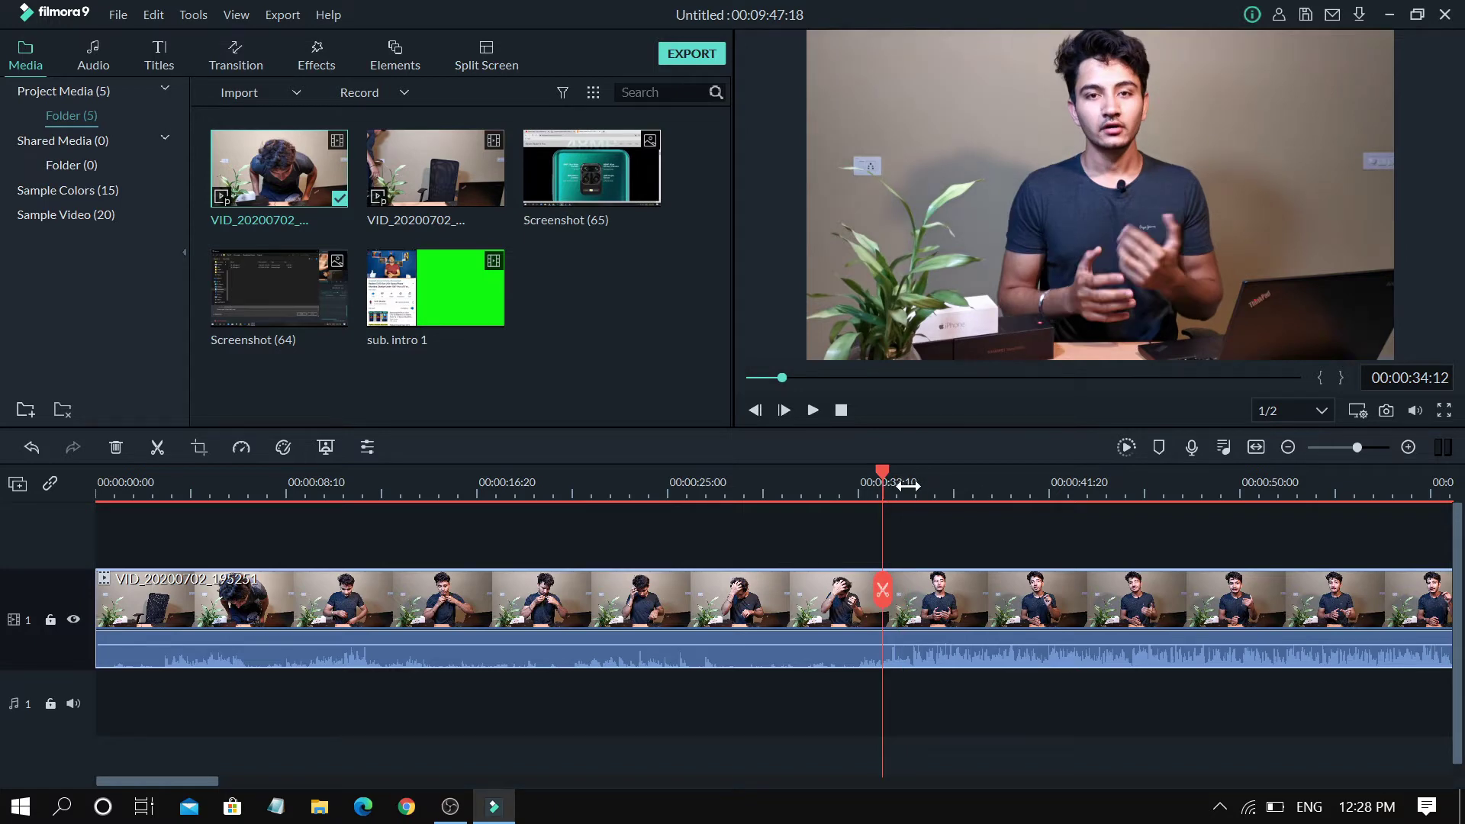
click(901, 488)
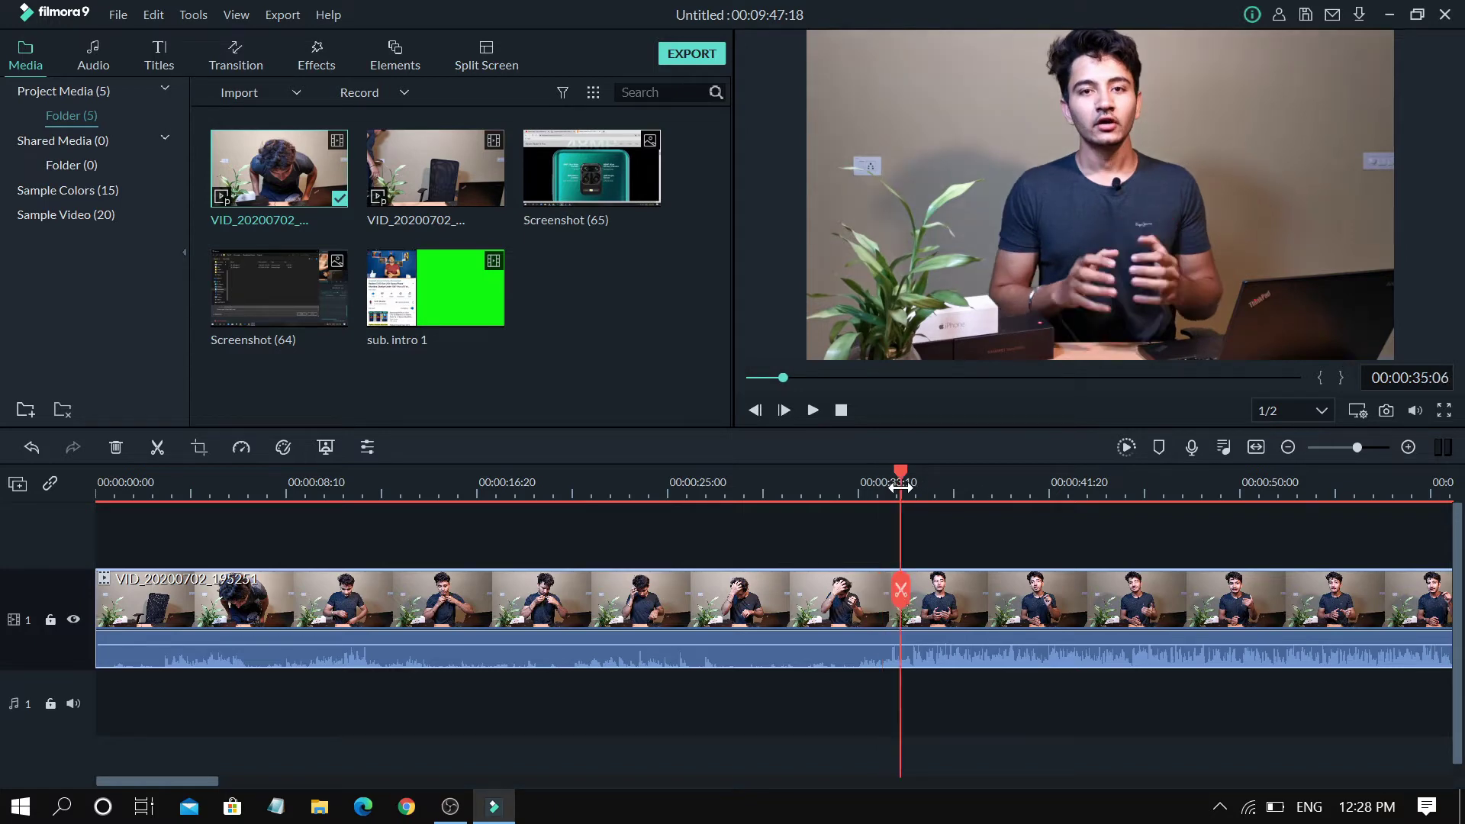
click(913, 489)
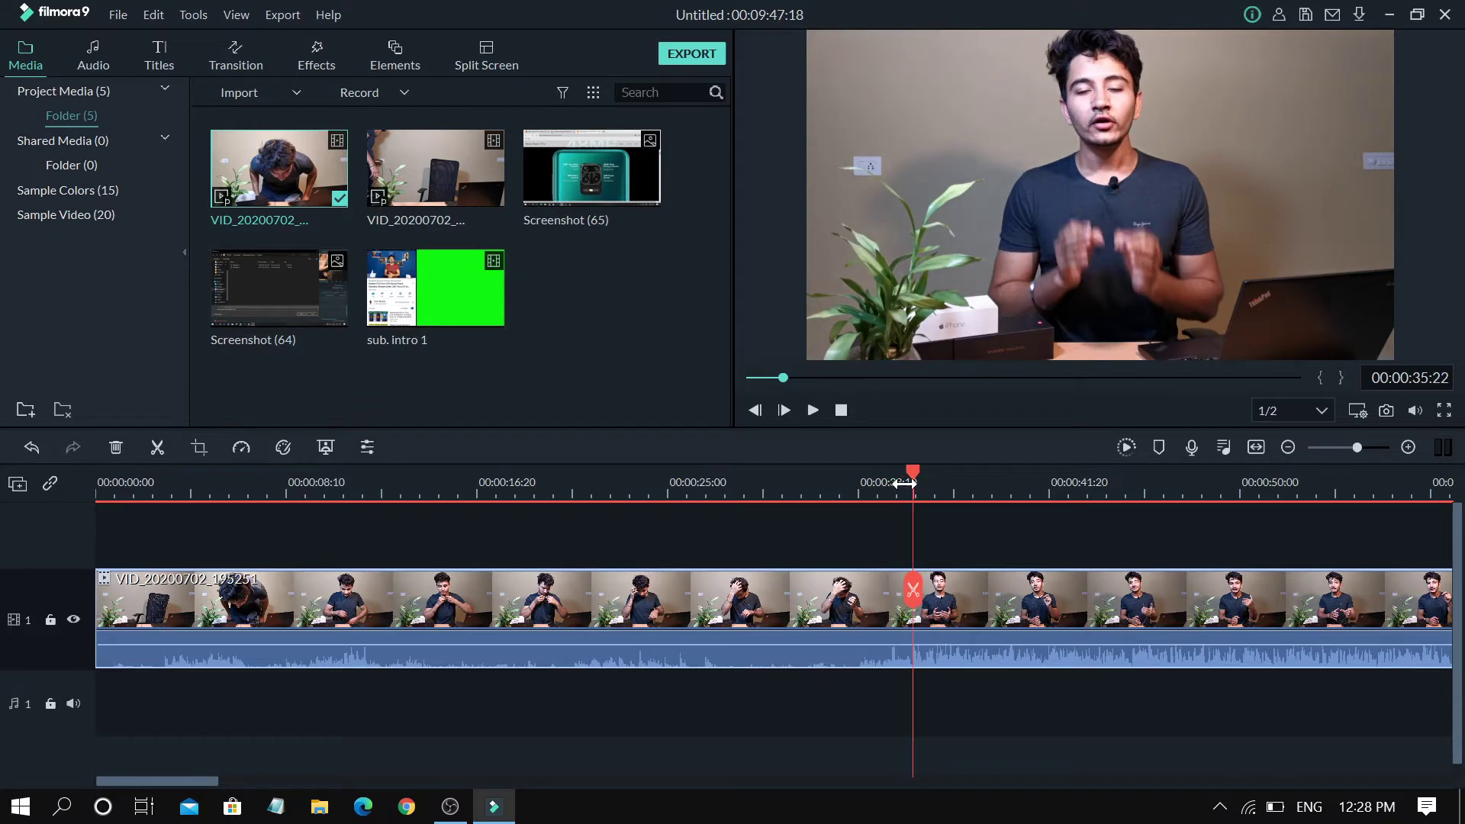
click(904, 488)
key(space)
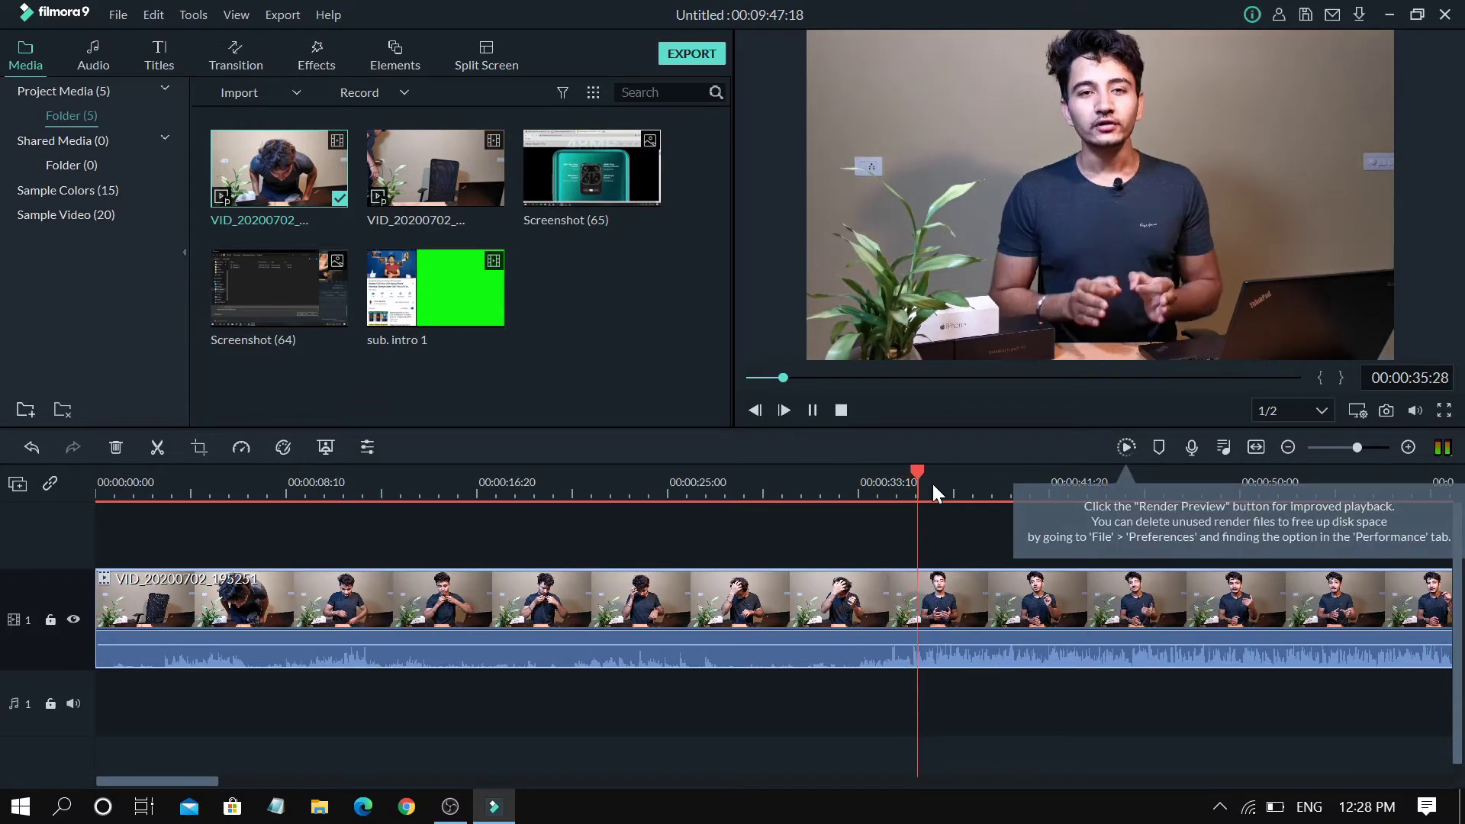
key(space)
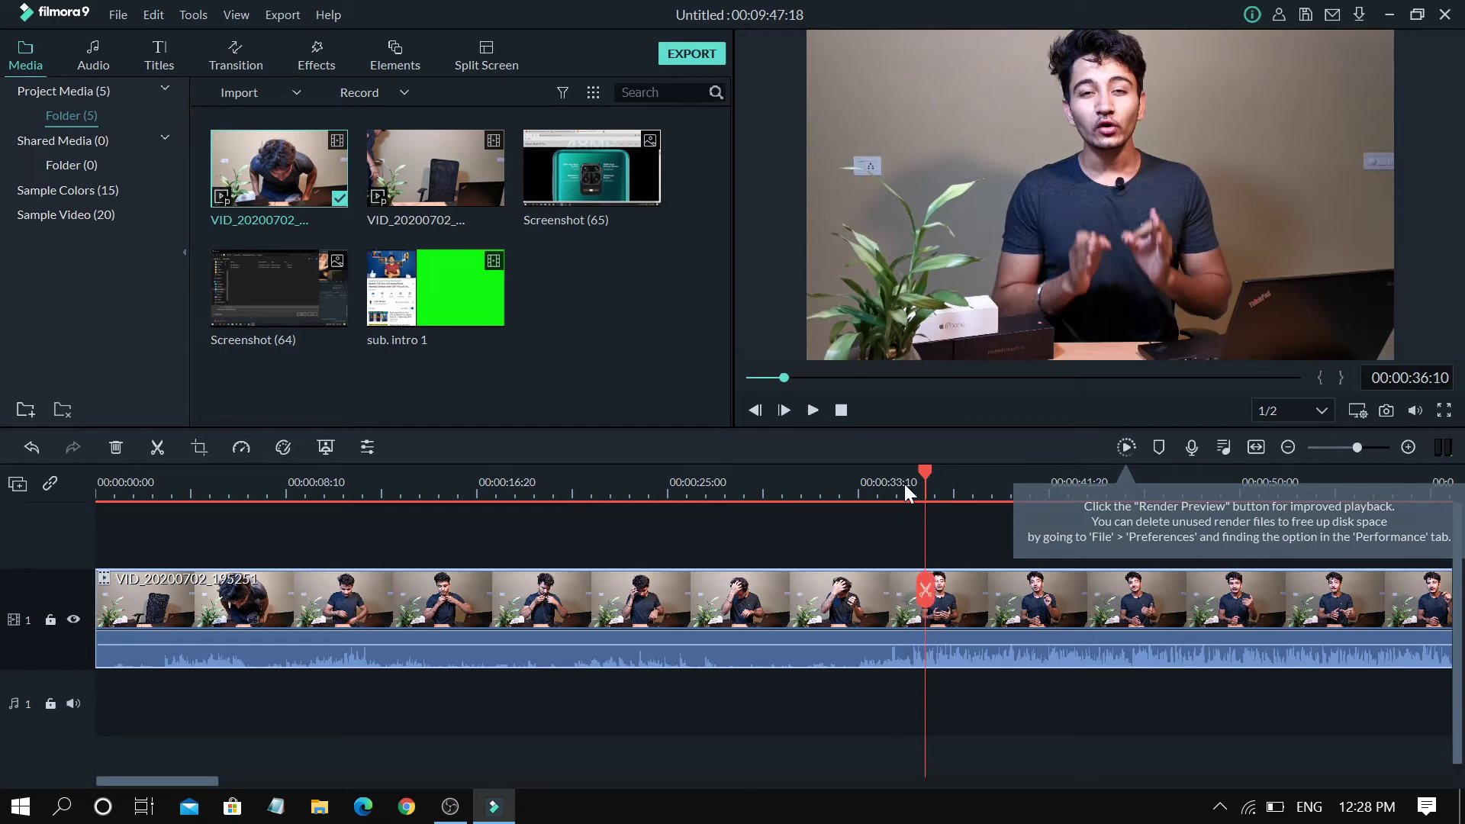
click(904, 489)
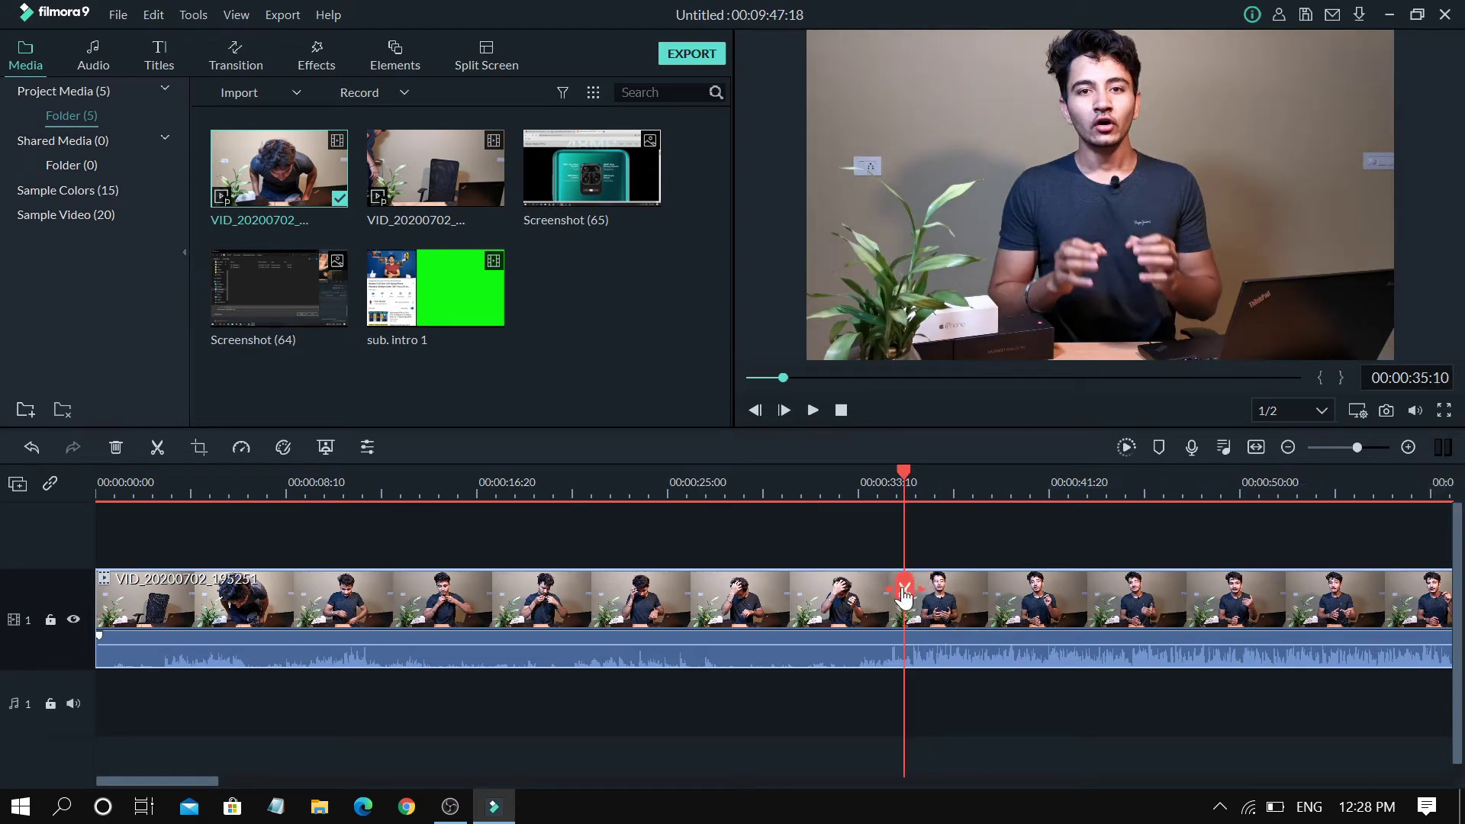
click(904, 590)
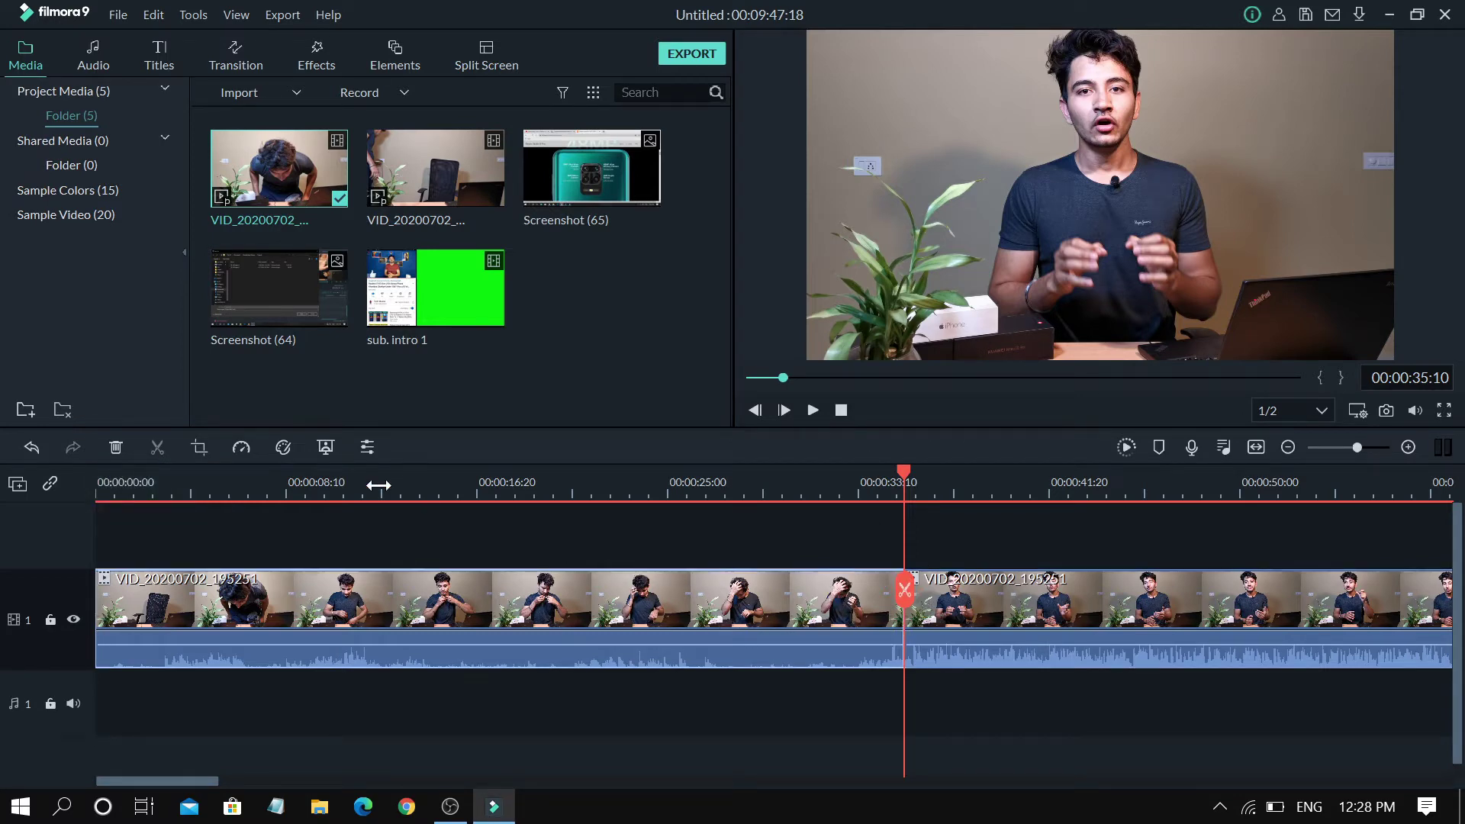
click(116, 447)
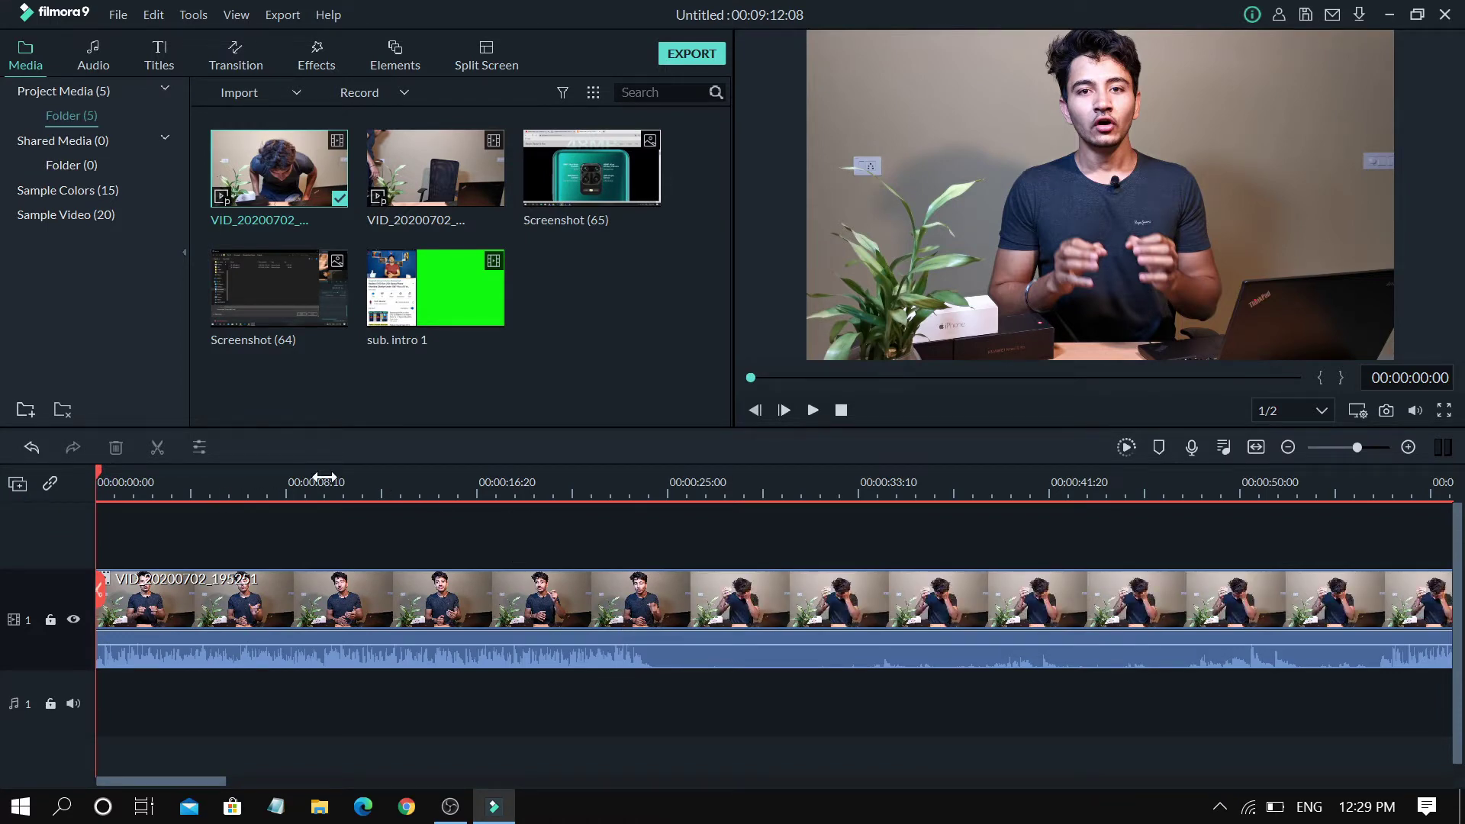
Split the clip at 00:00:23:06 and 00:00:56:07 and delete the quiet section between the two cuts.
click(625, 491)
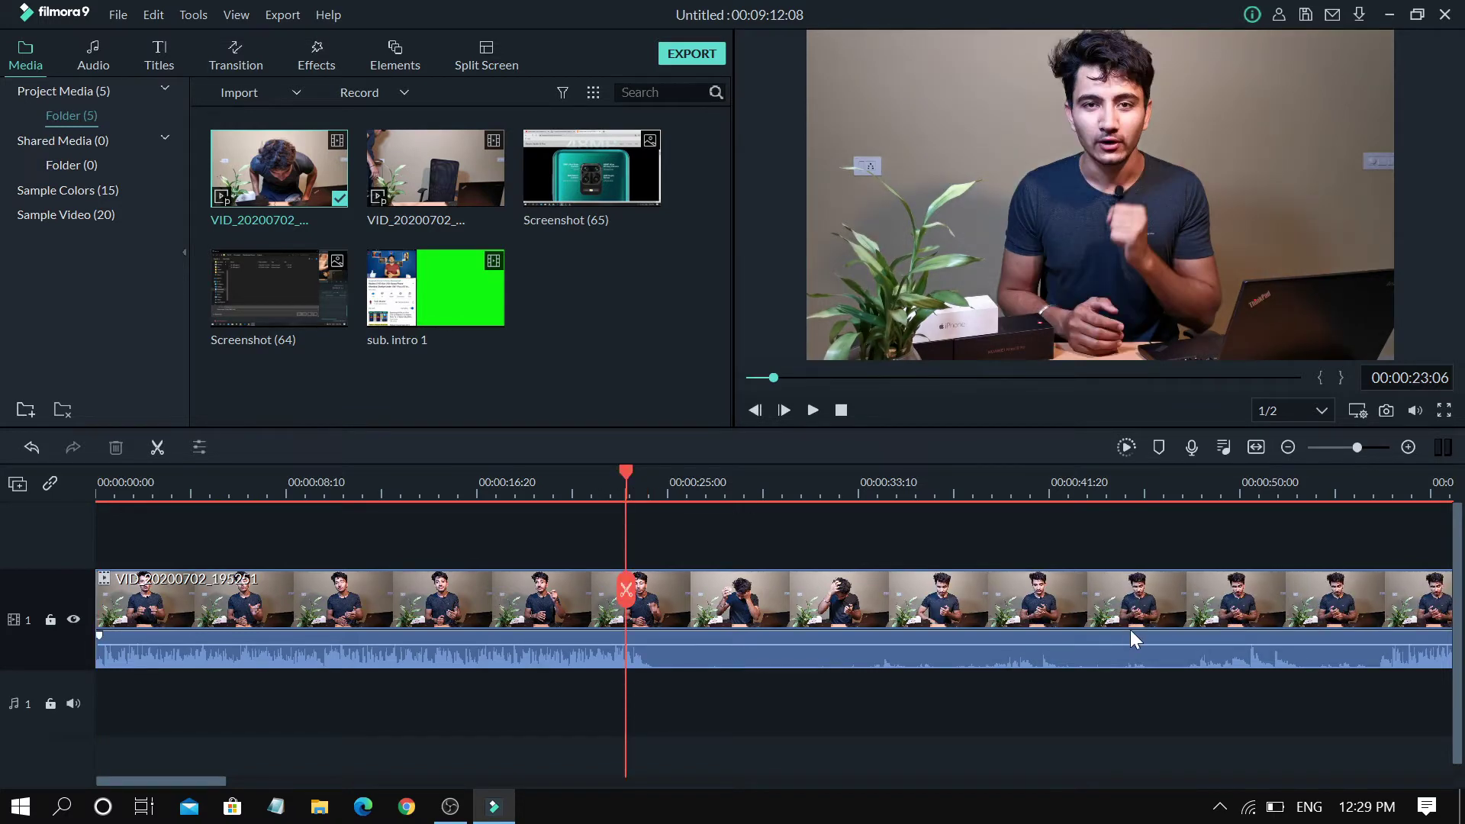
click(626, 589)
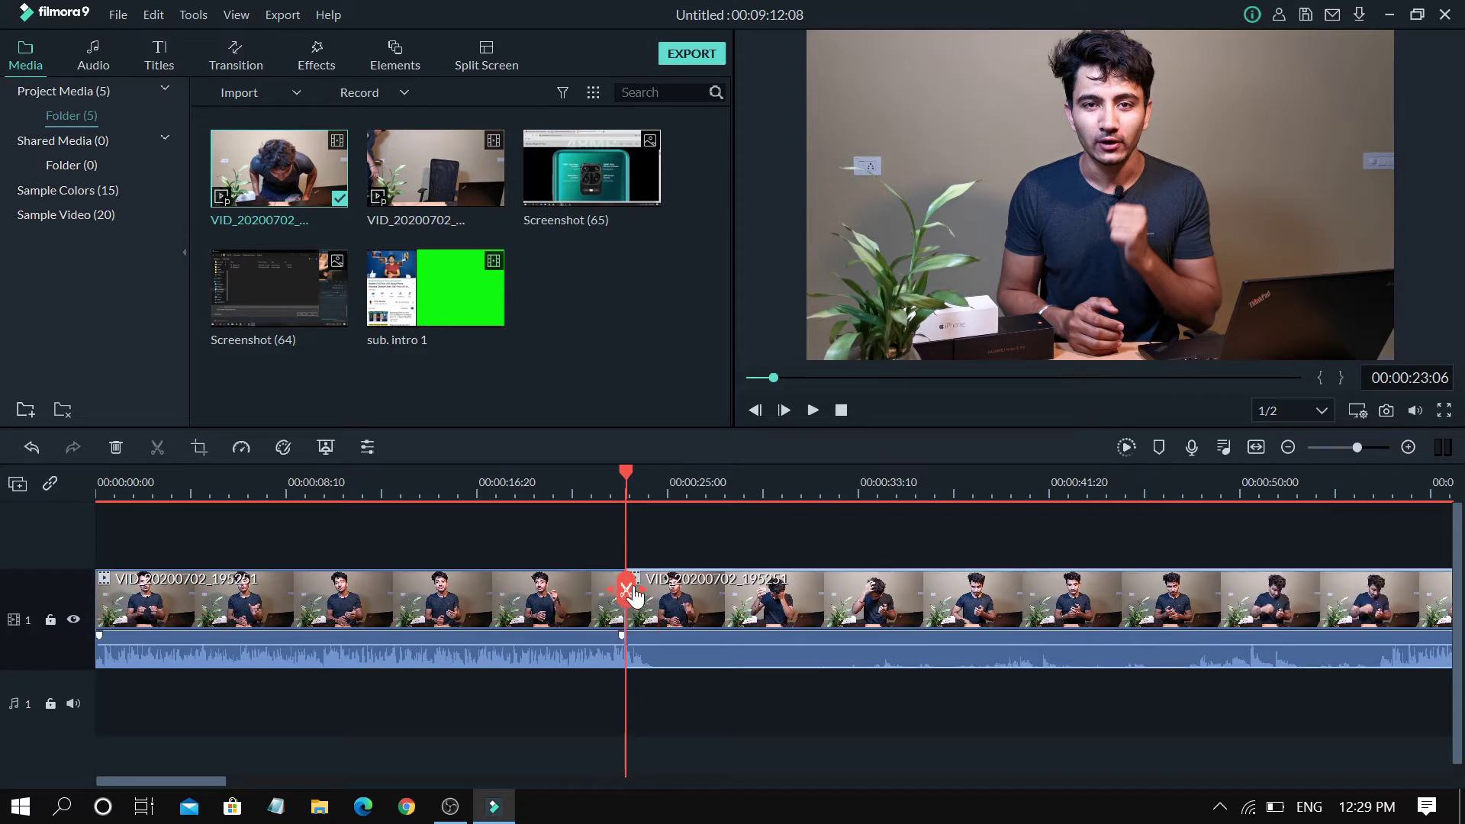
click(1382, 491)
click(1382, 589)
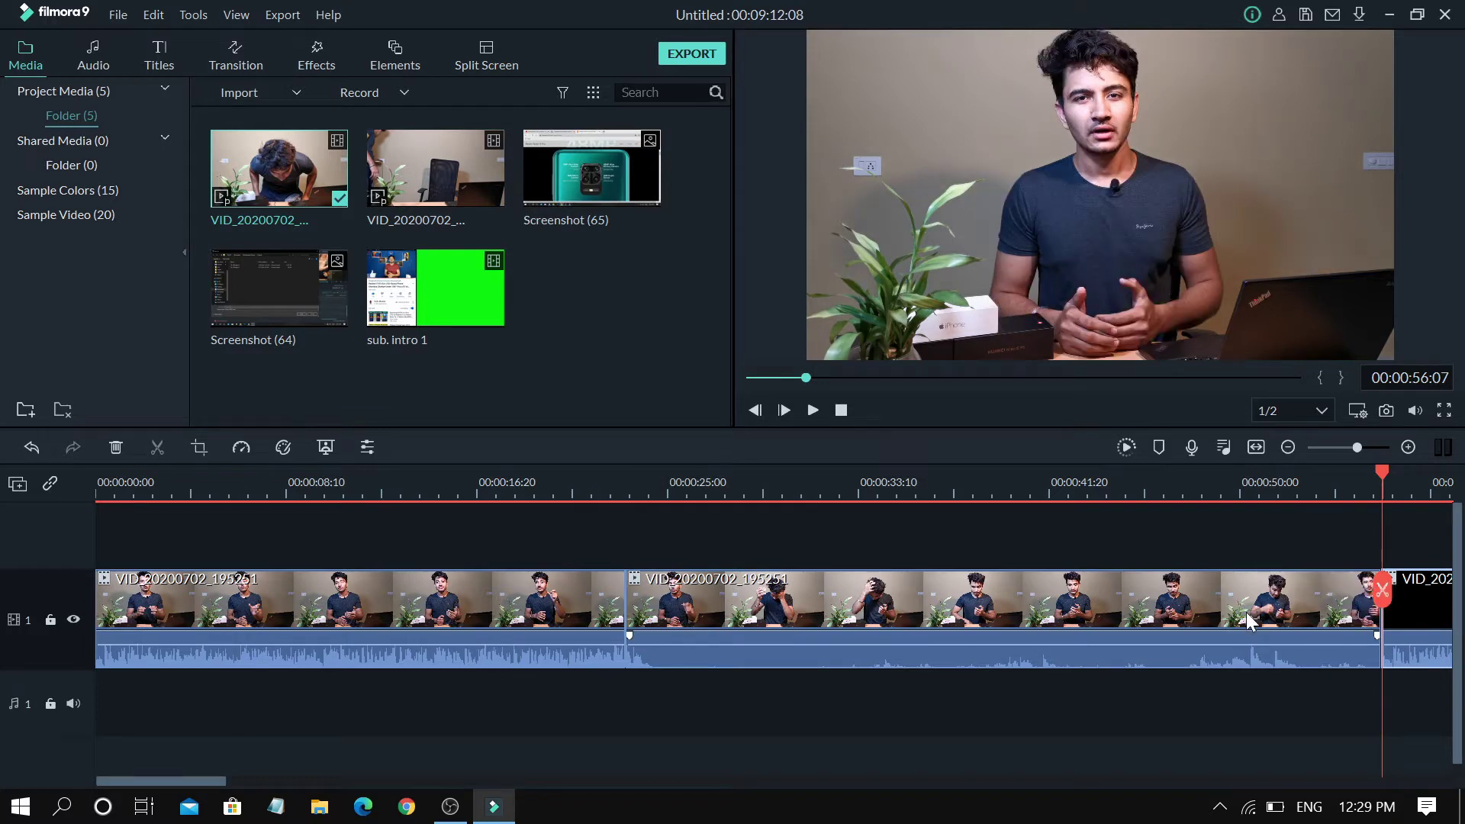
key(Delete)
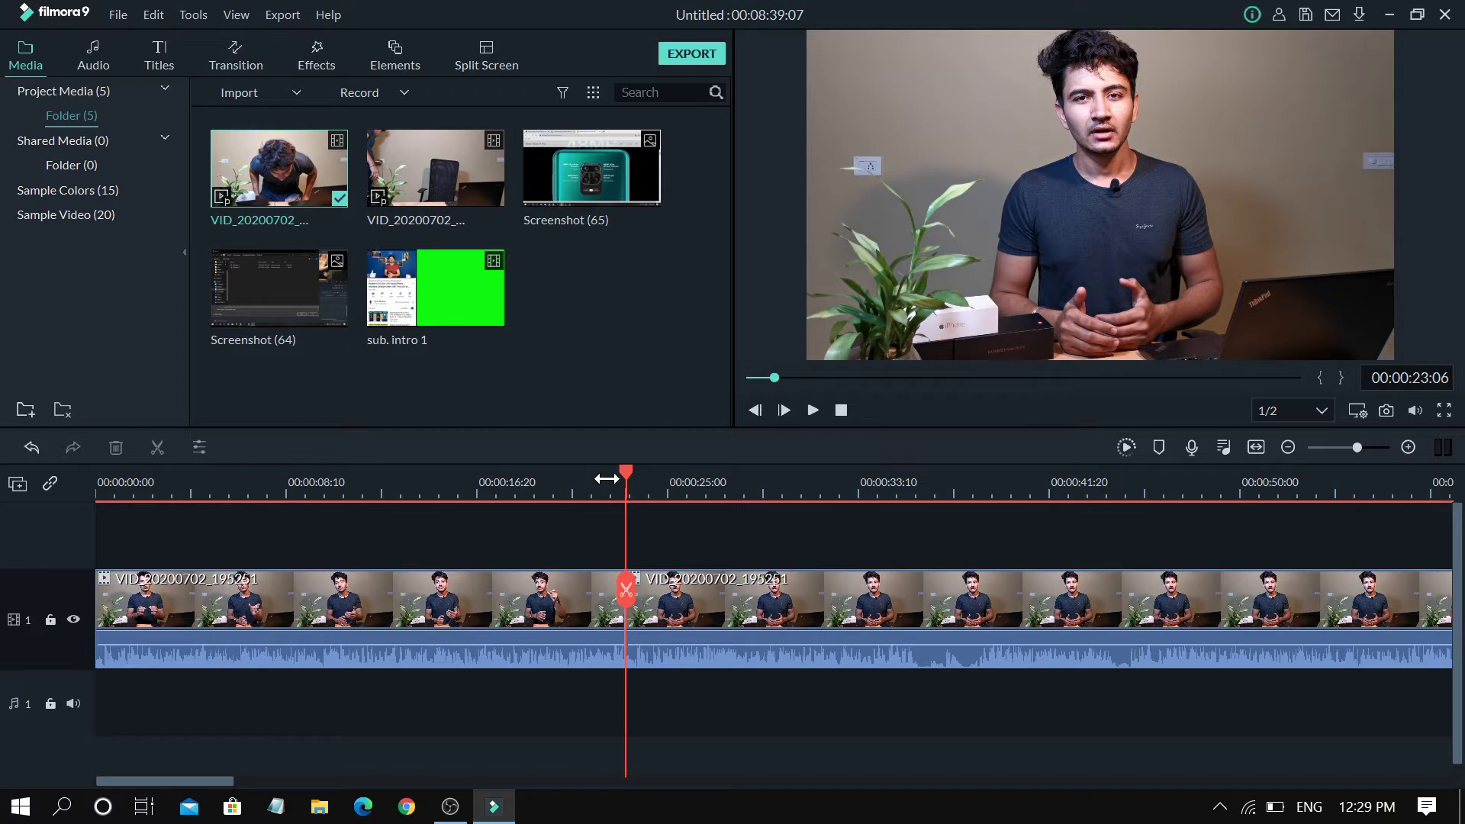
Overlay Screenshot (65) on a track above the main video at about 00:00:15:14, check it in the preview, and remove it.
click(607, 478)
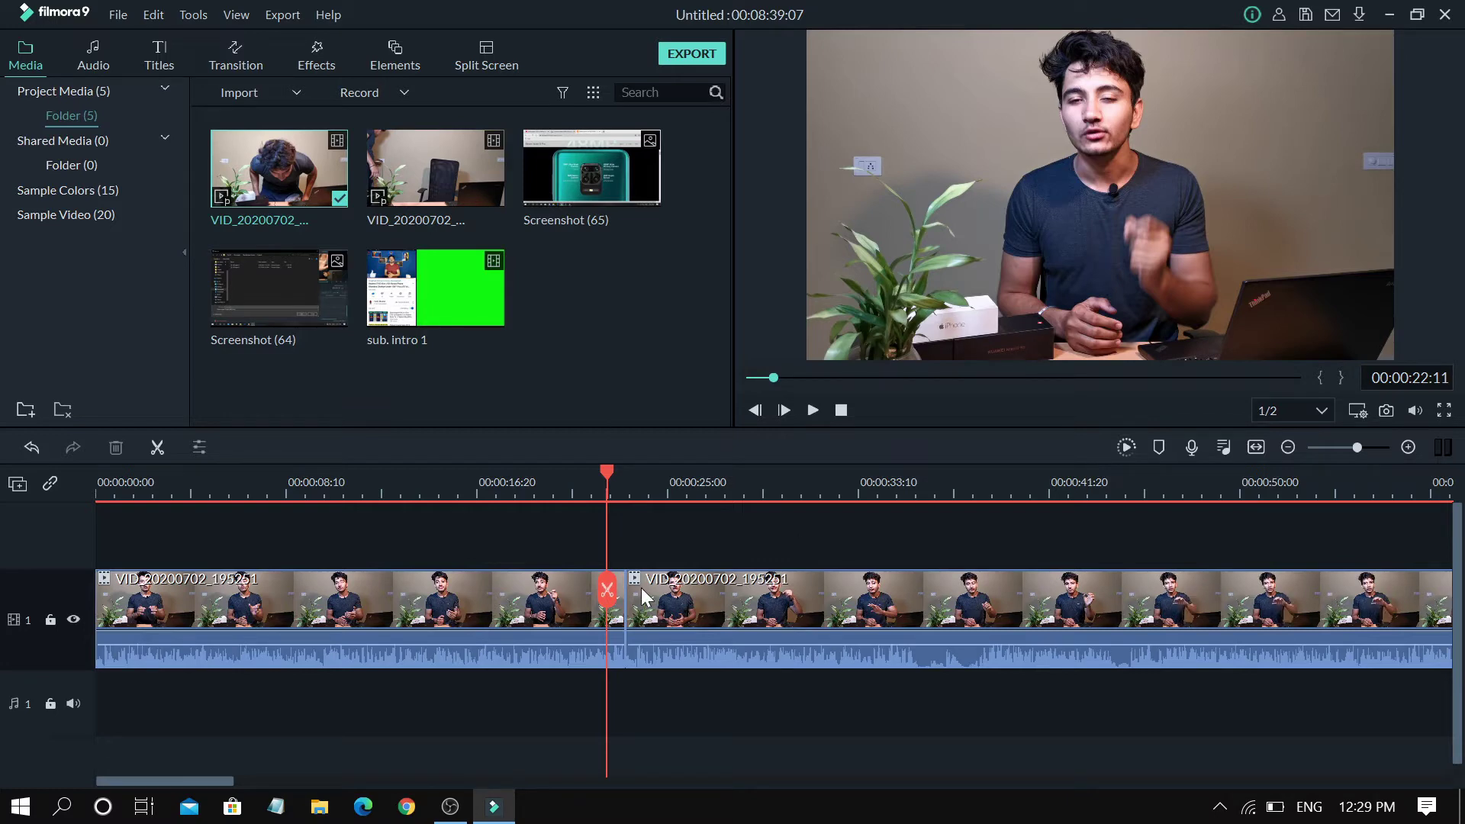
drag(561, 185, 450, 546)
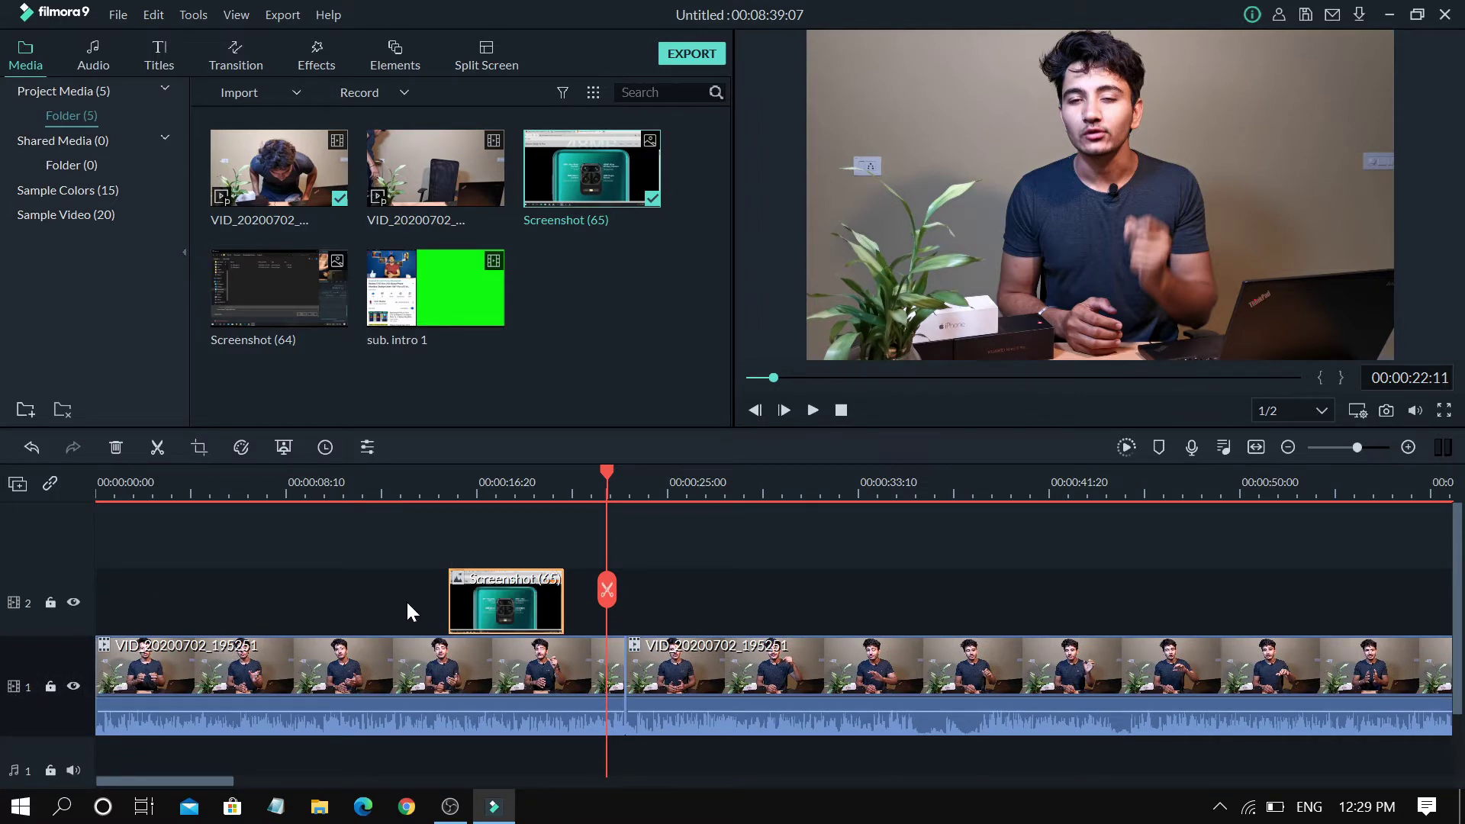
click(512, 497)
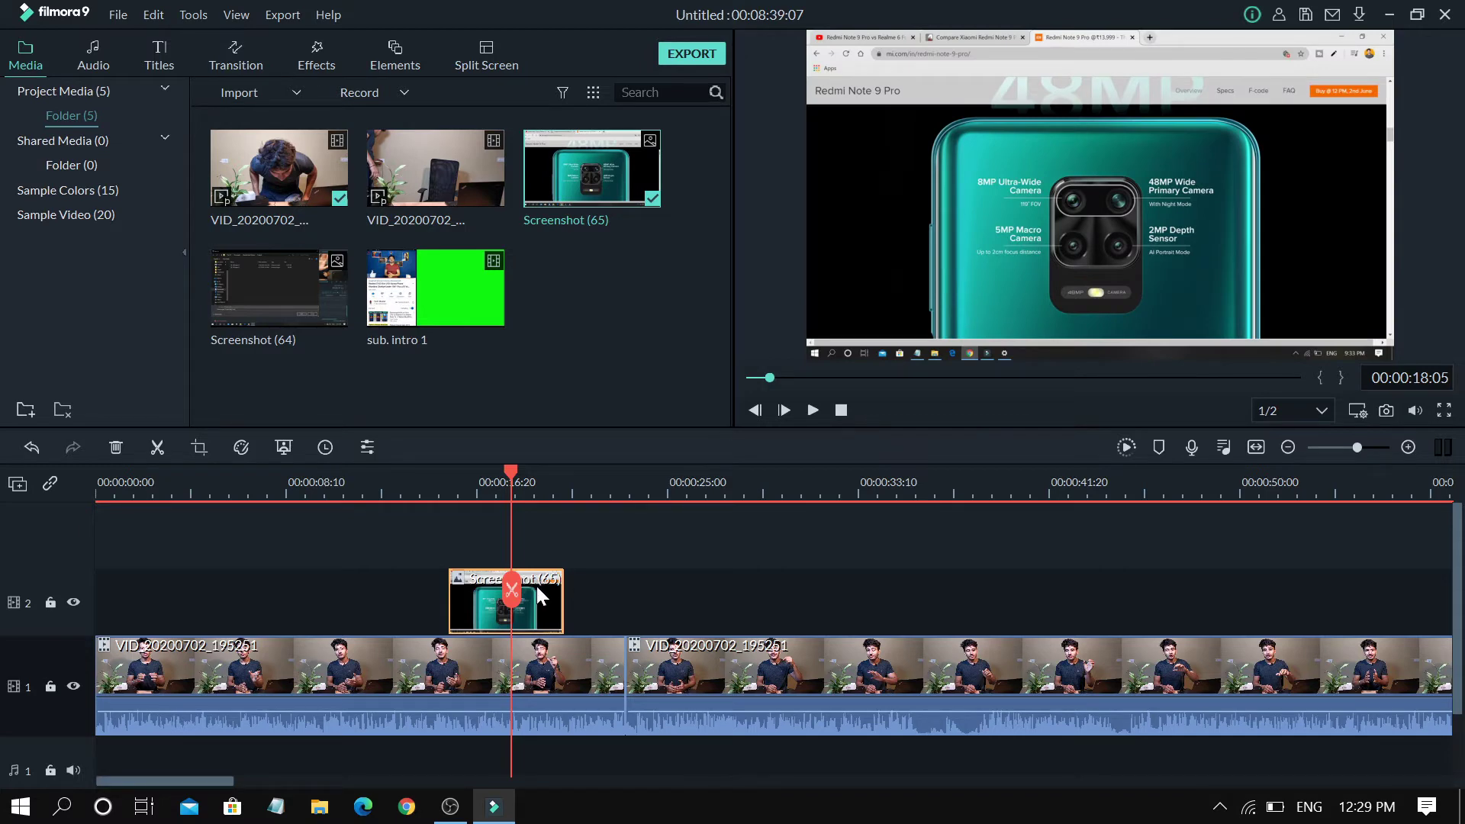
key(Left)
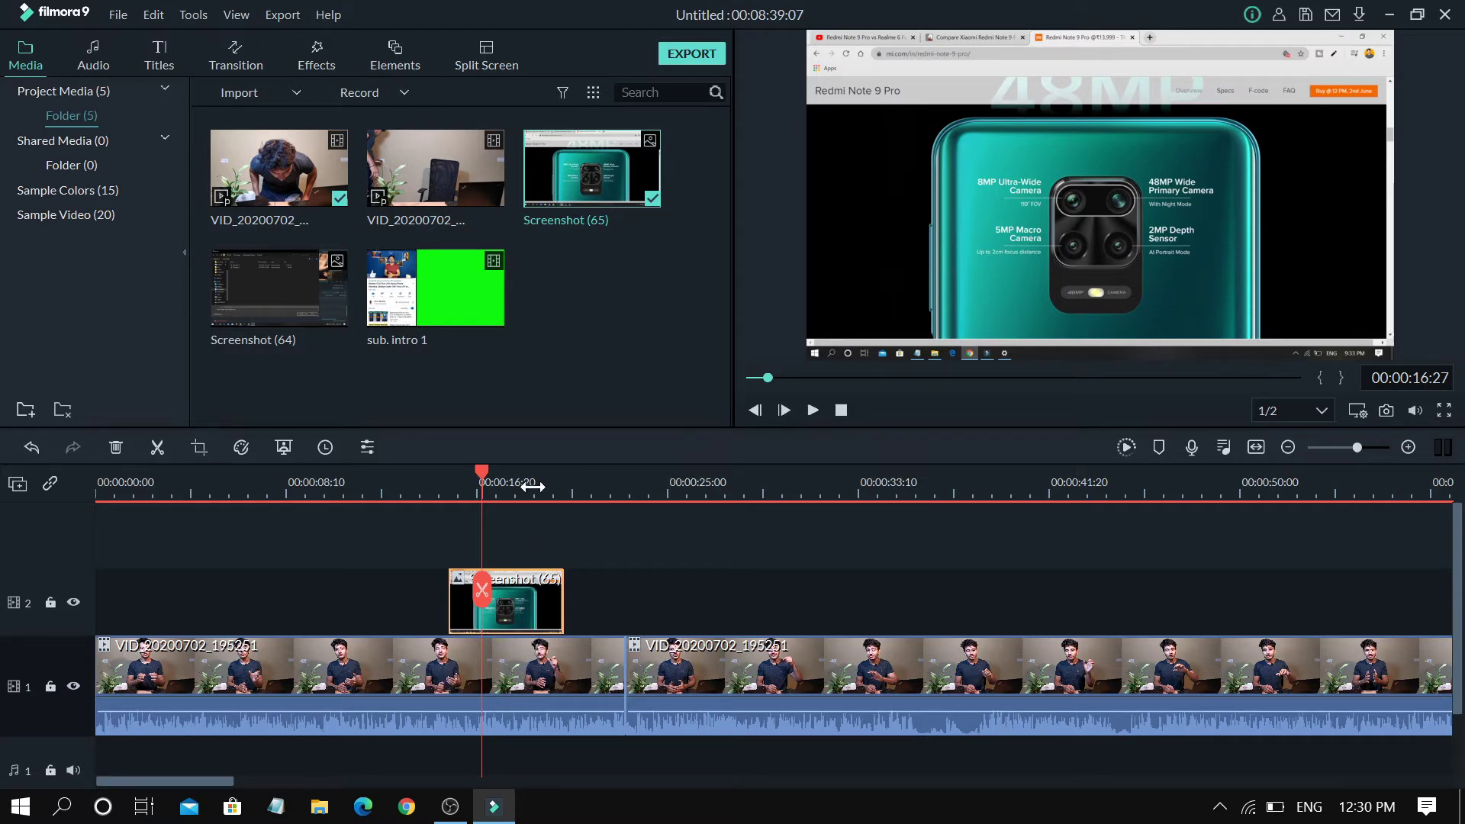
key(Delete)
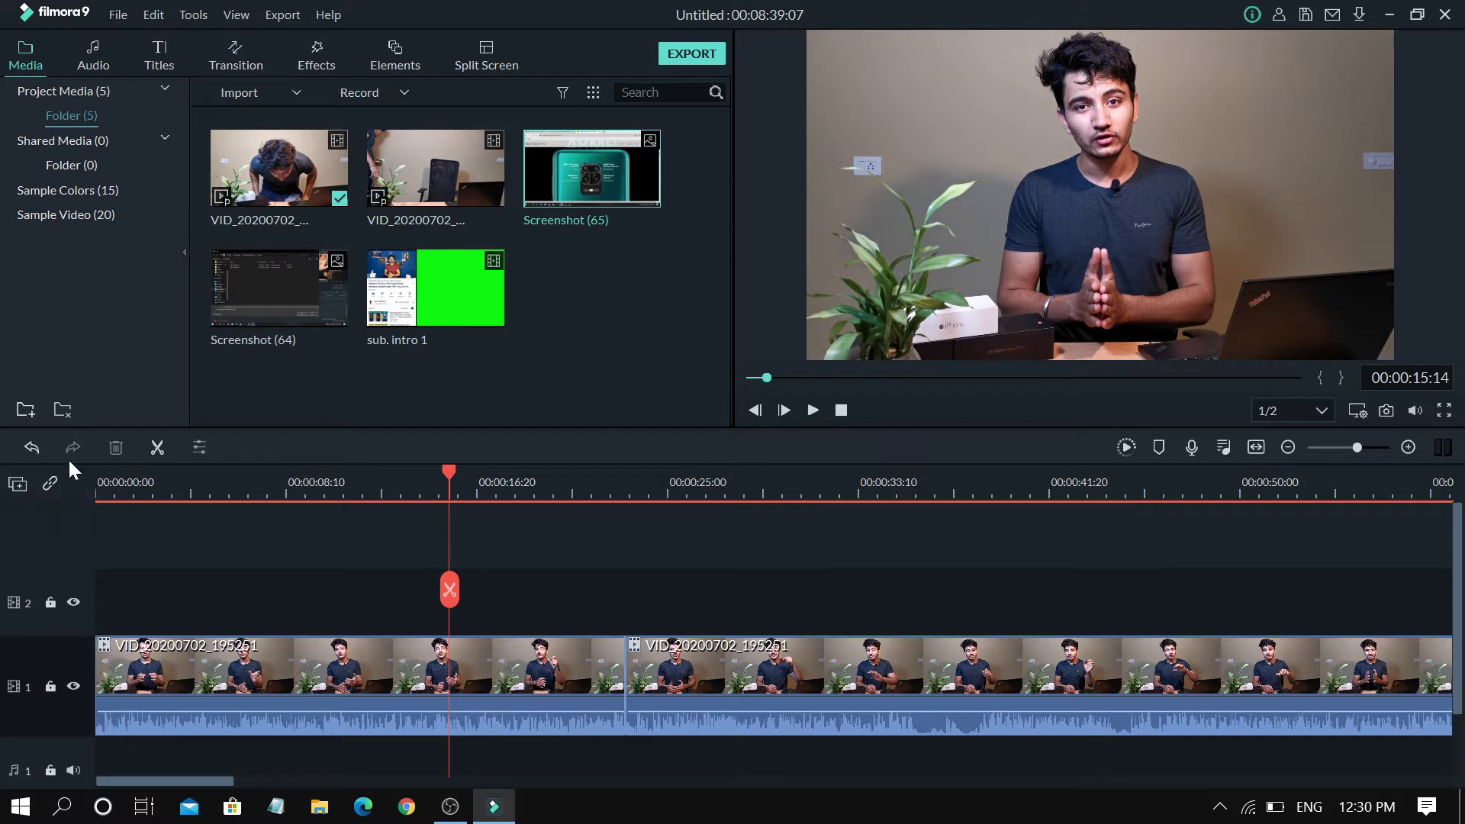
Undo the removal of the Screenshot (65) overlay and redo it.
click(30, 447)
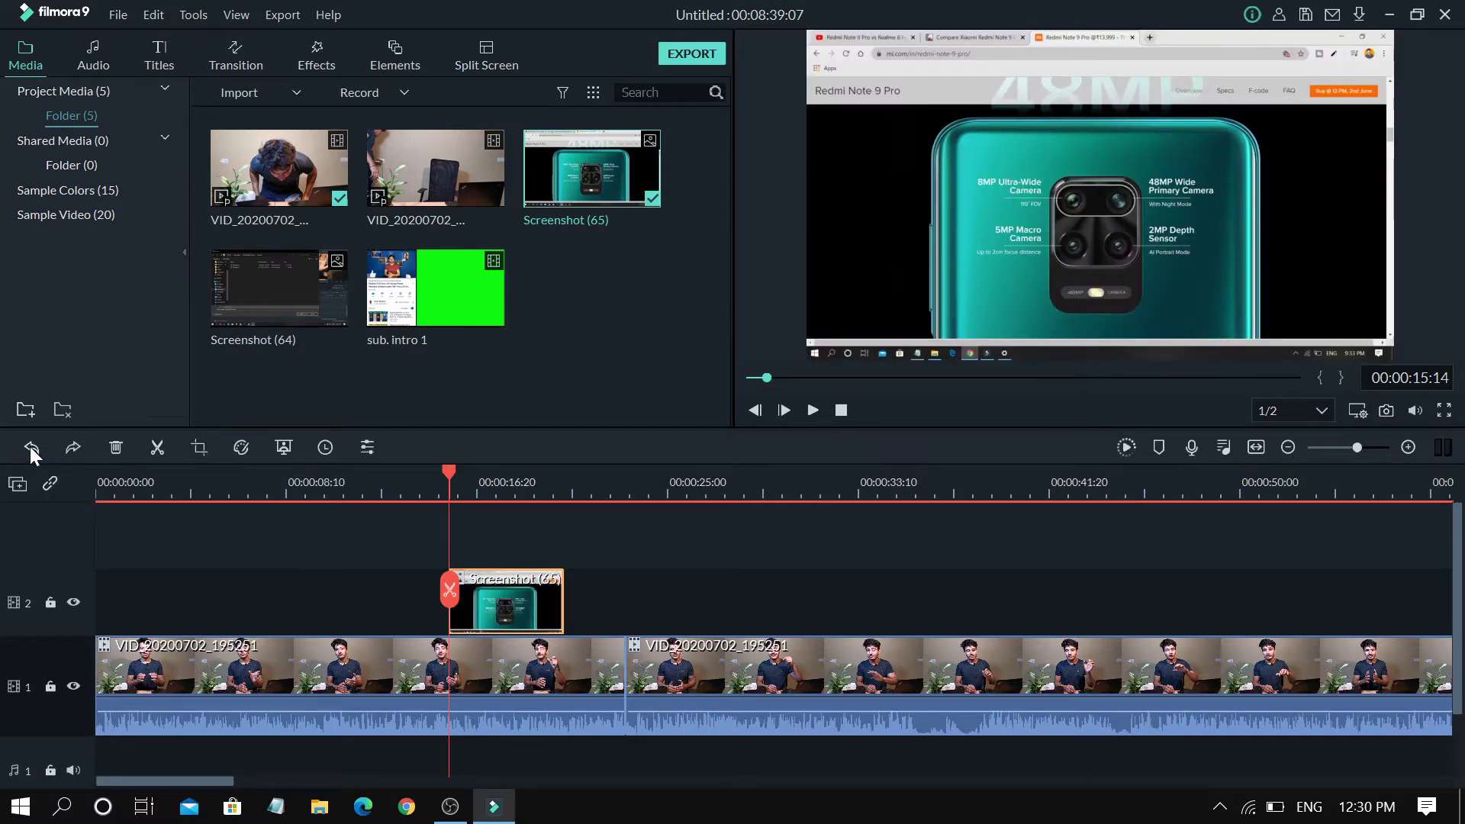
click(72, 446)
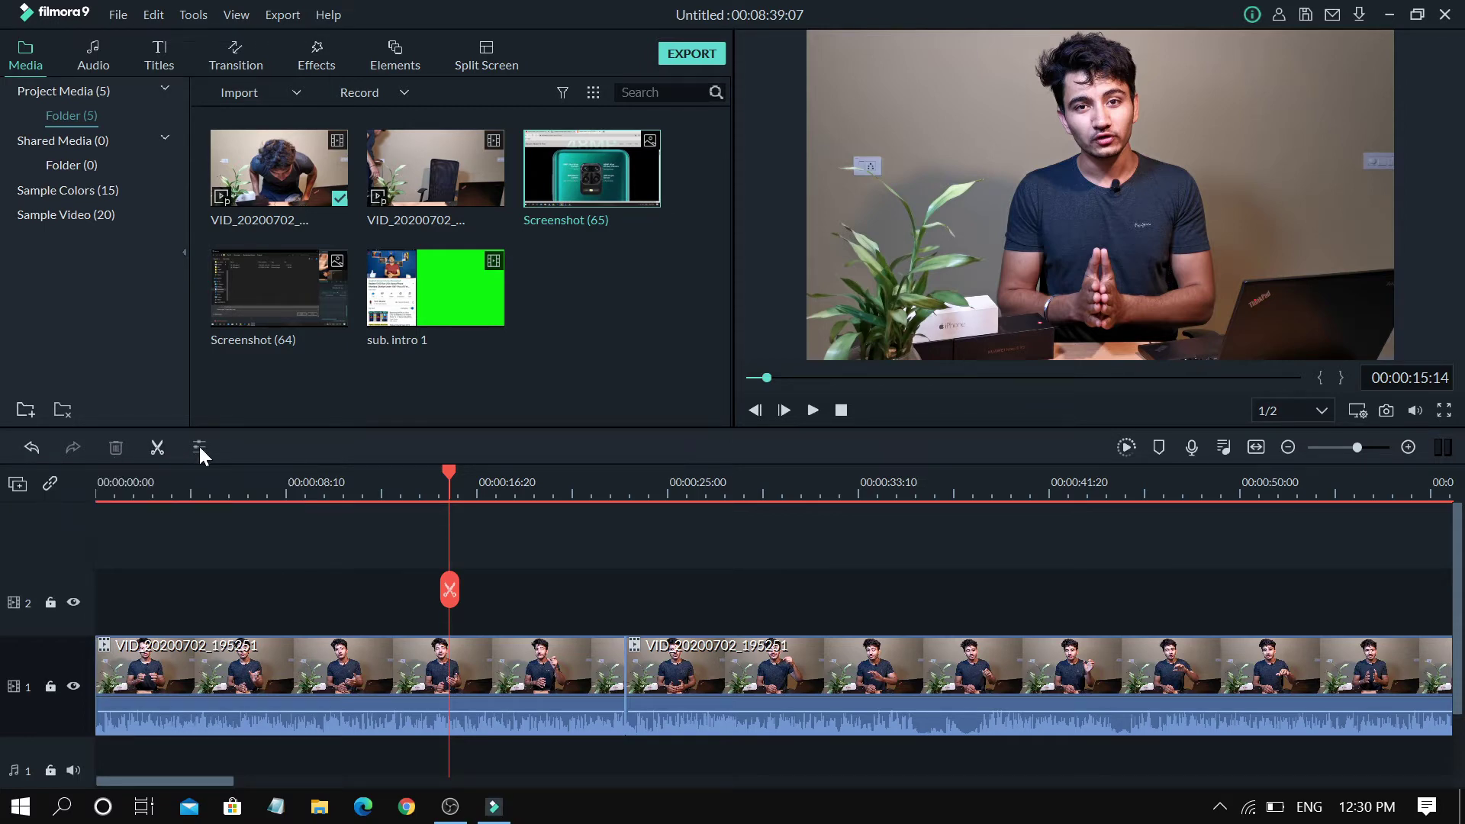
Split the first clip at 00:00:15:14 and crop the part after the cut to 2751 x 1547 at 16:9 around the speaker.
click(372, 666)
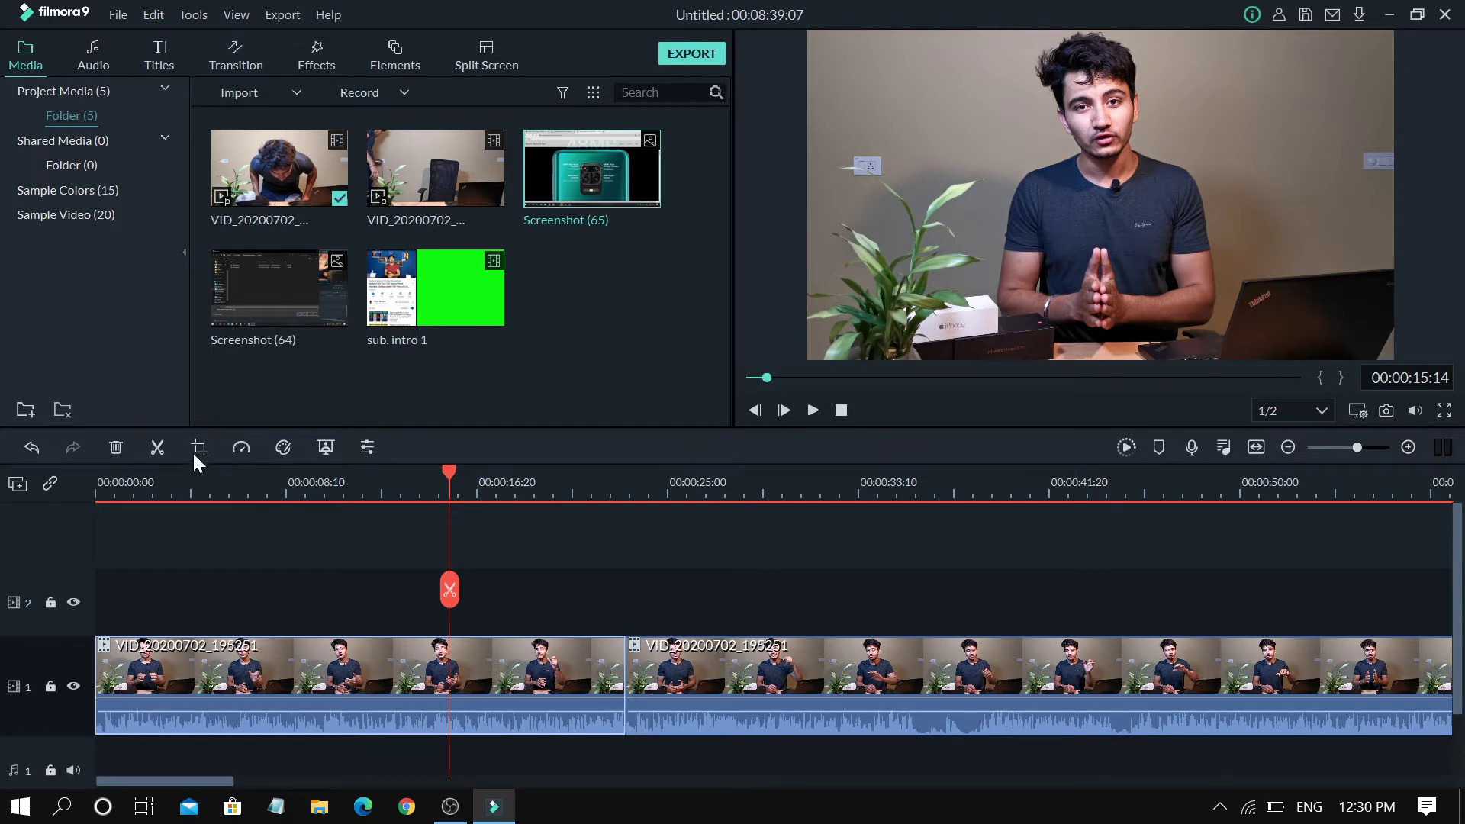
key(ctrl+b)
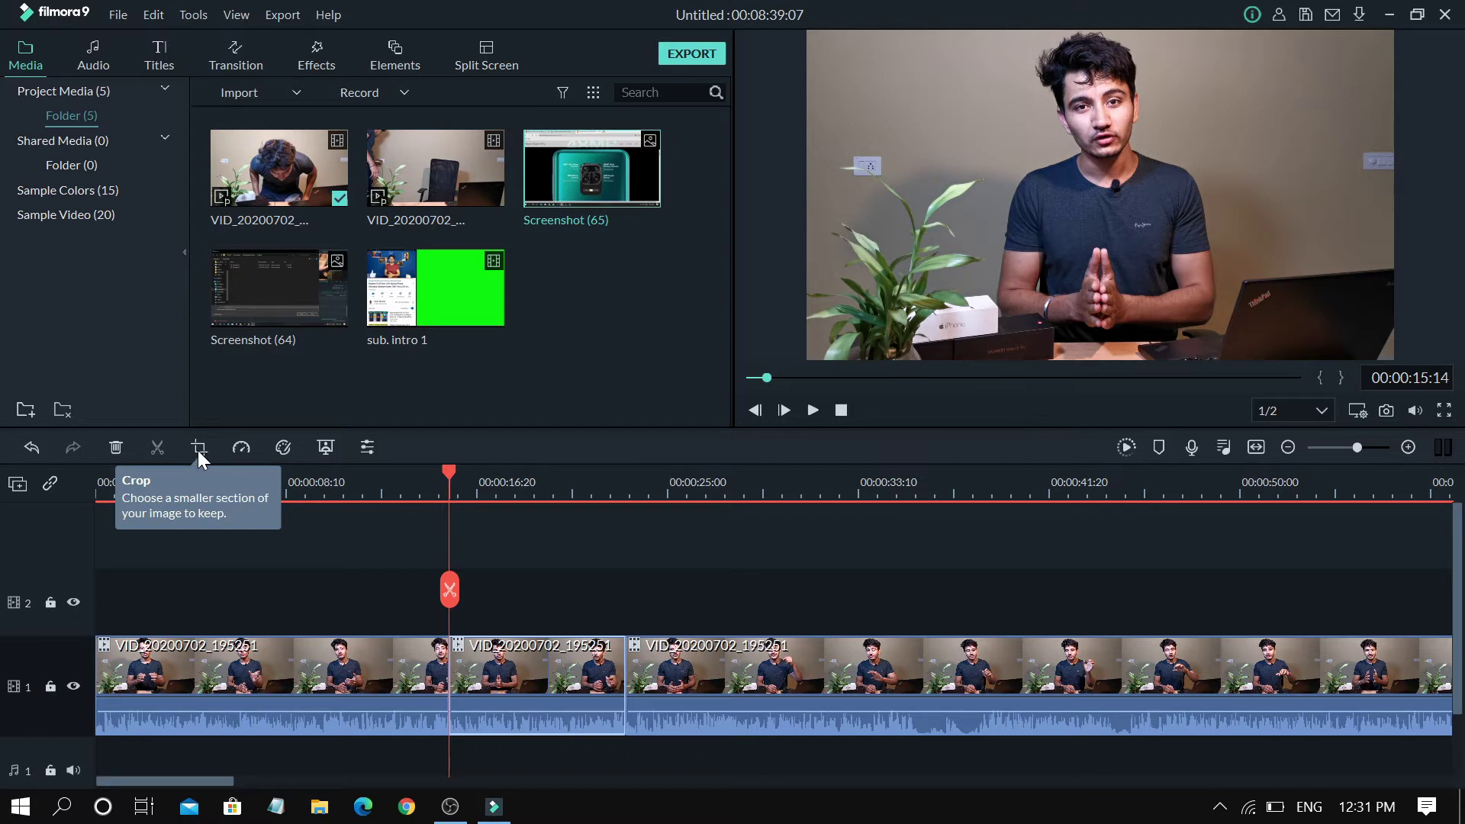
double_click(520, 662)
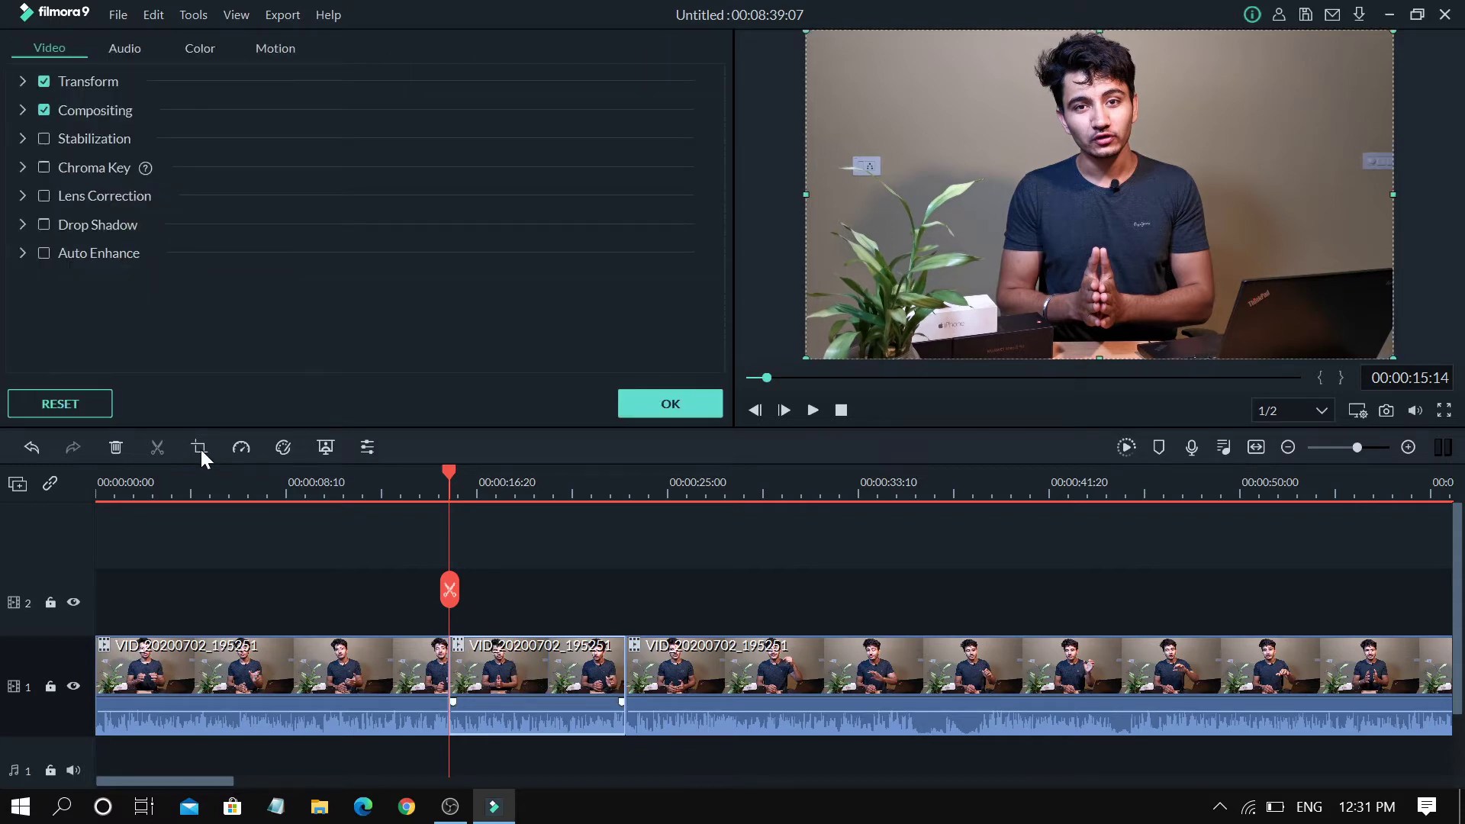
click(200, 450)
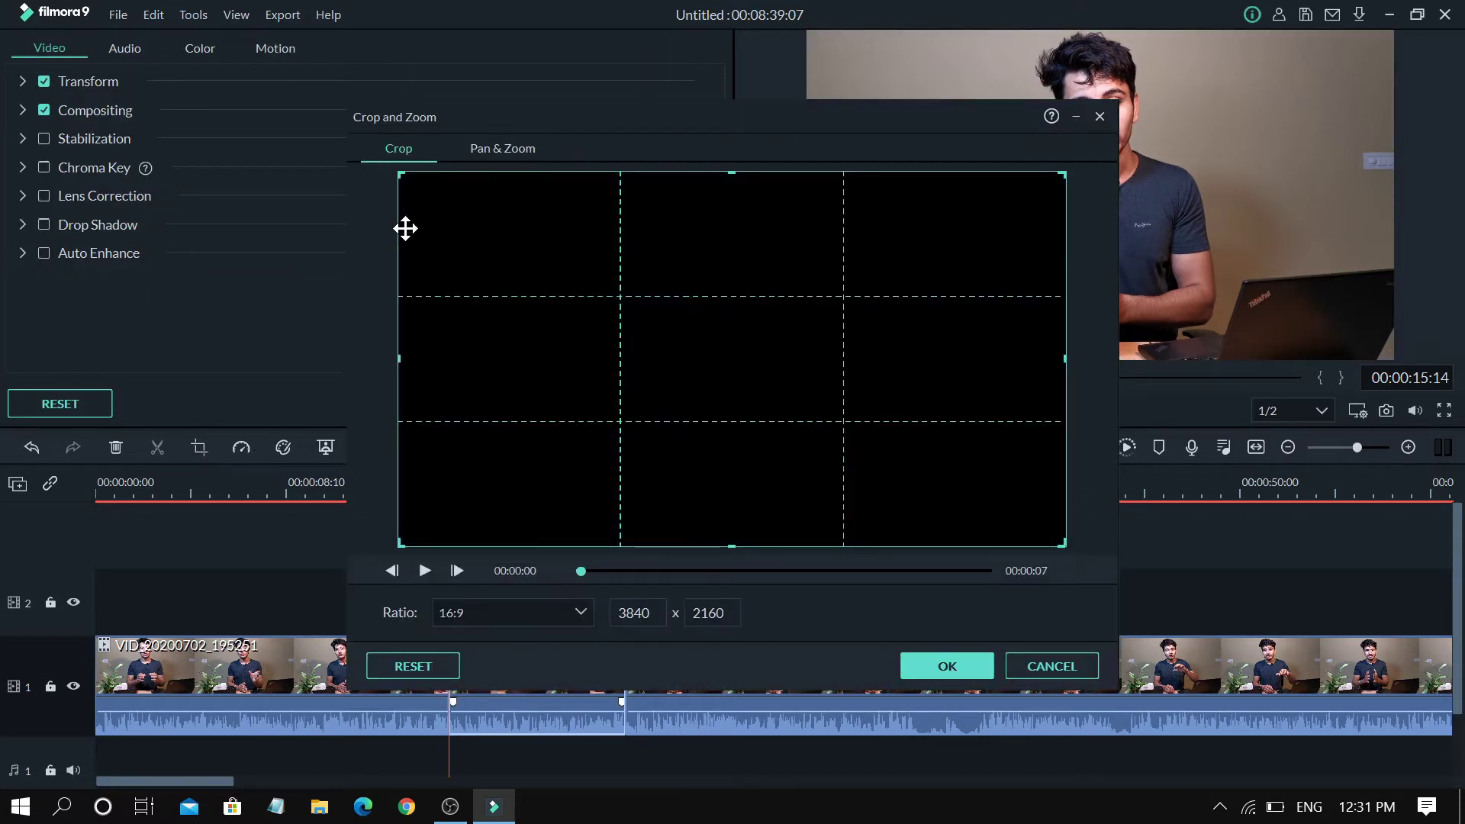
drag(1064, 544, 874, 409)
drag(677, 304, 745, 315)
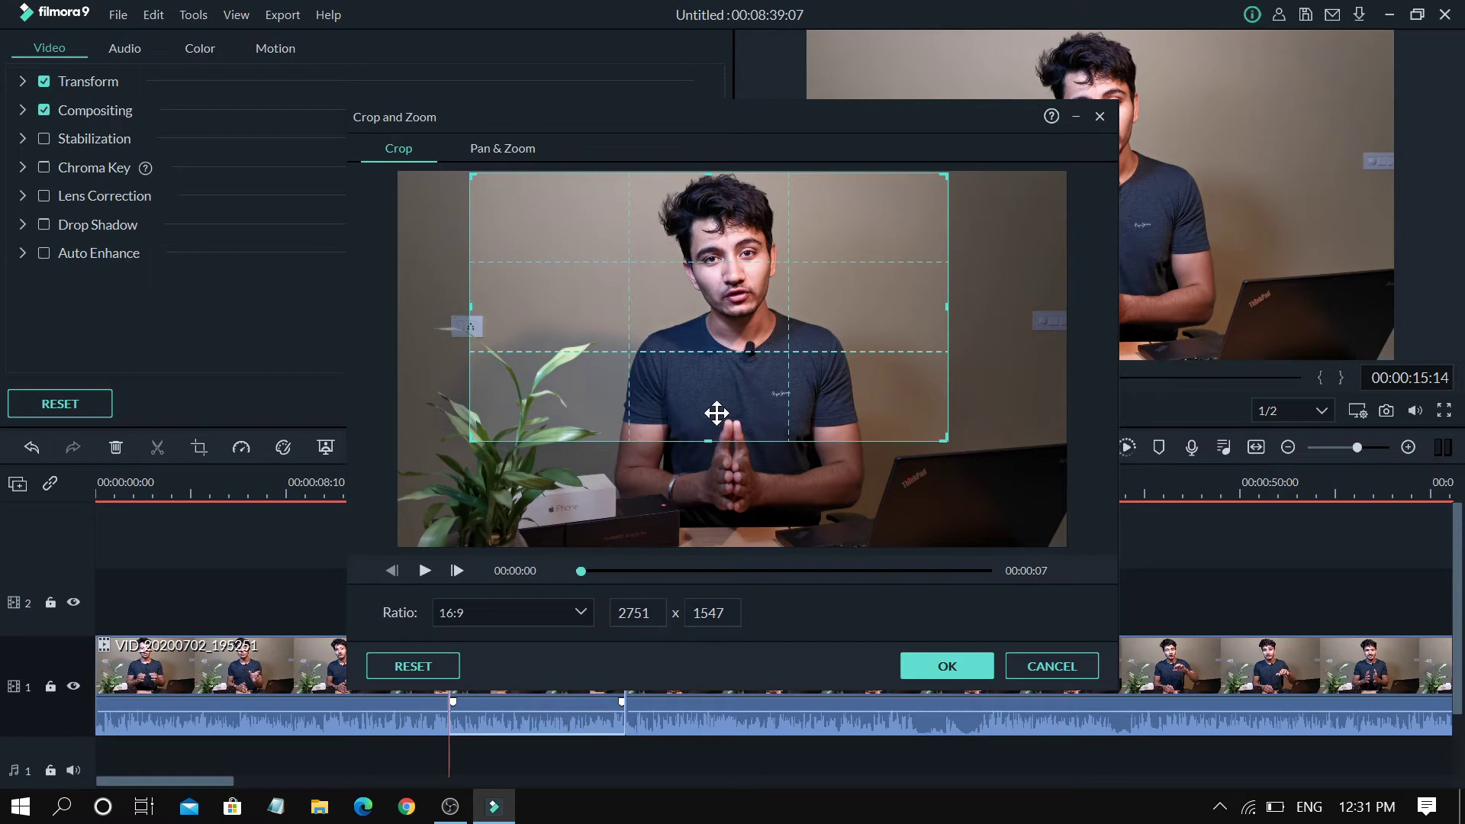
drag(715, 391, 715, 387)
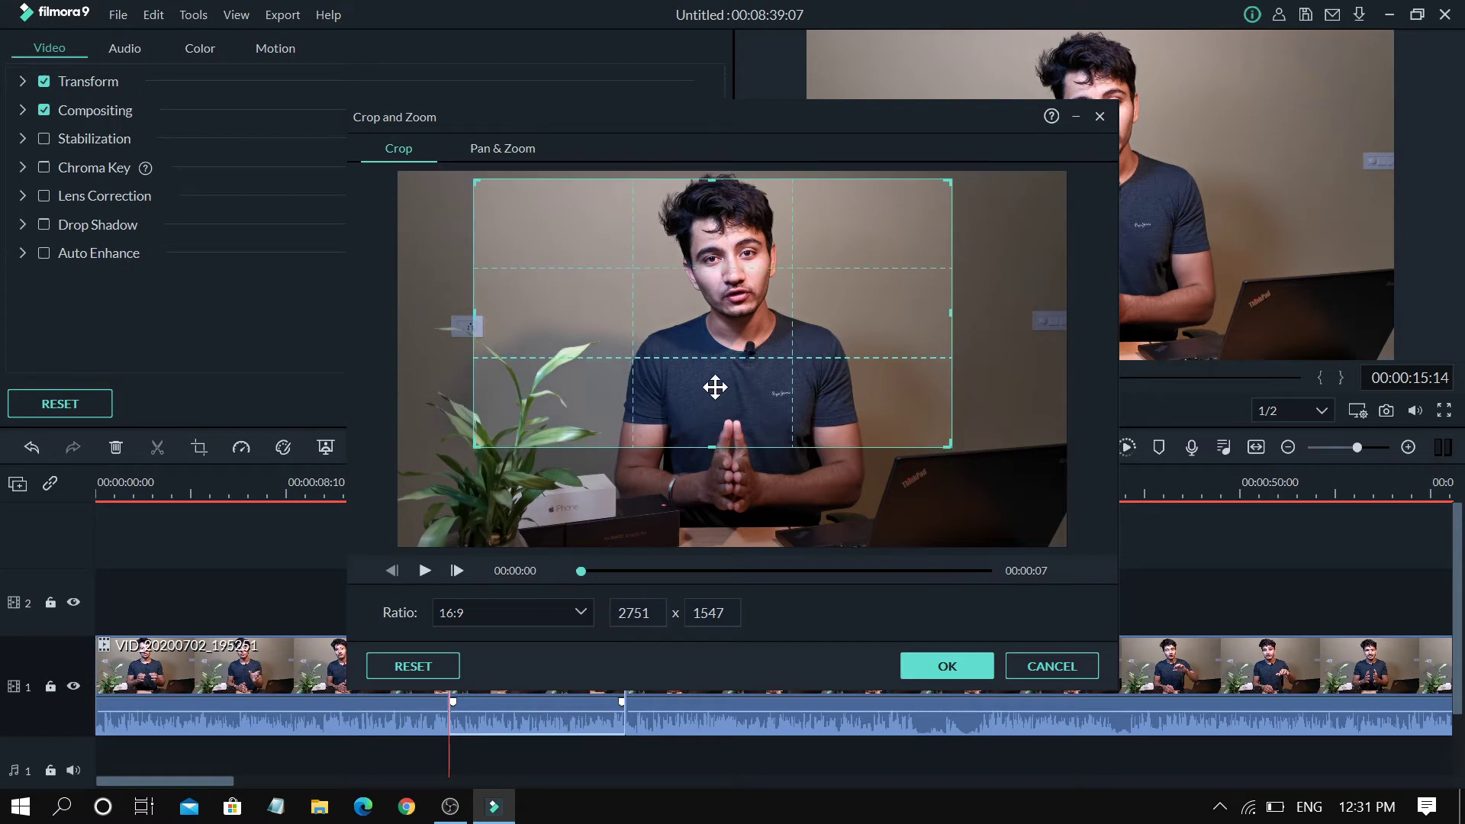
click(948, 666)
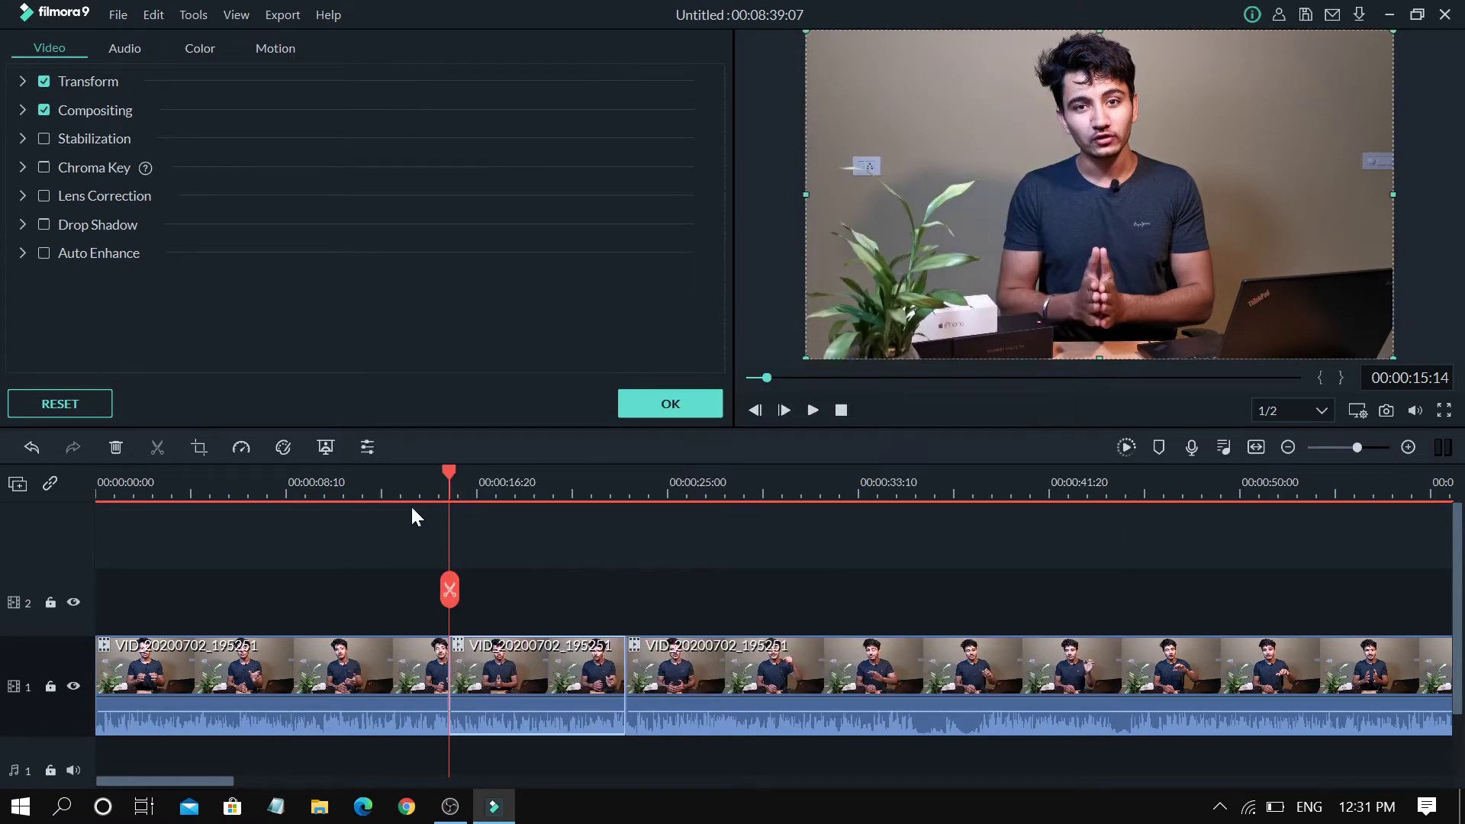
Play the cropped section from 00:00:14:17, and undo the crop and the split.
click(429, 485)
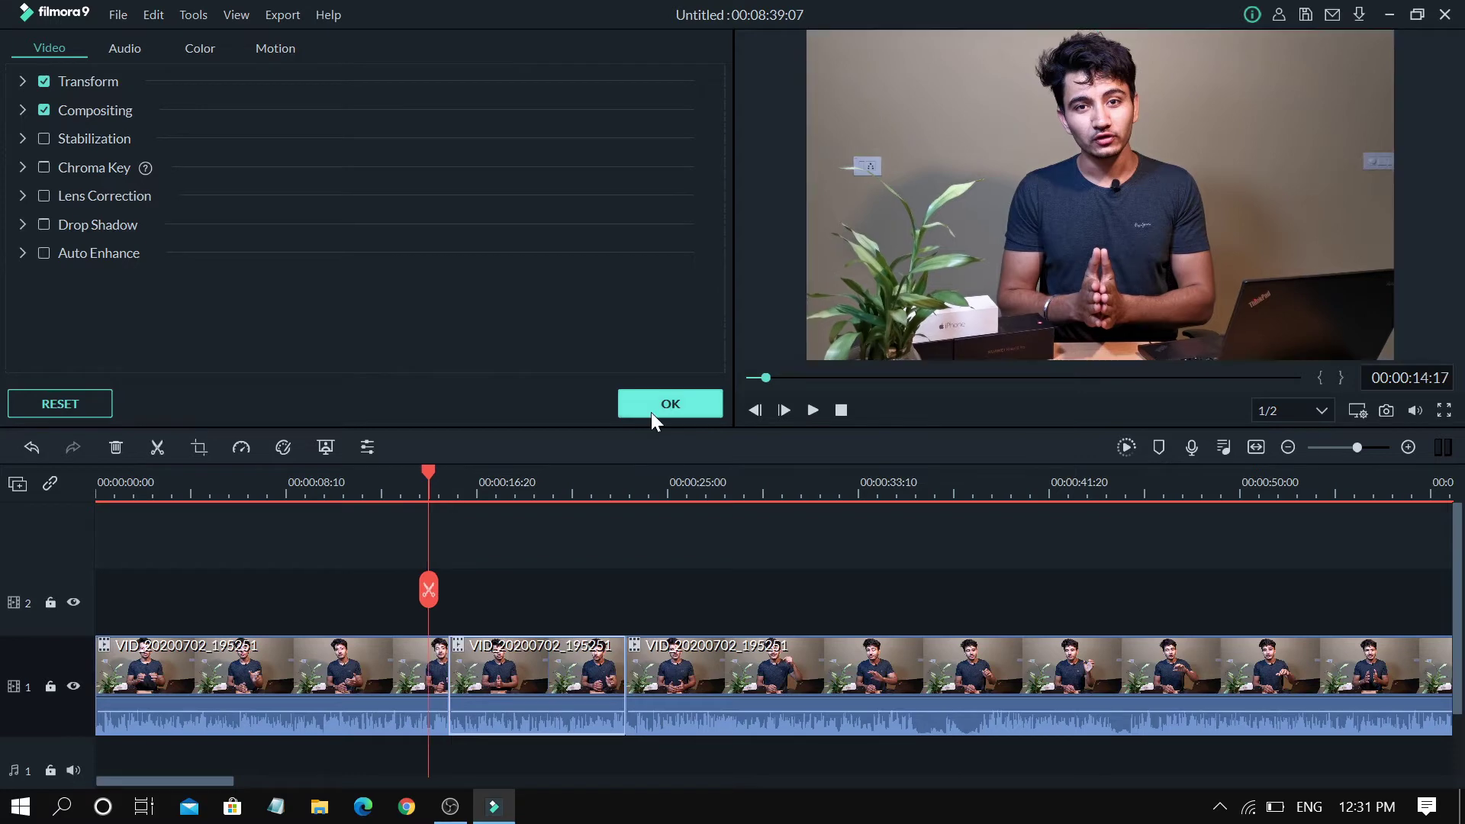
click(652, 412)
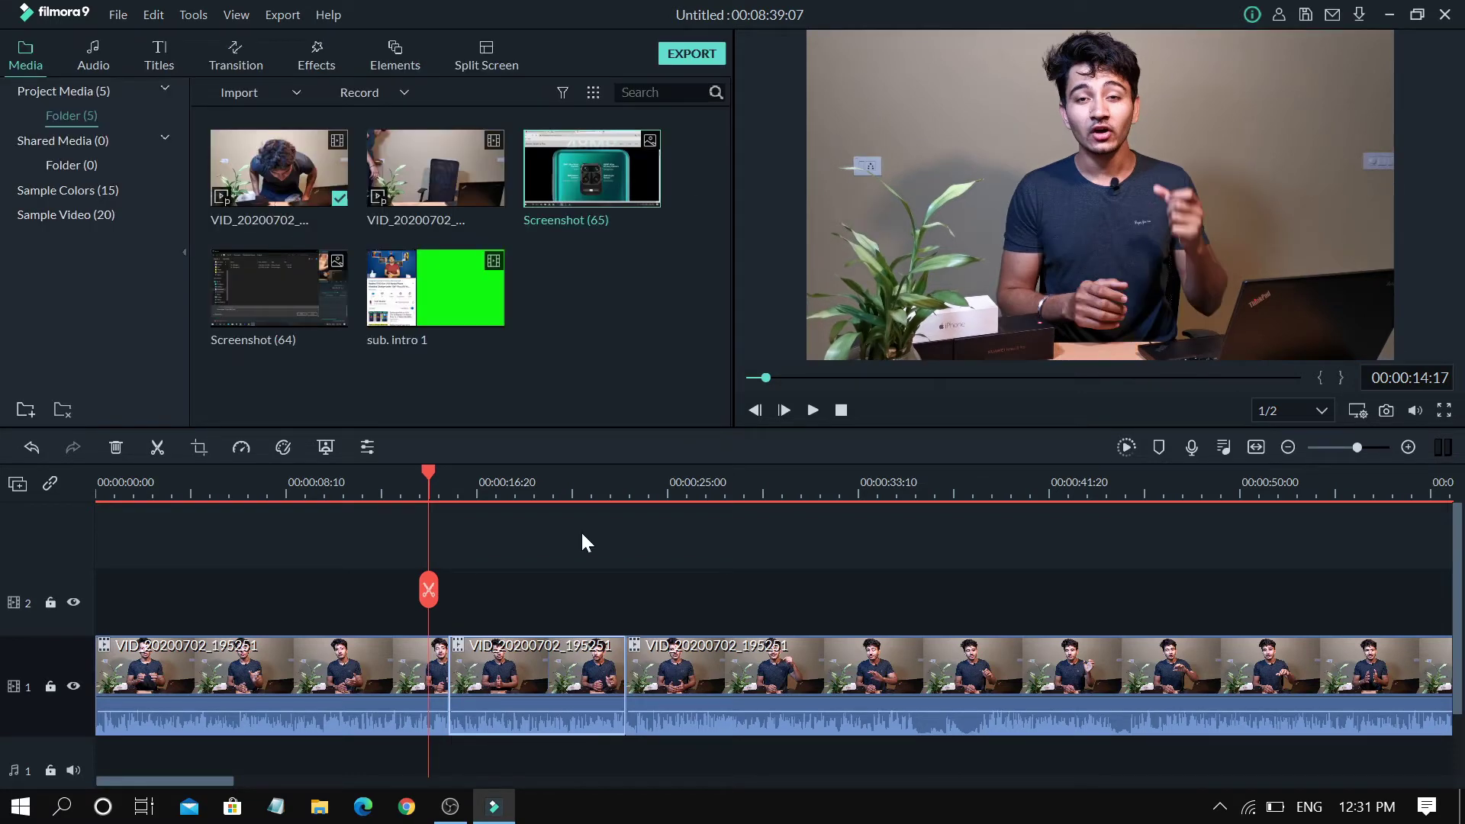
key(space)
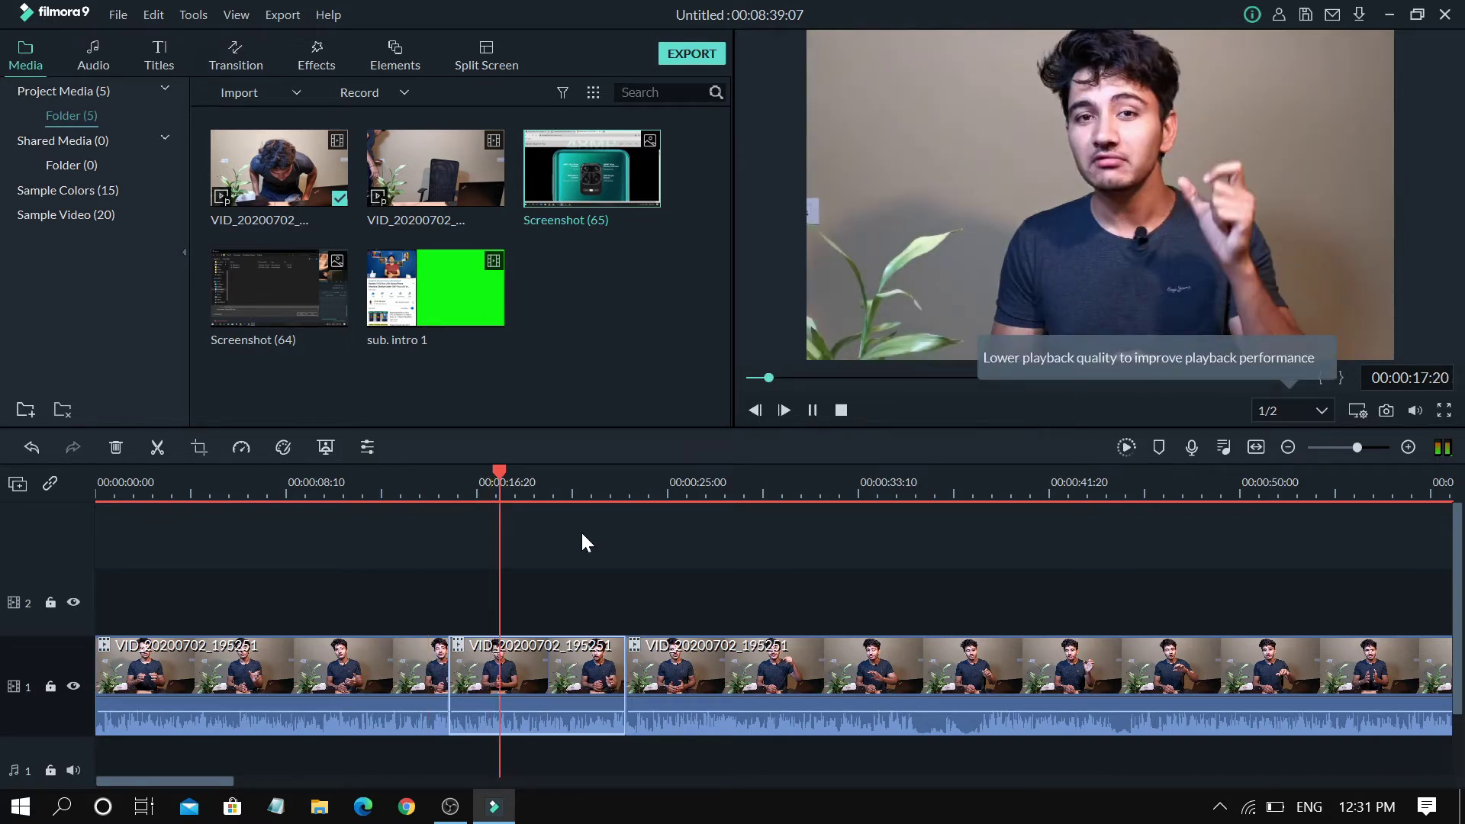
click(31, 447)
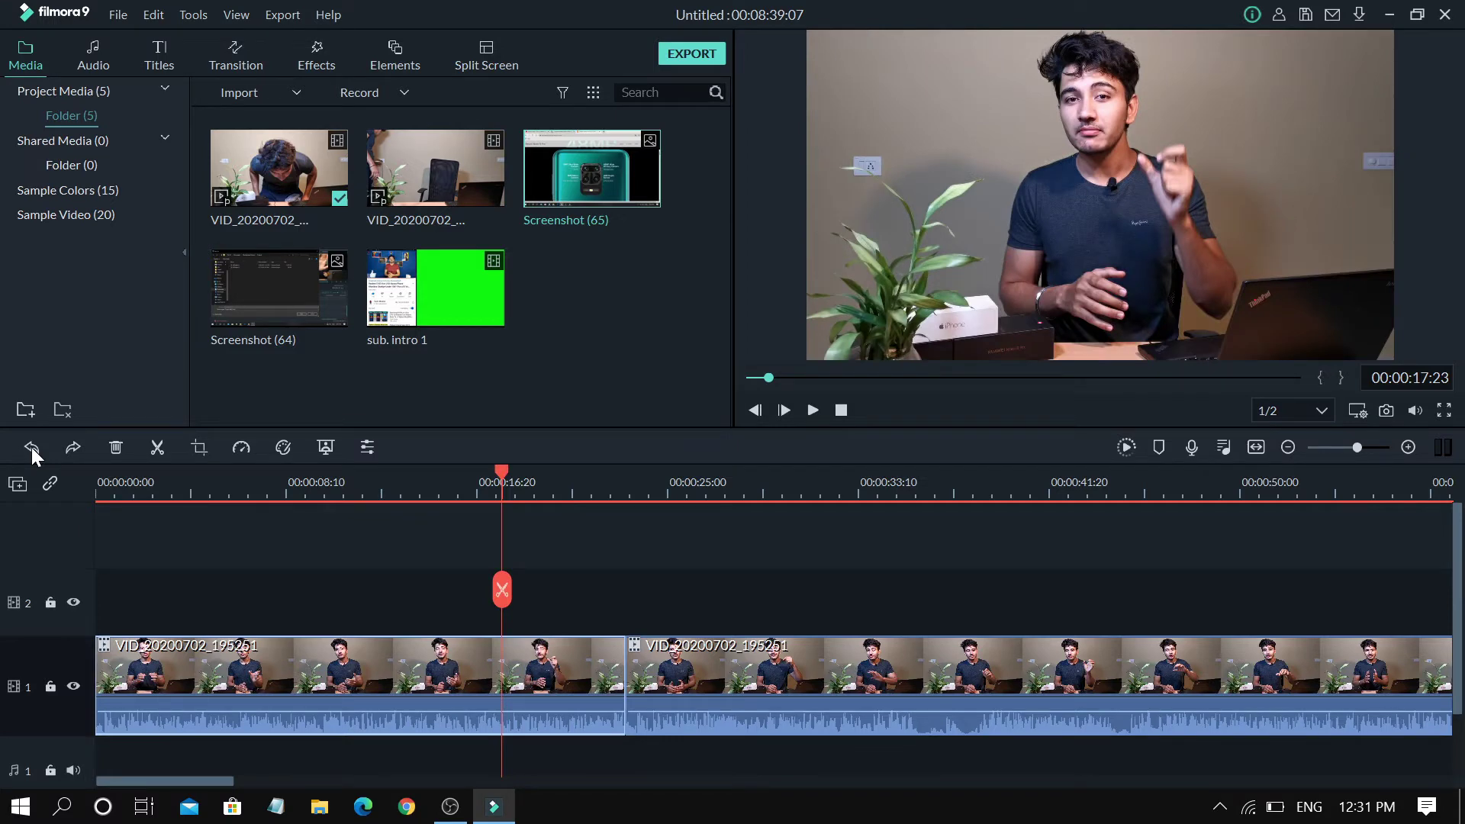
click(241, 449)
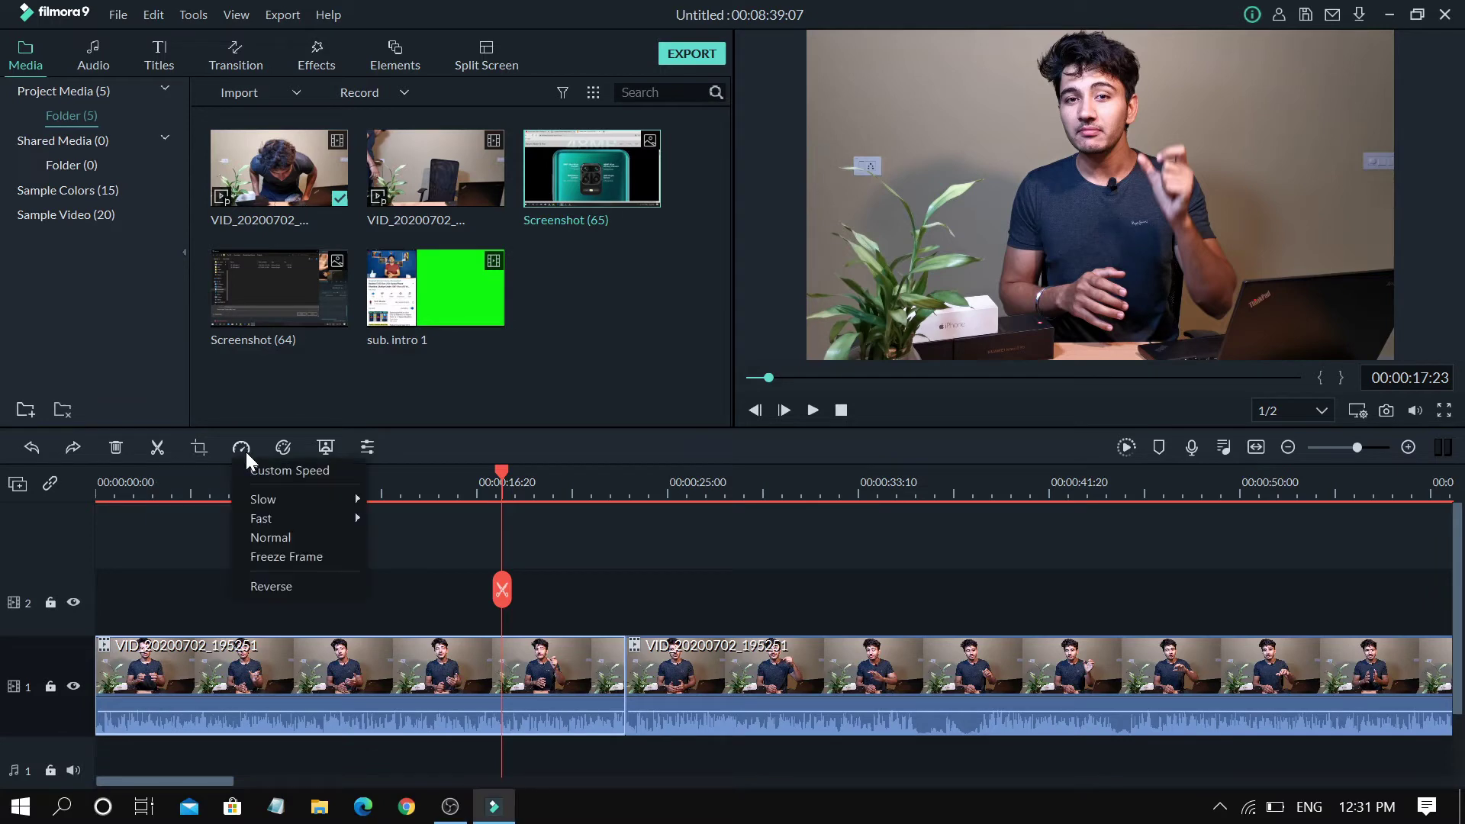
mouse_move(271, 499)
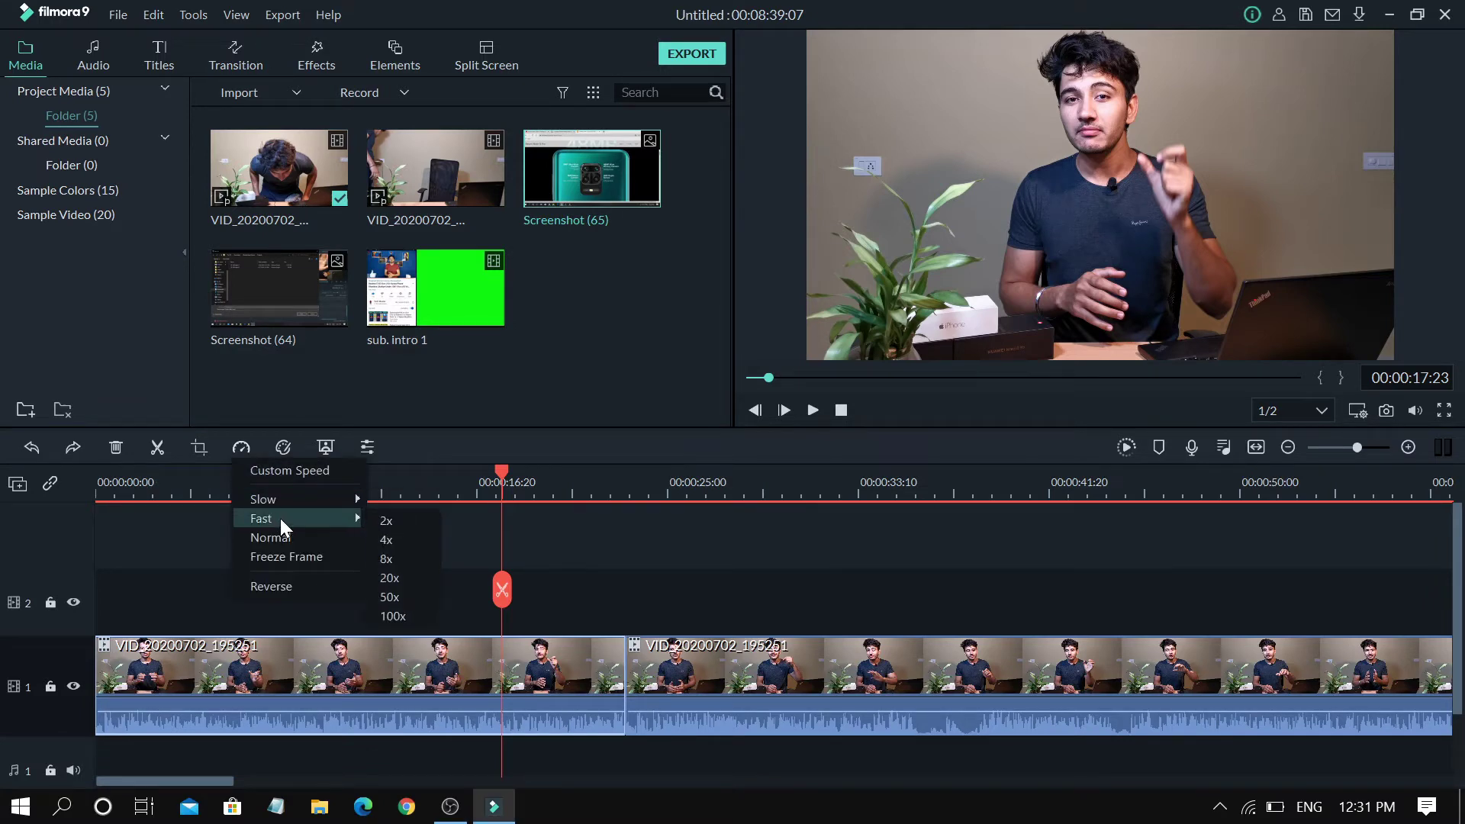
click(470, 566)
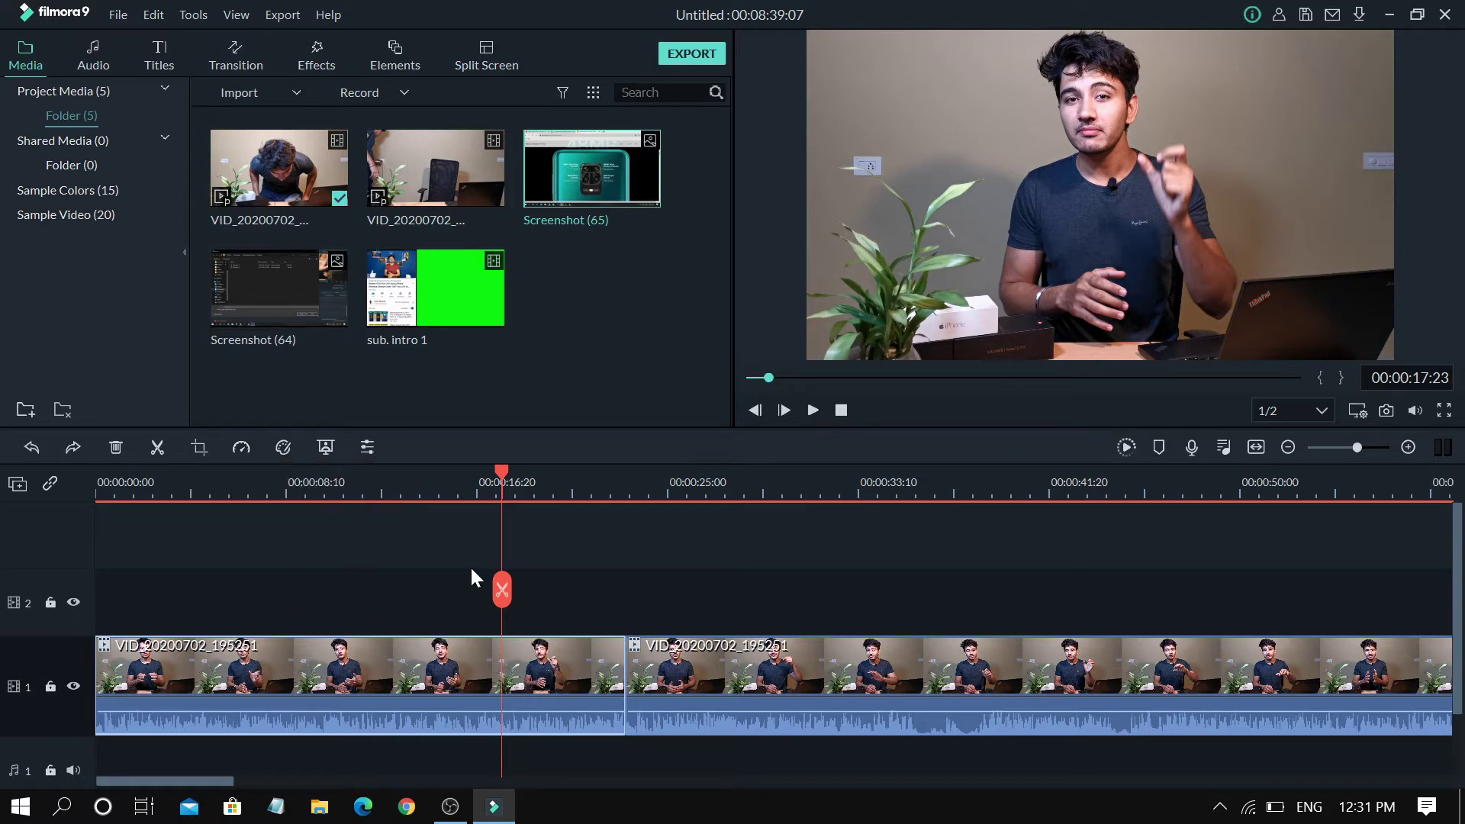
Split the first clip at 00:00:17:23 and speed up the part after the cut to 8x.
click(501, 589)
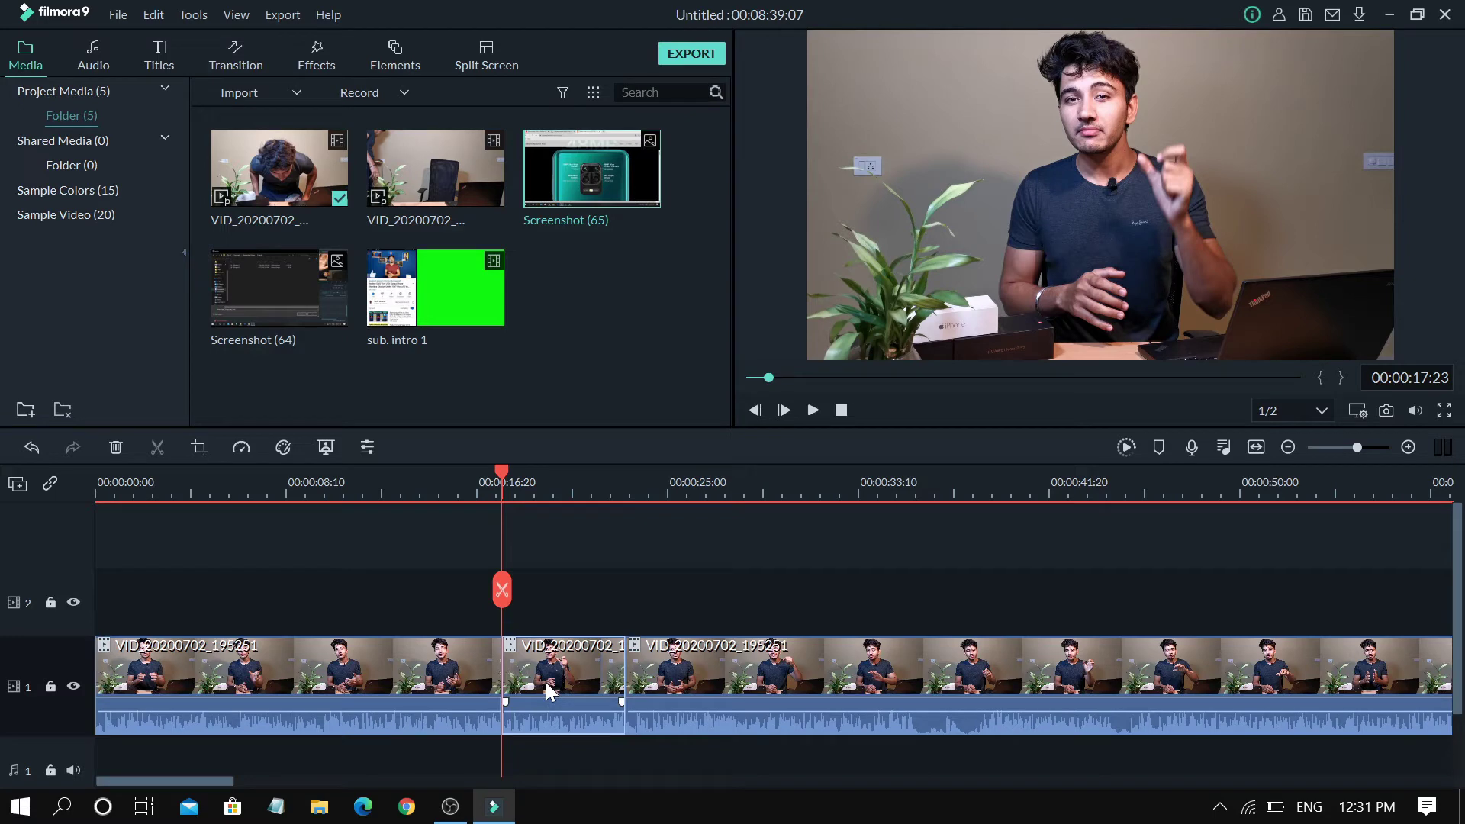
click(548, 690)
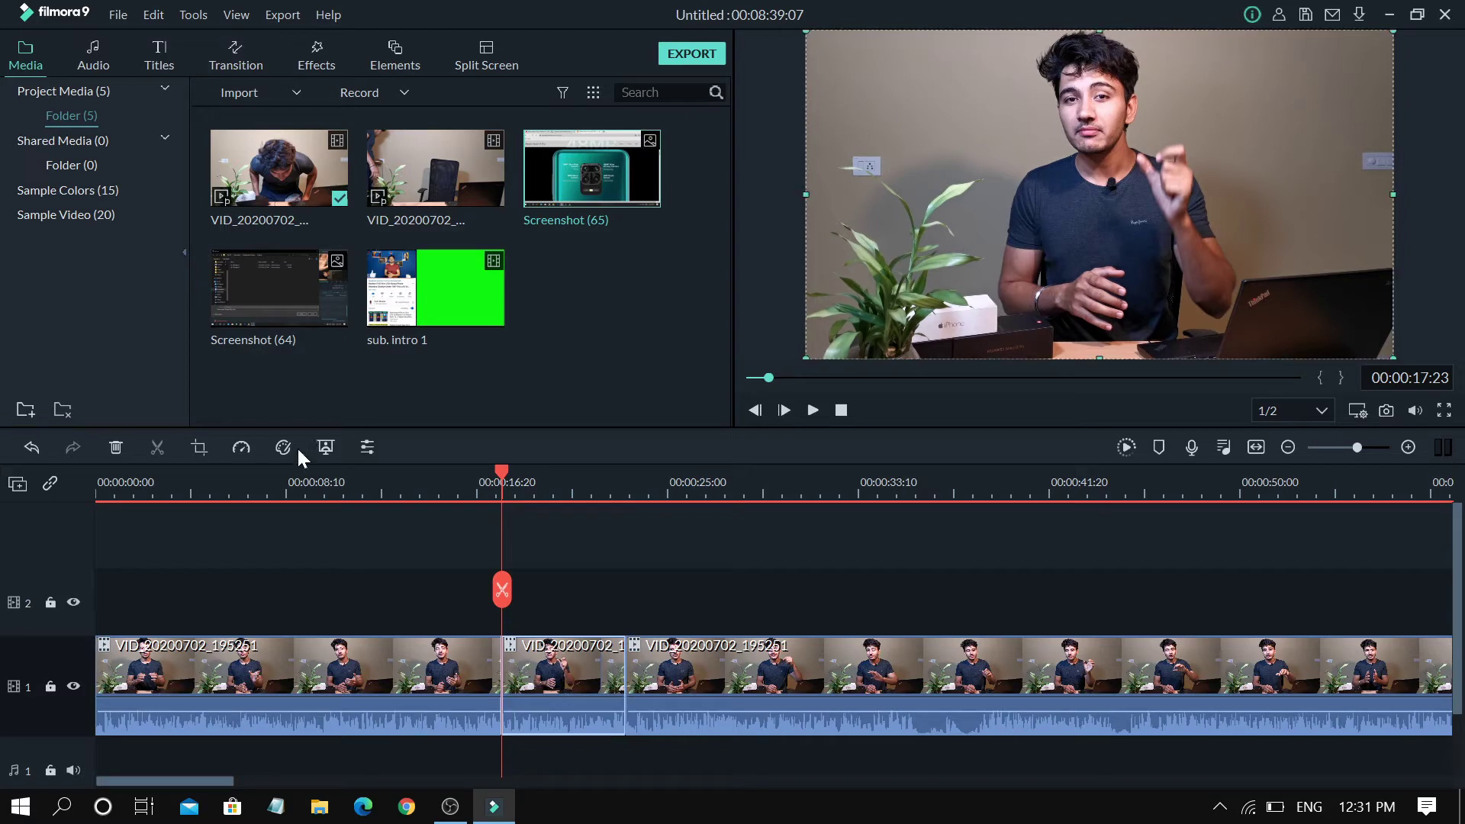
click(241, 447)
mouse_move(288, 500)
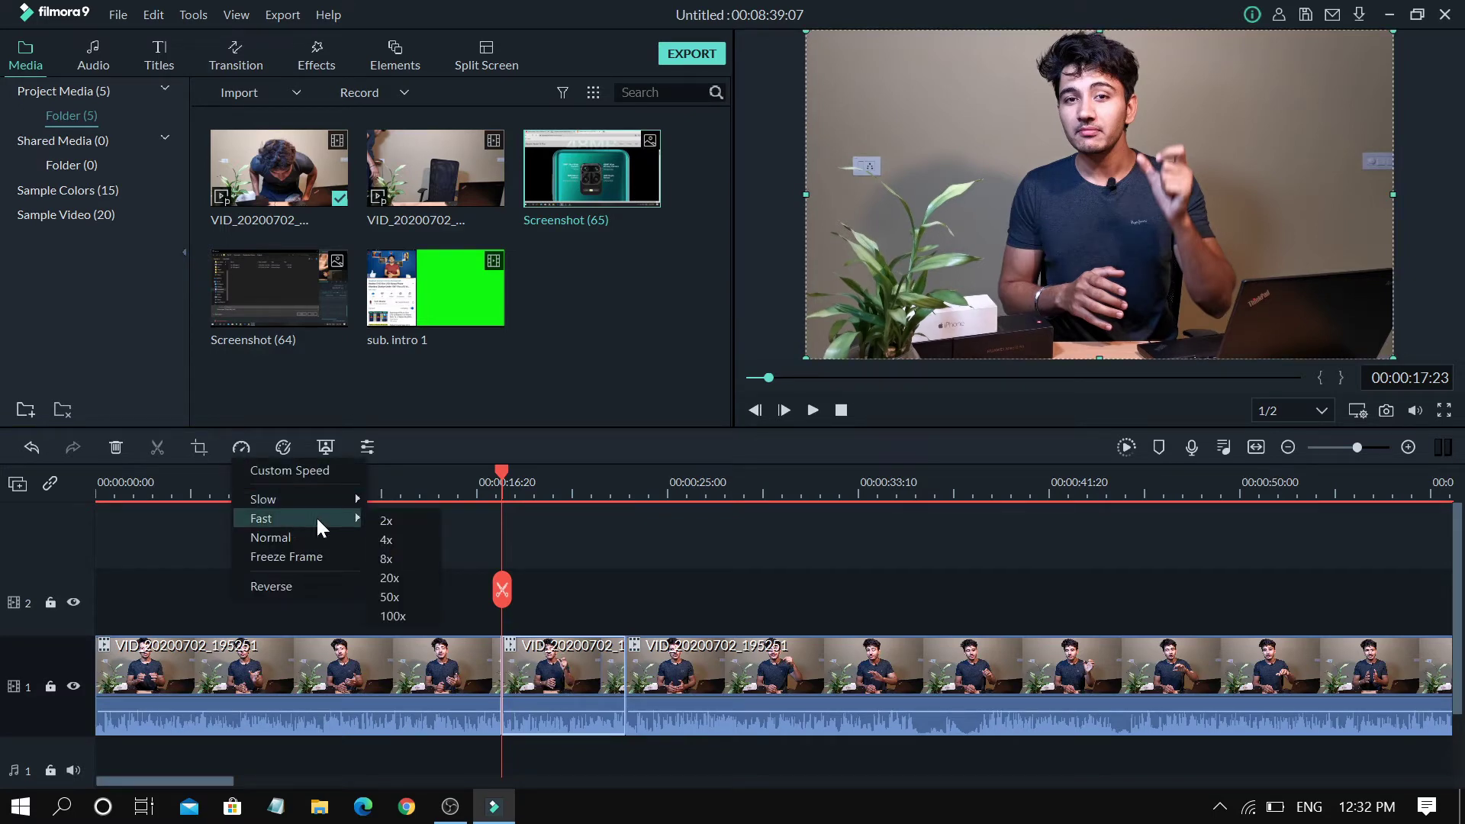
click(388, 559)
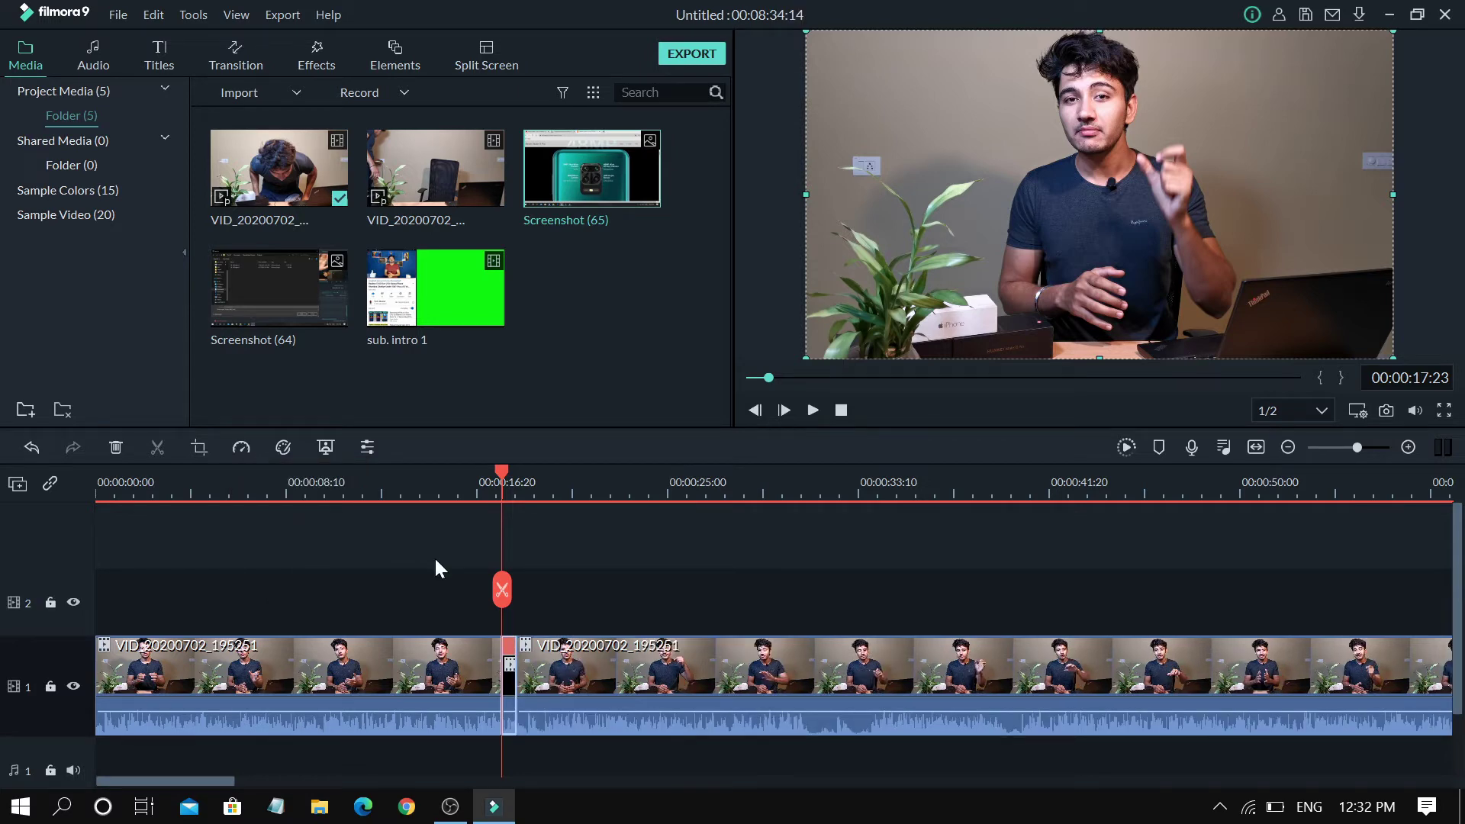
Check the frames before and after the sped-up section, and undo the speed change and the split.
click(480, 481)
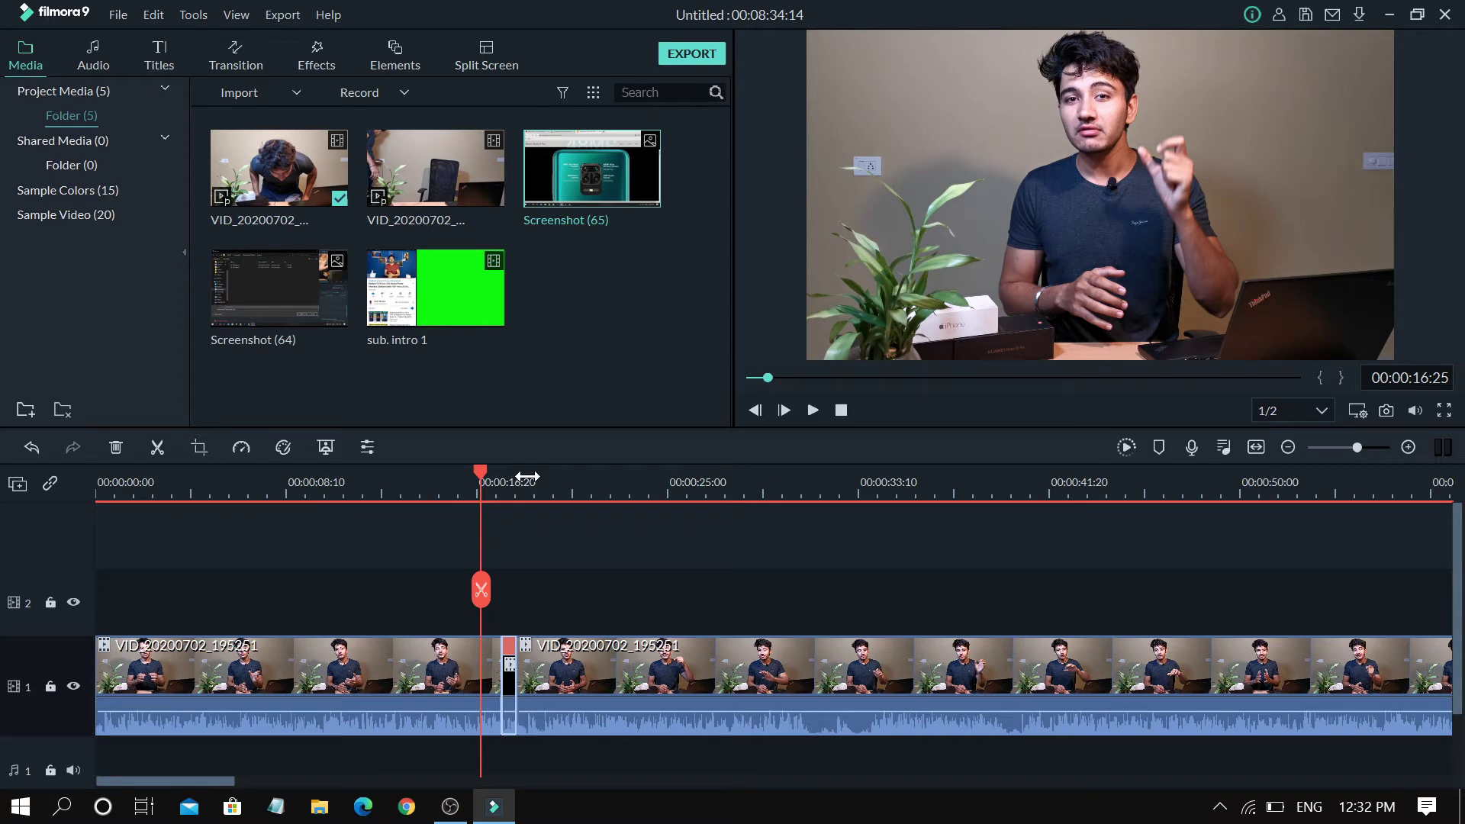
click(596, 481)
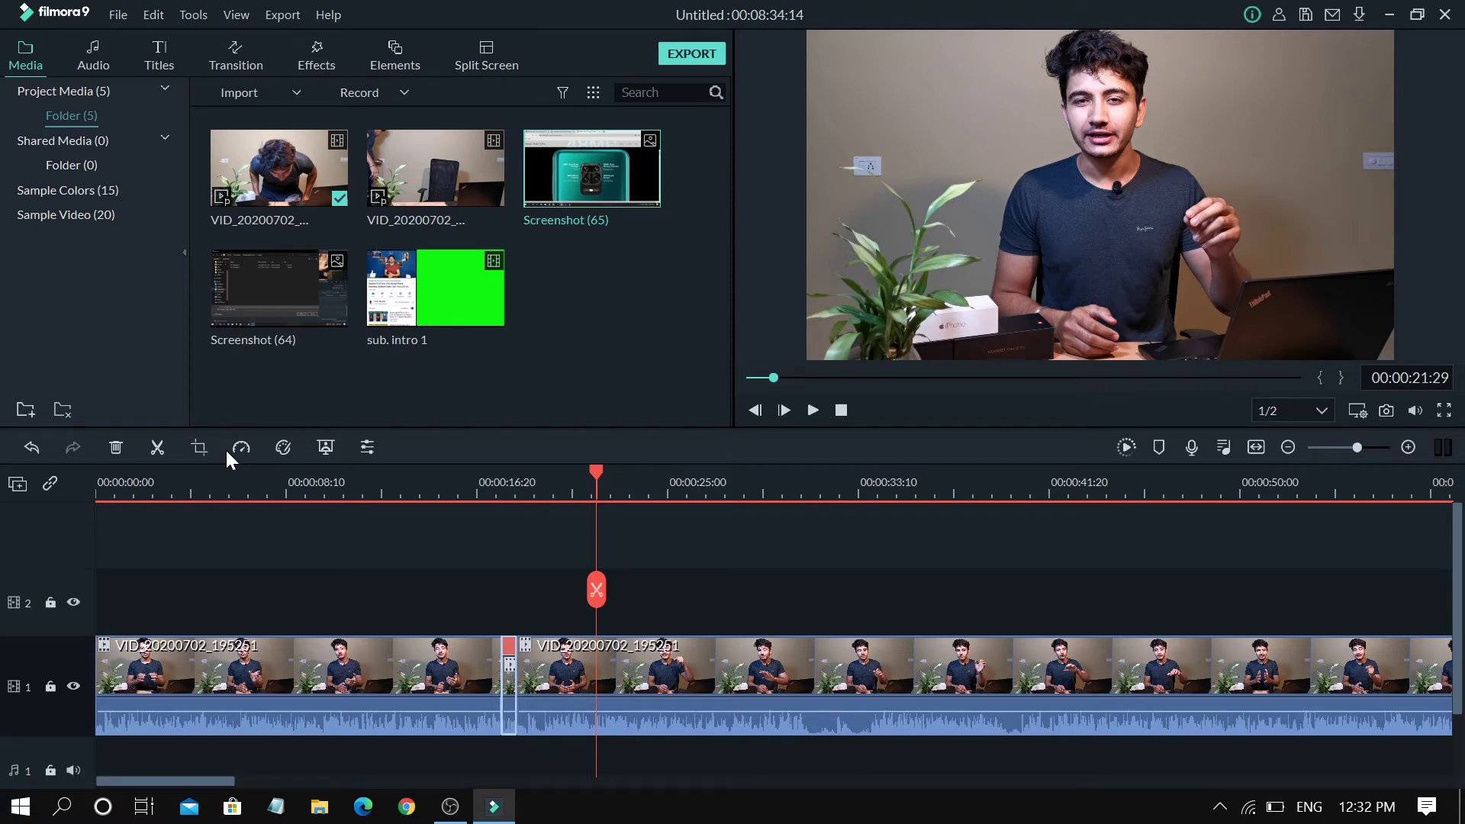
key(ctrl+z)
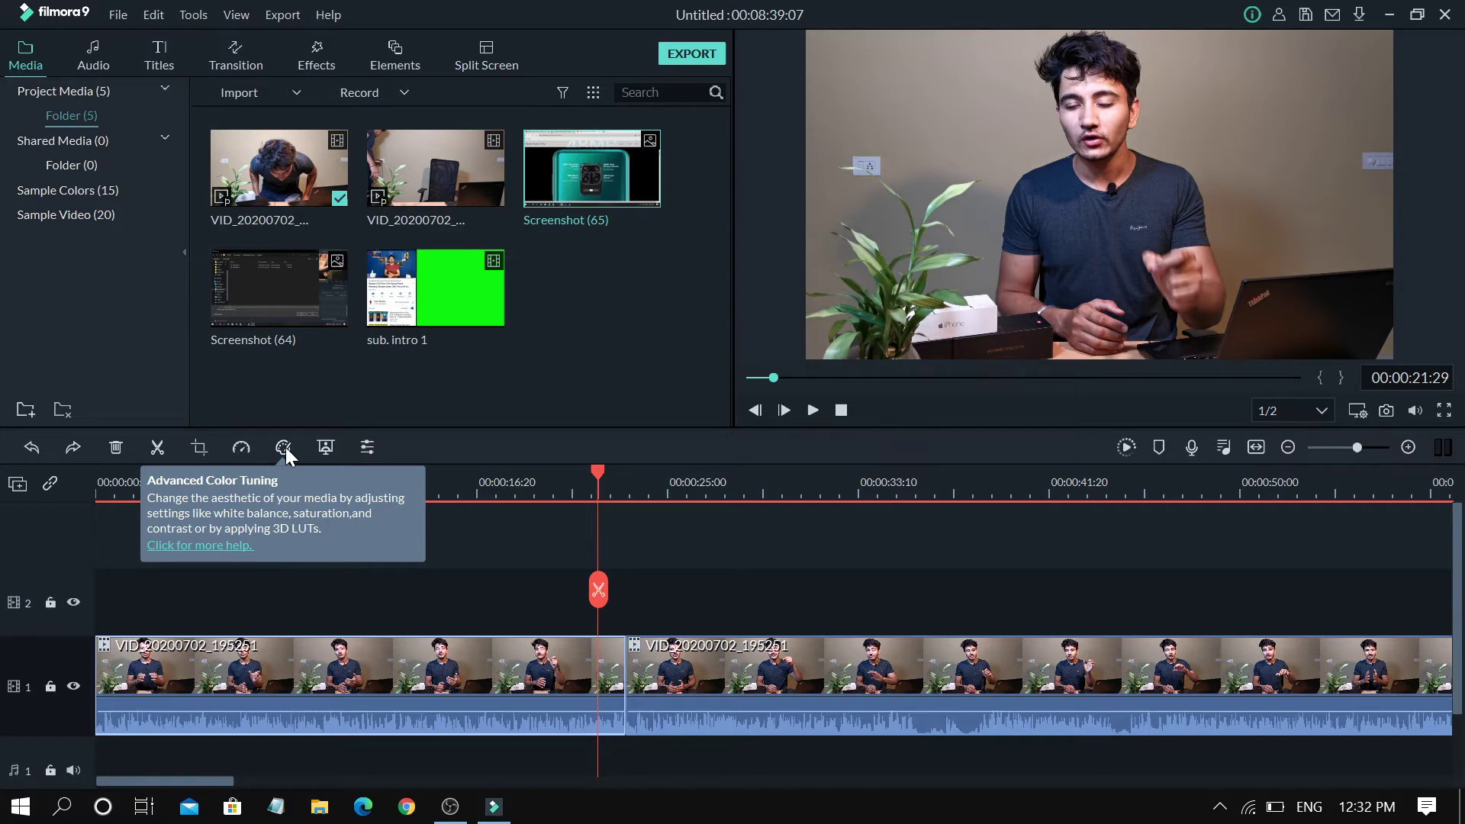
Apply the Warm preset to the first clip in Advanced Color Correction and check the frame at 00:00:21:03.
click(286, 447)
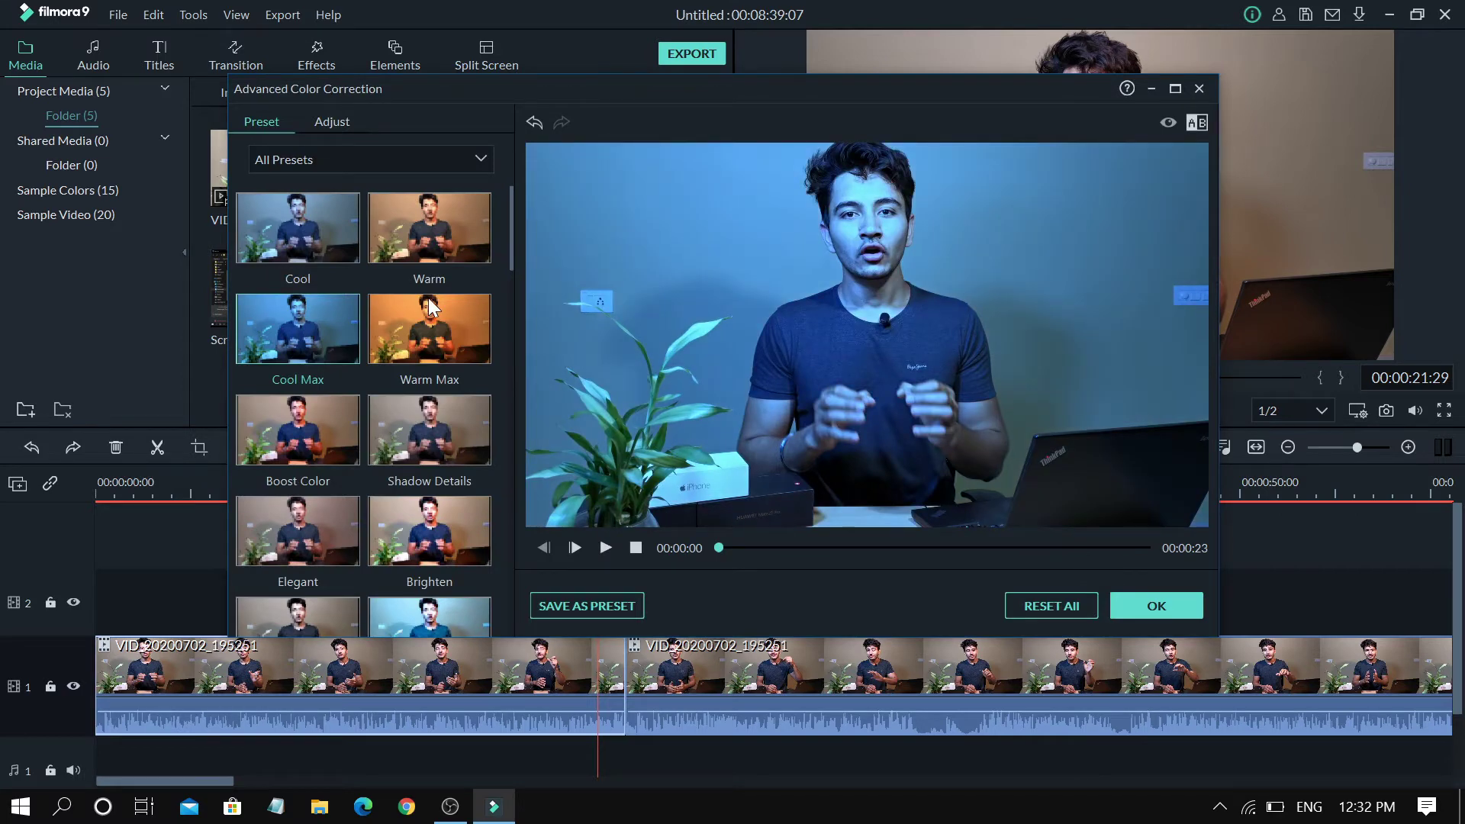
click(429, 229)
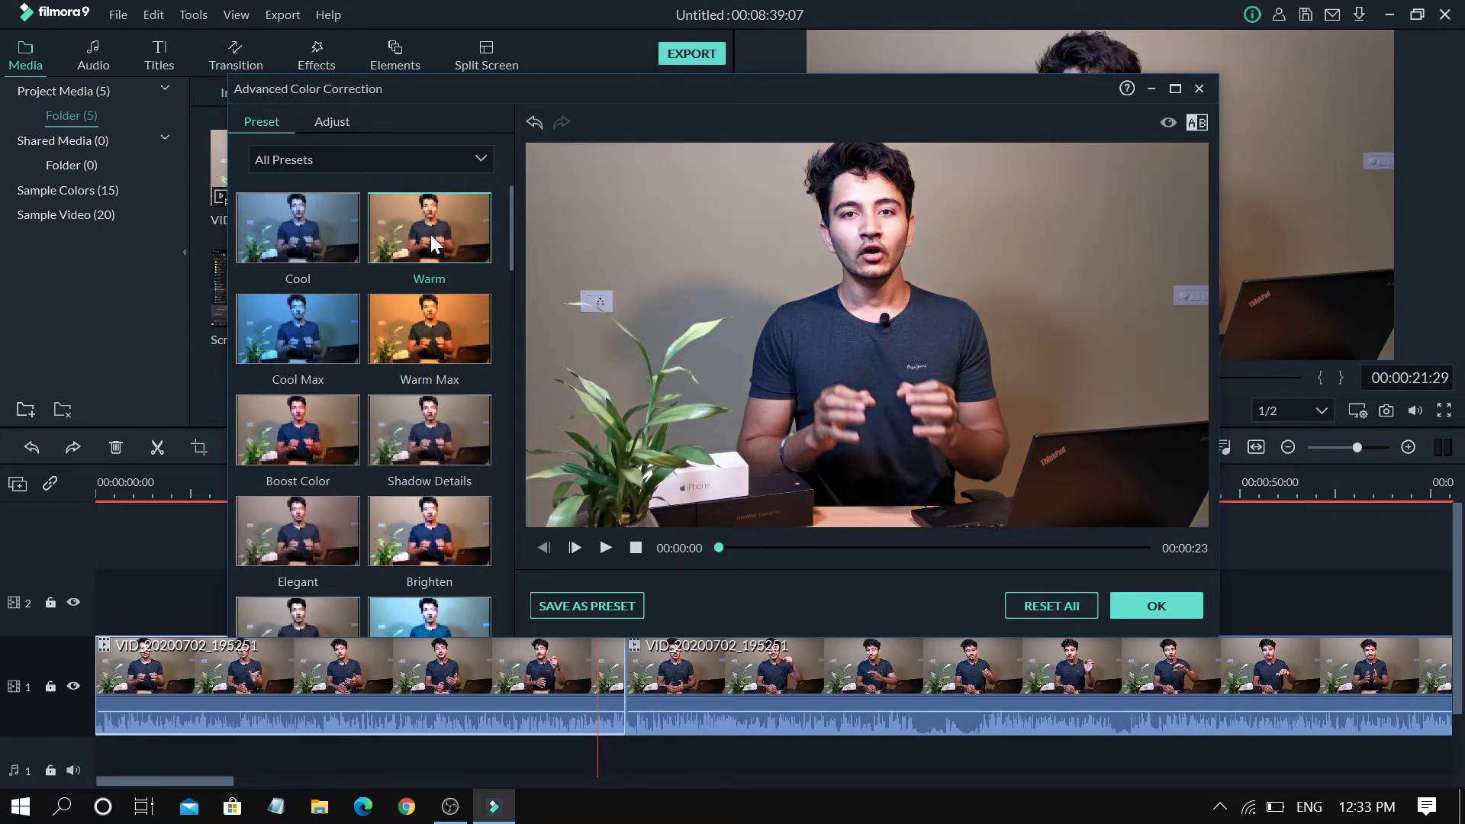
click(1154, 606)
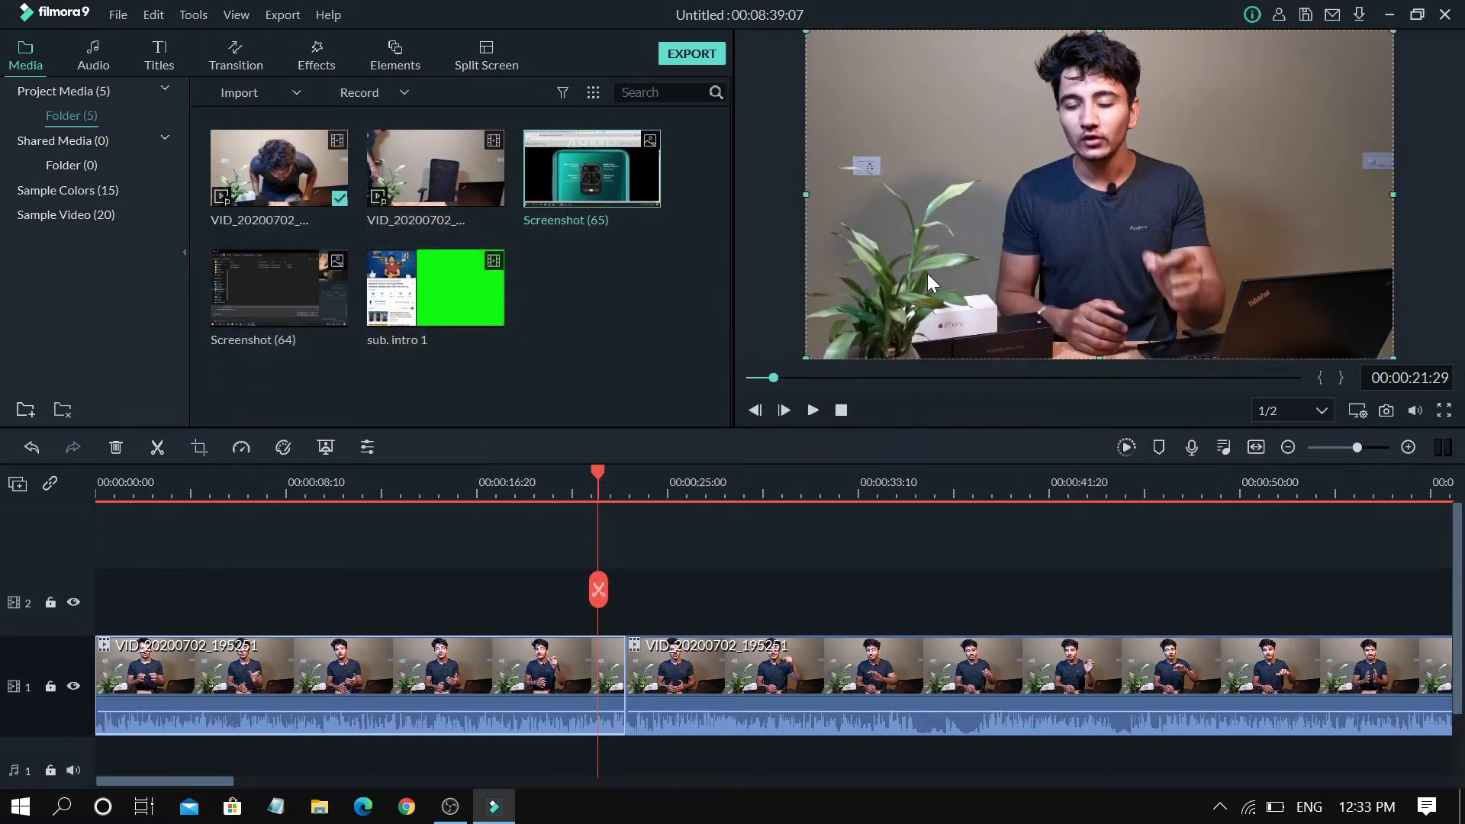
click(570, 487)
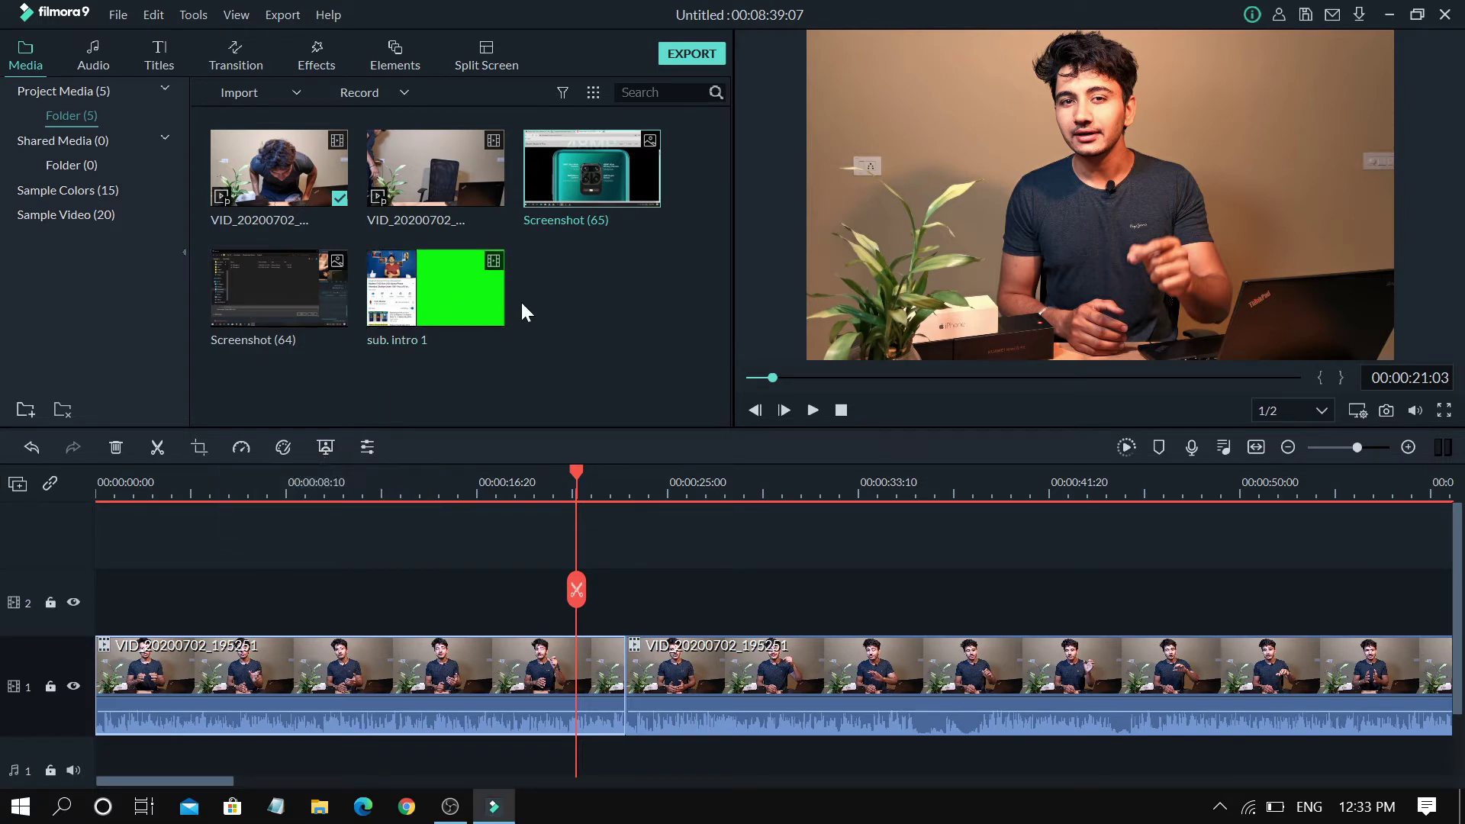
Overlay sub. intro 1 above the main video at about 00:00:15:21 and remove its green background with Chroma Key at offset 34.
drag(464, 301, 461, 533)
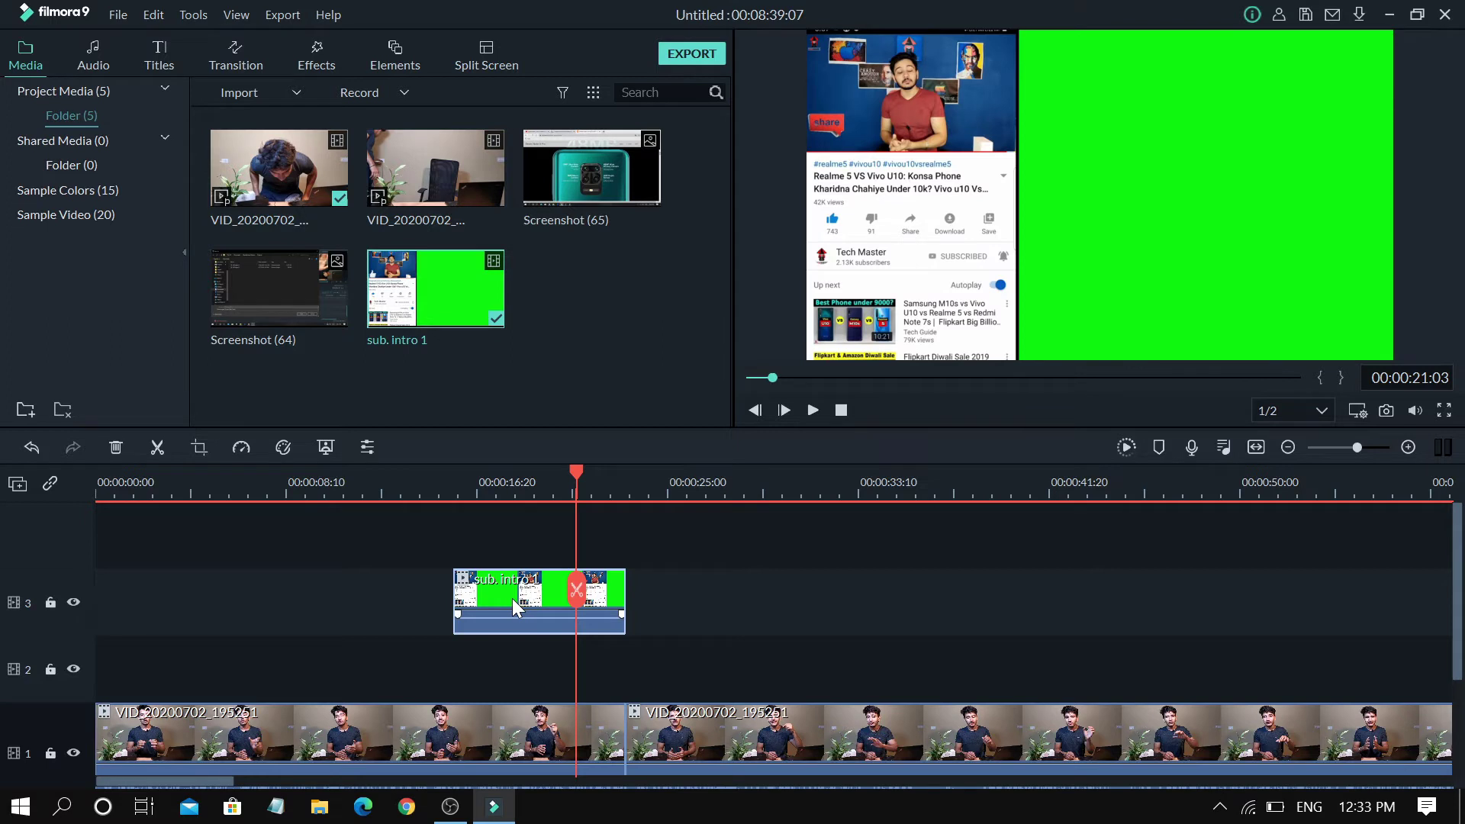
double_click(511, 598)
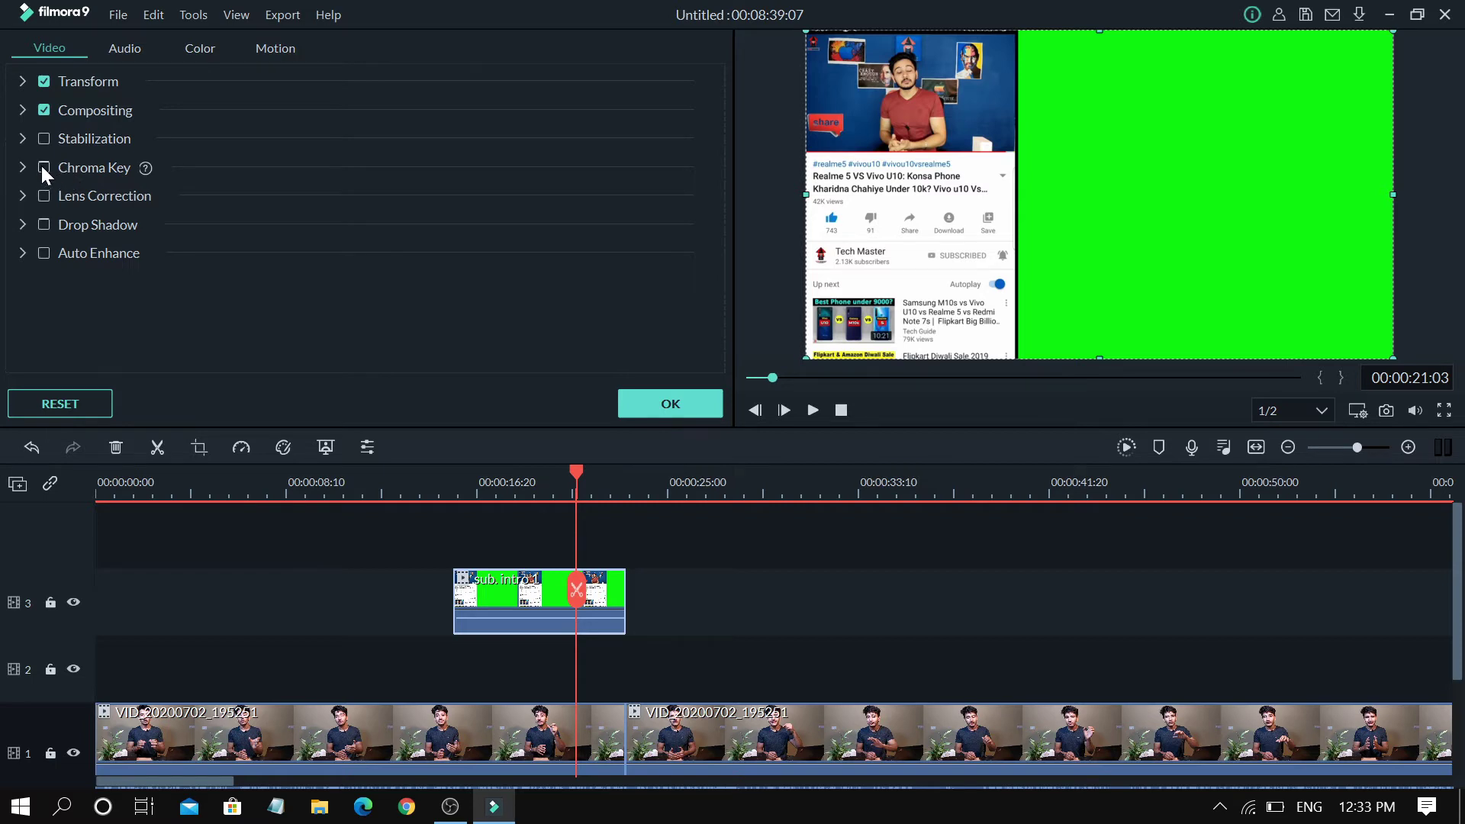
click(42, 166)
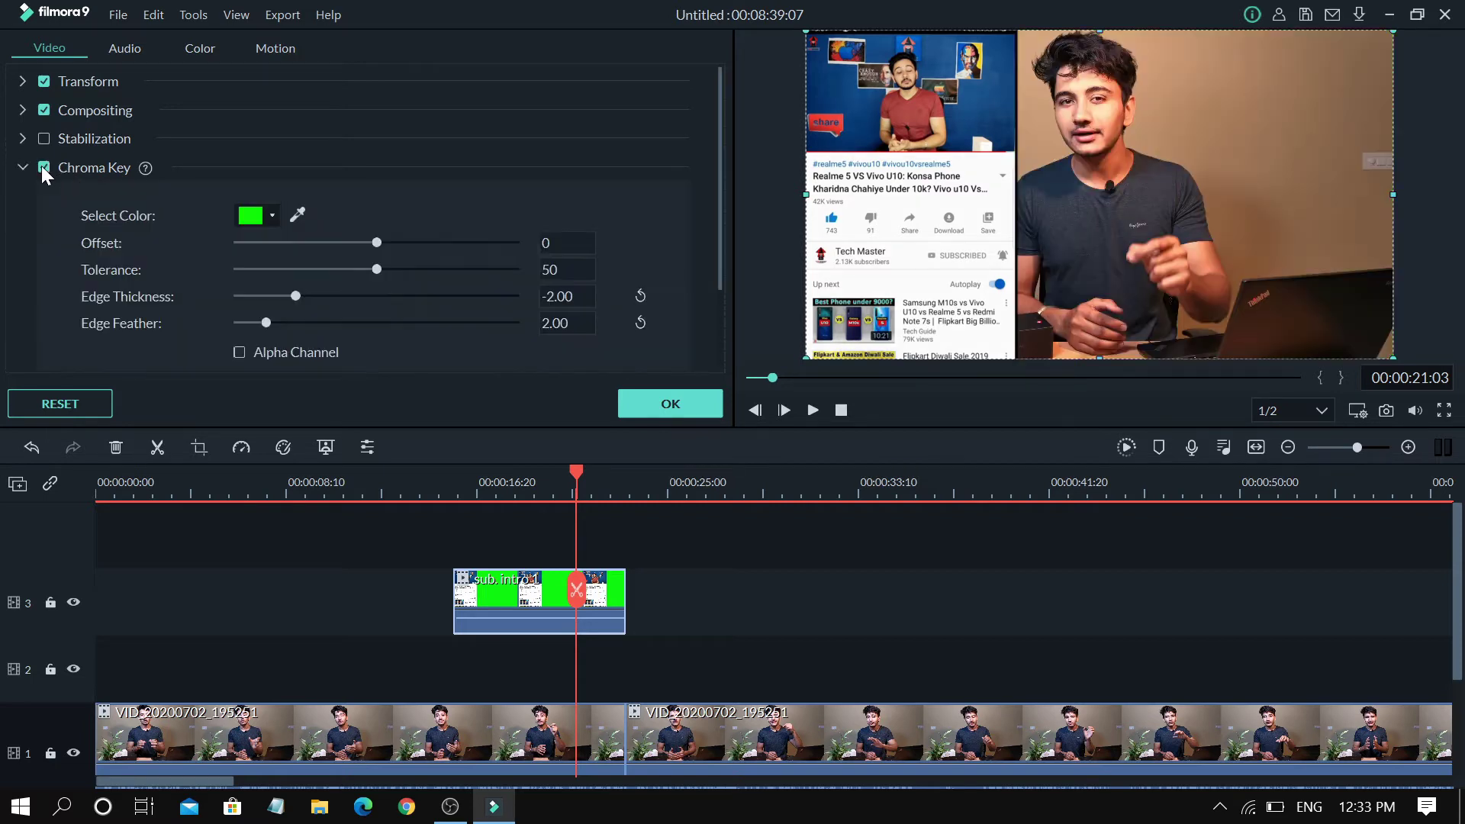
click(424, 239)
click(671, 405)
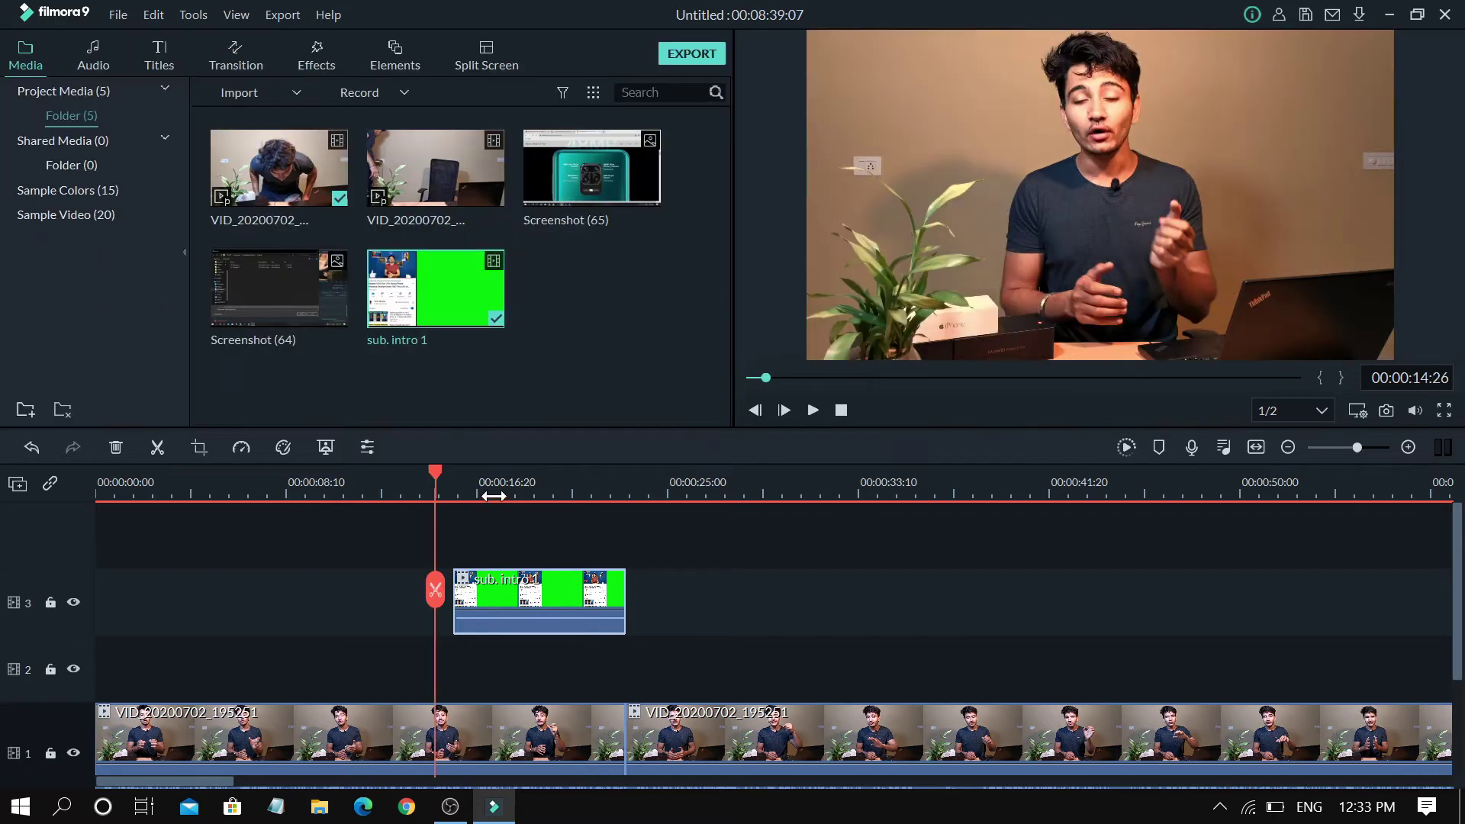
Play the keyed sub. intro 1 overlay from 00:00:14:26 and undo the last edit.
key(space)
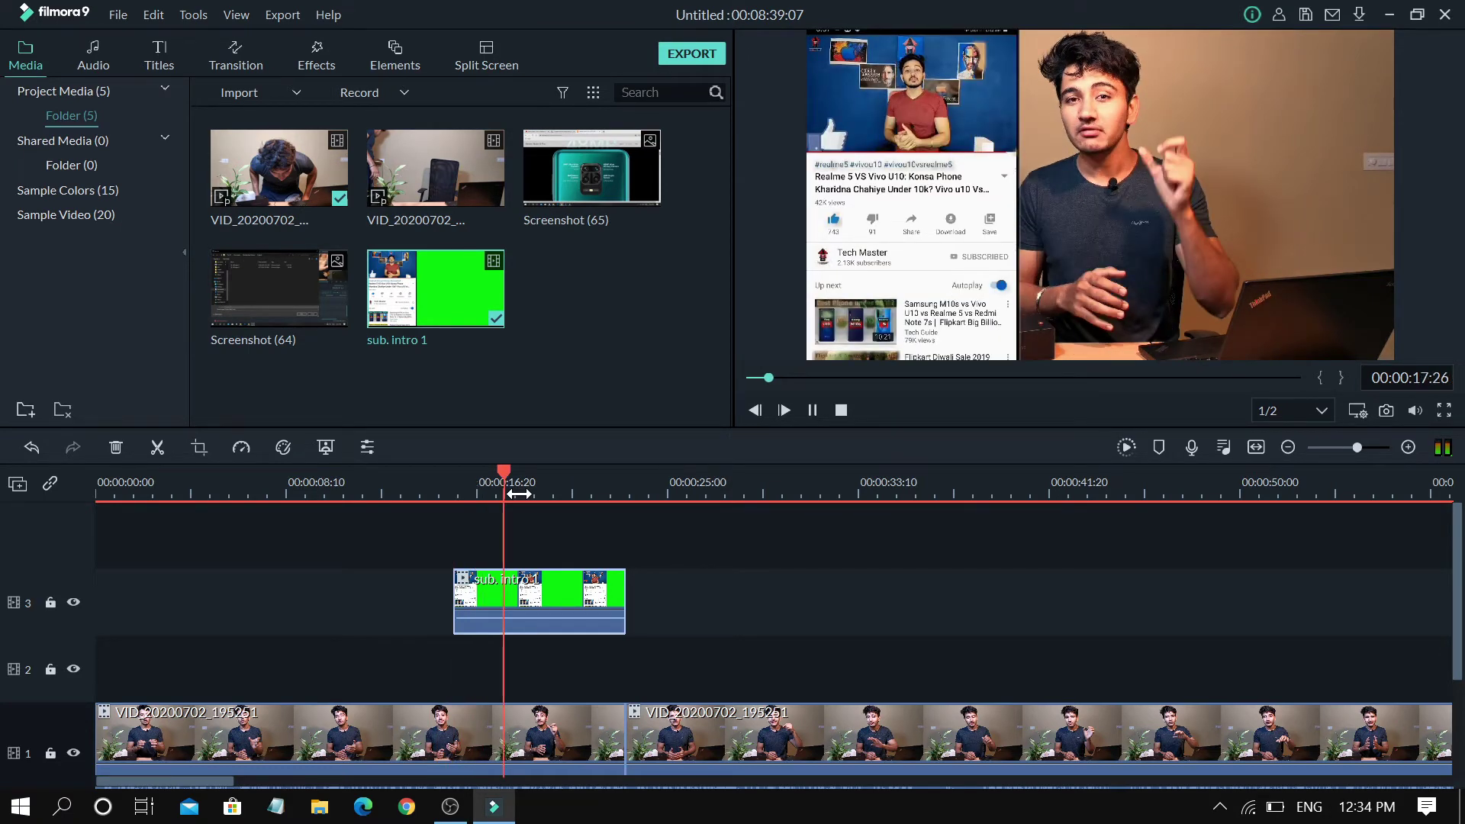
key(ctrl+z)
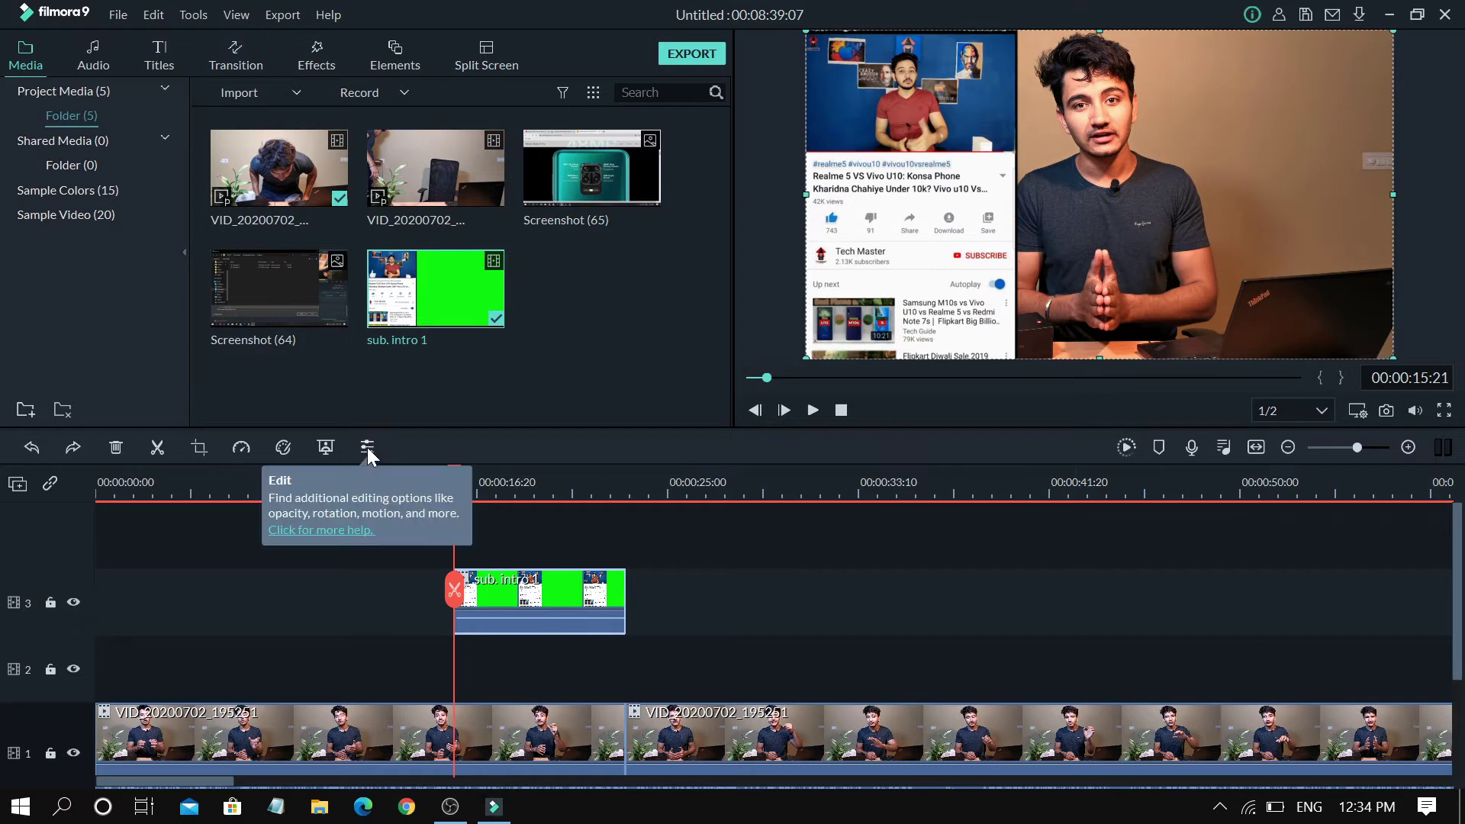
Try Stabilization on the sub. intro 1 overlay, turn it off again, and enable Auto Enhance instead.
click(366, 449)
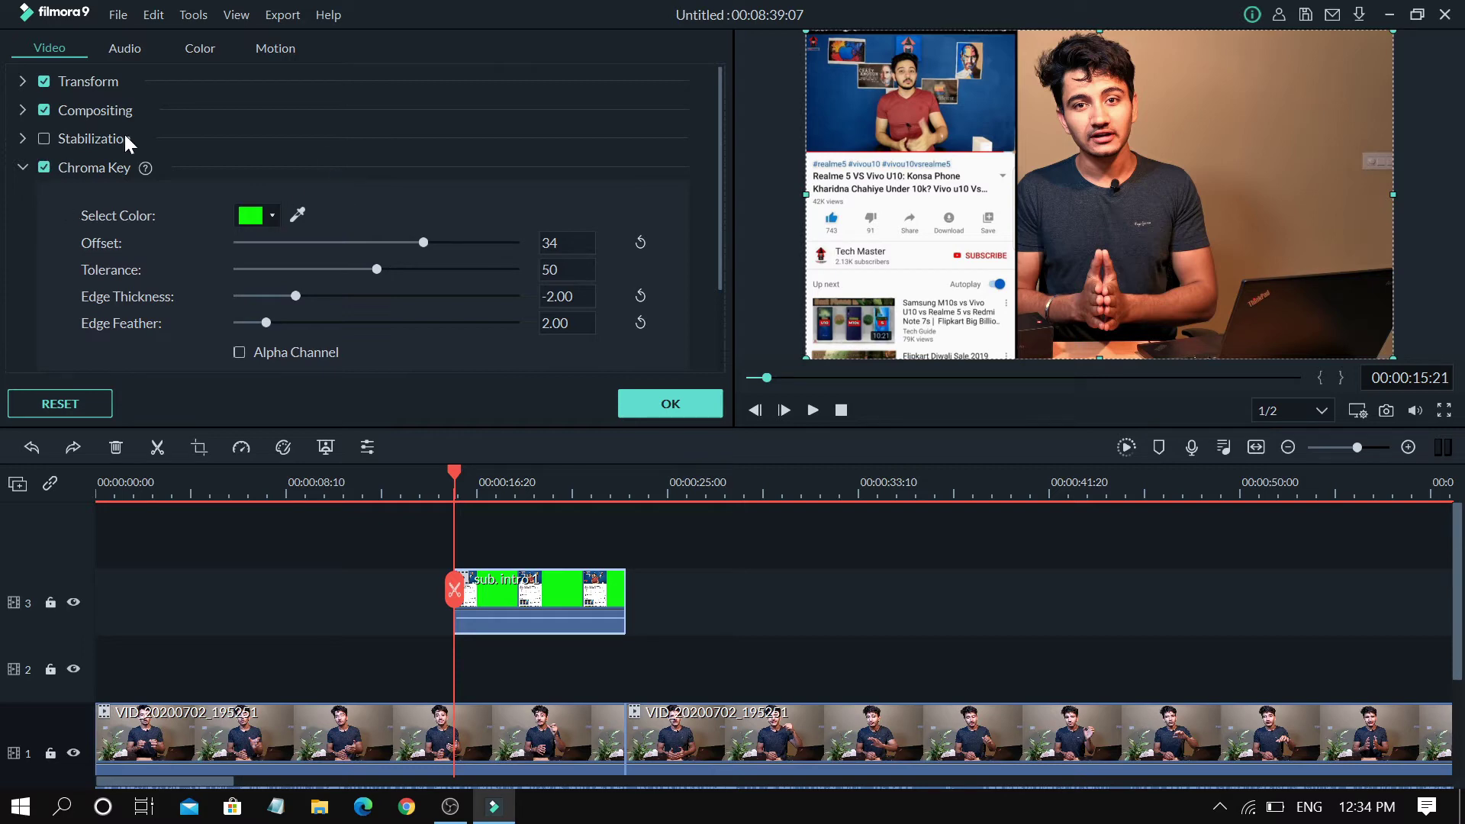
click(43, 138)
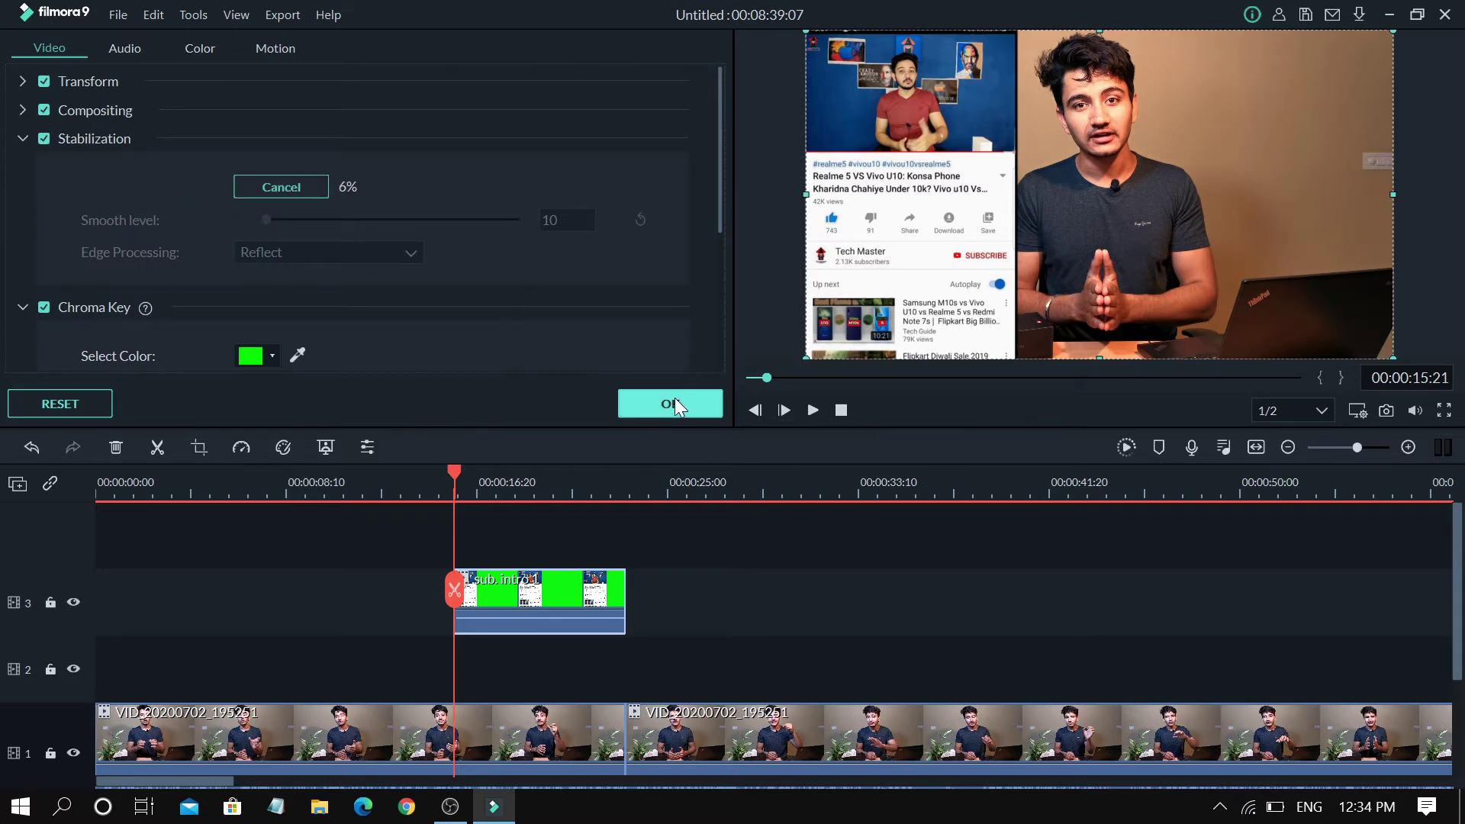
click(43, 139)
scroll(122, 168, down, 3)
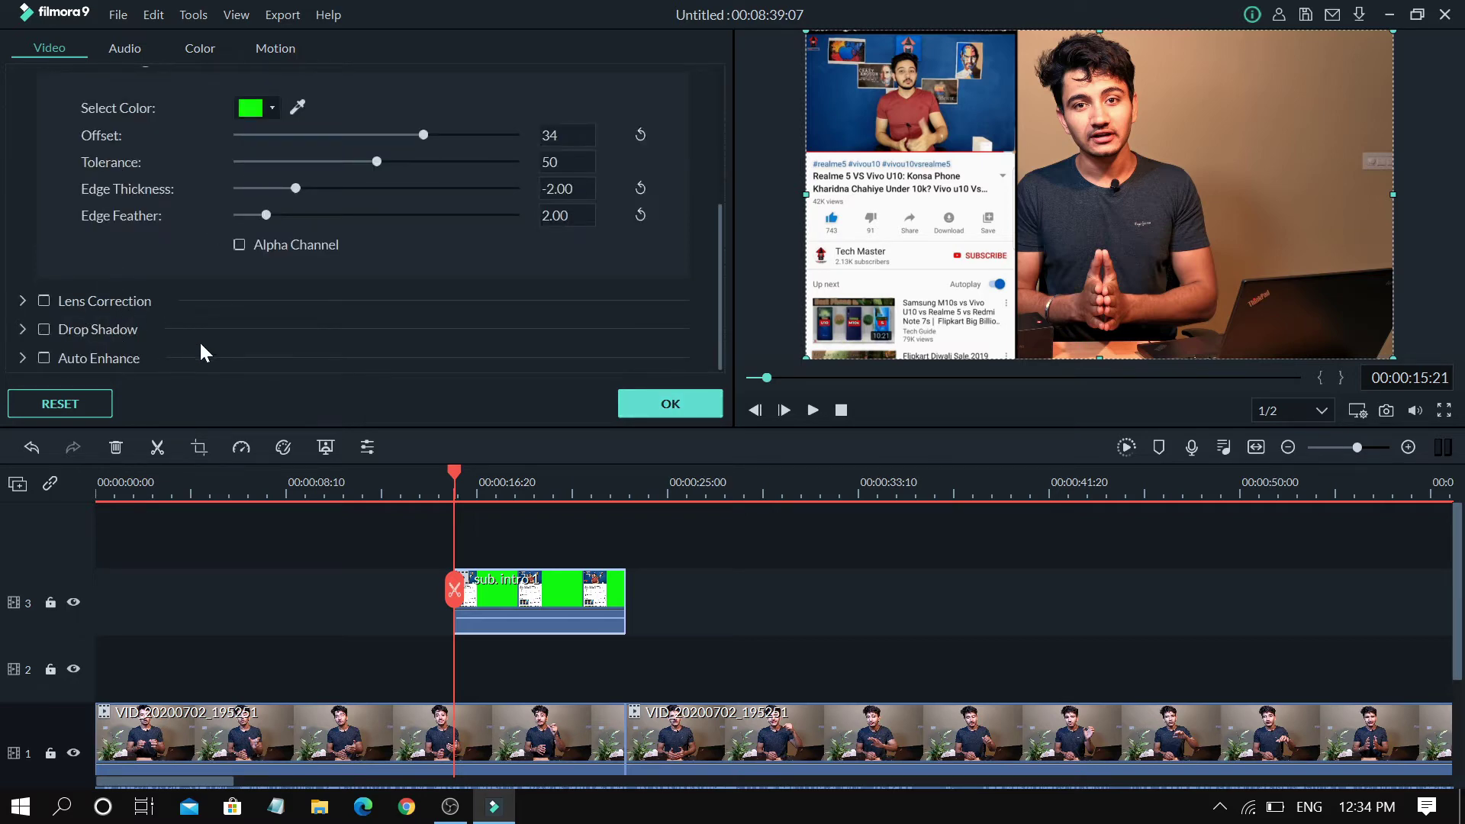
click(43, 358)
click(668, 392)
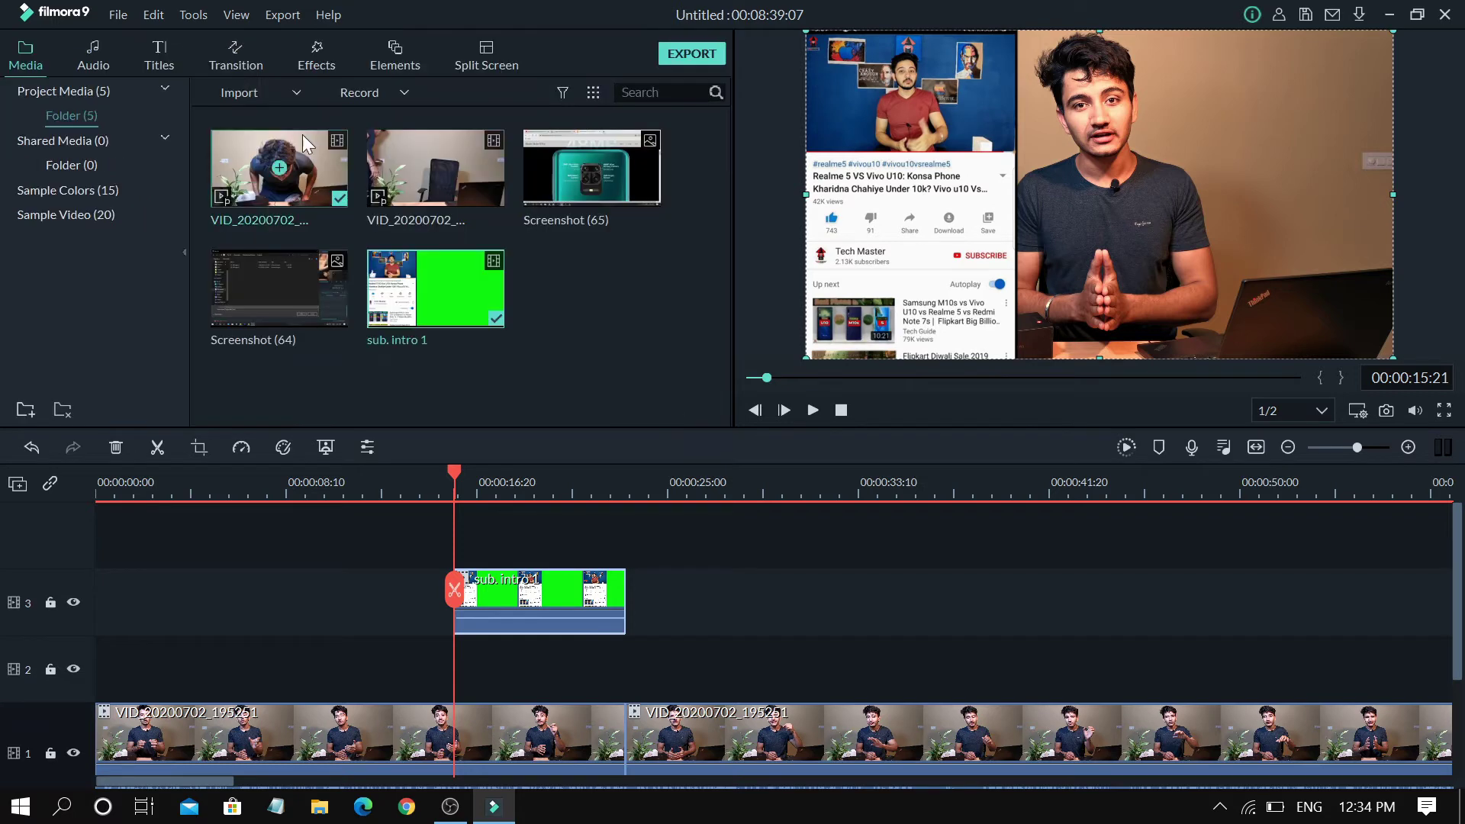
Split the second main clip at 00:00:28:07 and delete everything after the cut.
mouse_move(532, 620)
click(741, 729)
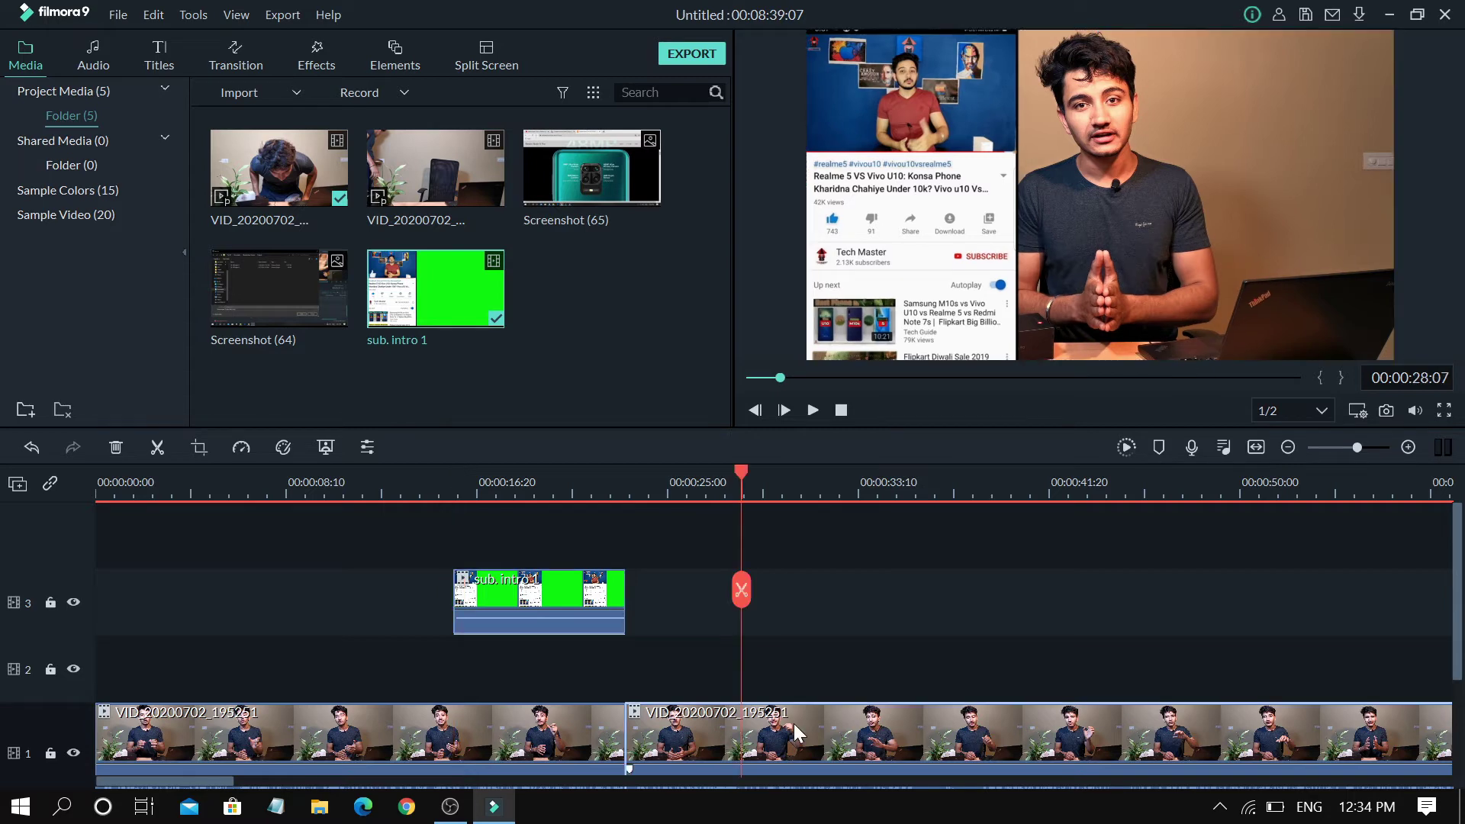
key(ctrl+b)
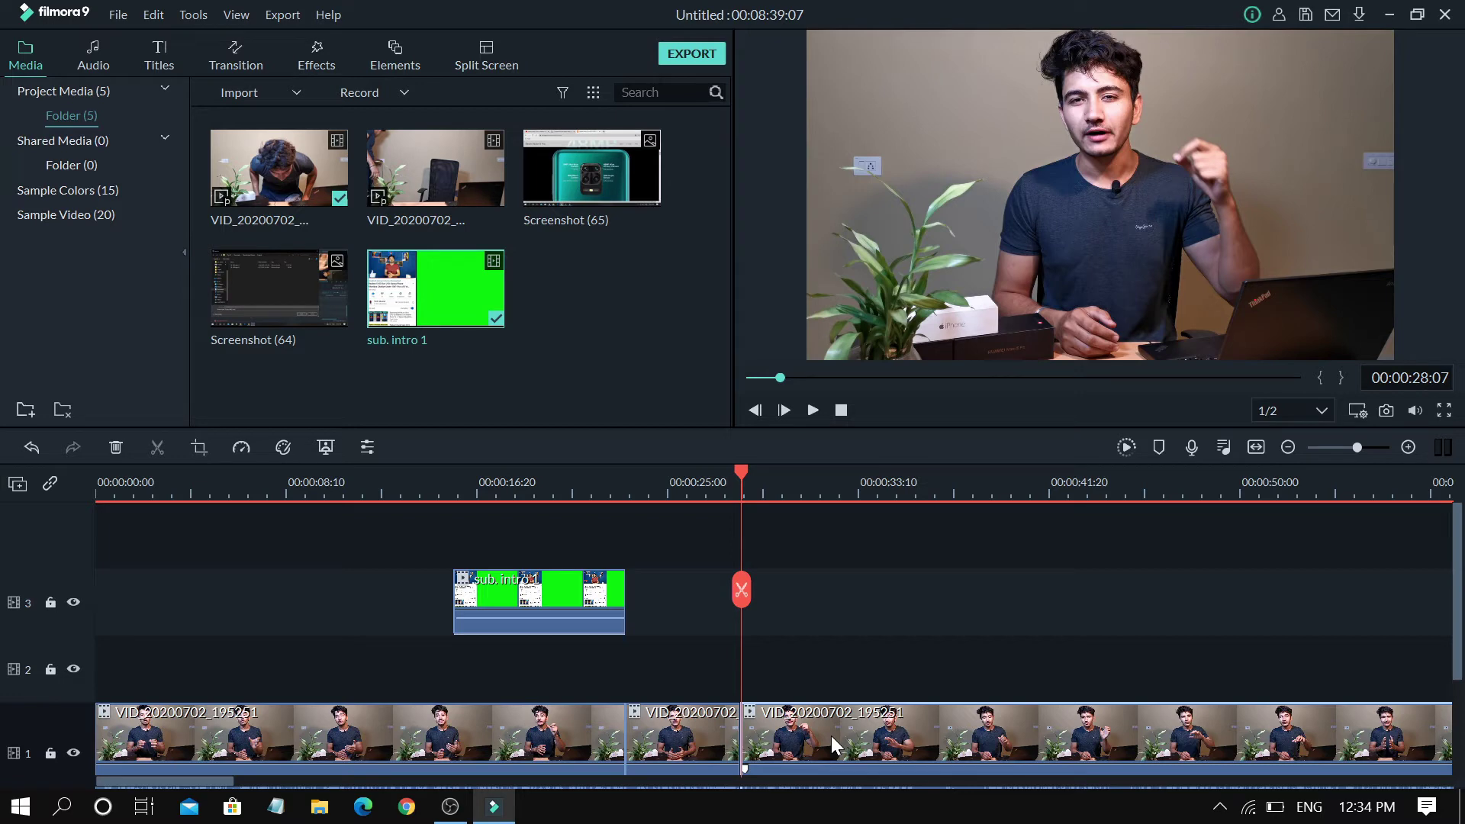
key(Delete)
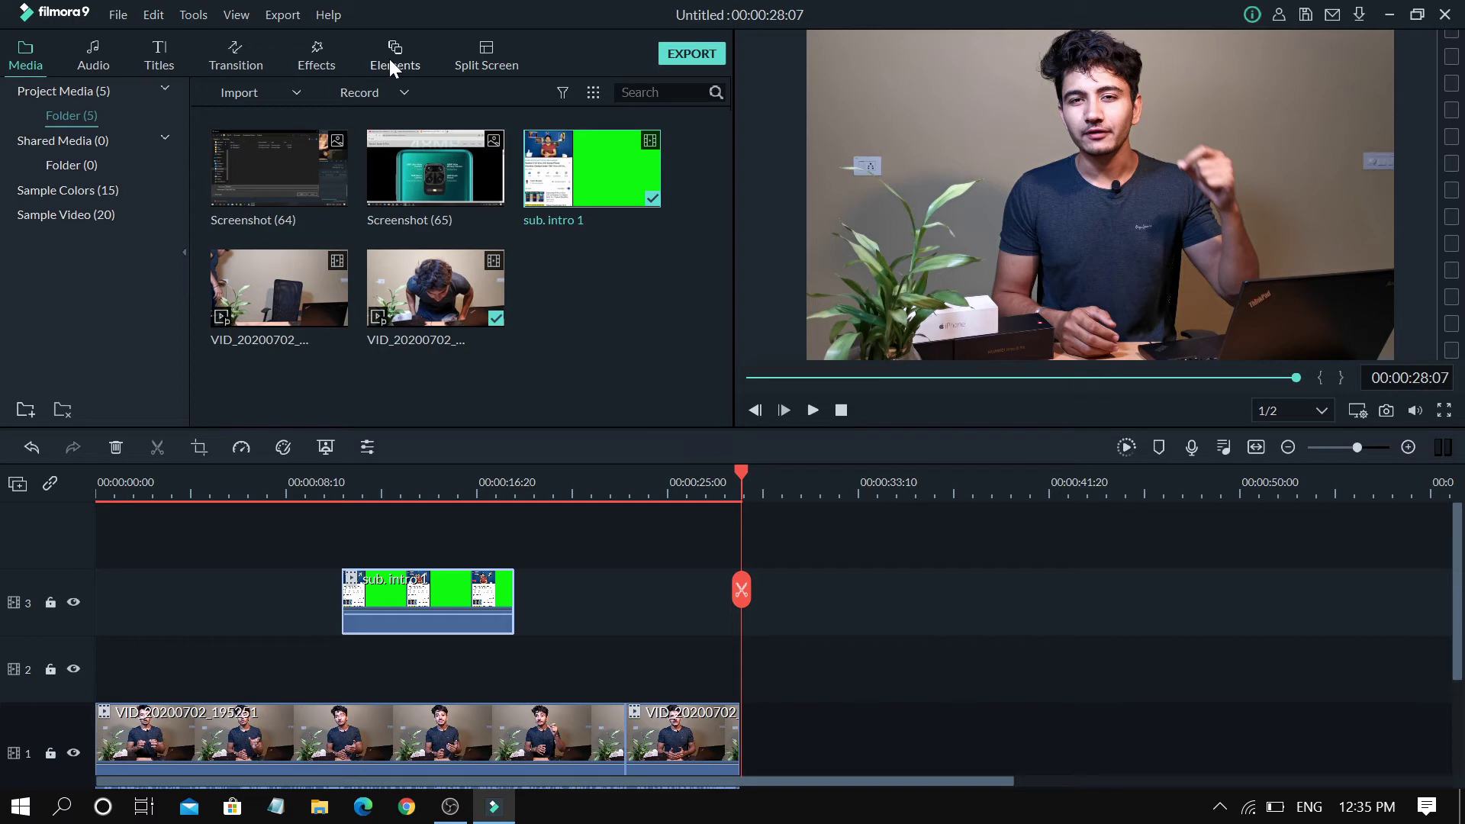
Browse the included music categories and add the Name of the Child track to audio track 1 from the timeline's start.
click(99, 59)
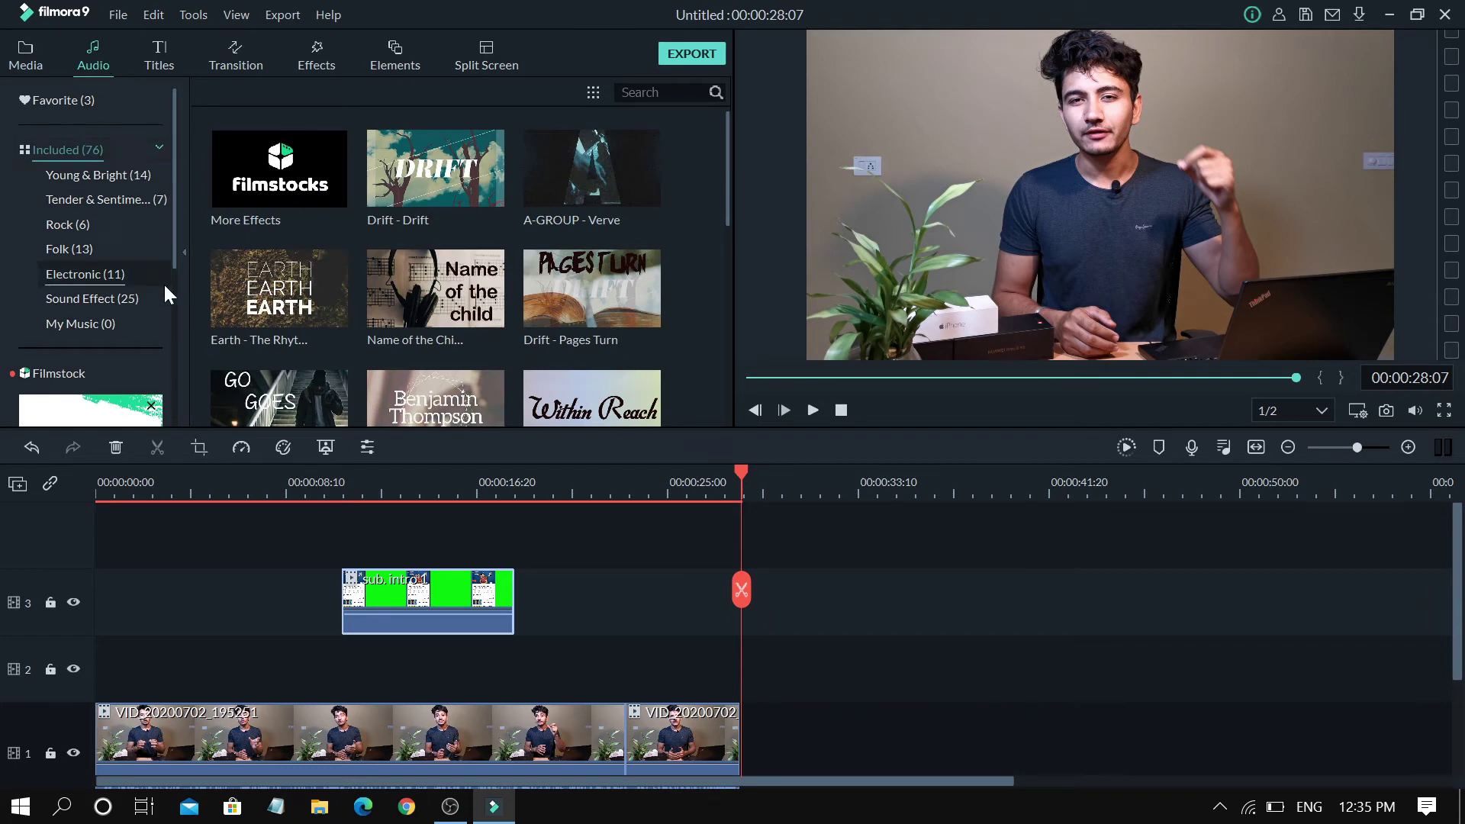
scroll(414, 515, down, 2)
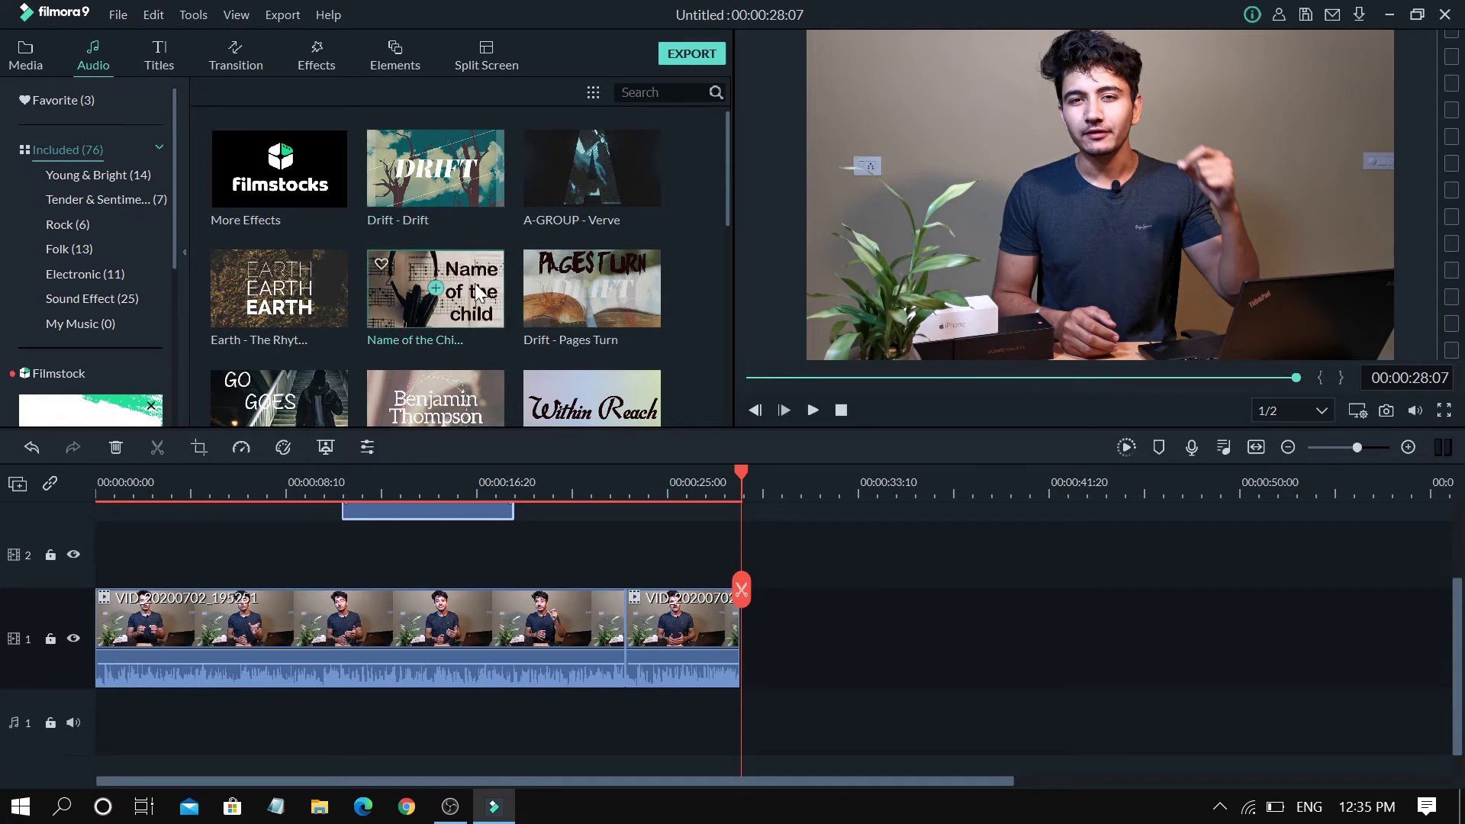
click(87, 229)
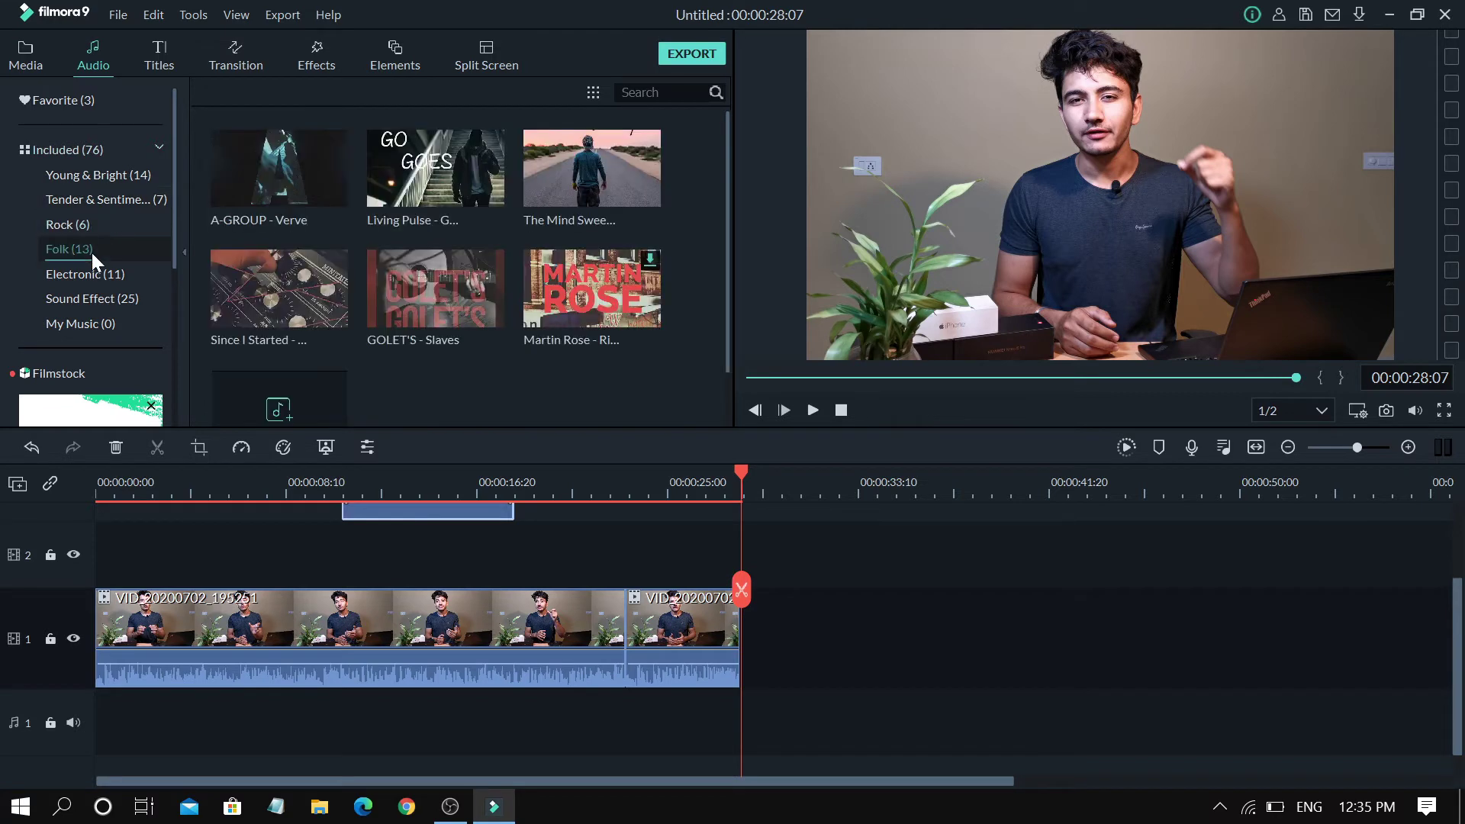
click(91, 252)
click(108, 276)
click(107, 176)
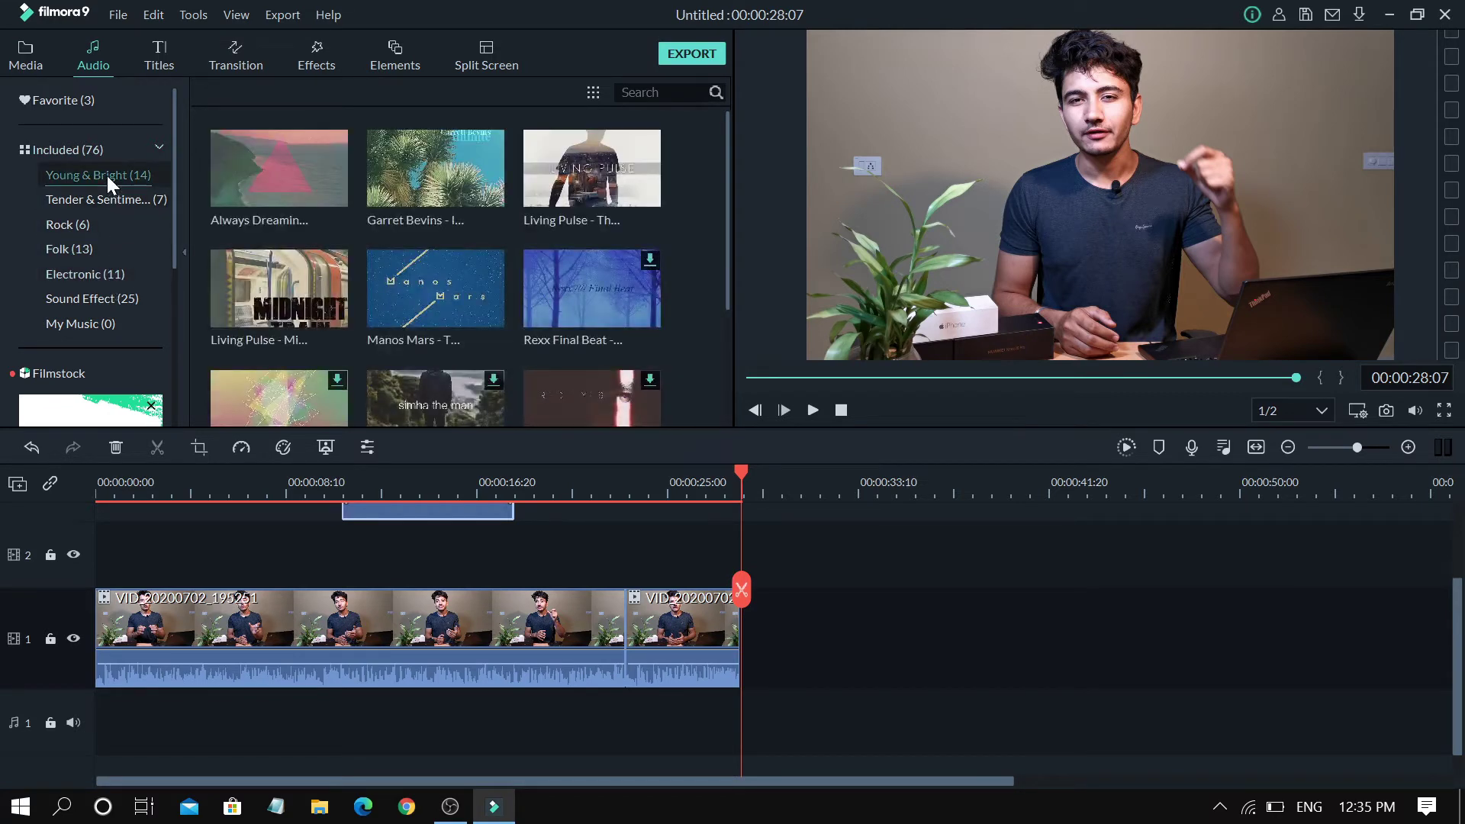
click(104, 151)
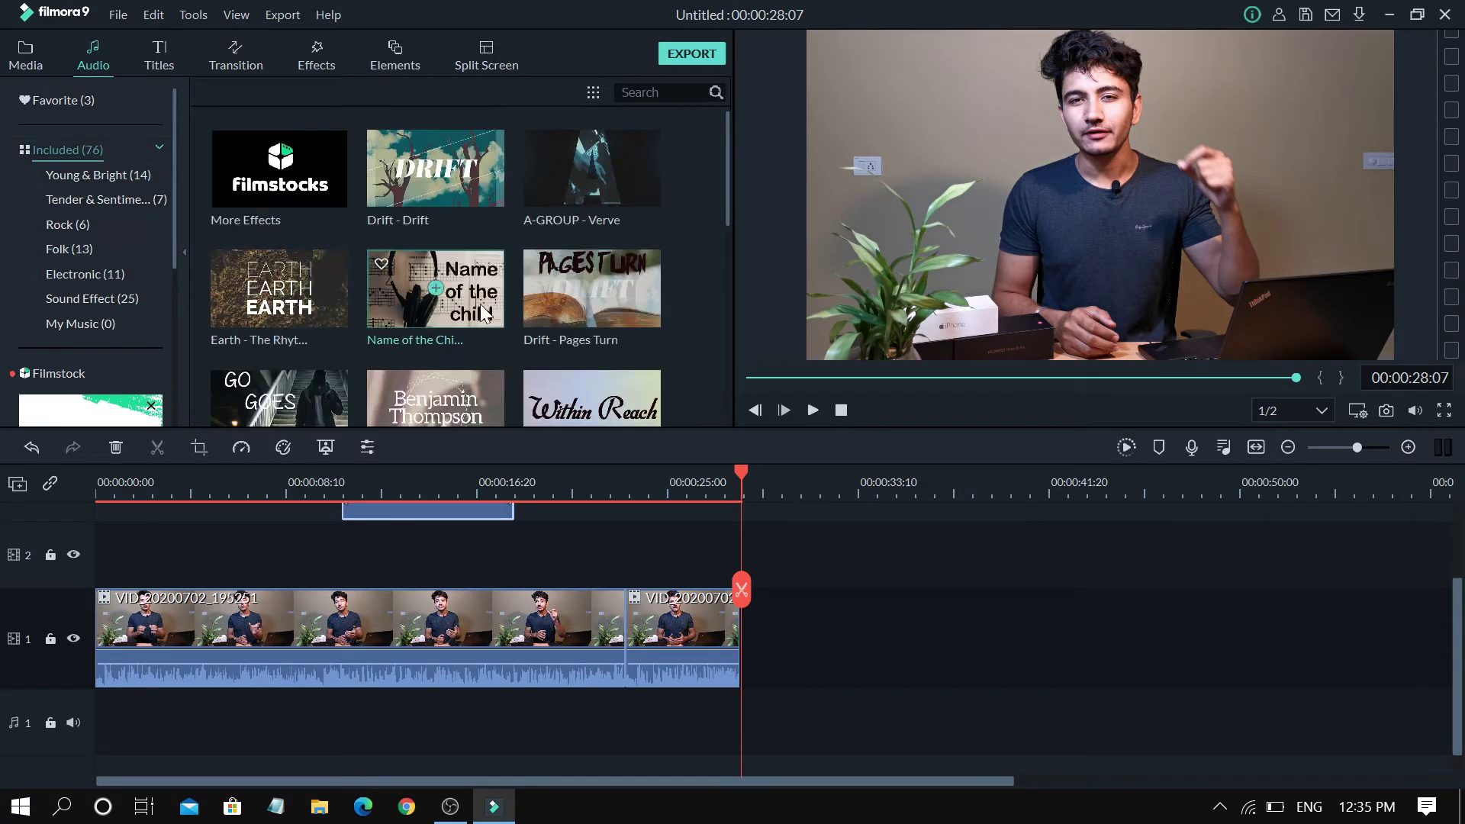
drag(483, 305, 102, 697)
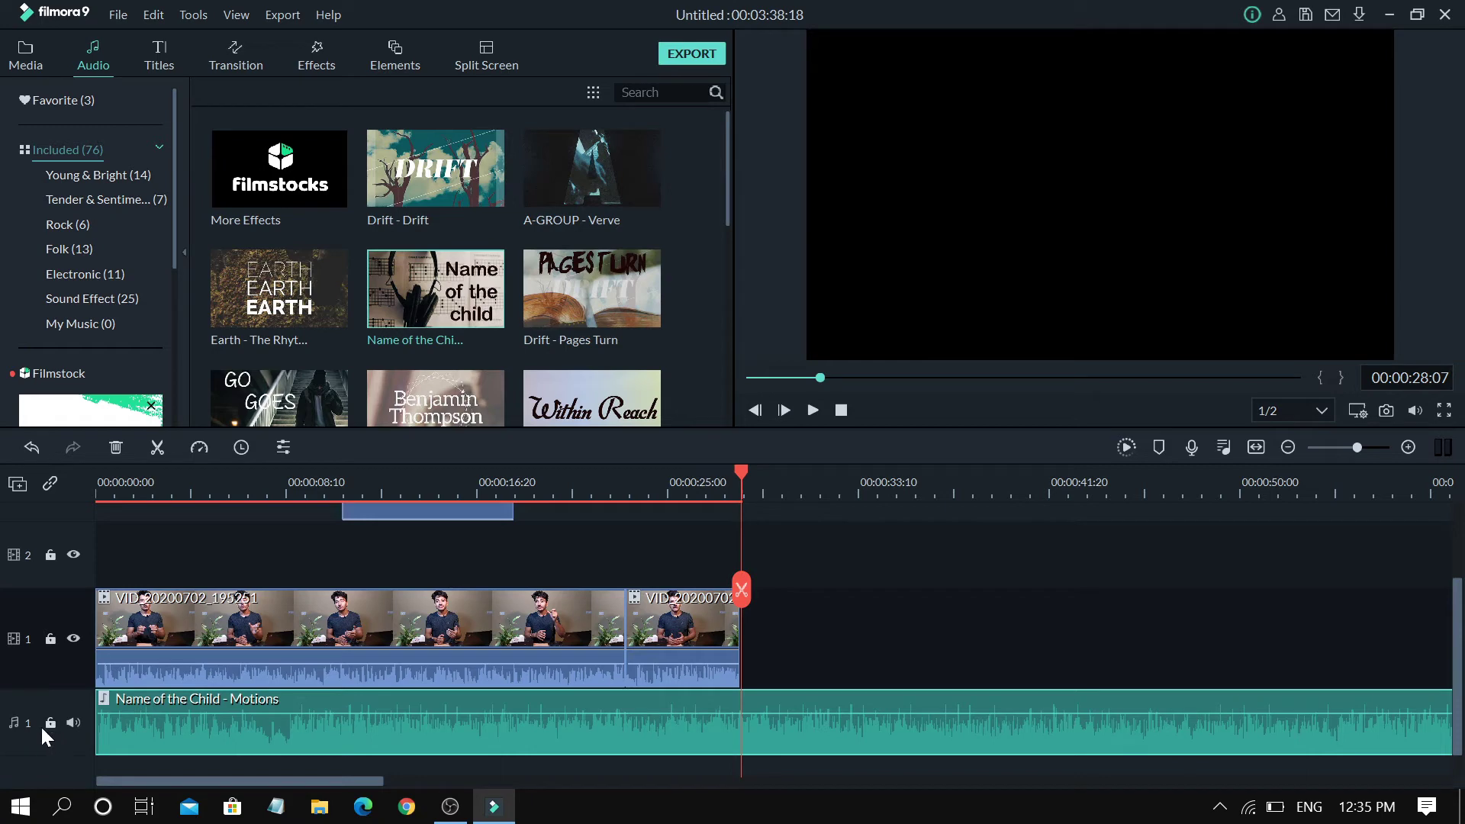
Lower the volume of the Name of the Child music clip to slightly below -18 dB.
mouse_move(358, 719)
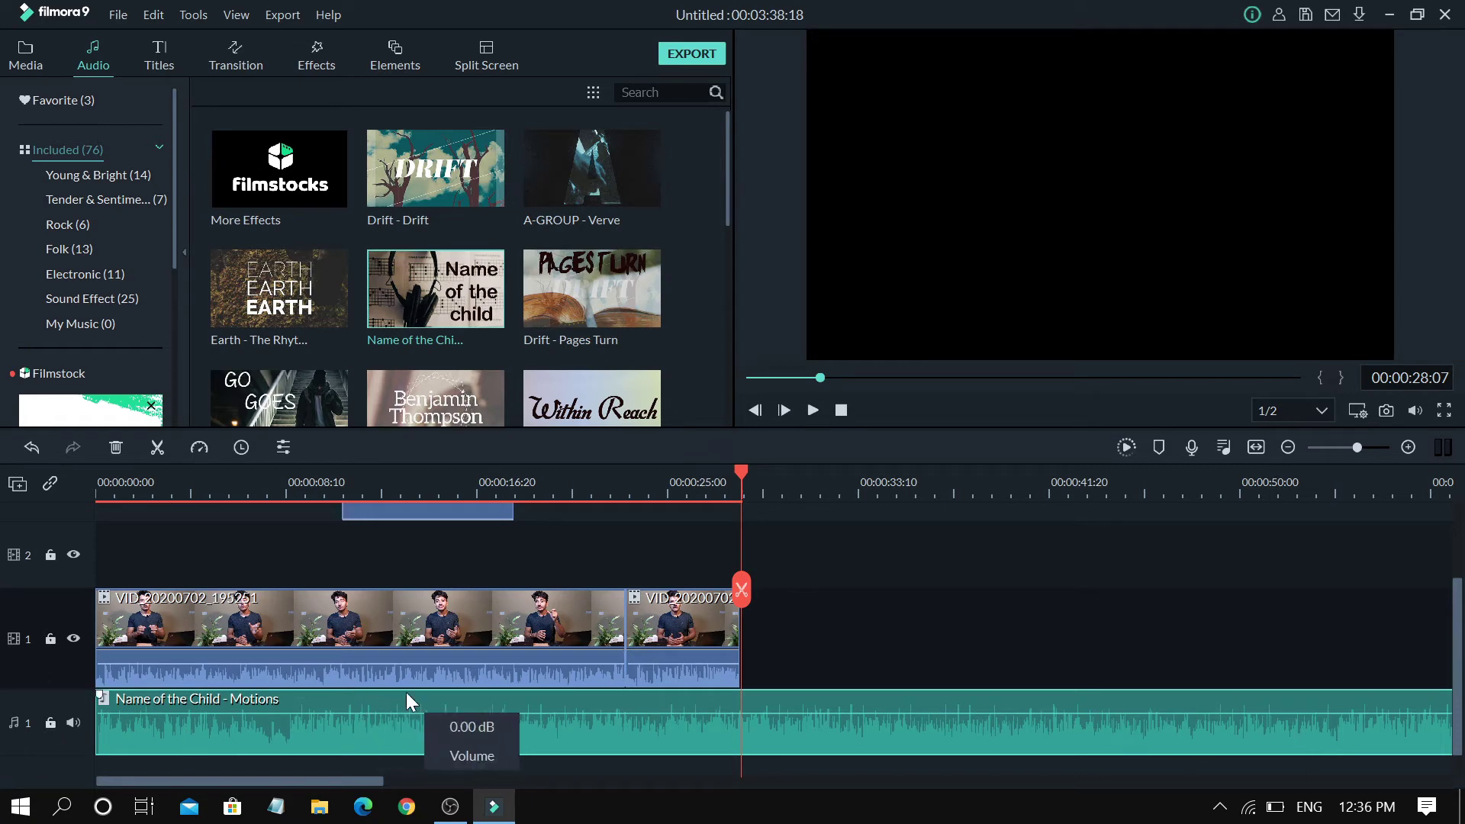
click(220, 480)
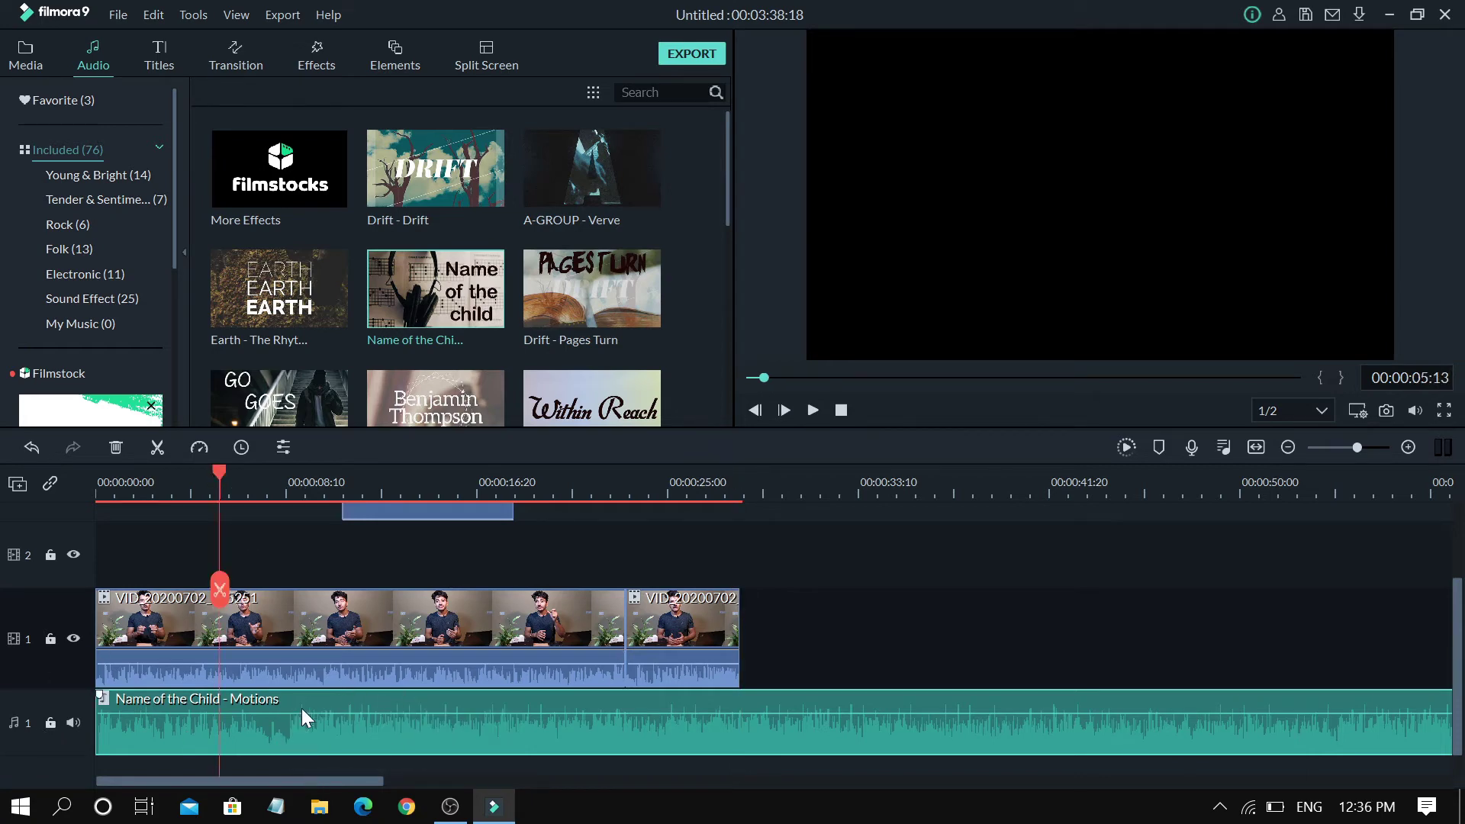
mouse_move(344, 667)
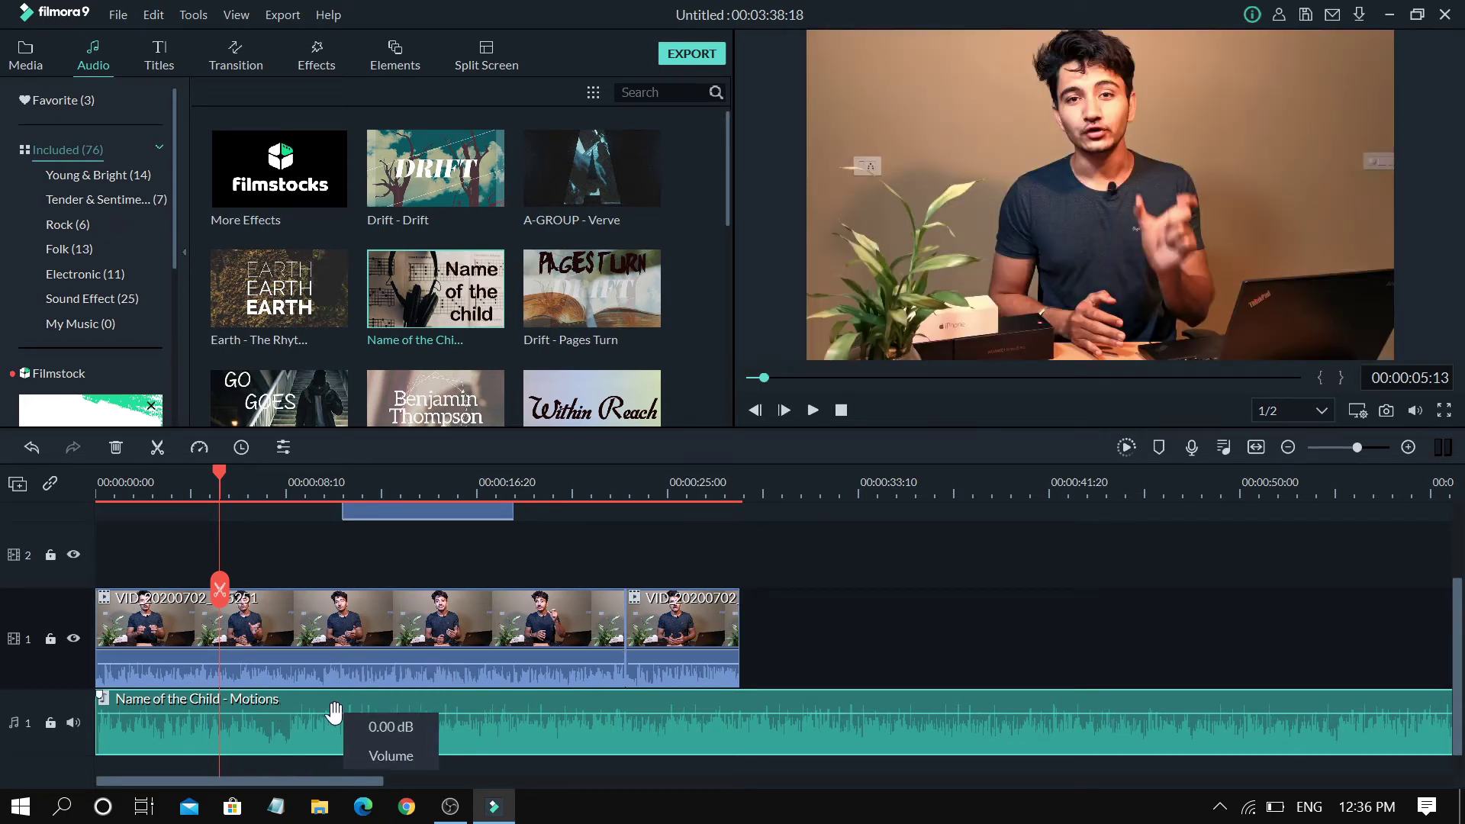
double_click(333, 729)
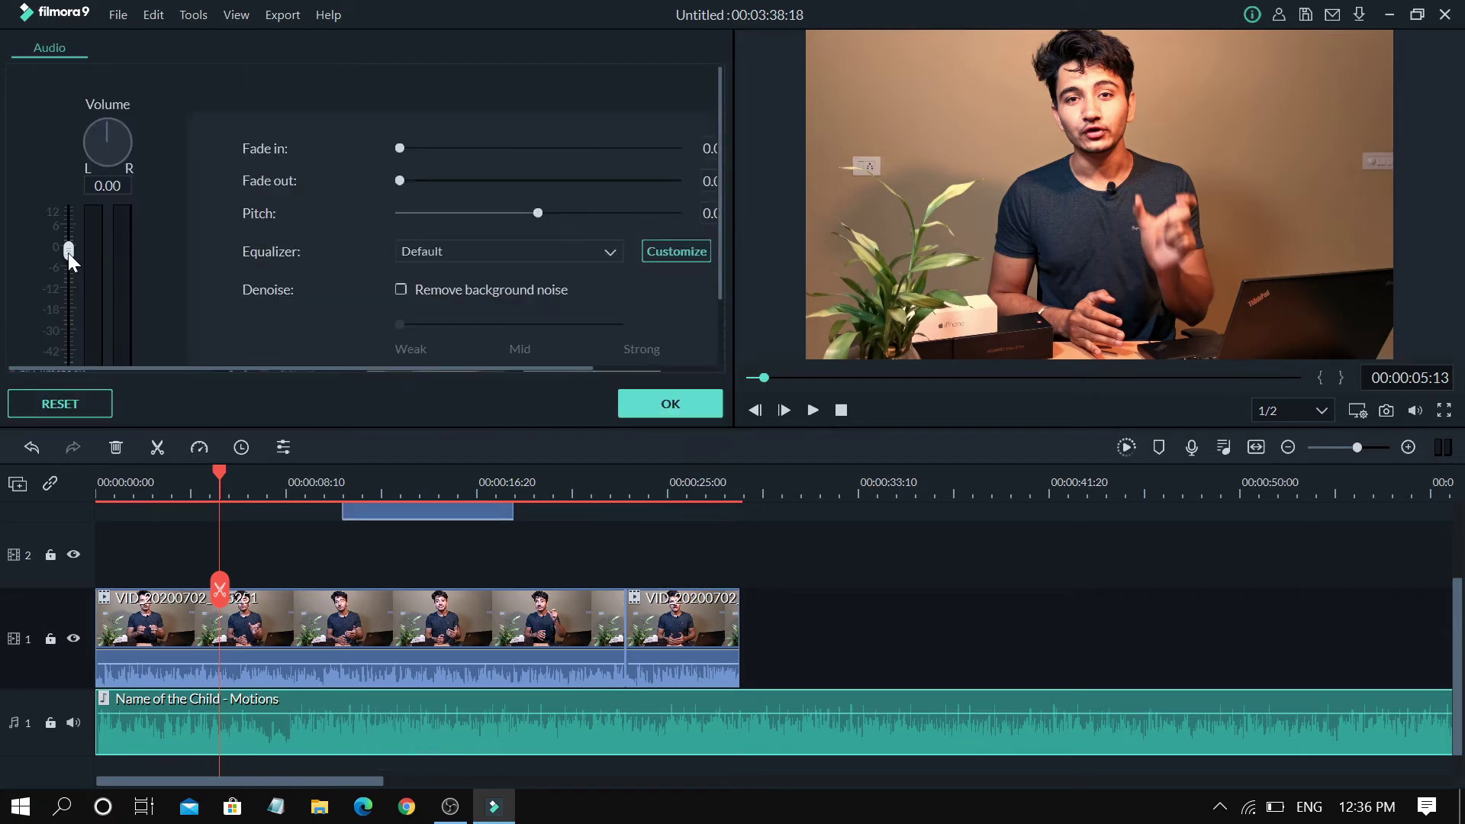
drag(67, 253, 71, 314)
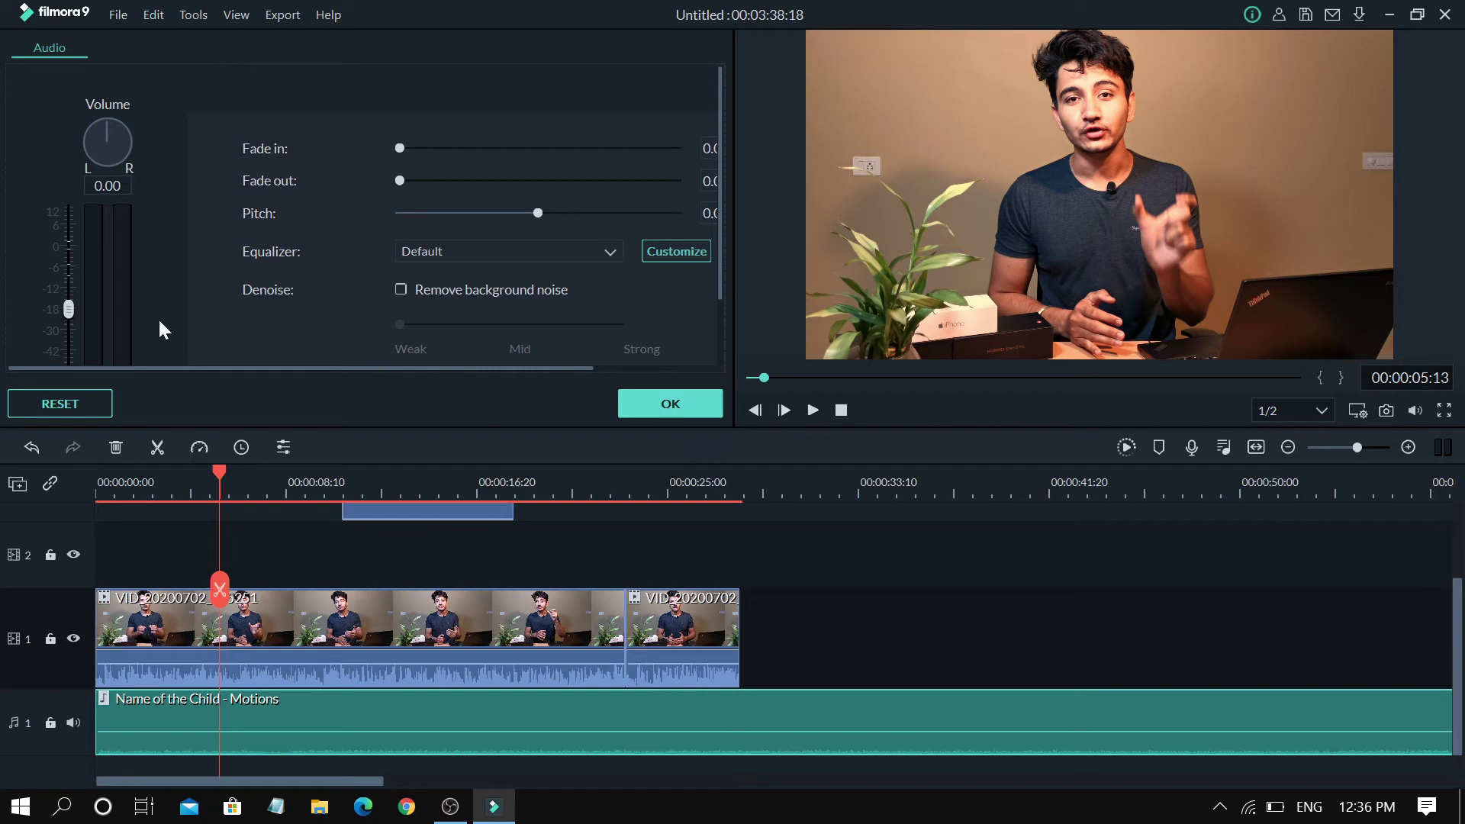
drag(69, 317, 68, 319)
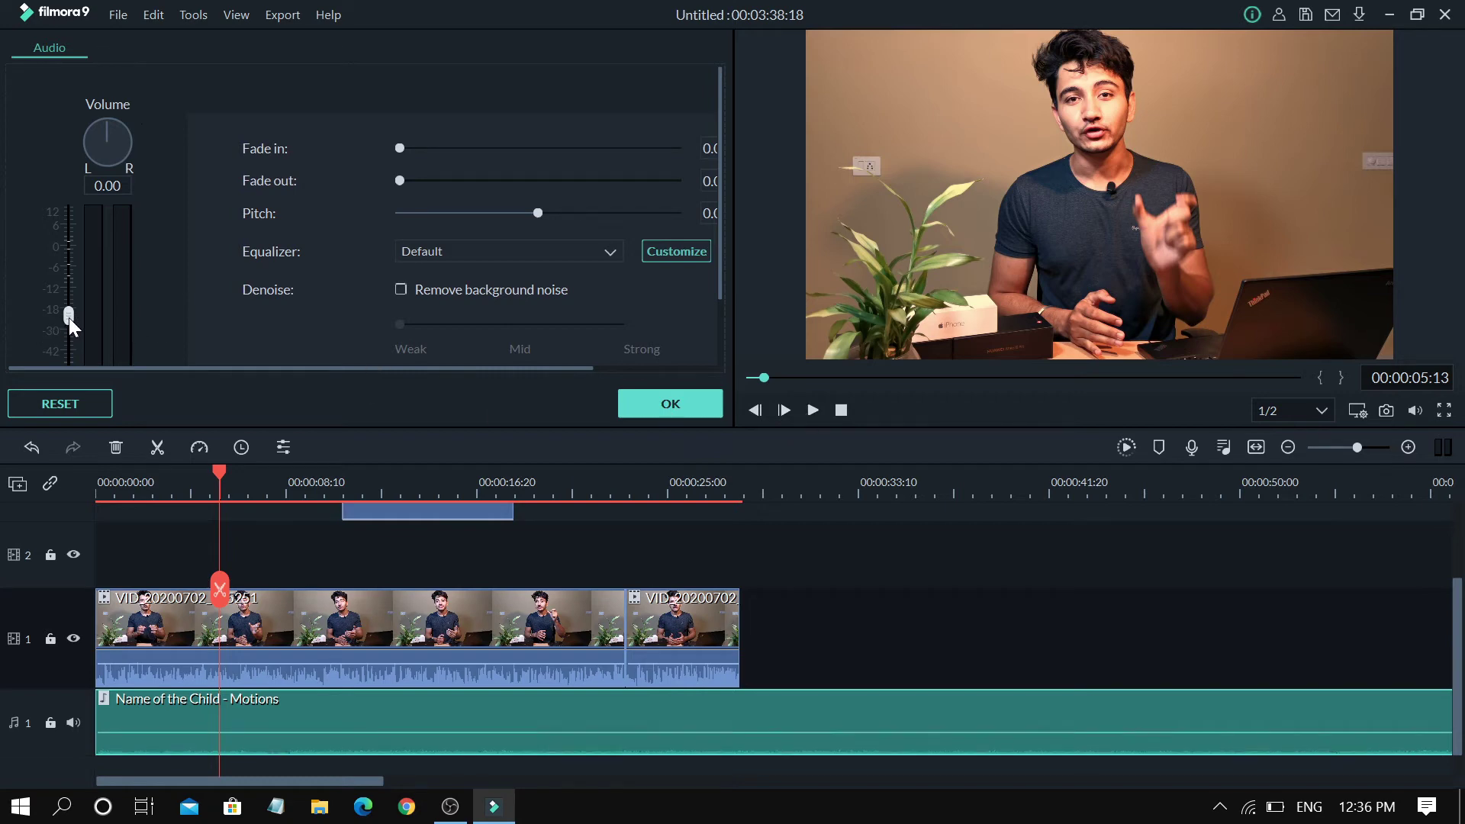
click(649, 397)
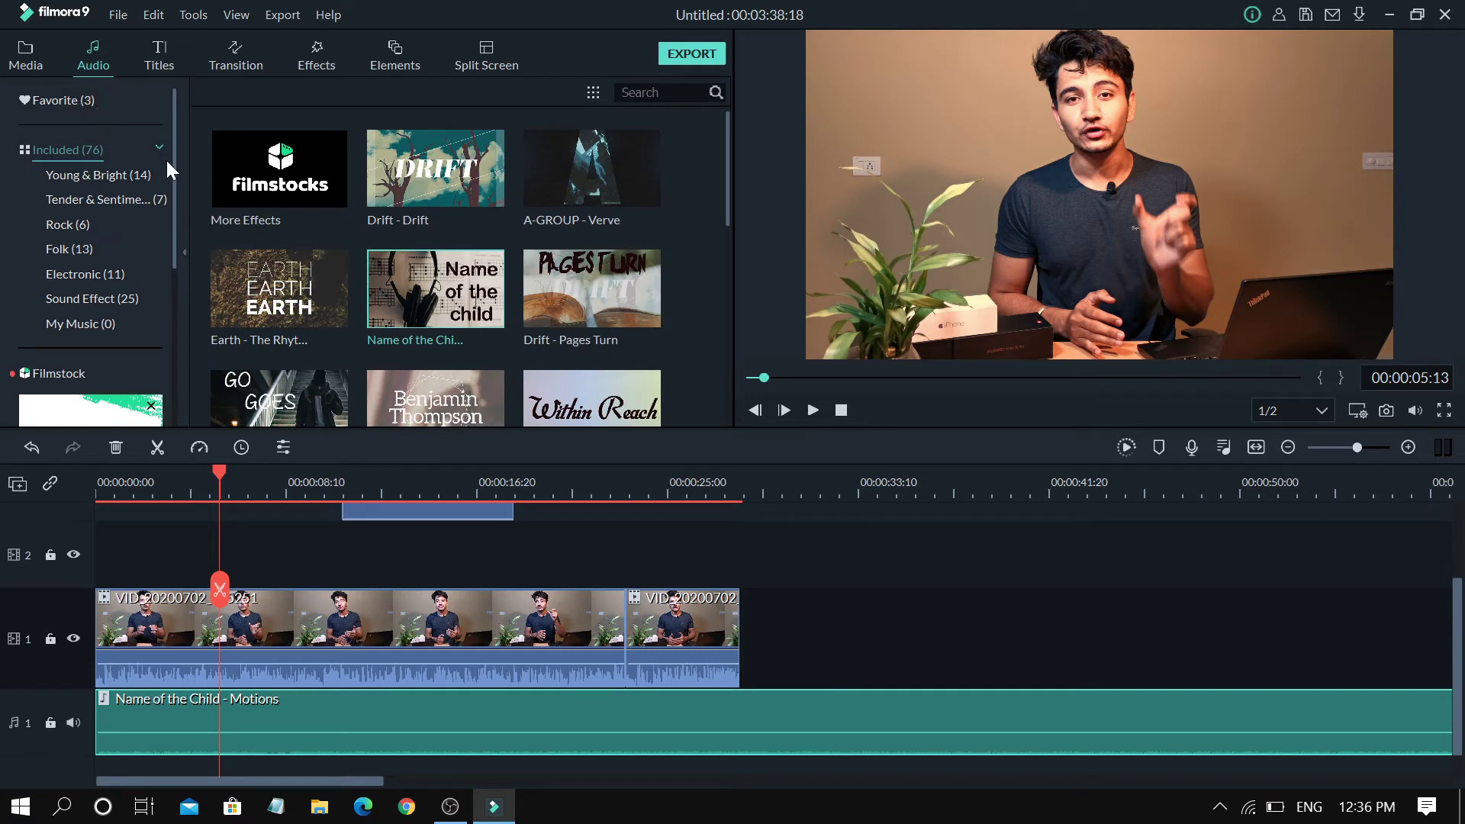
Split the music at the end of the video, 00:00:28:07, and delete the excess part.
click(740, 498)
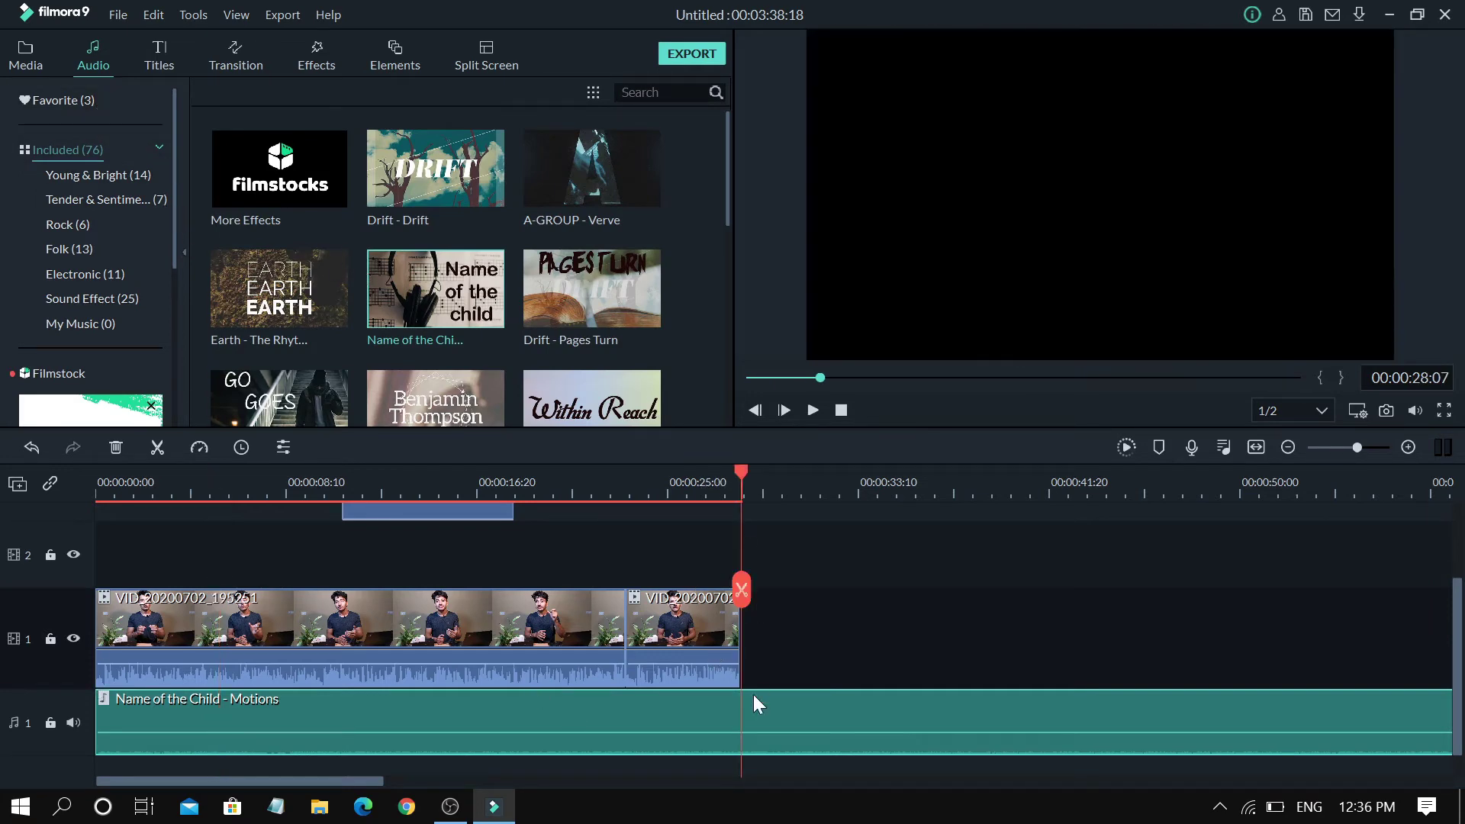
click(742, 591)
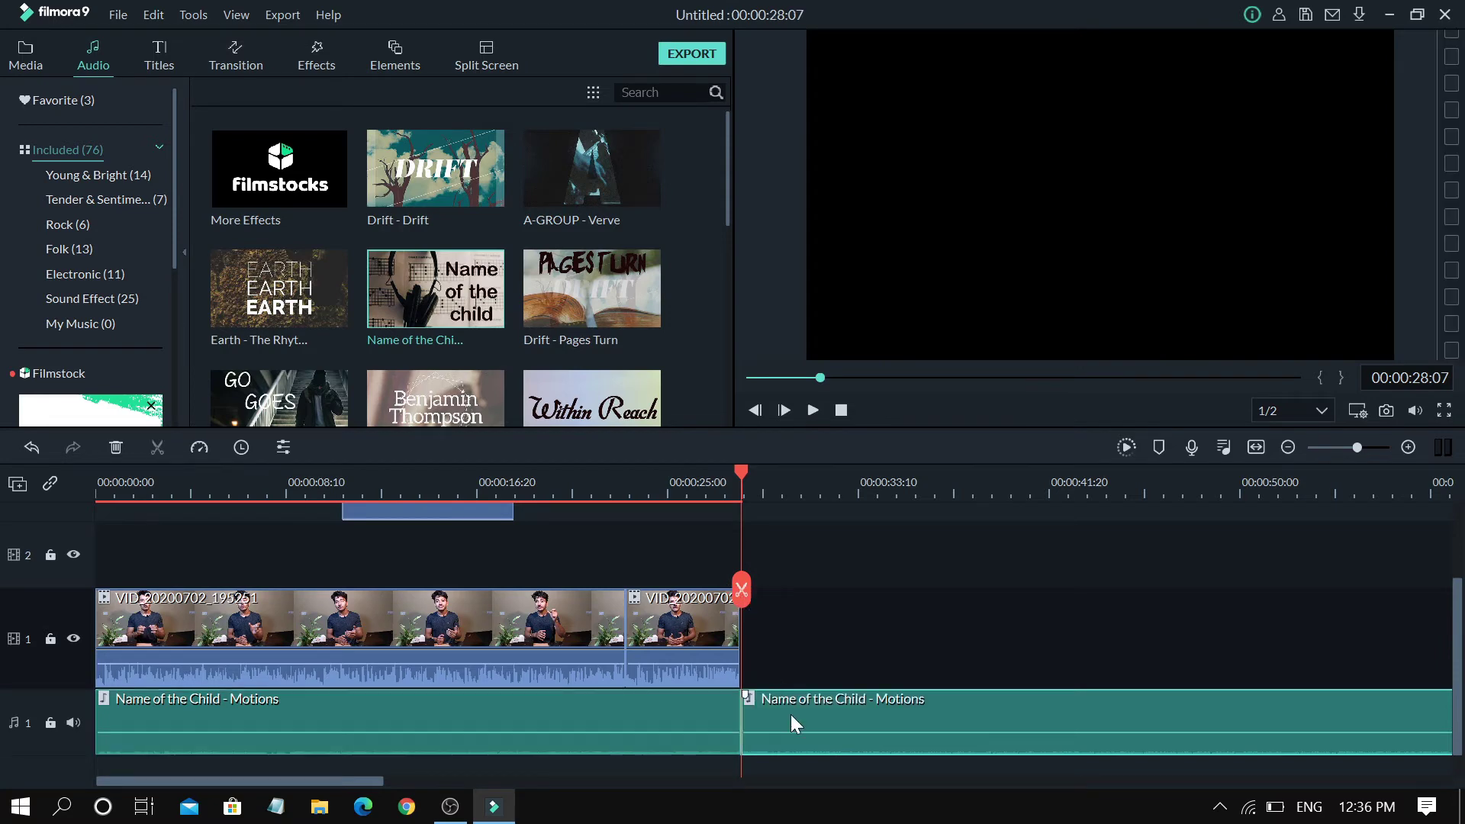
key(Delete)
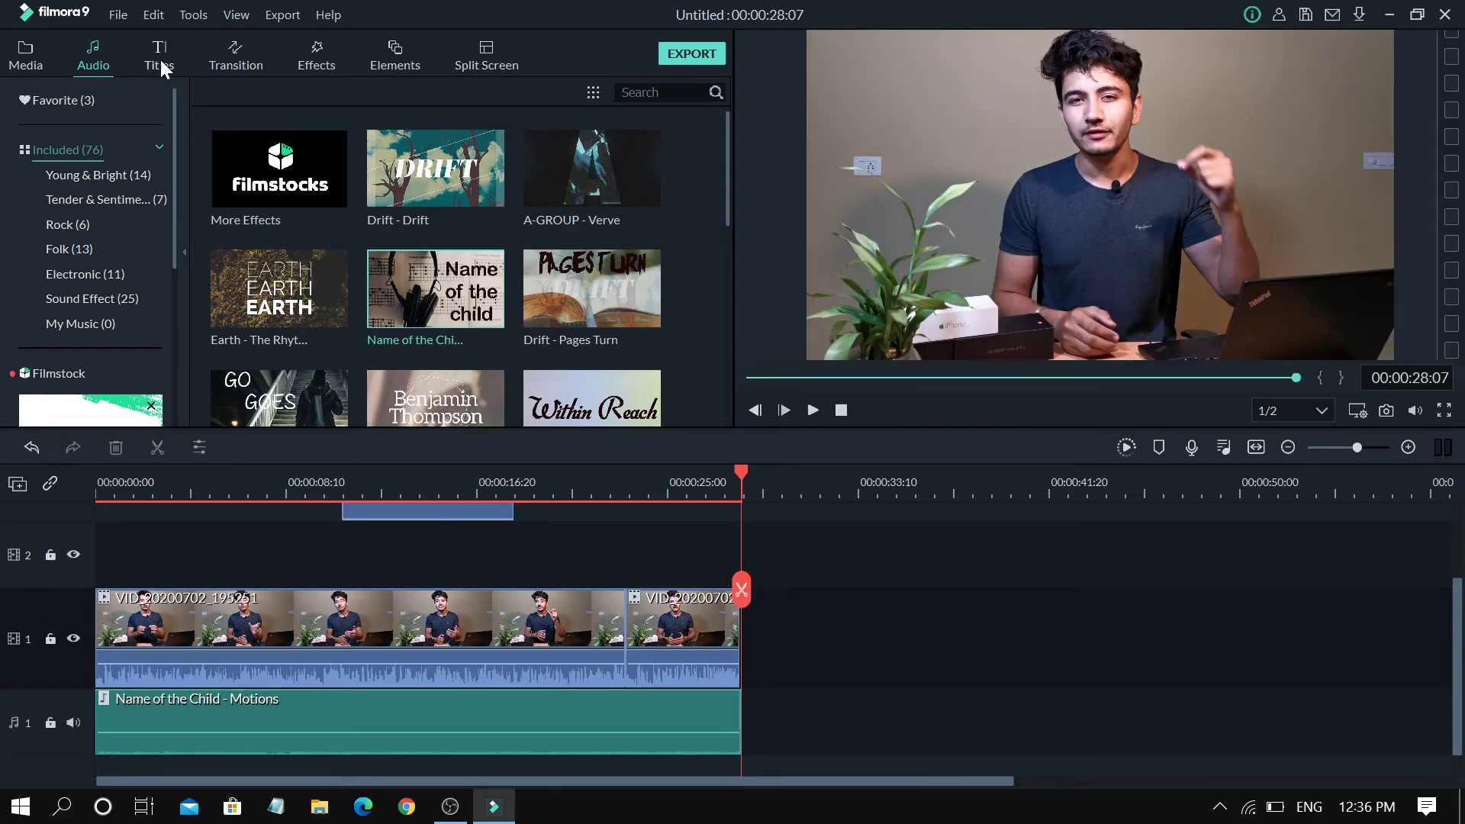
Browse the included titles and add the New LowerThirds 12 title to track 2 at about 4 seconds.
click(160, 66)
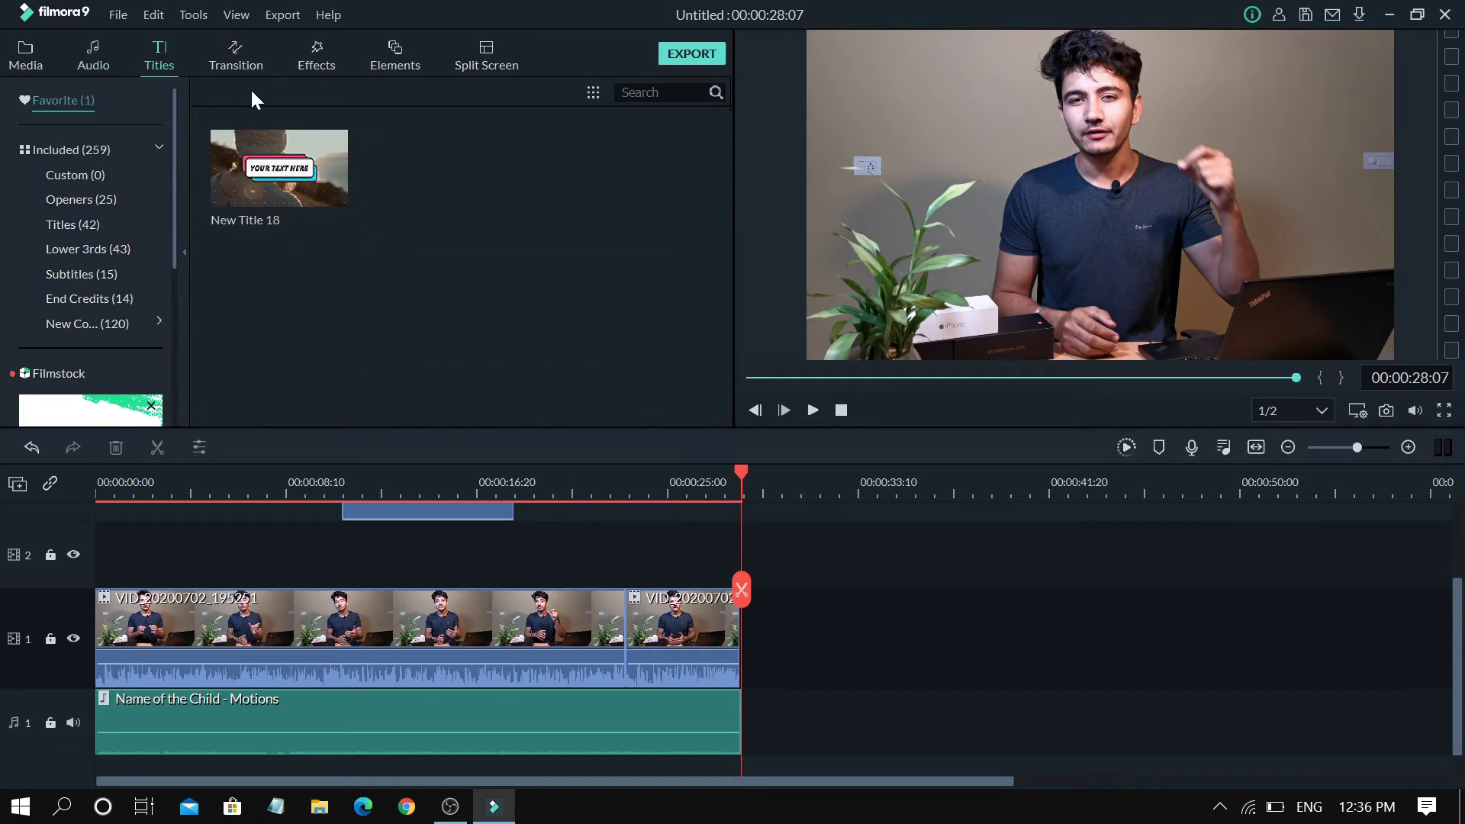
click(100, 153)
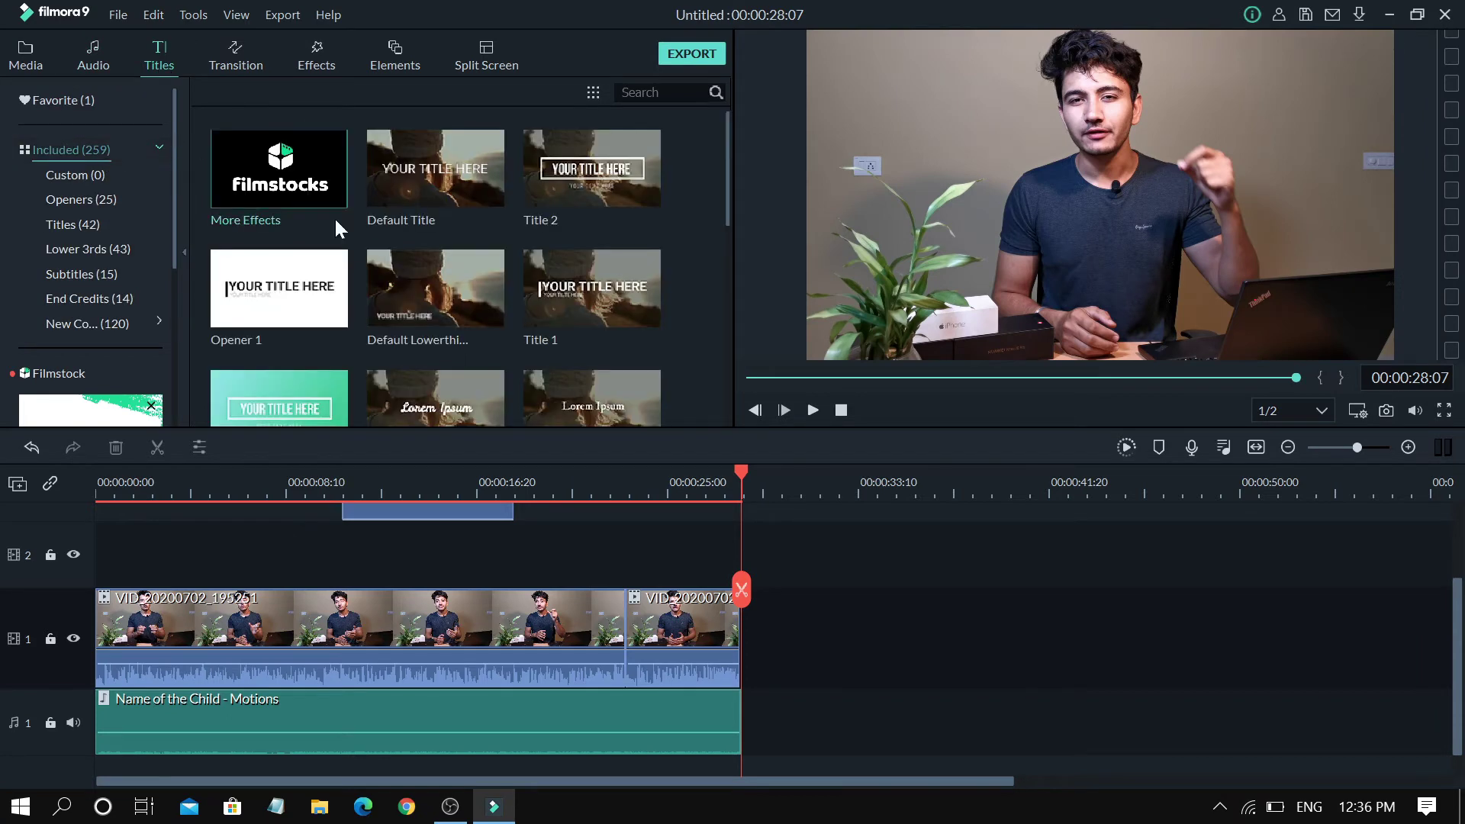
scroll(456, 291, down, 10)
scroll(457, 291, down, 5)
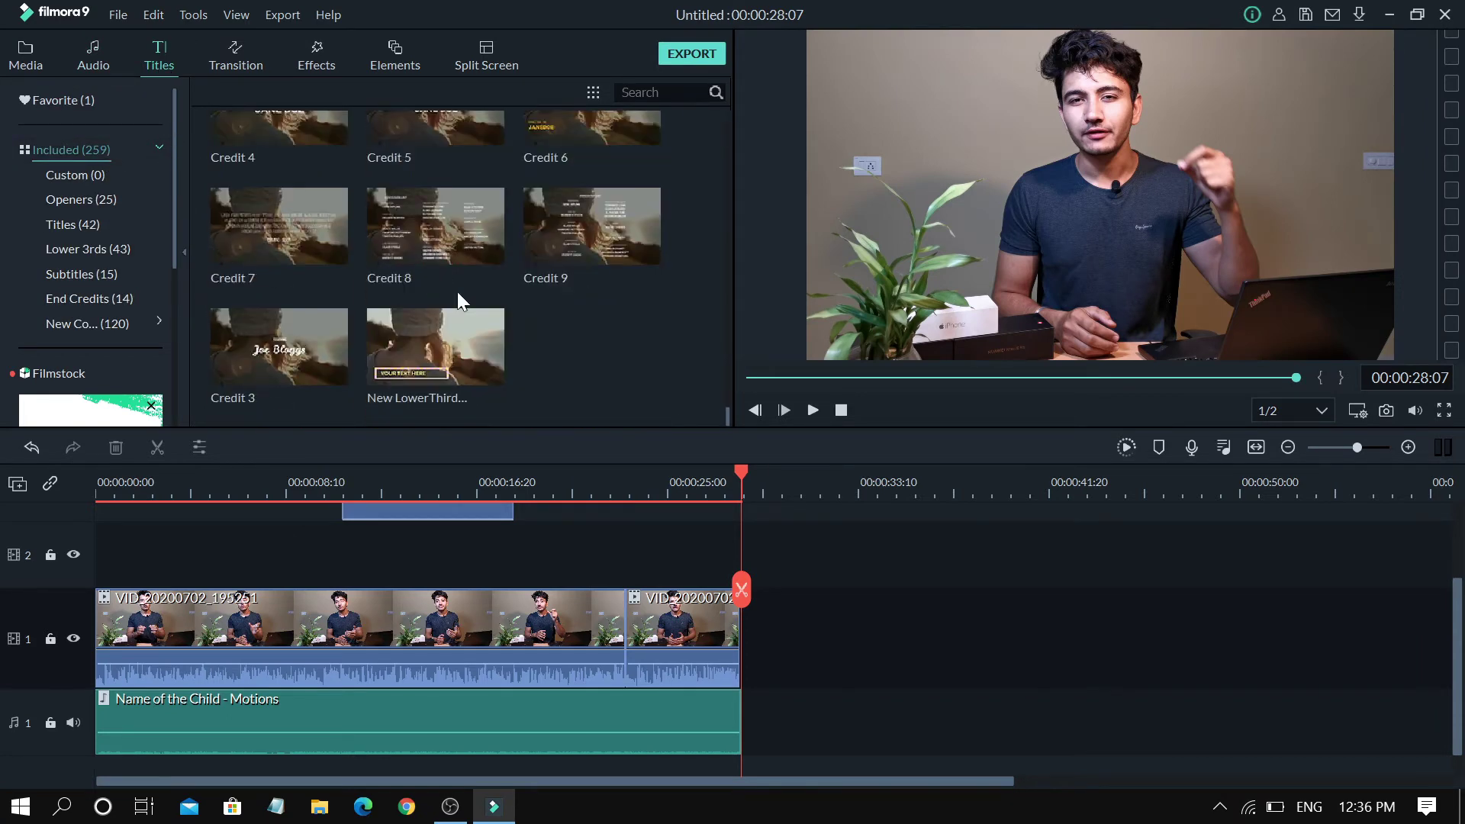
scroll(457, 292, up, 15)
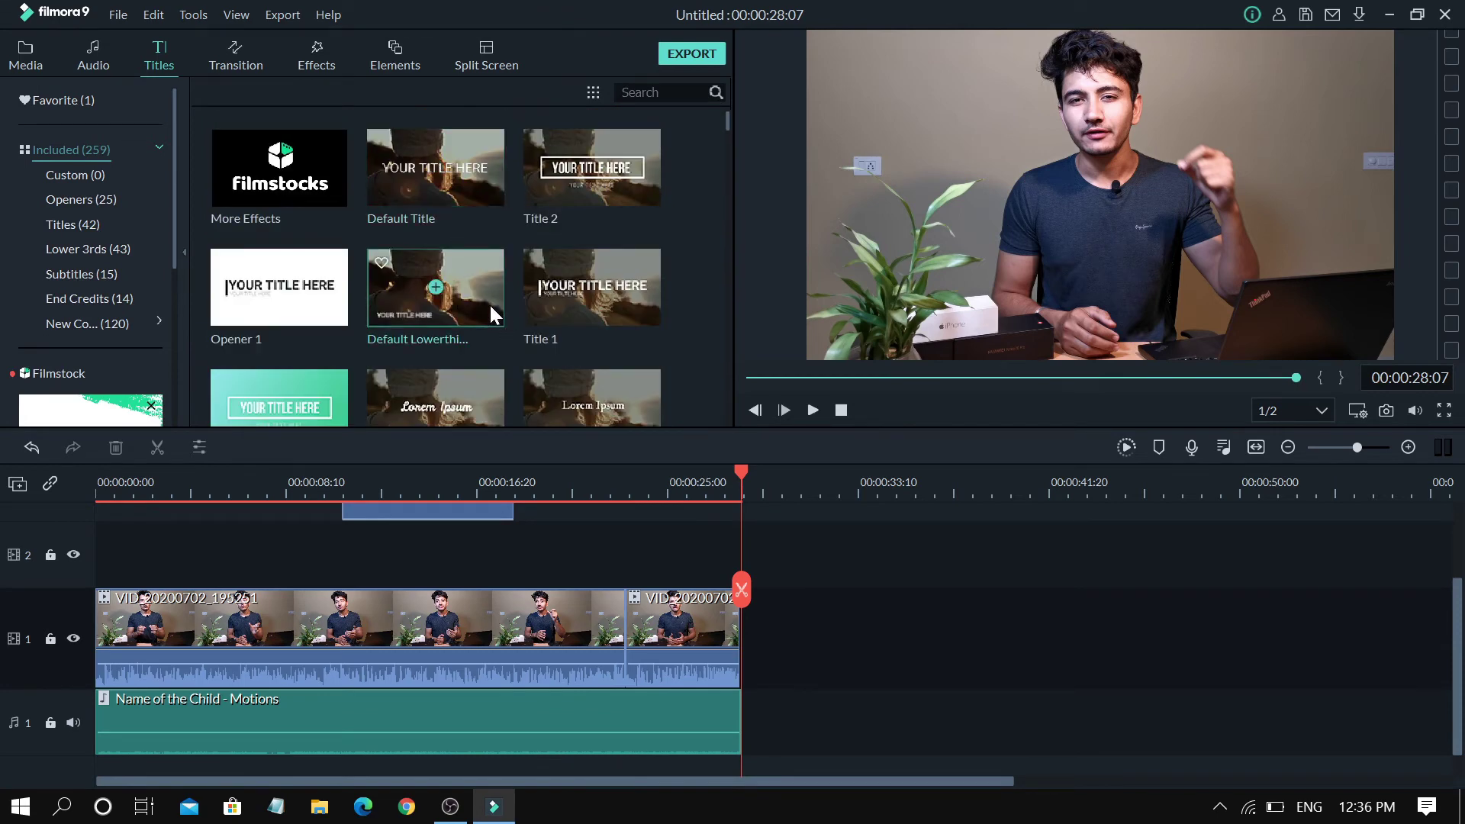
click(107, 324)
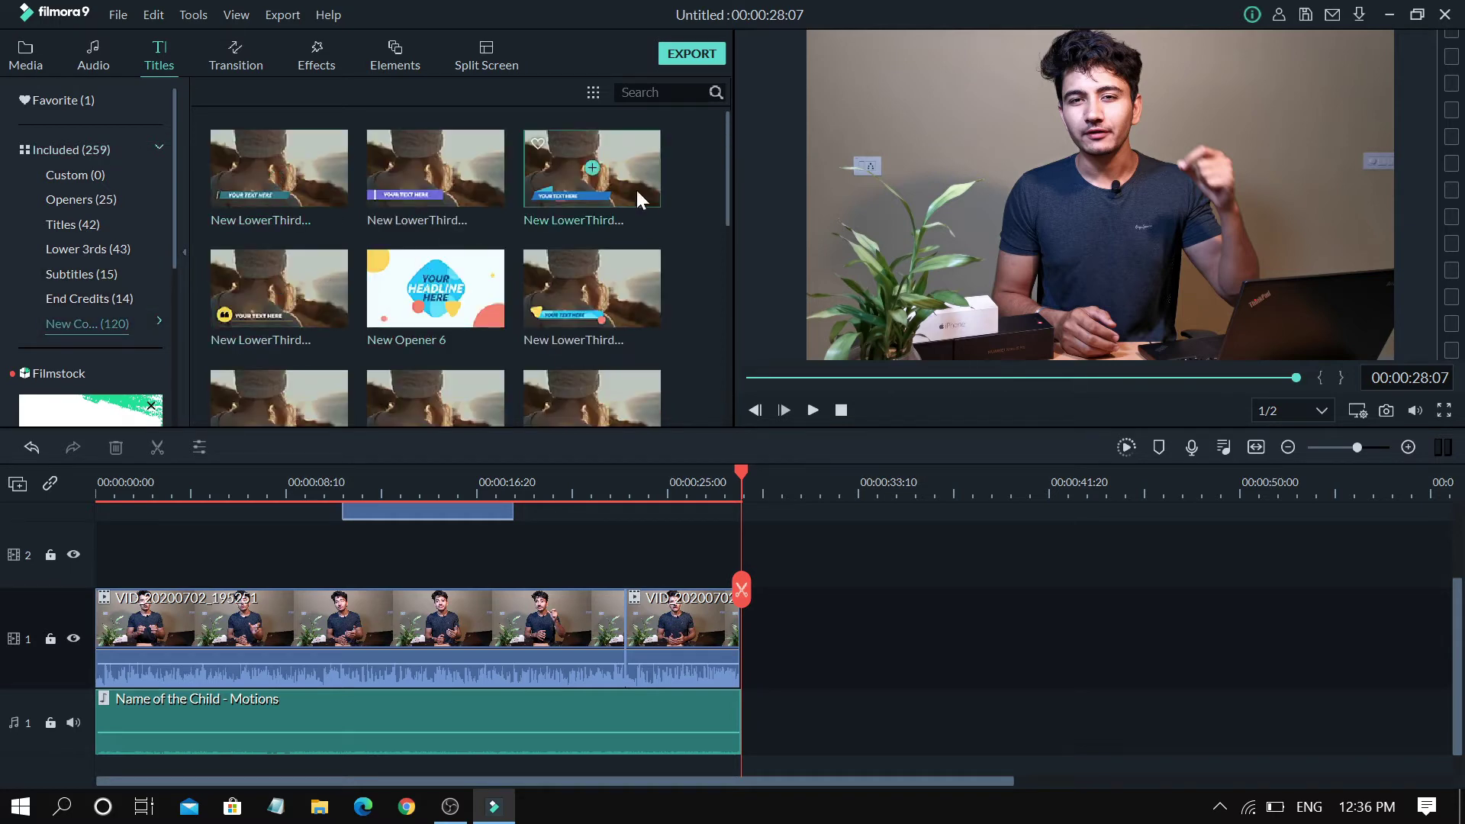
drag(543, 191, 193, 543)
Show the lower third at 00:00:05:19 and replace its placeholder text with "video editing".
click(203, 489)
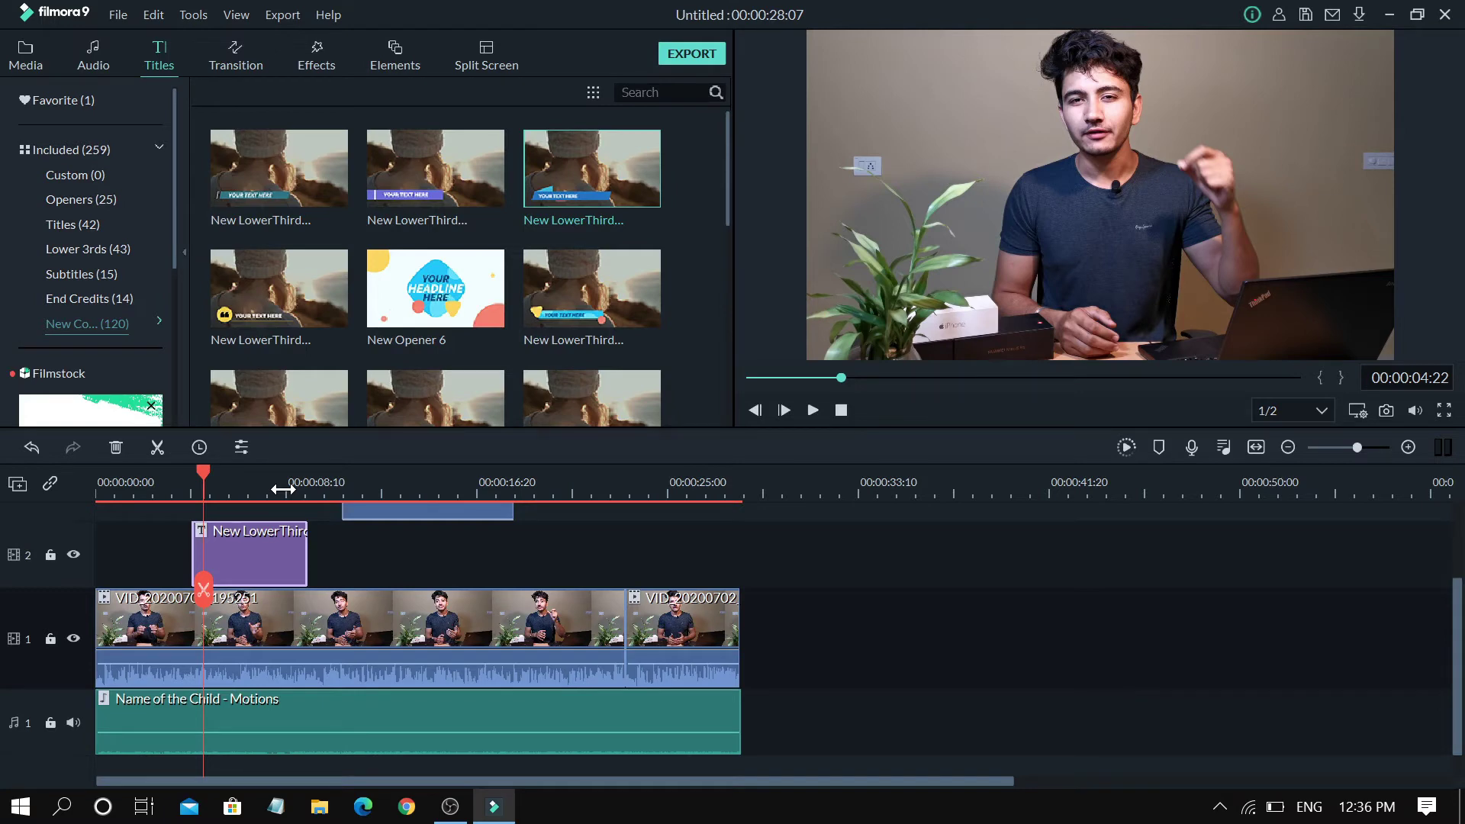
click(222, 489)
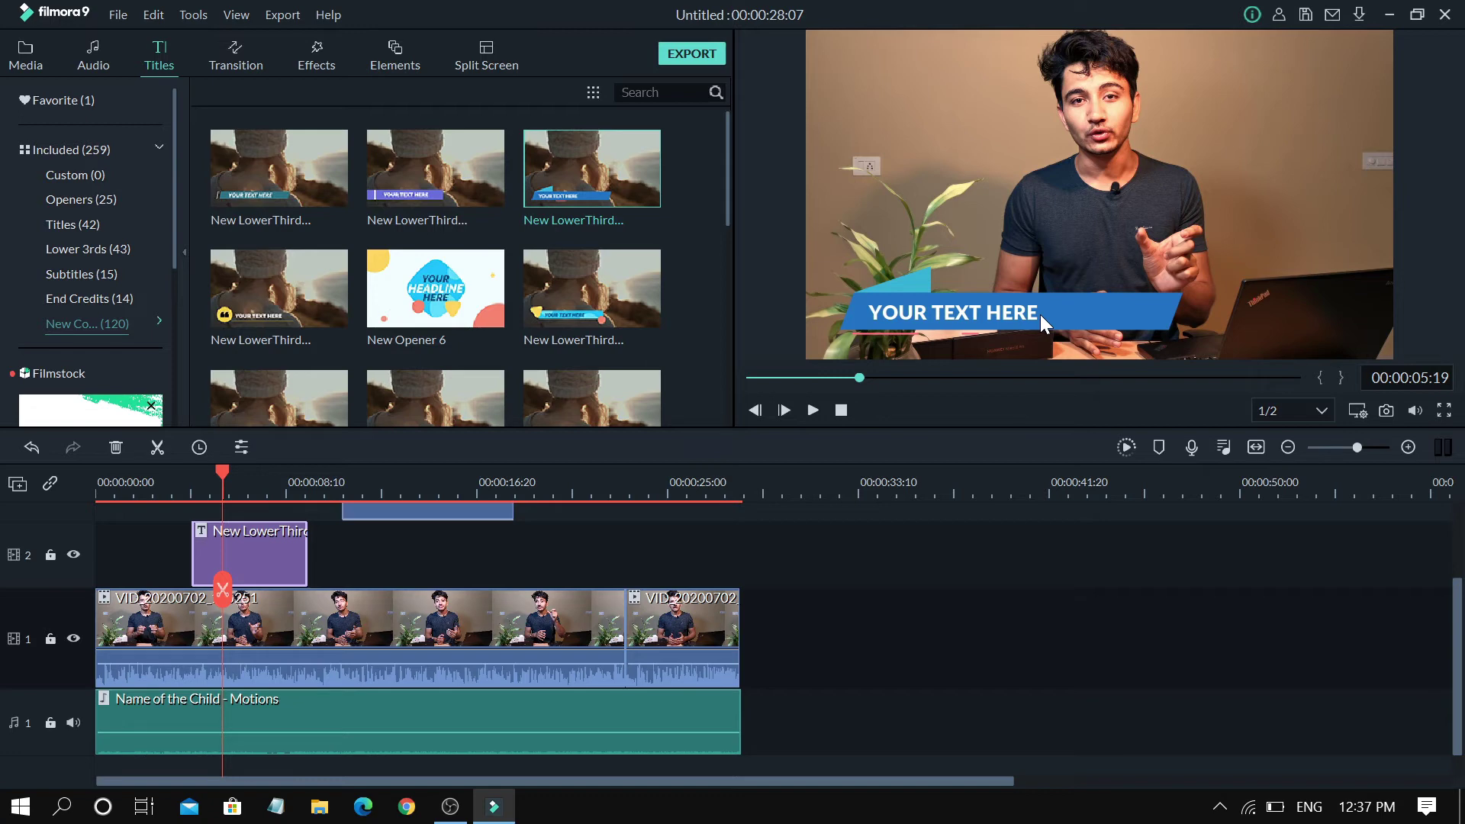
double_click(1041, 314)
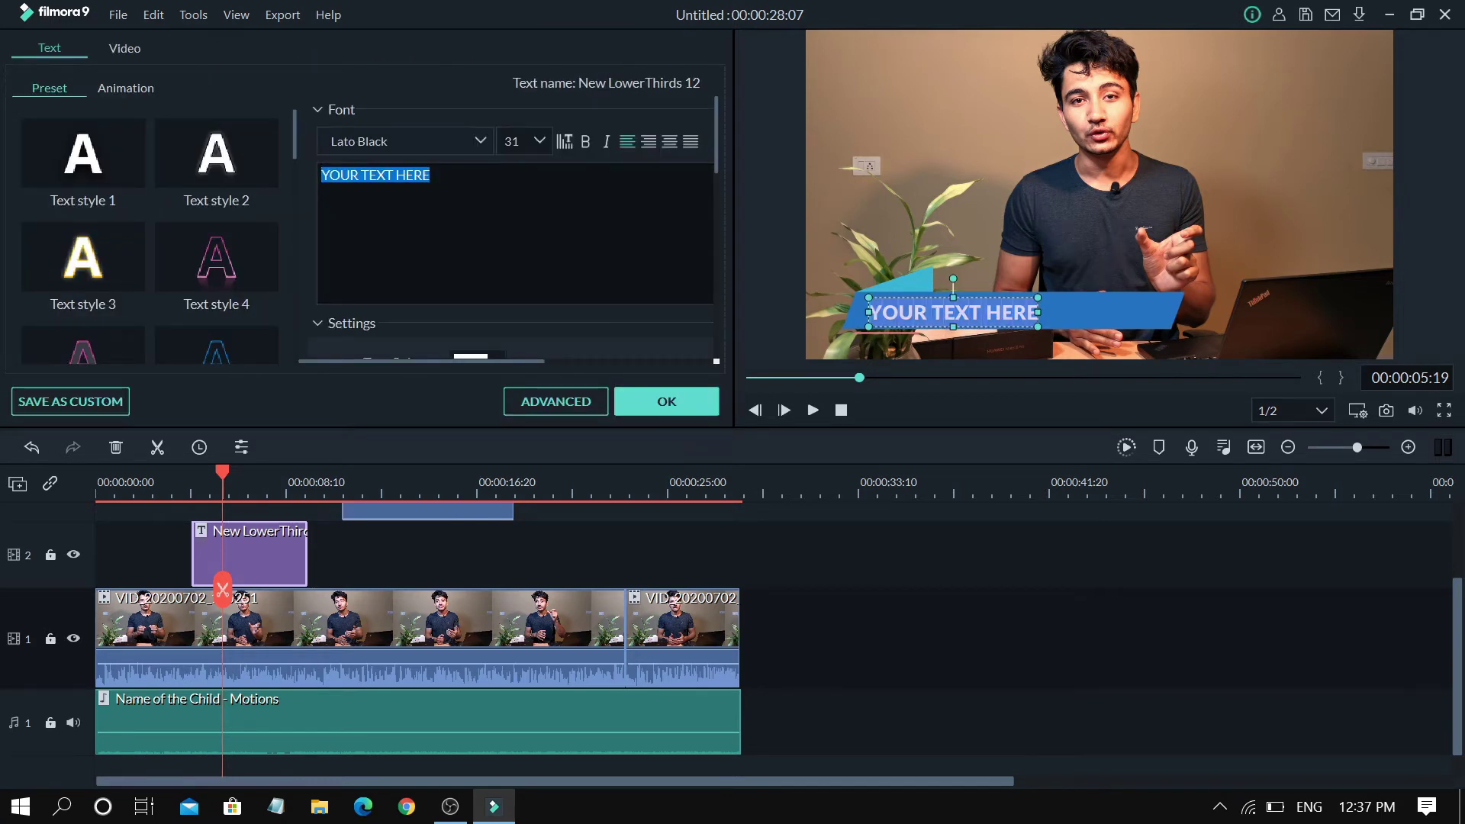
text(vide)
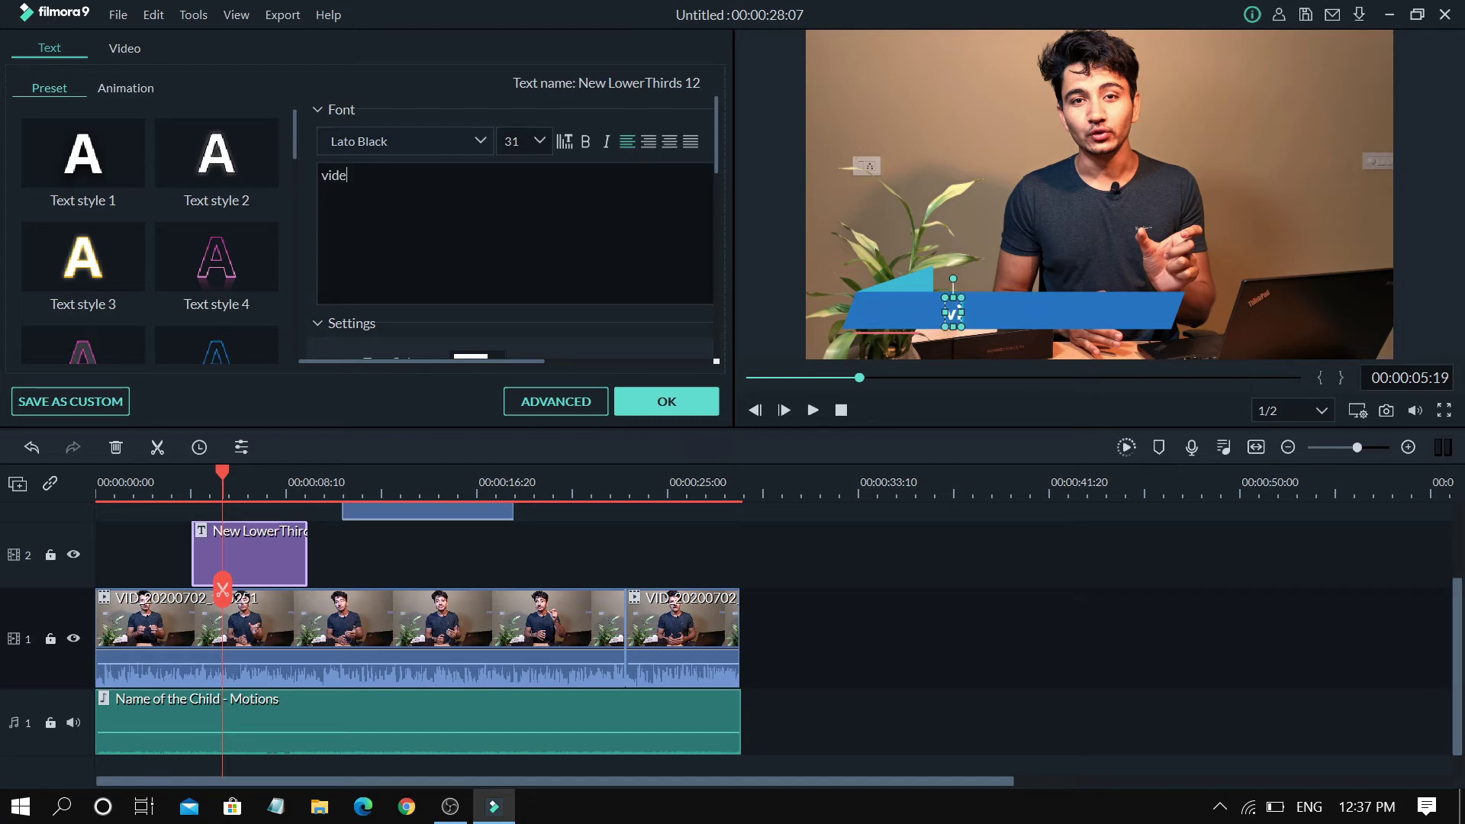
text(o editing)
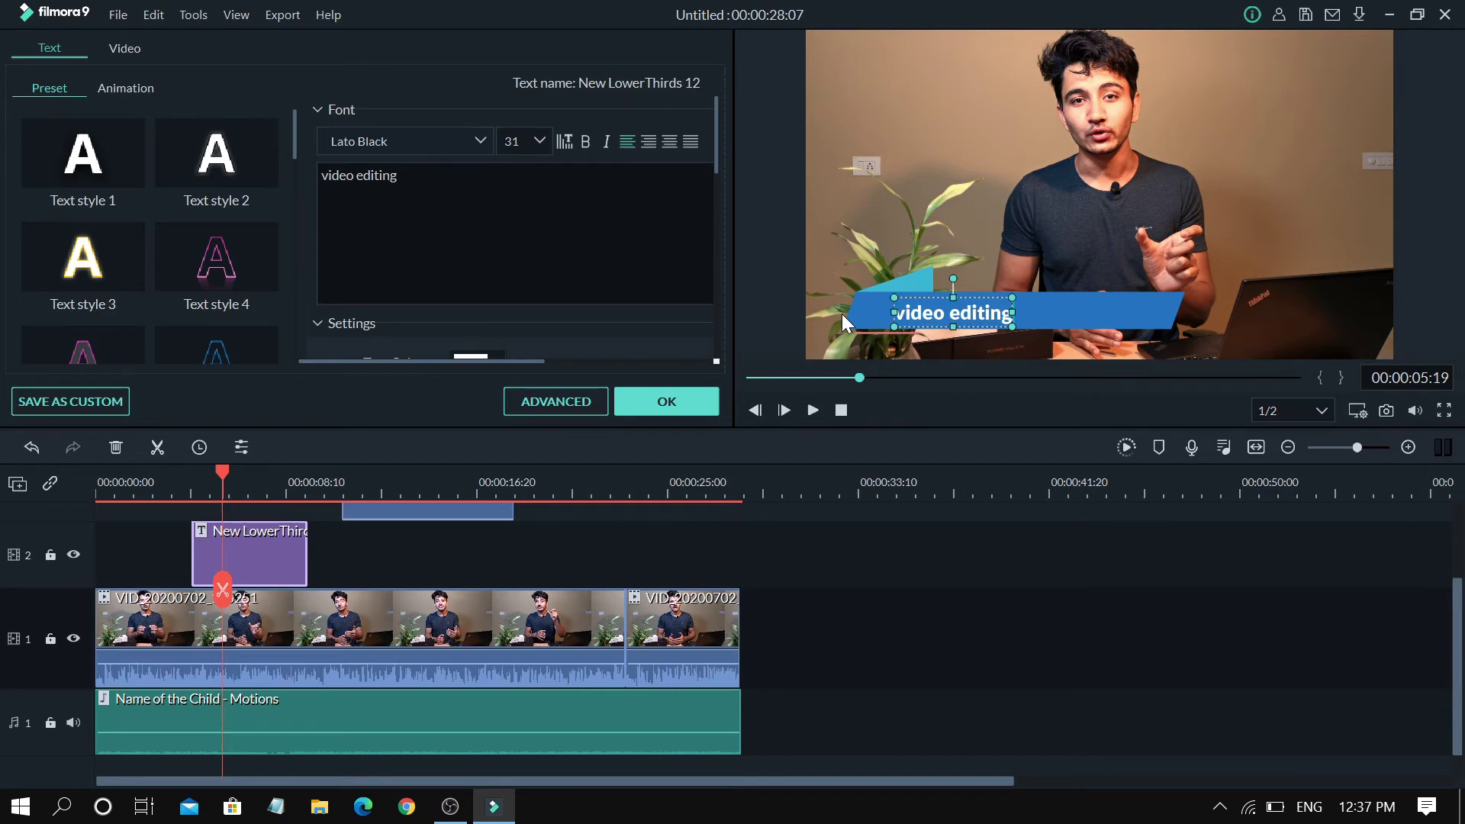
Accept the lower third's text and narrow its blue banner to end just past "video editing", then preview the title.
click(666, 401)
key(space)
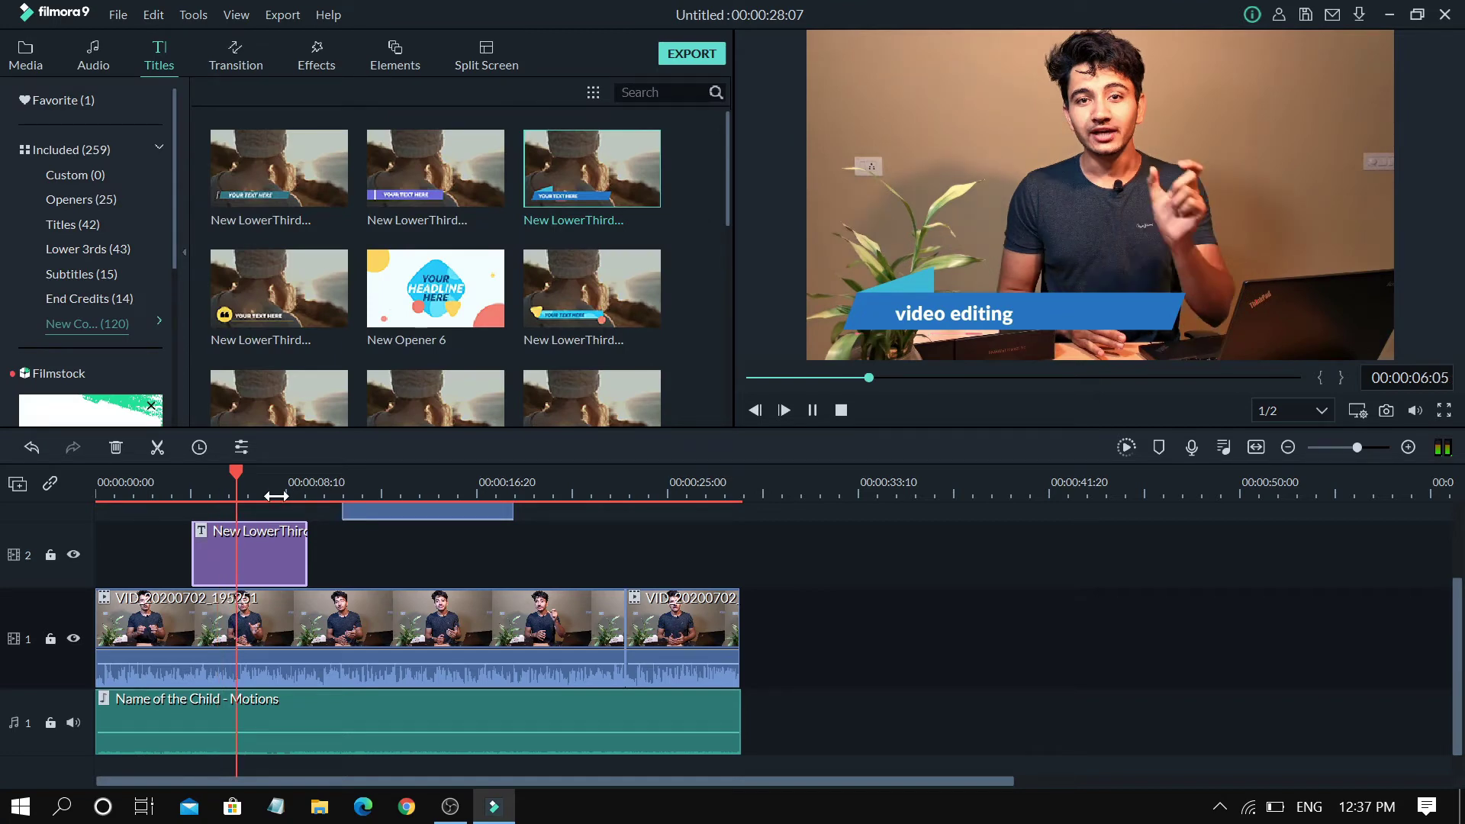
click(1172, 296)
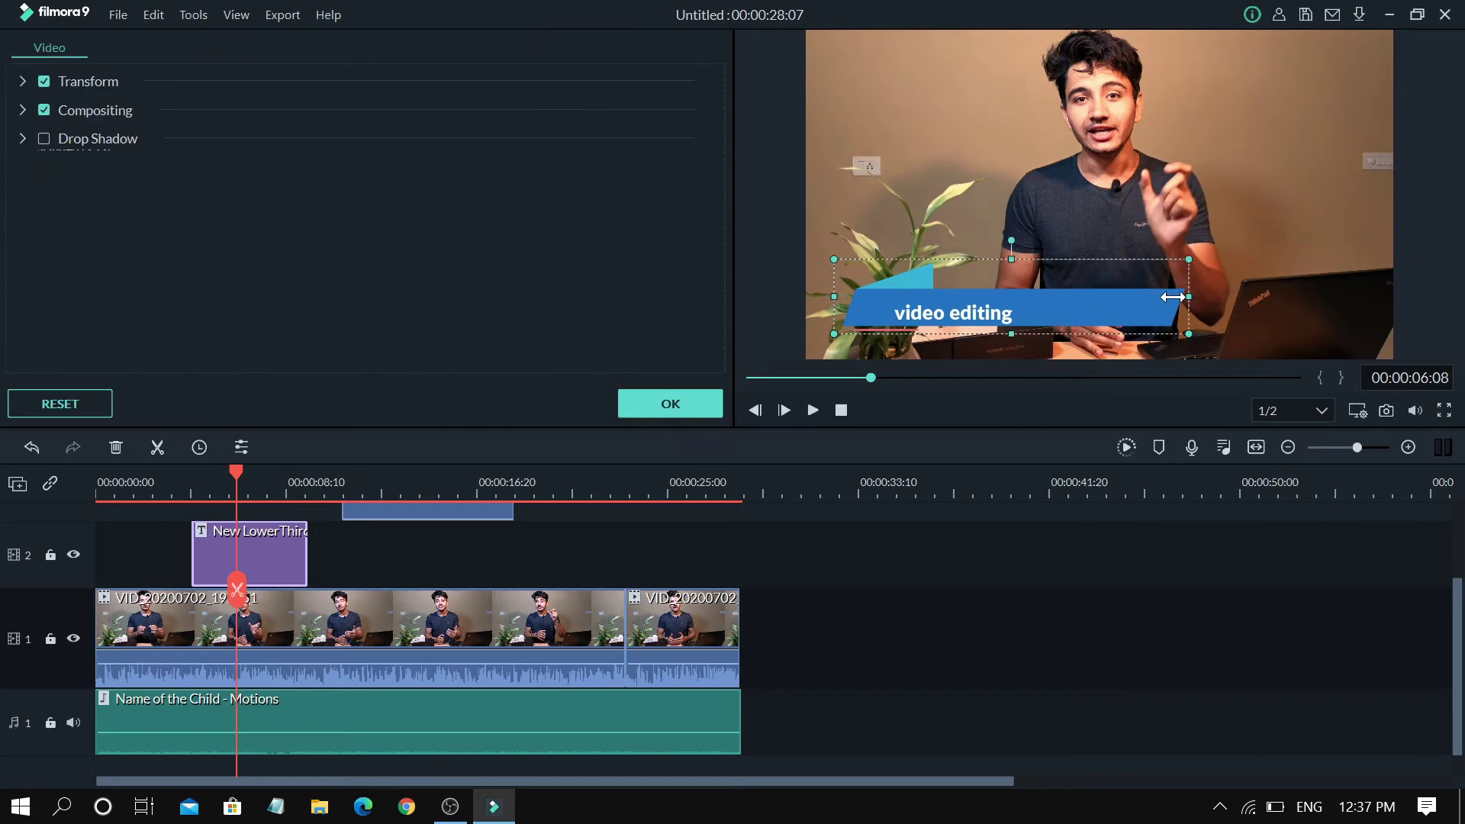
drag(1173, 297, 1046, 312)
click(705, 404)
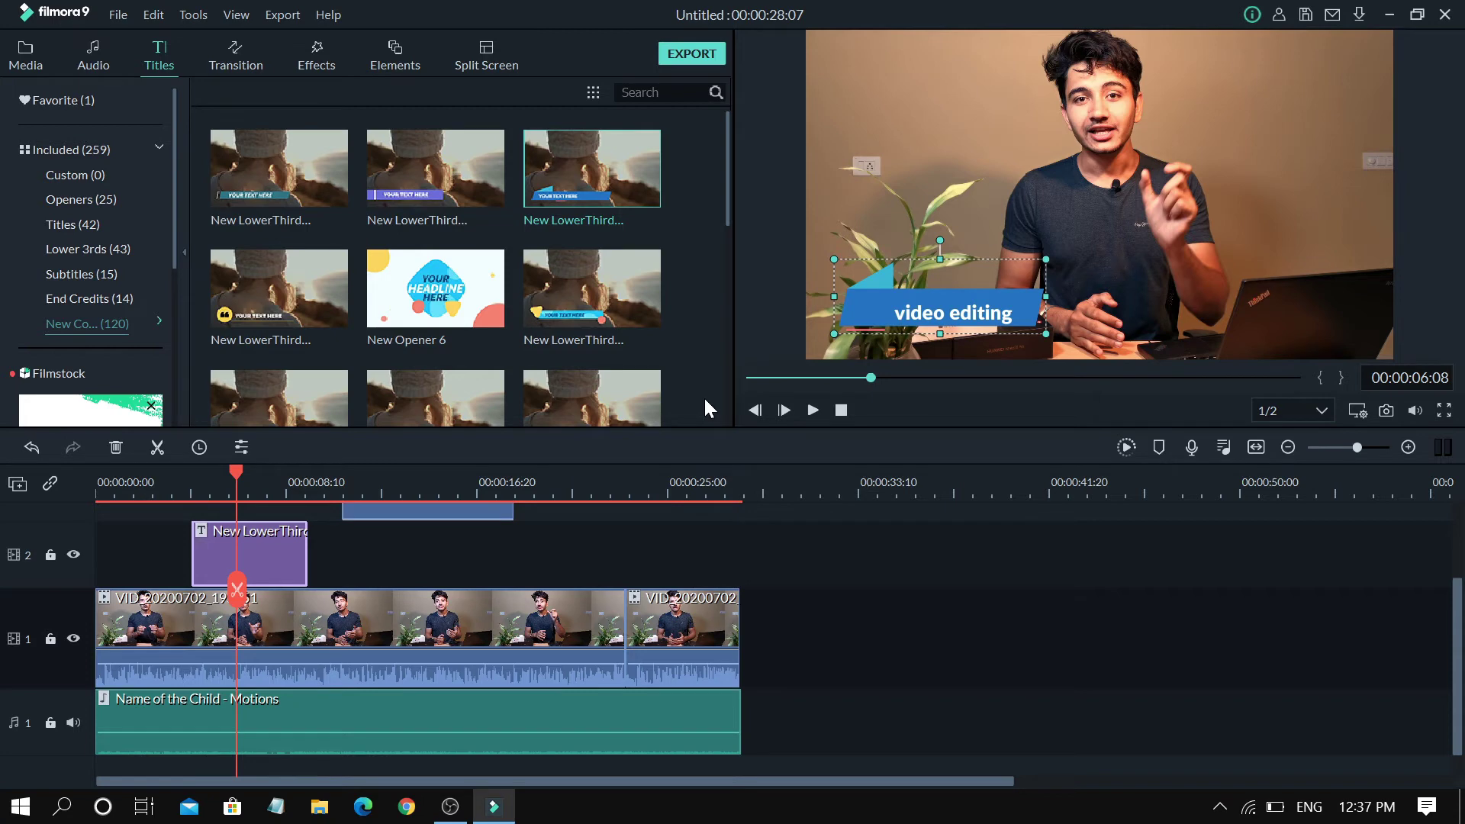
key(space)
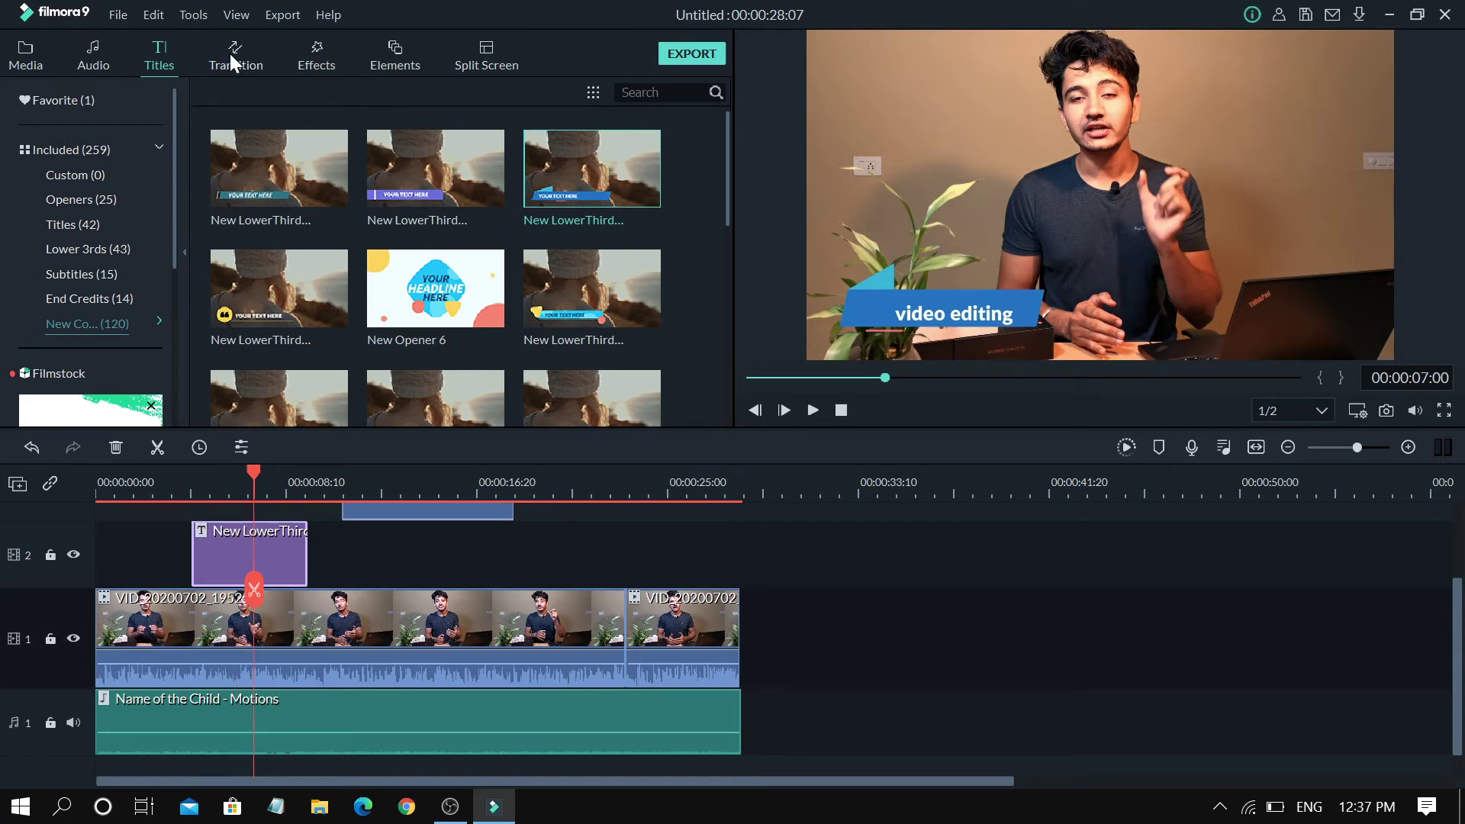
Try the Blurry Roll 2 transition at the end of the lower-third title on track 2 and preview it.
click(230, 53)
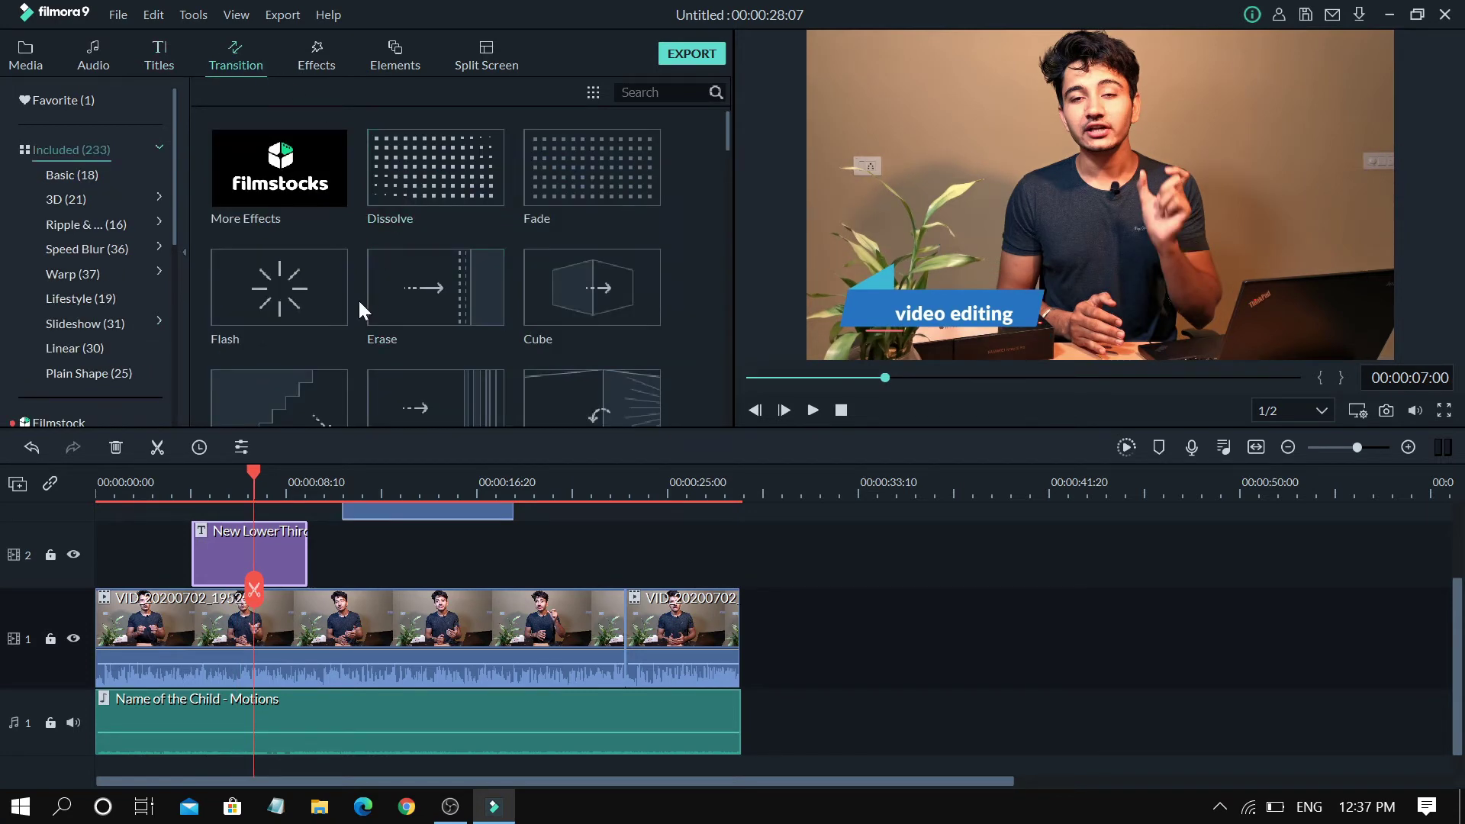
scroll(358, 299, down, 6)
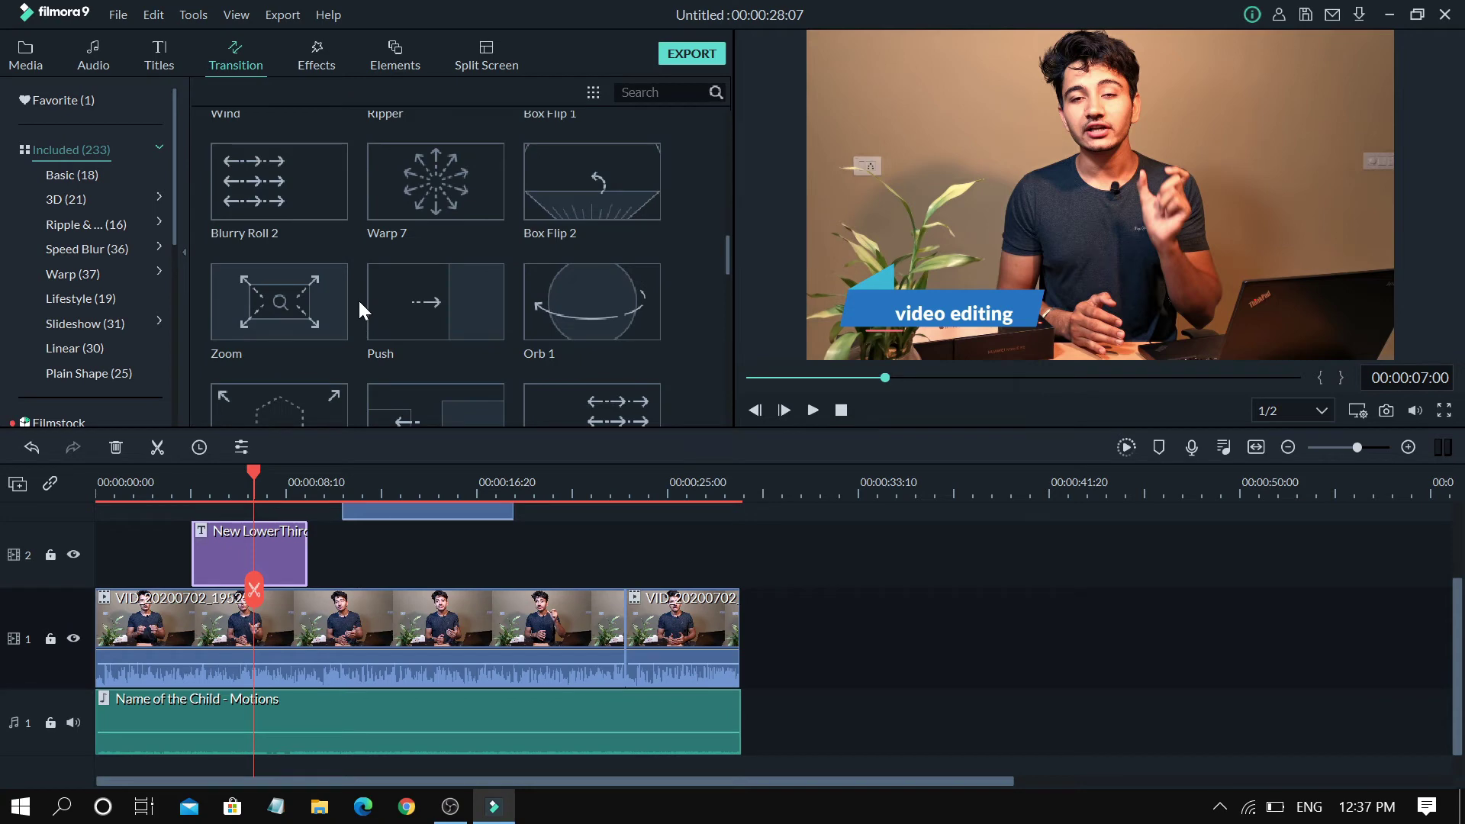
mouse_move(302, 217)
drag(299, 190, 298, 557)
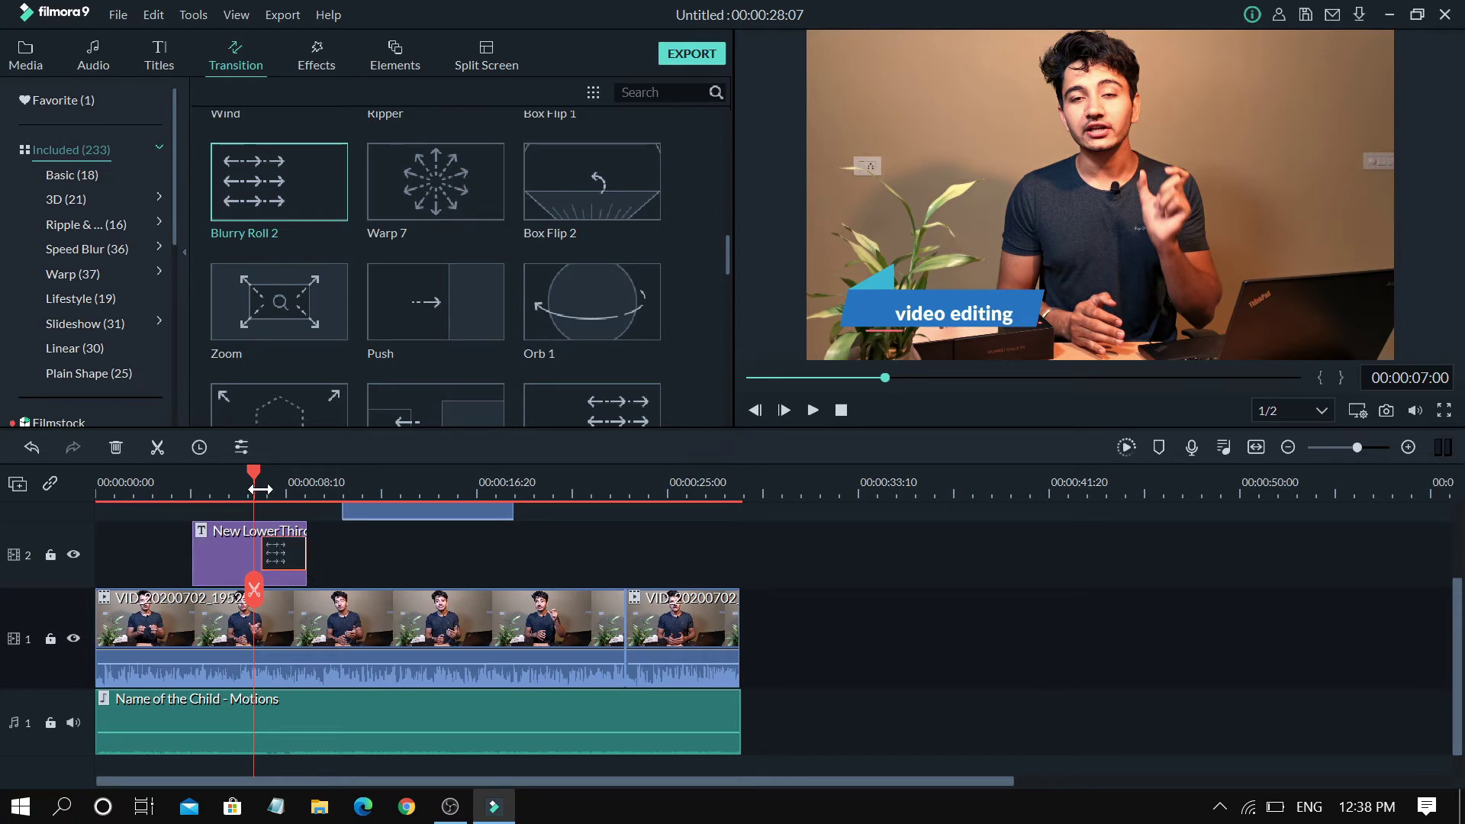
key(space)
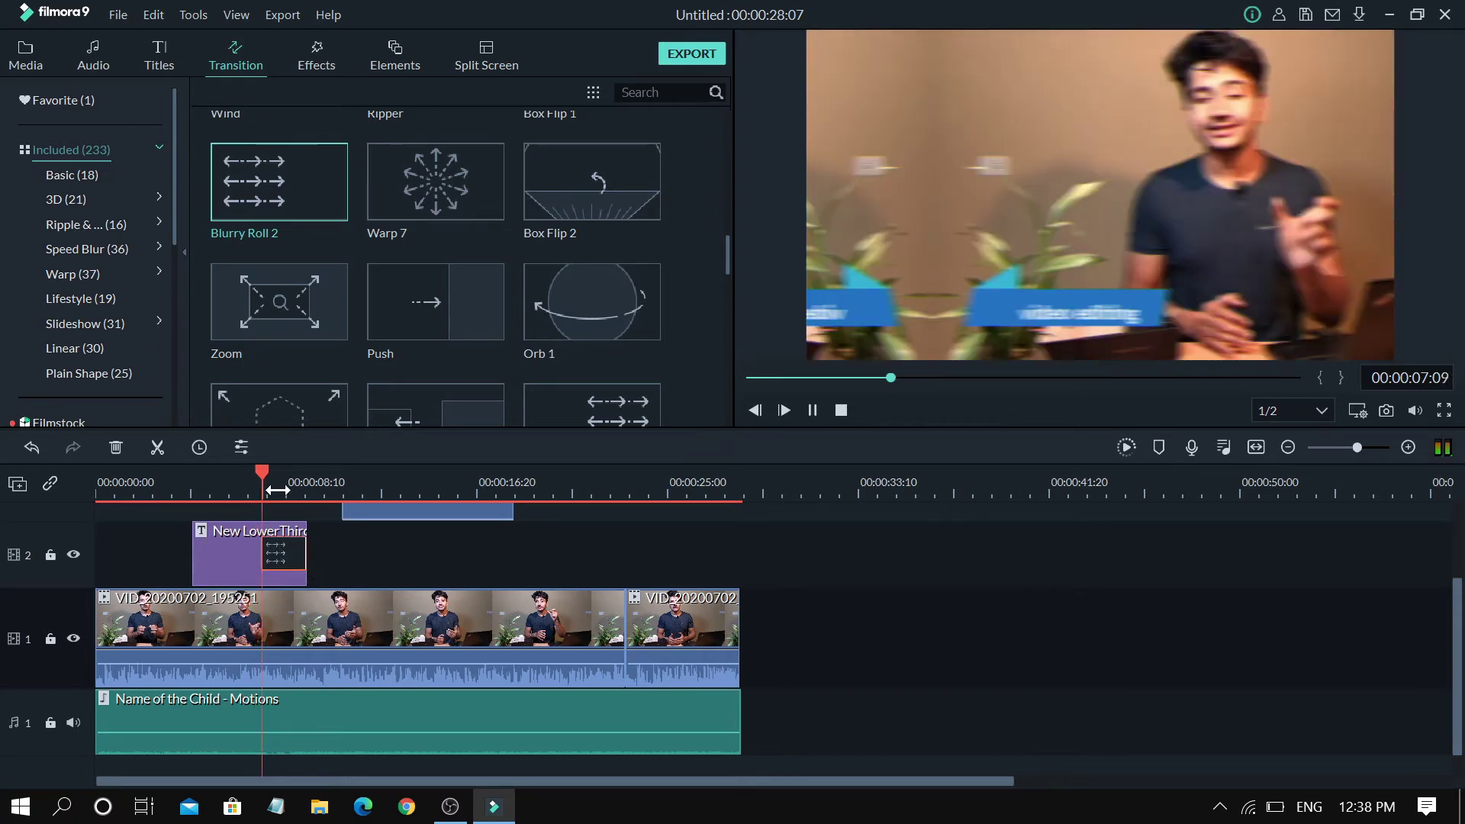
key(space)
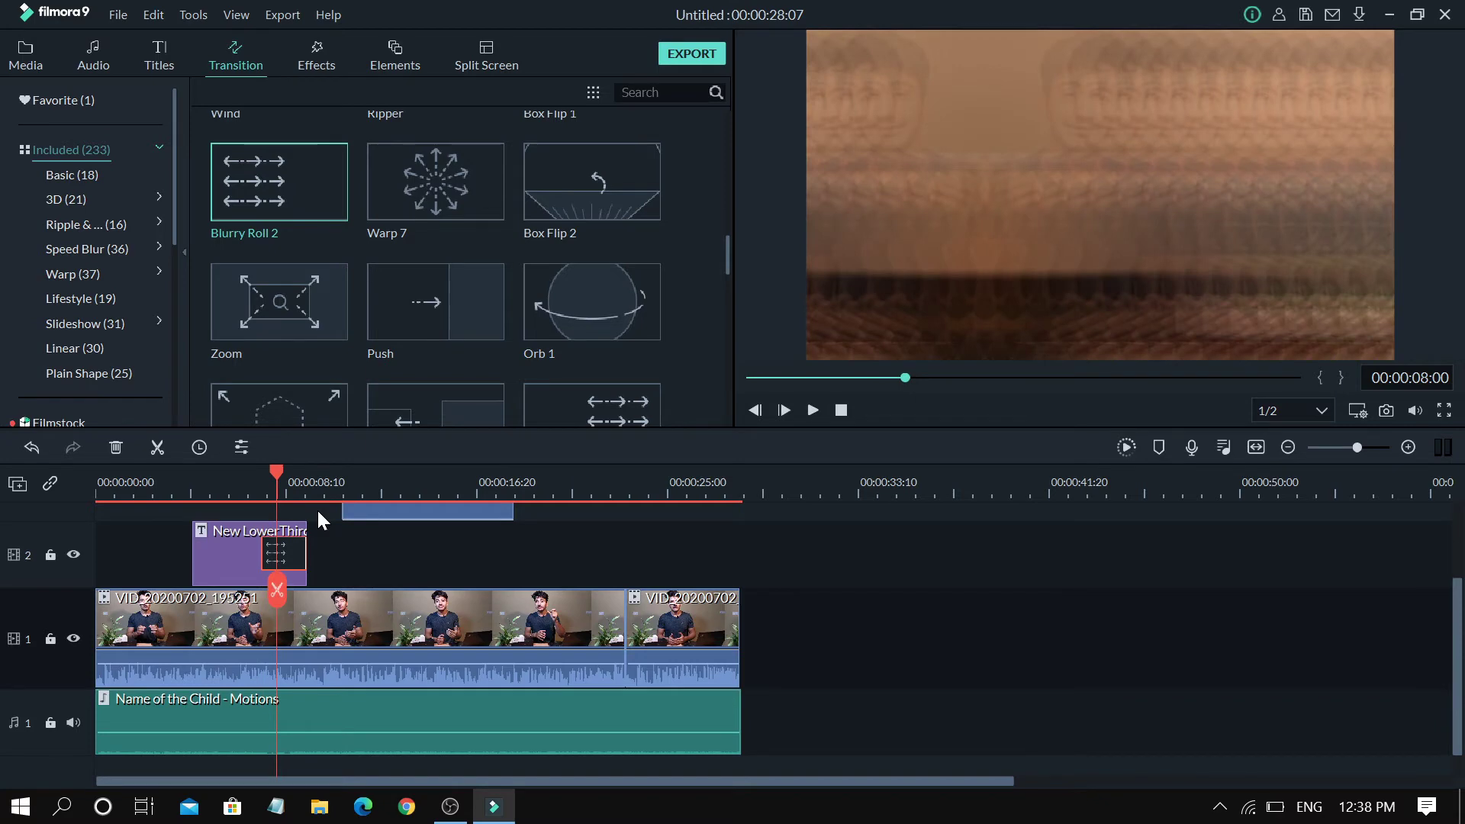
Apply the Push transition to the end of the lower-third title on track 2.
click(317, 508)
drag(427, 404, 343, 531)
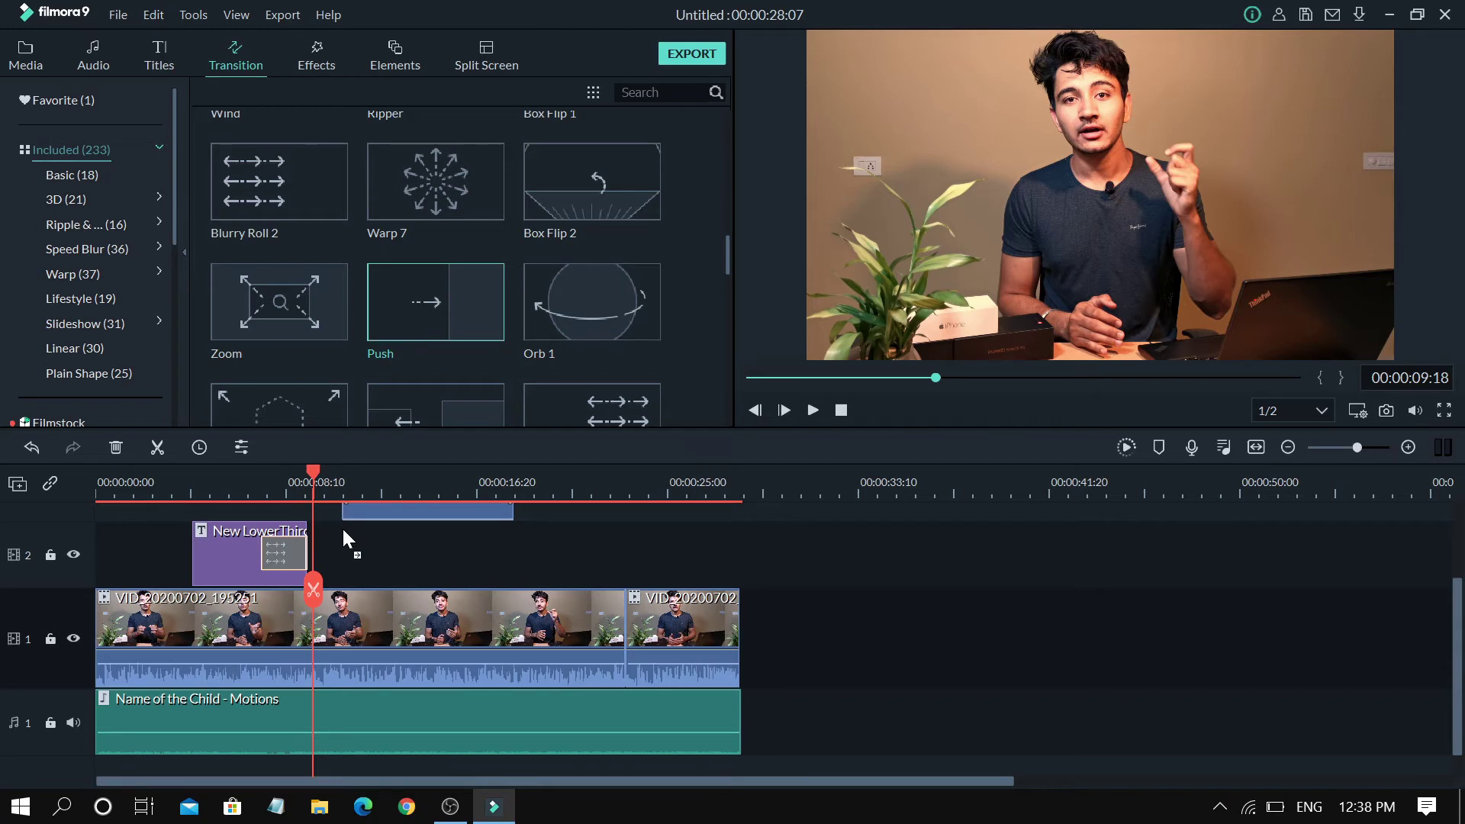
drag(342, 529, 342, 529)
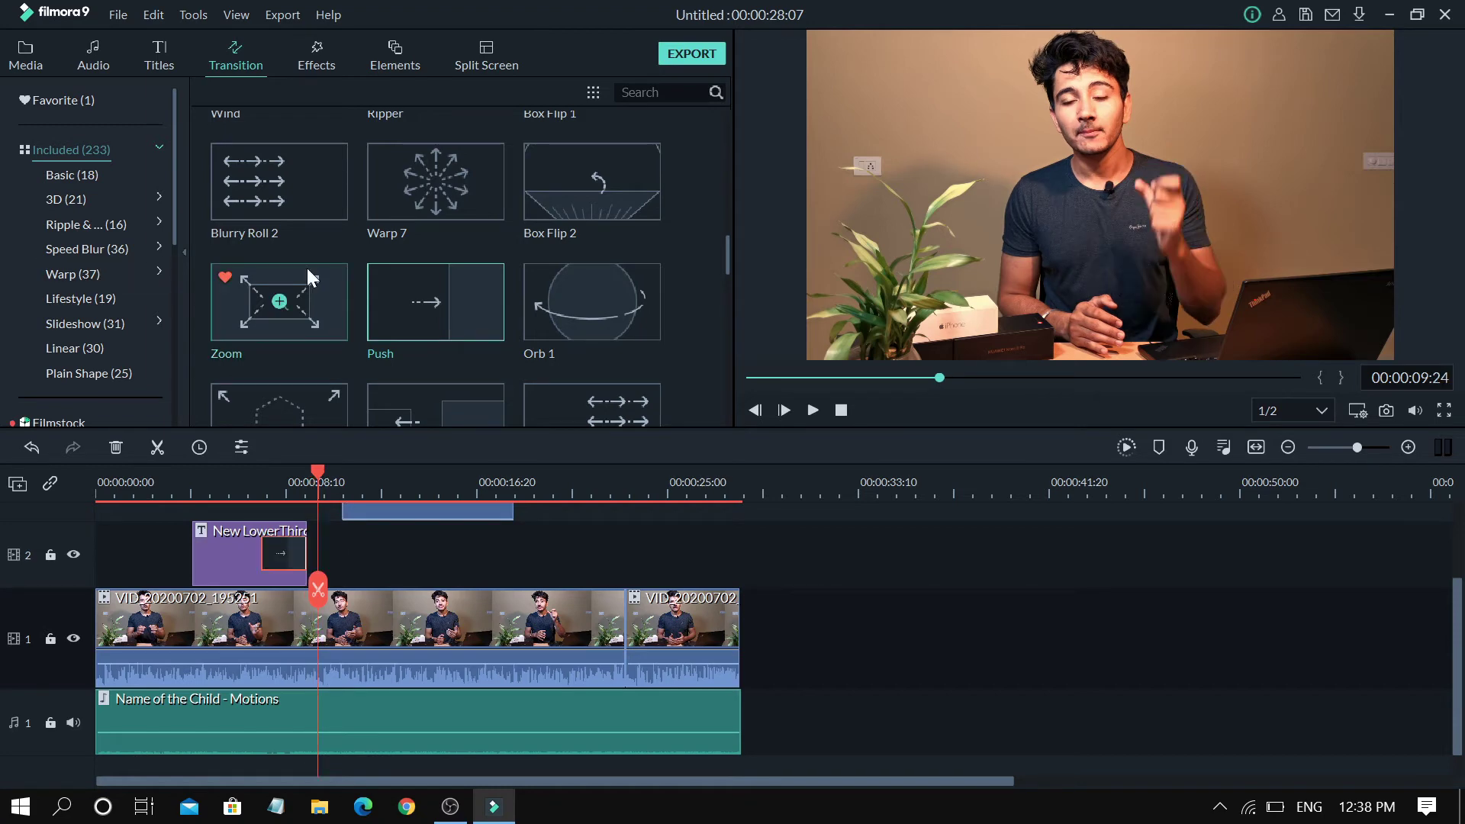
Try the included effects 007 Series on track 2 and Basic Blur on track 3 at about 17 seconds.
click(315, 53)
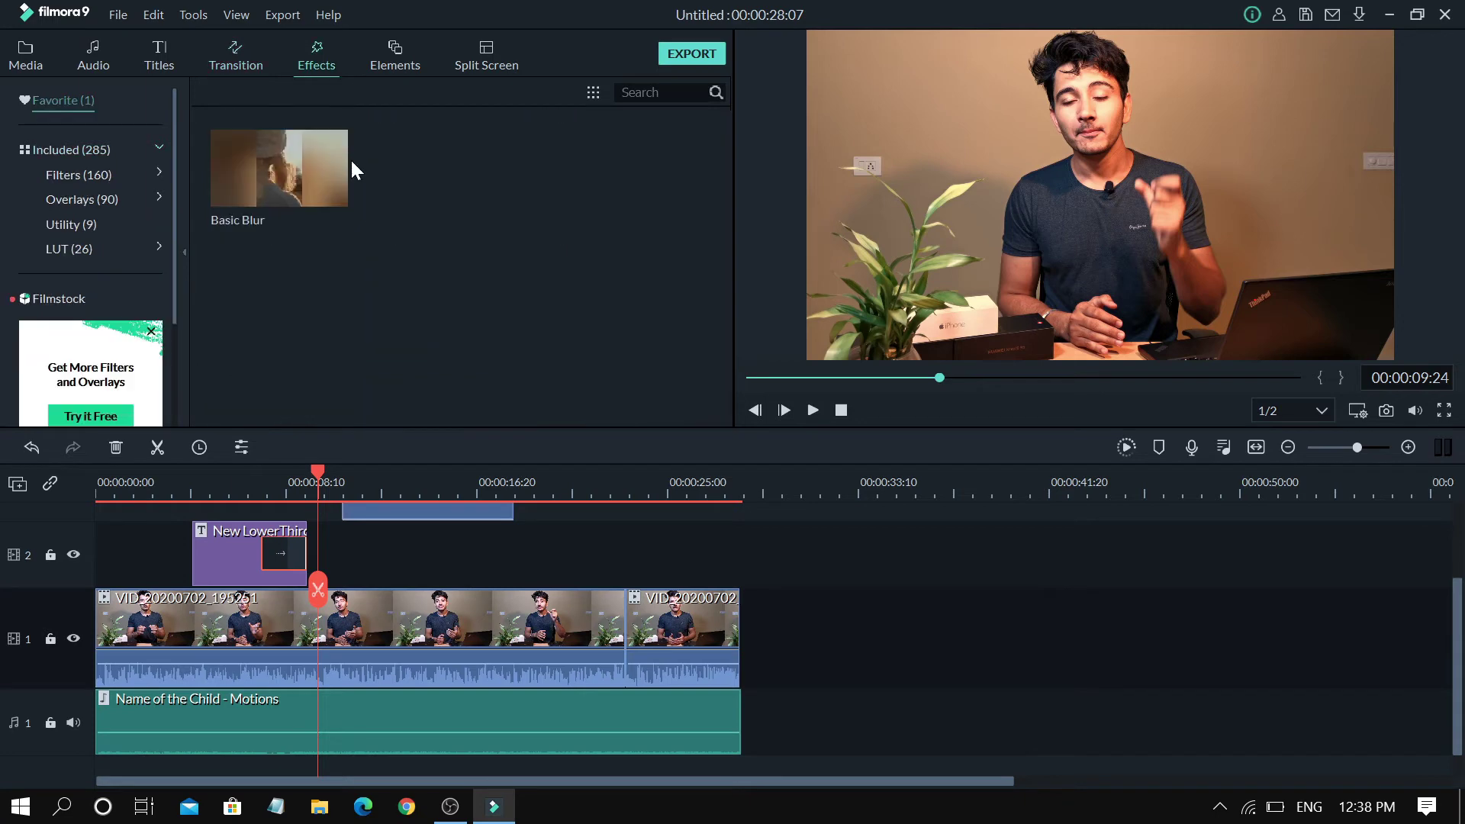
click(122, 149)
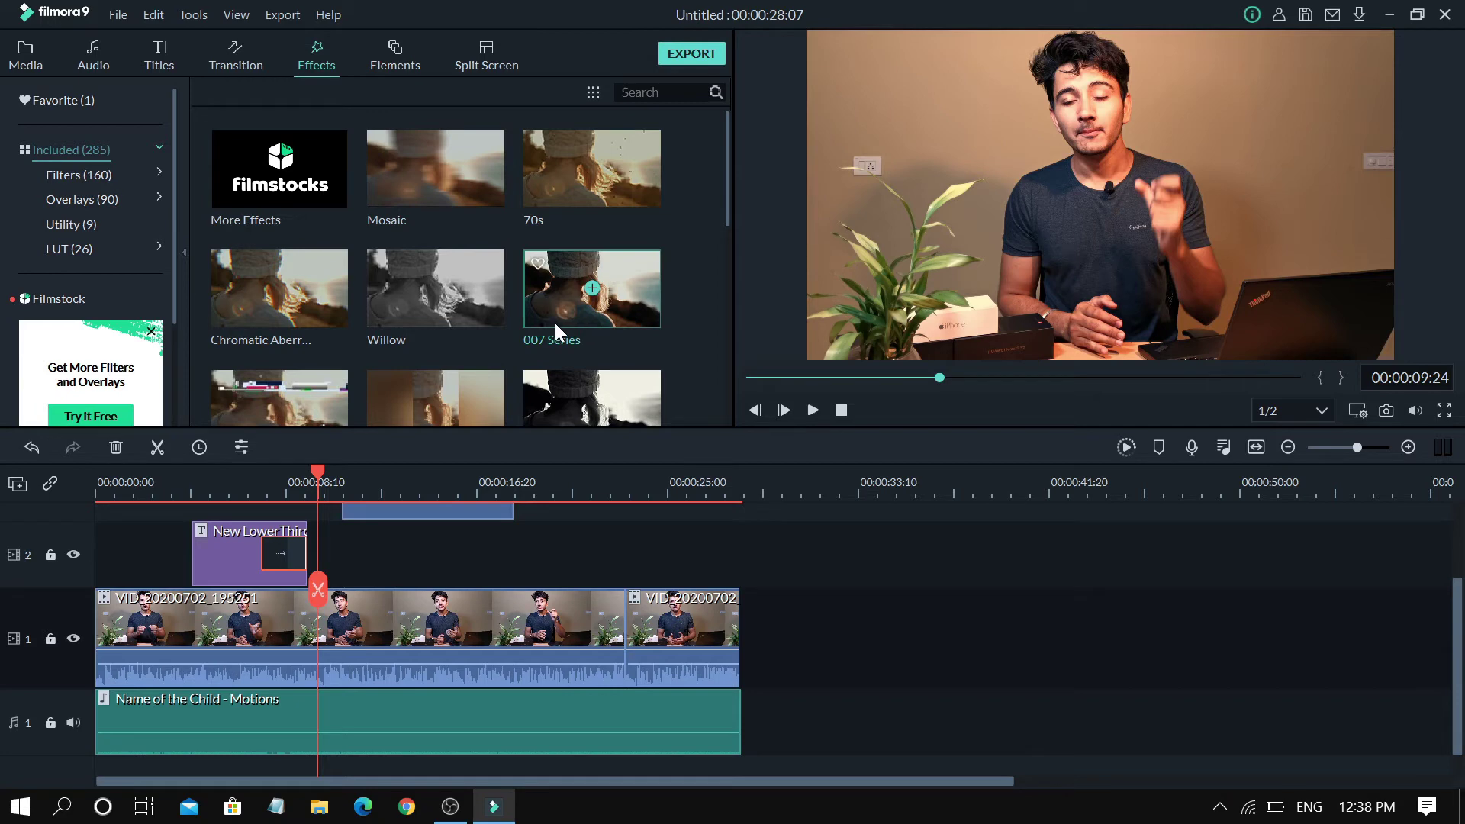
click(564, 607)
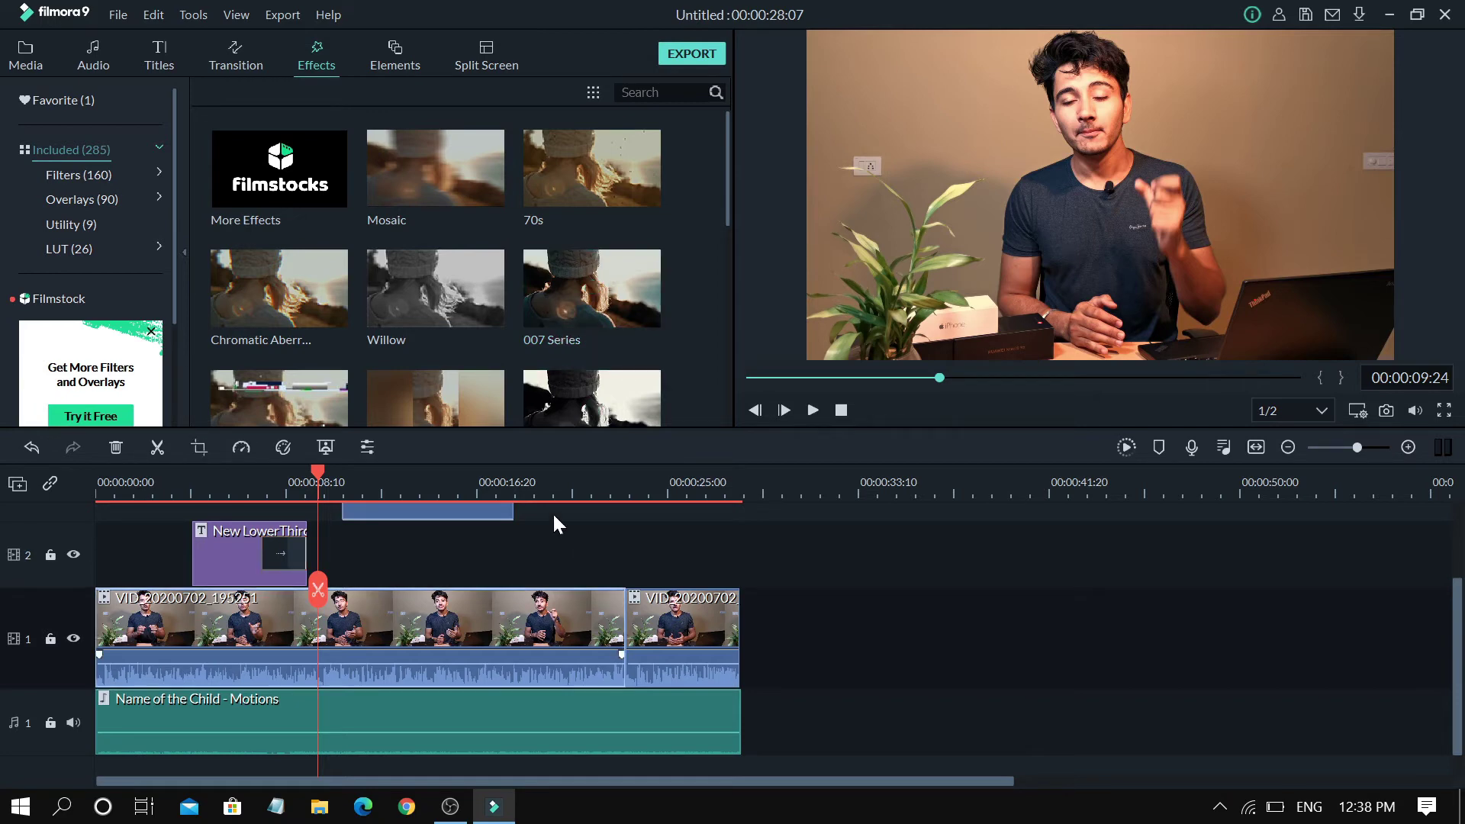
drag(545, 303, 504, 551)
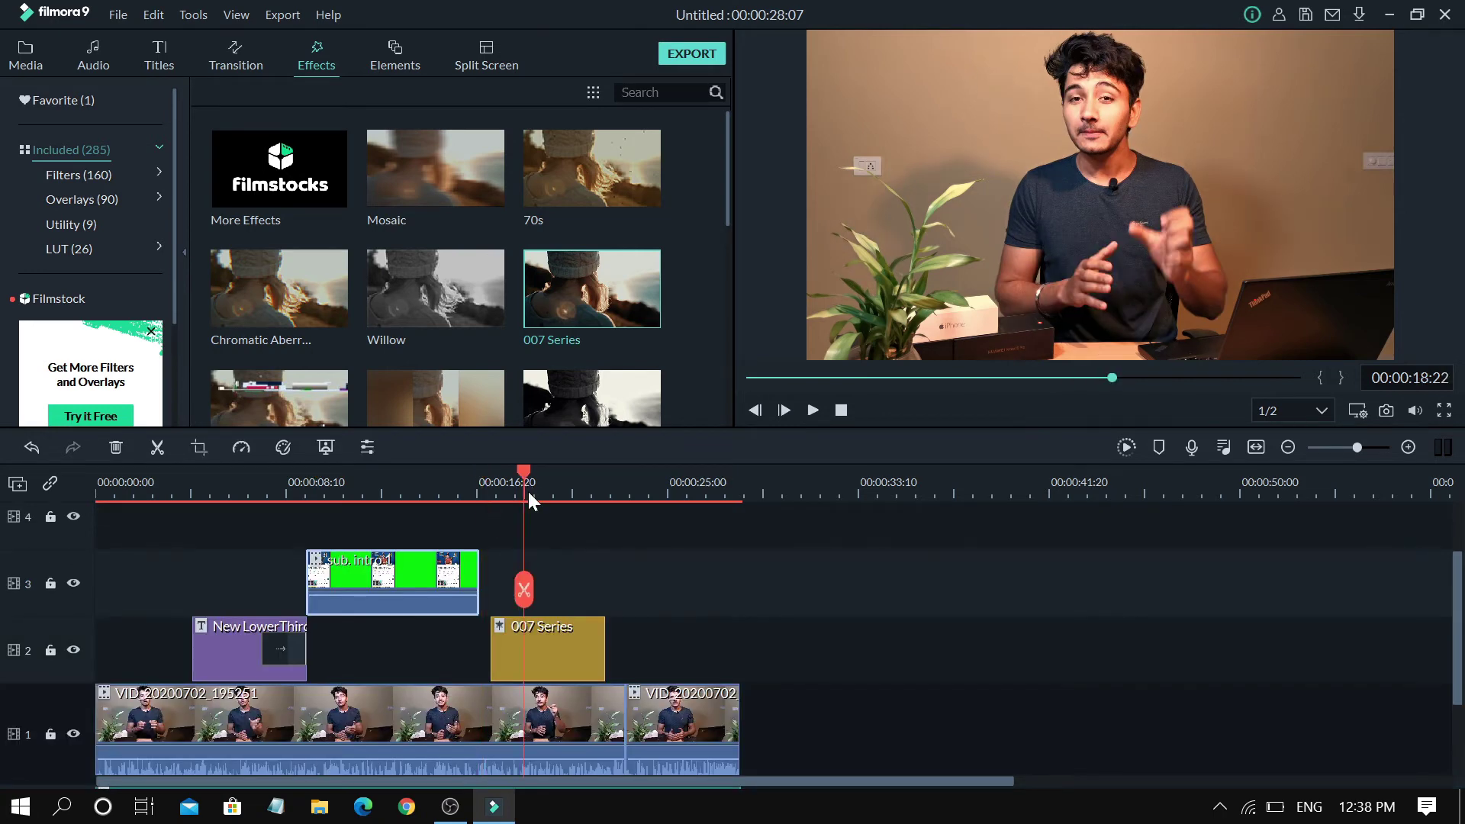
click(486, 485)
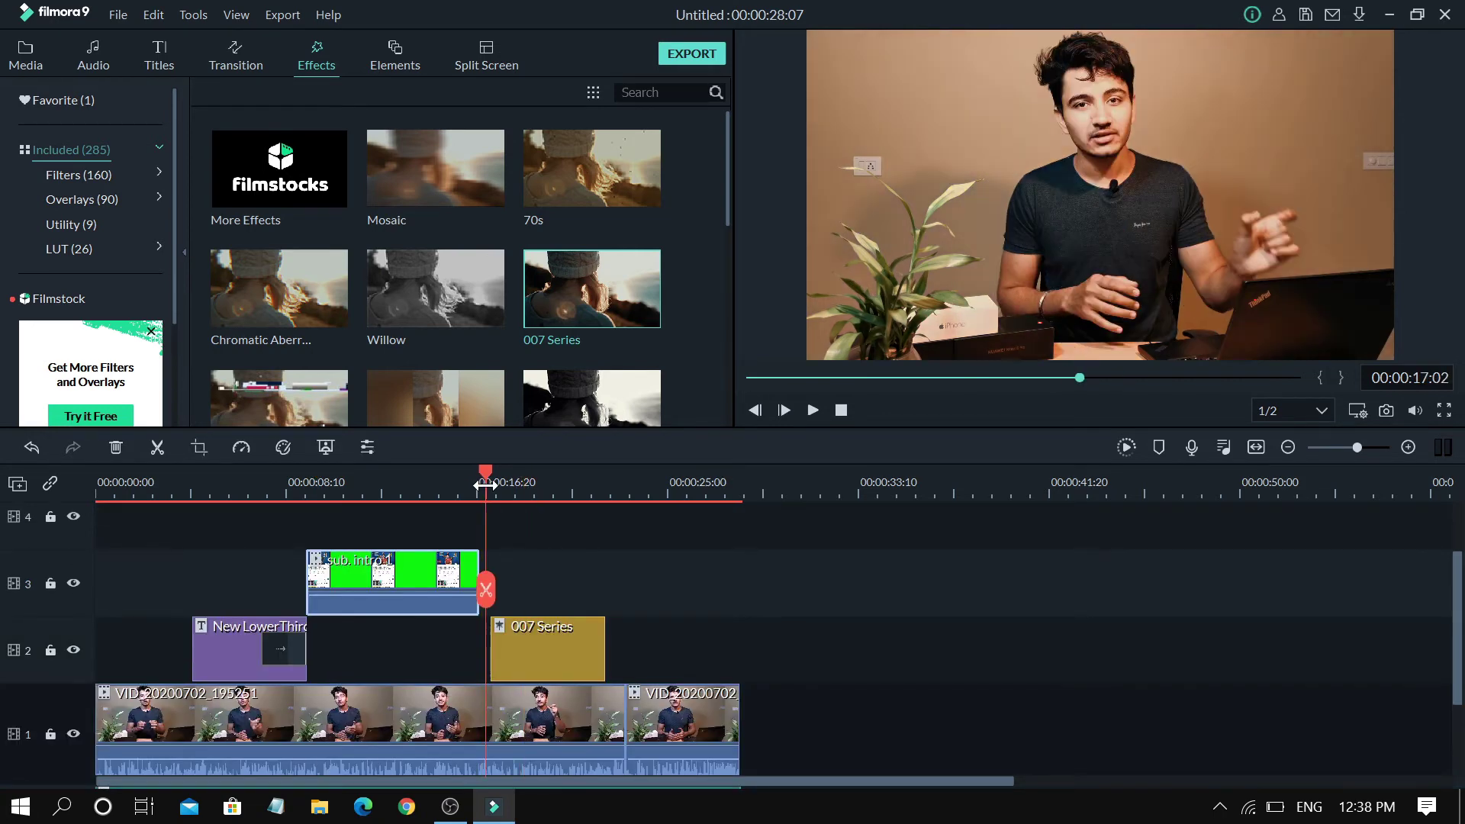
key(space)
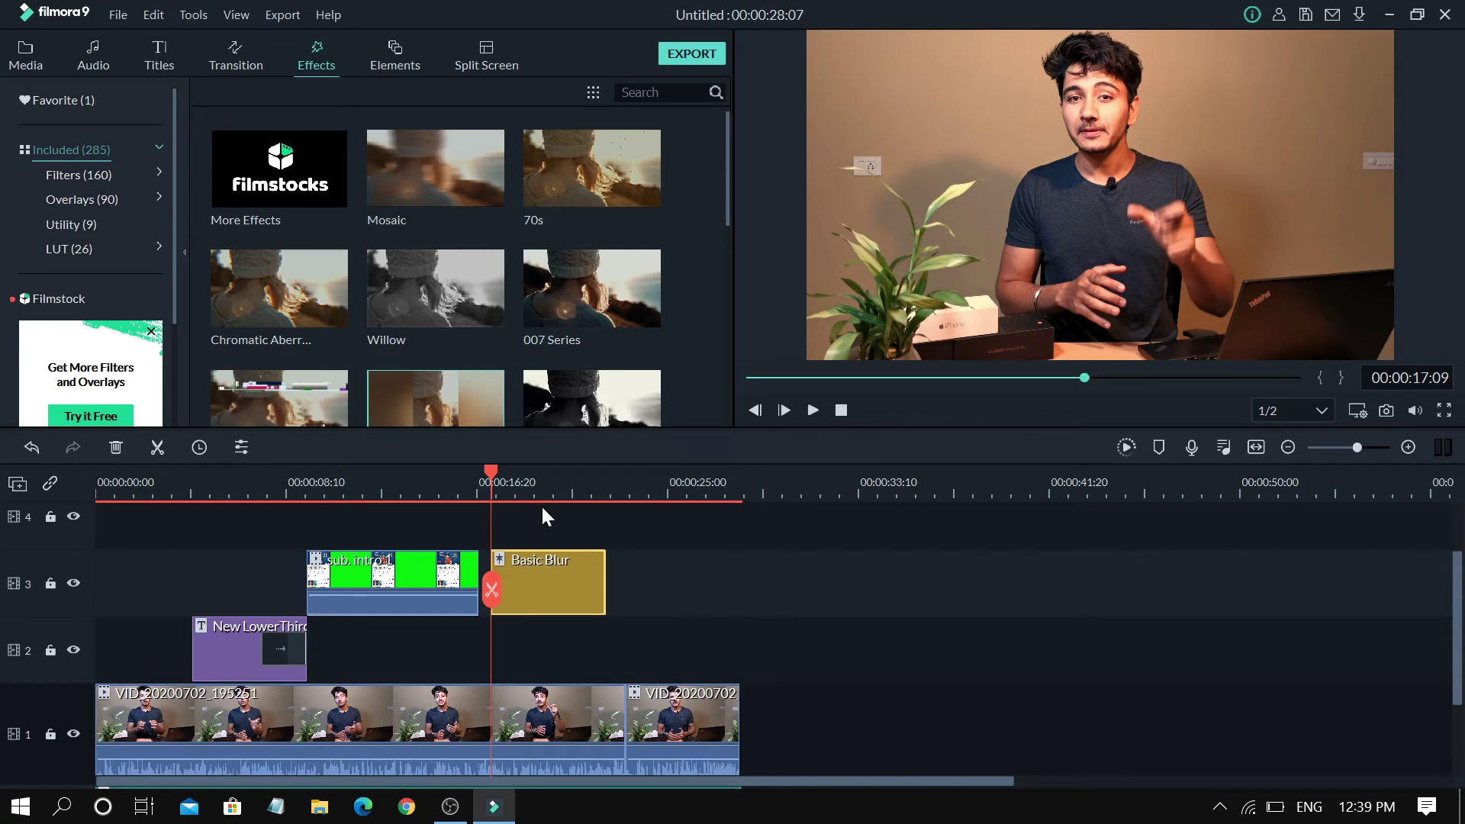
key(space)
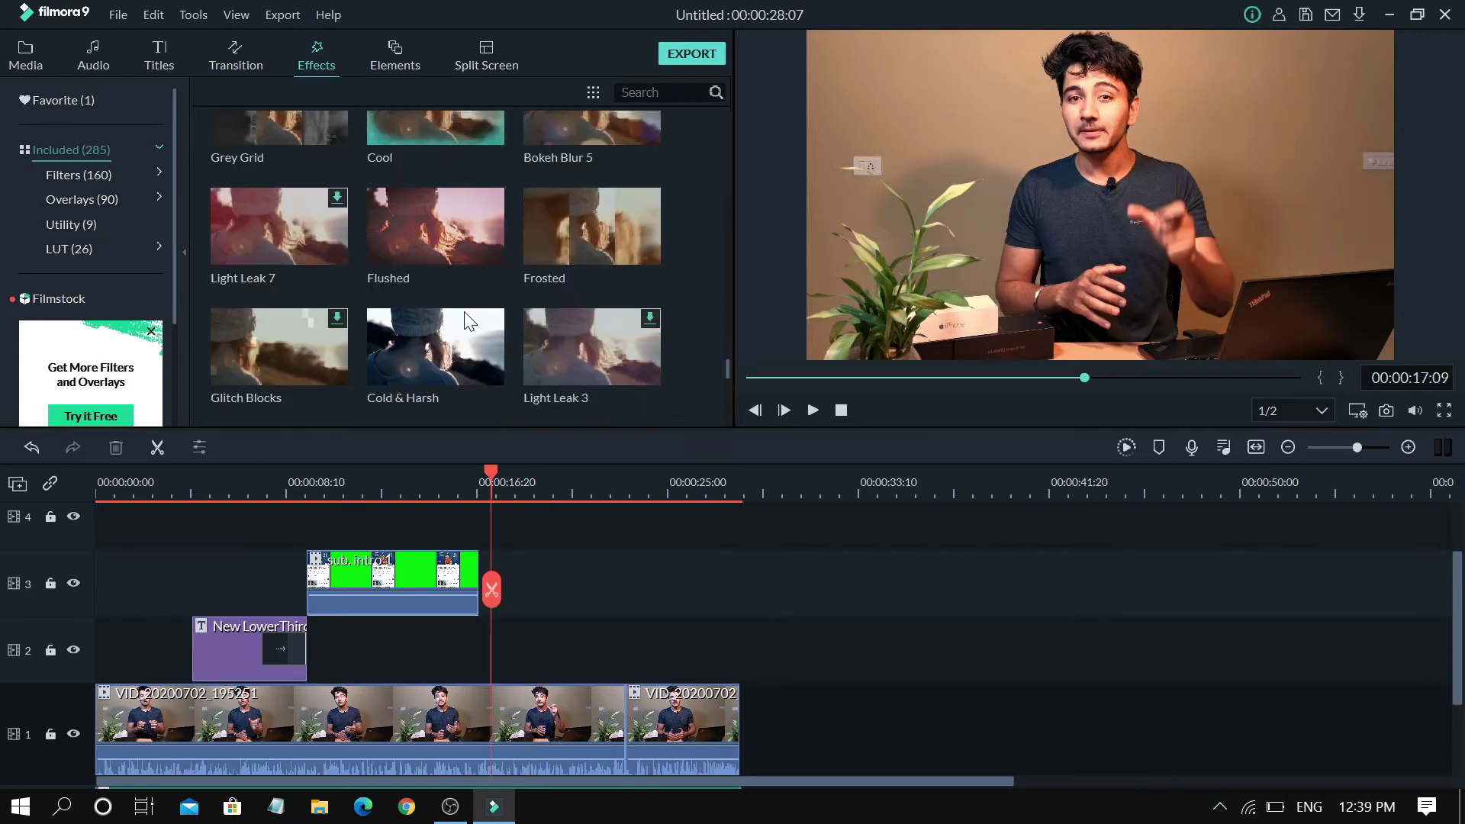
Try the Bright Lights effect on track 3 at 00:00:17:09, preview it and undo it.
scroll(467, 321, up, 10)
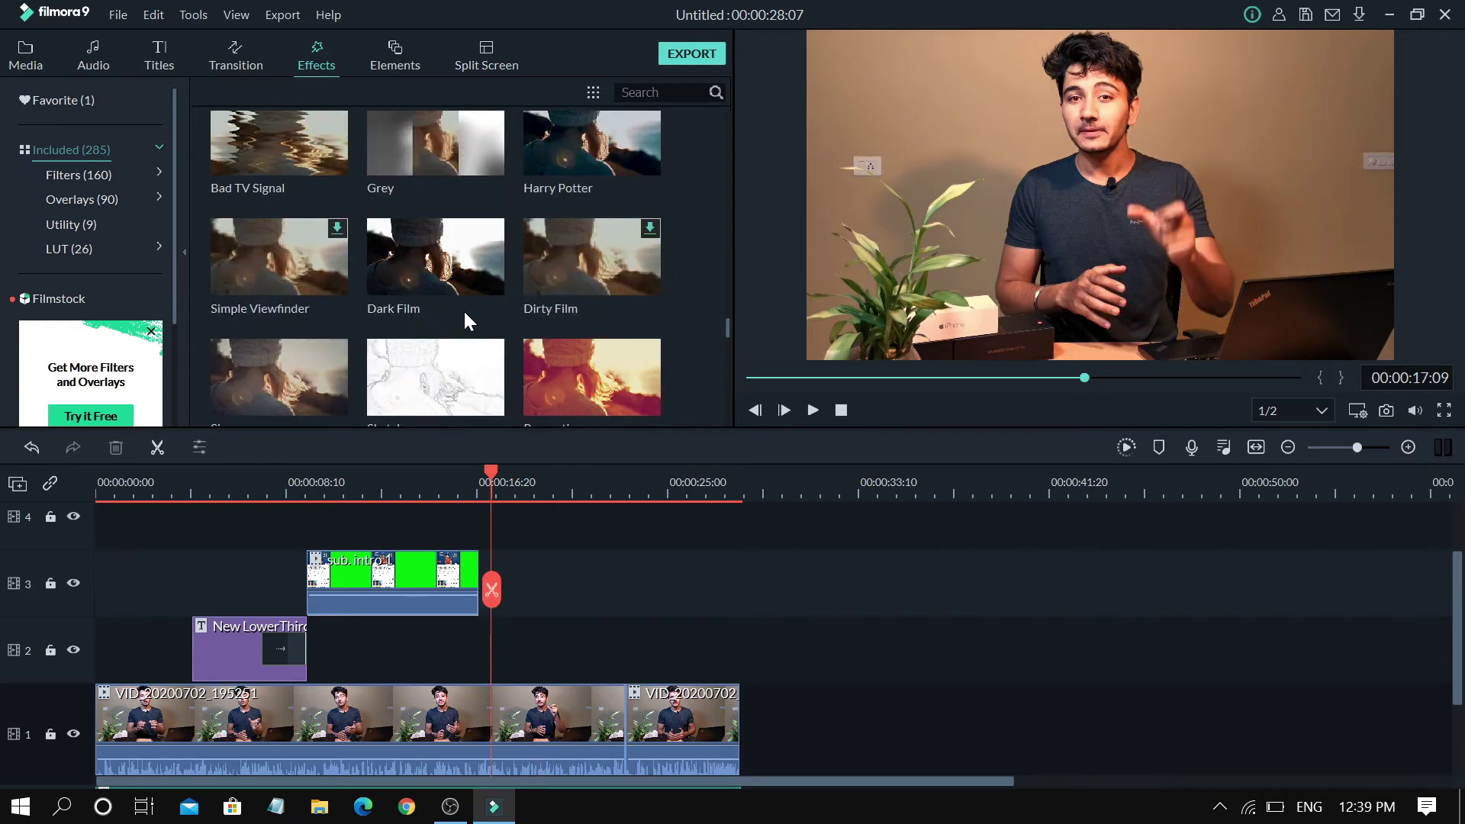
scroll(462, 309, up, 5)
drag(311, 269, 490, 588)
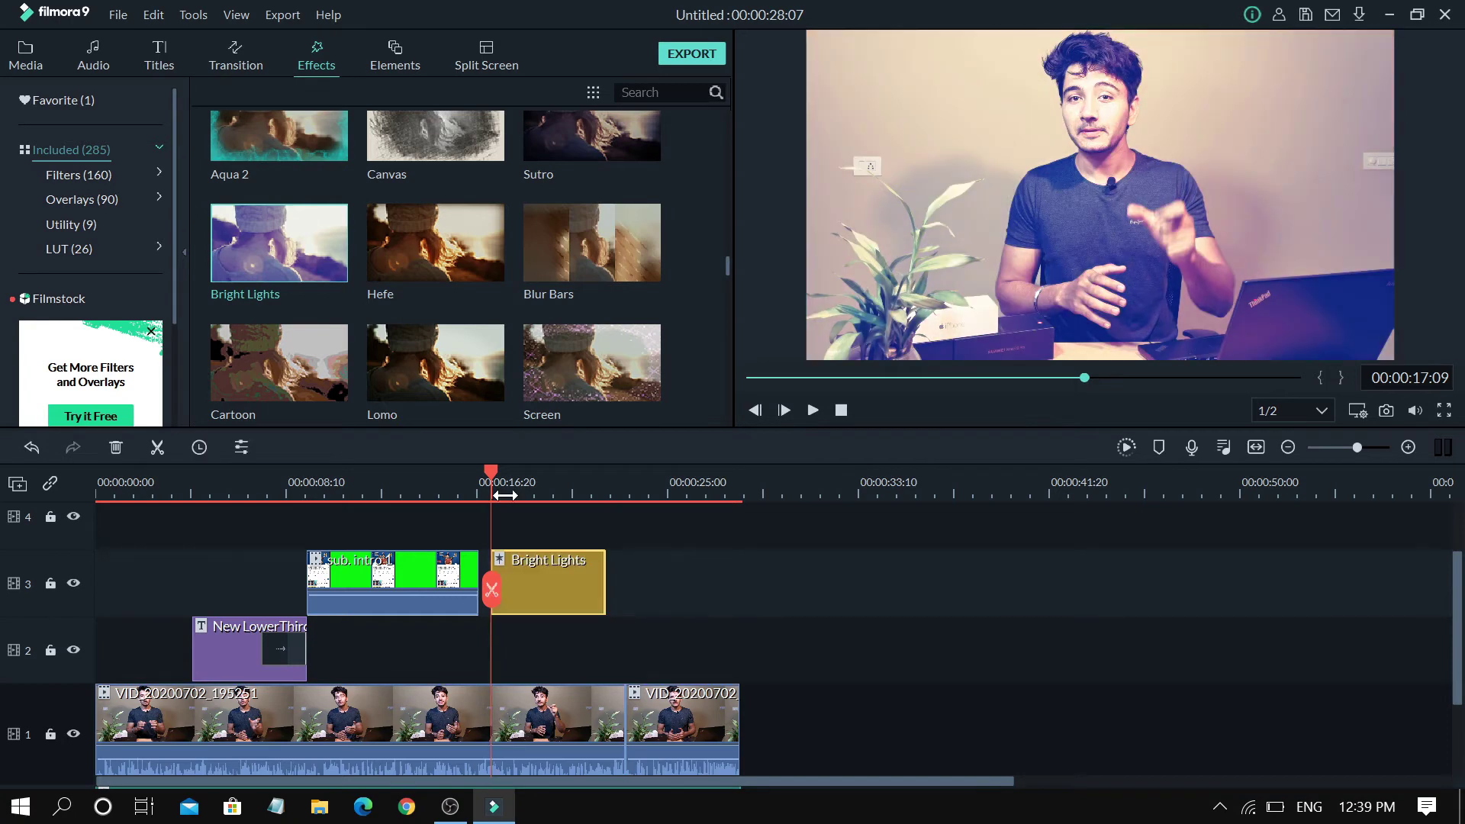
key(space)
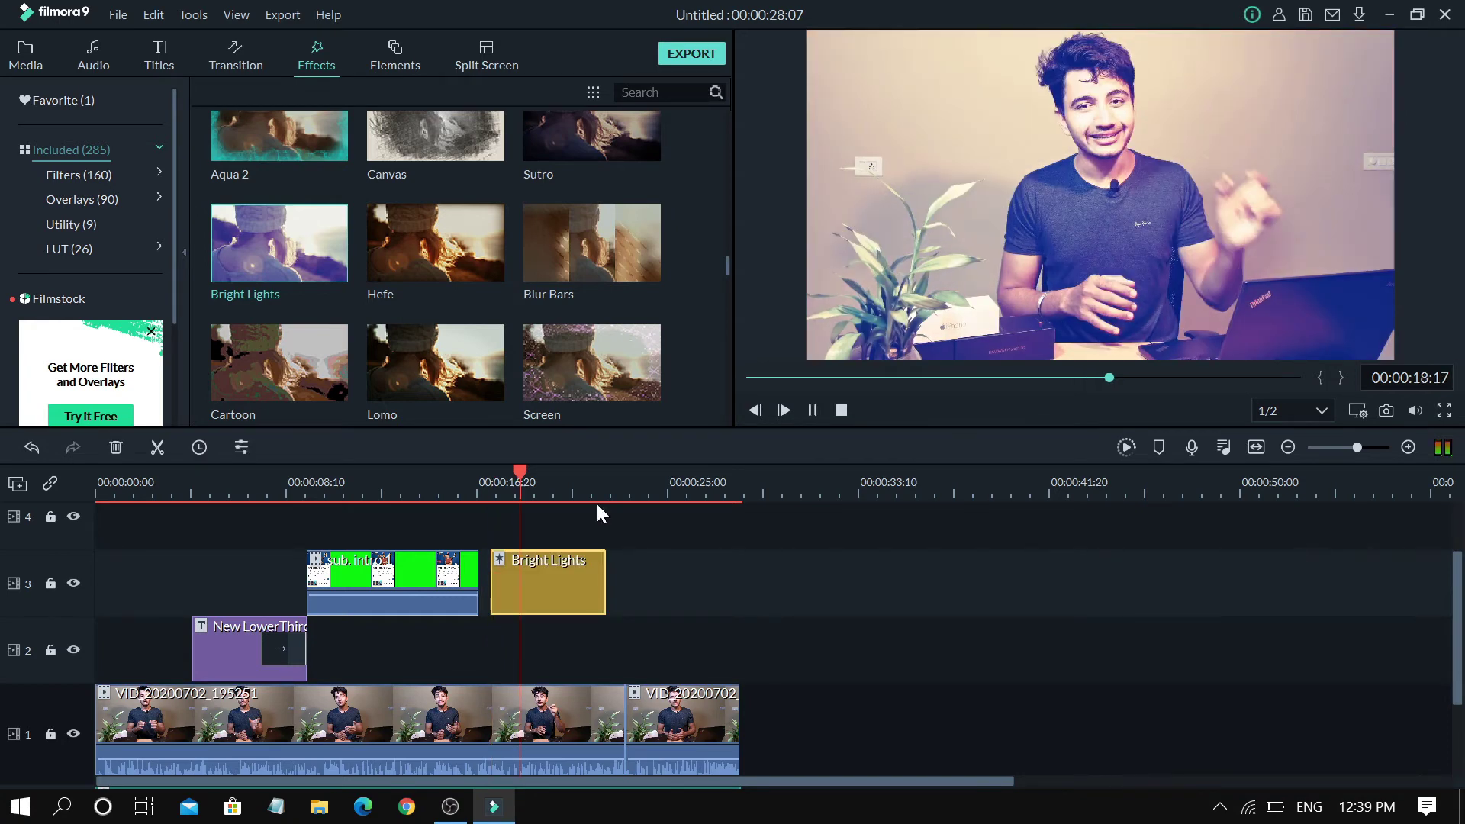
key(ctrl+z)
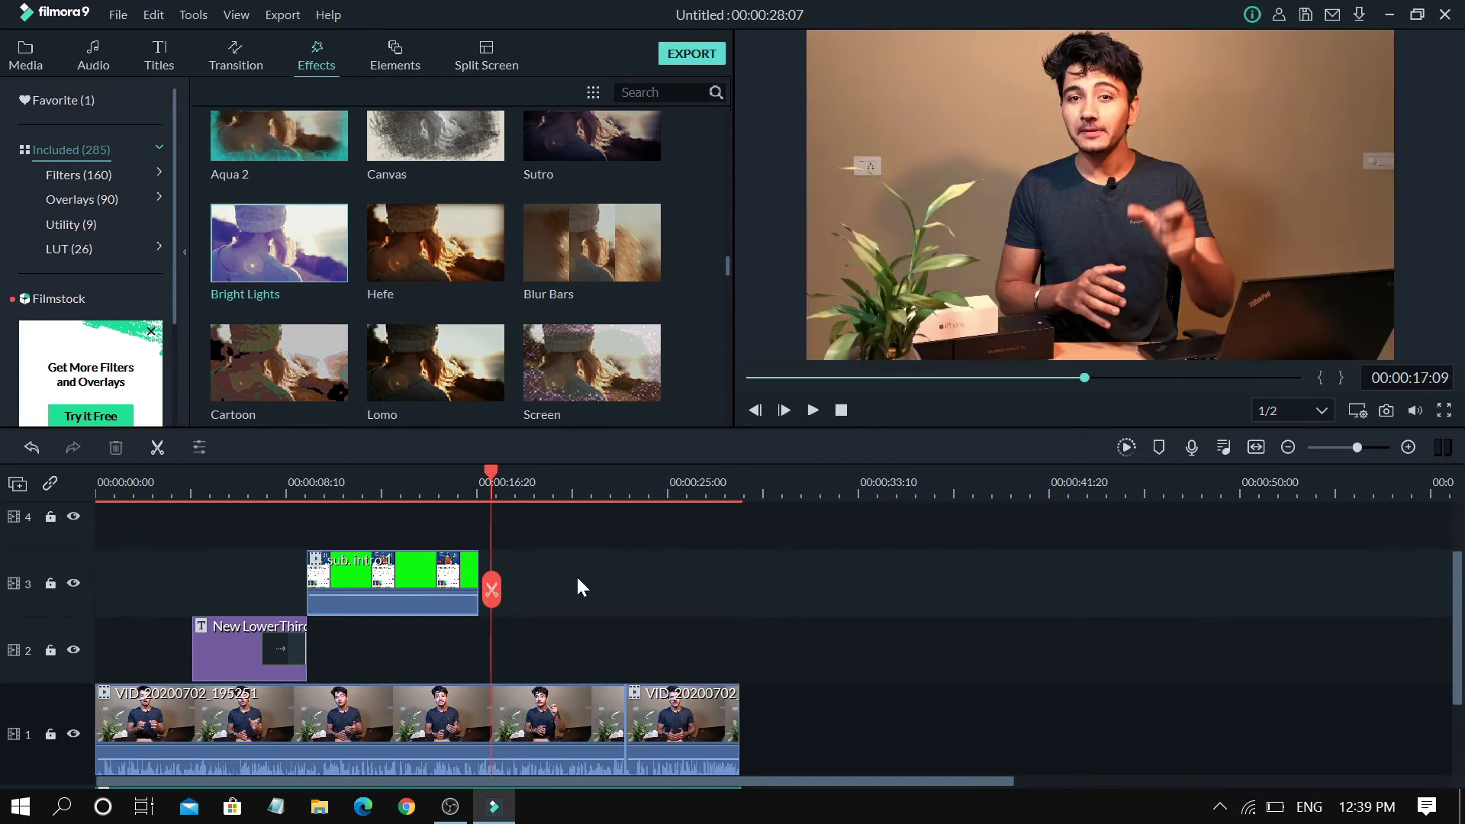
Add the thumbs-up circle web element from the included elements to track 3 at 00:00:17:09 and preview it.
click(387, 72)
click(122, 150)
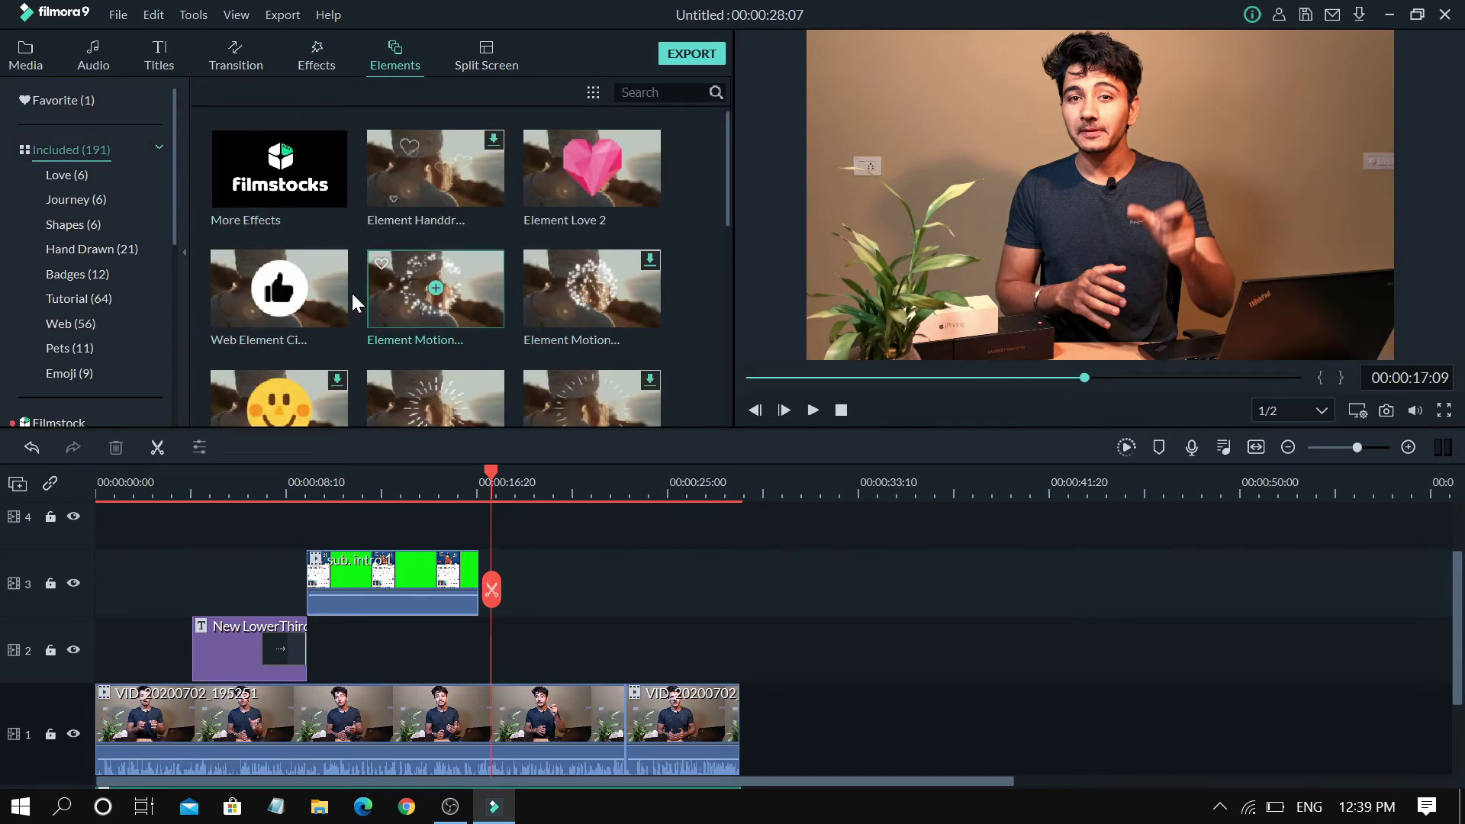
drag(335, 303, 506, 586)
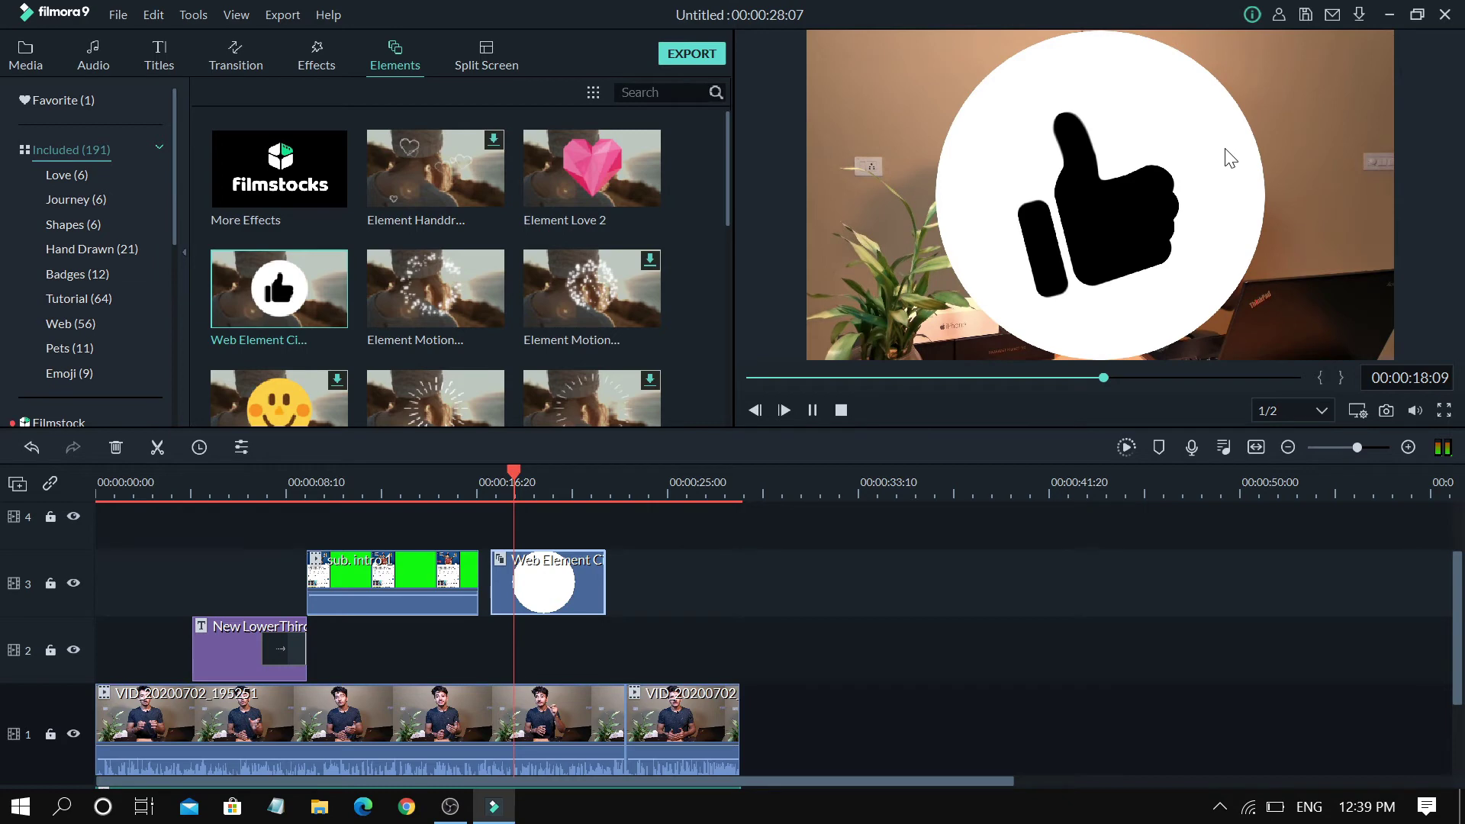
key(space)
key(space)
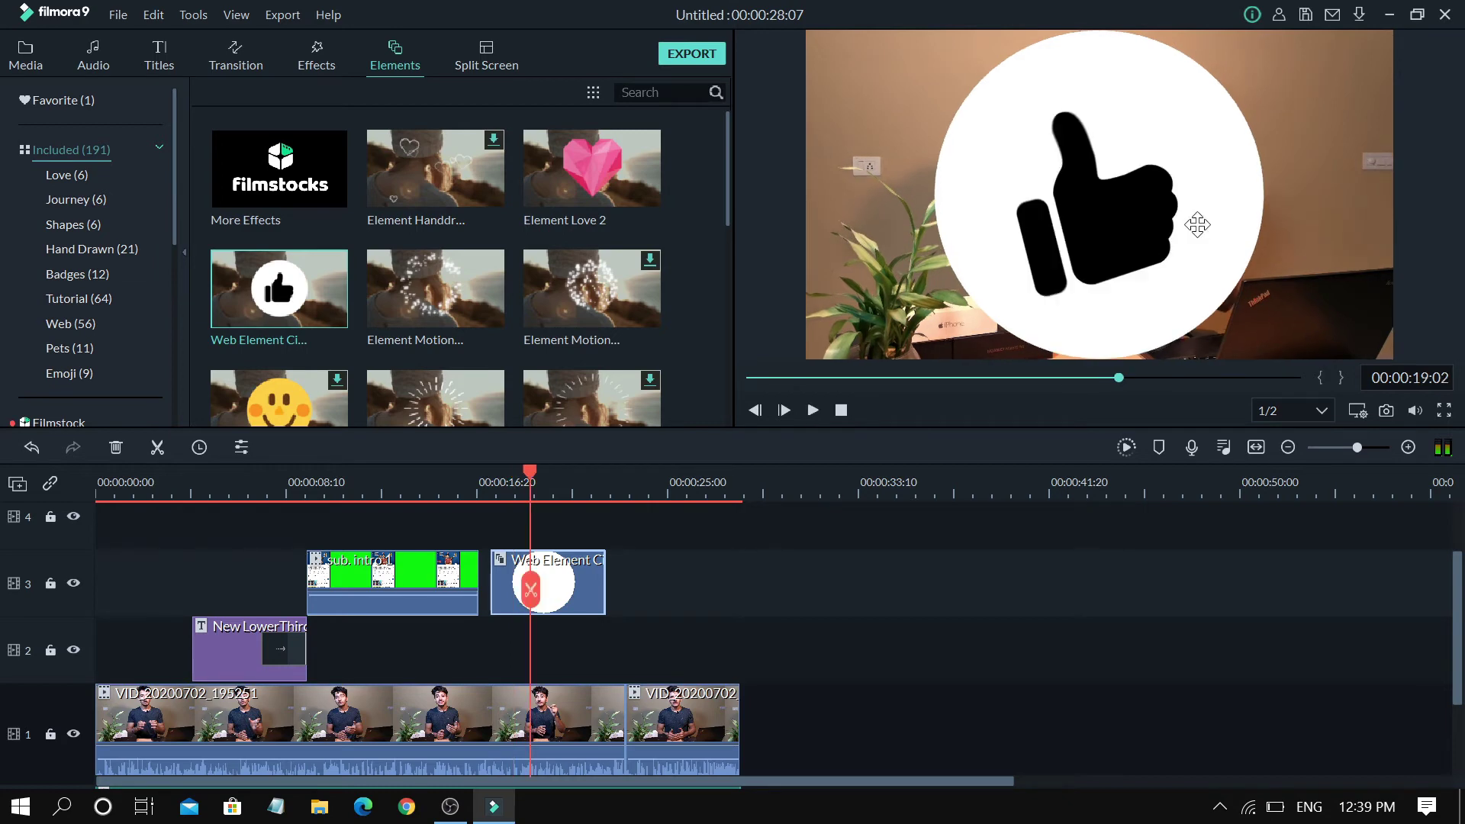
Shrink the thumbs-up element to about a quarter of the frame height, place it over the plant and preview it.
double_click(1197, 225)
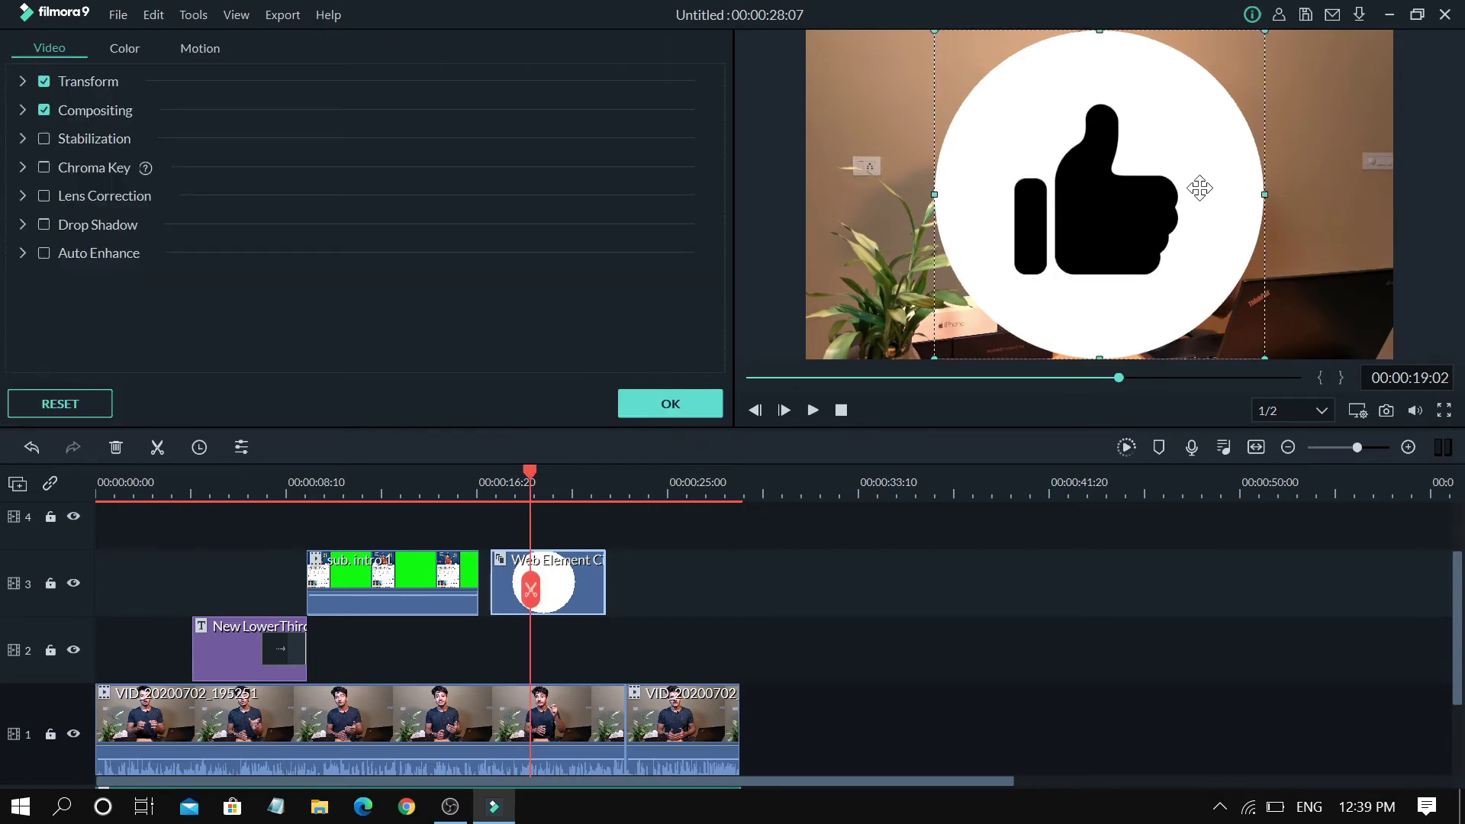
drag(1265, 30, 879, 279)
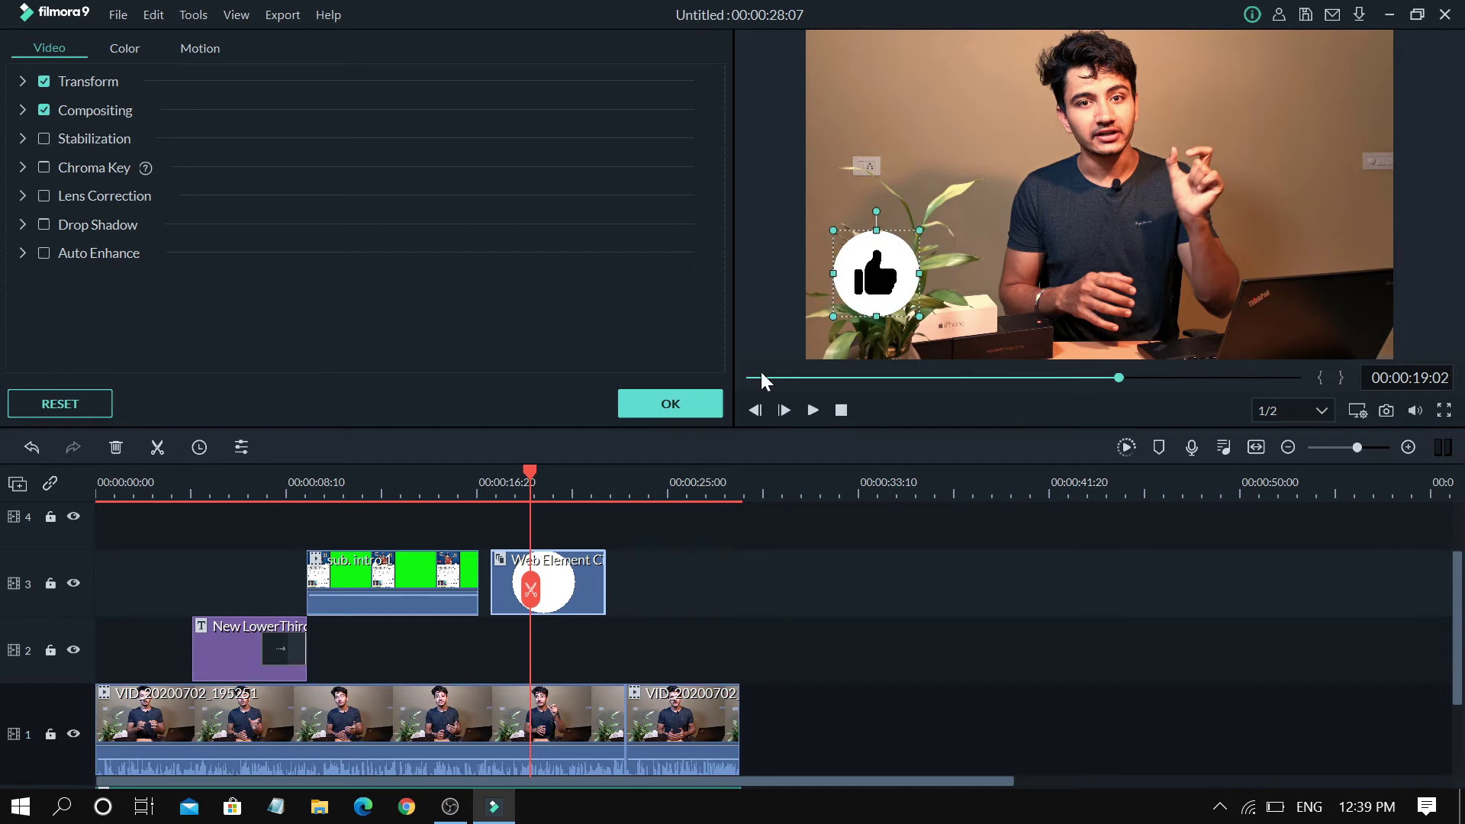
click(670, 404)
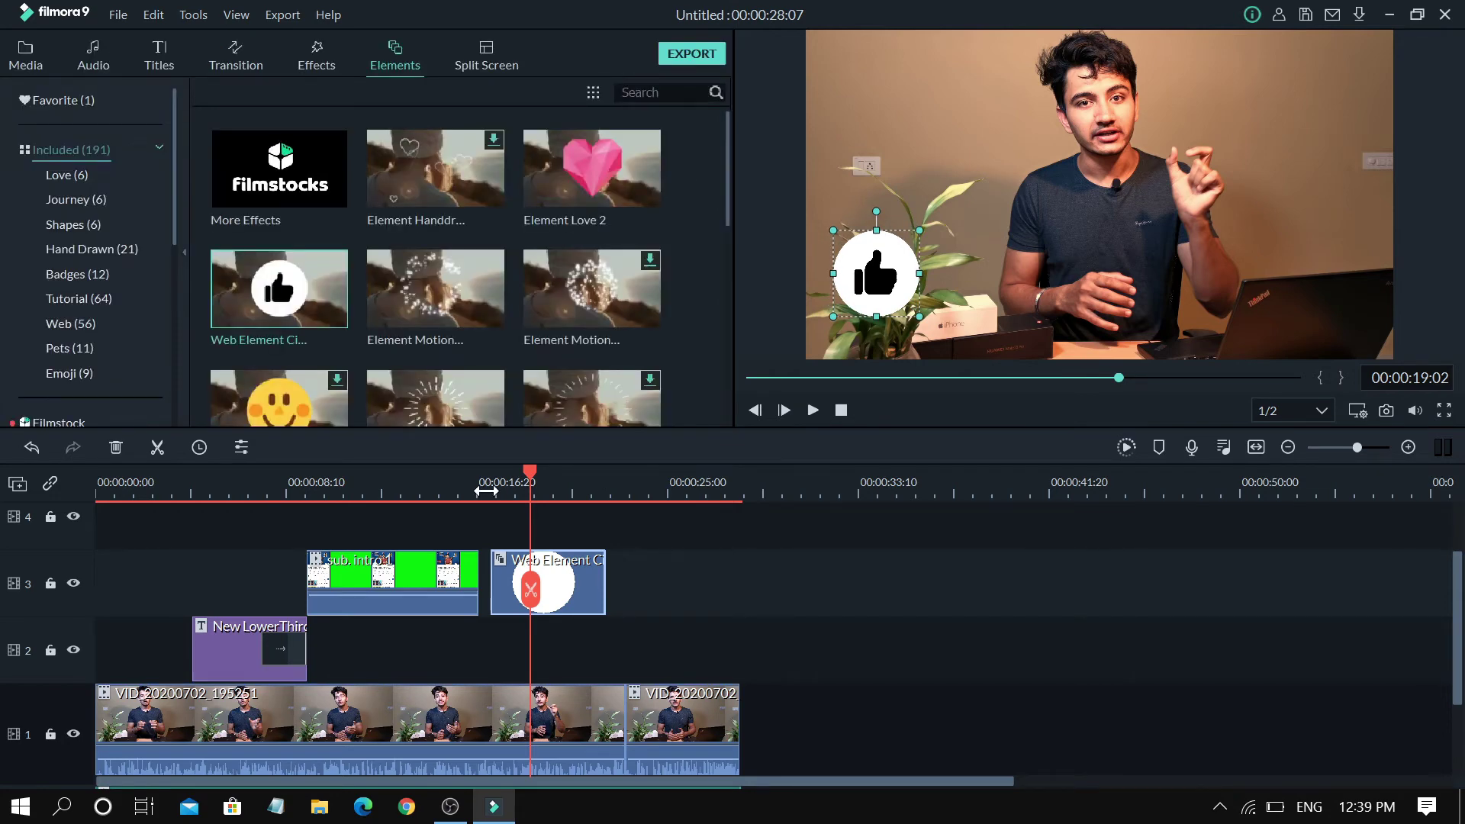
click(486, 491)
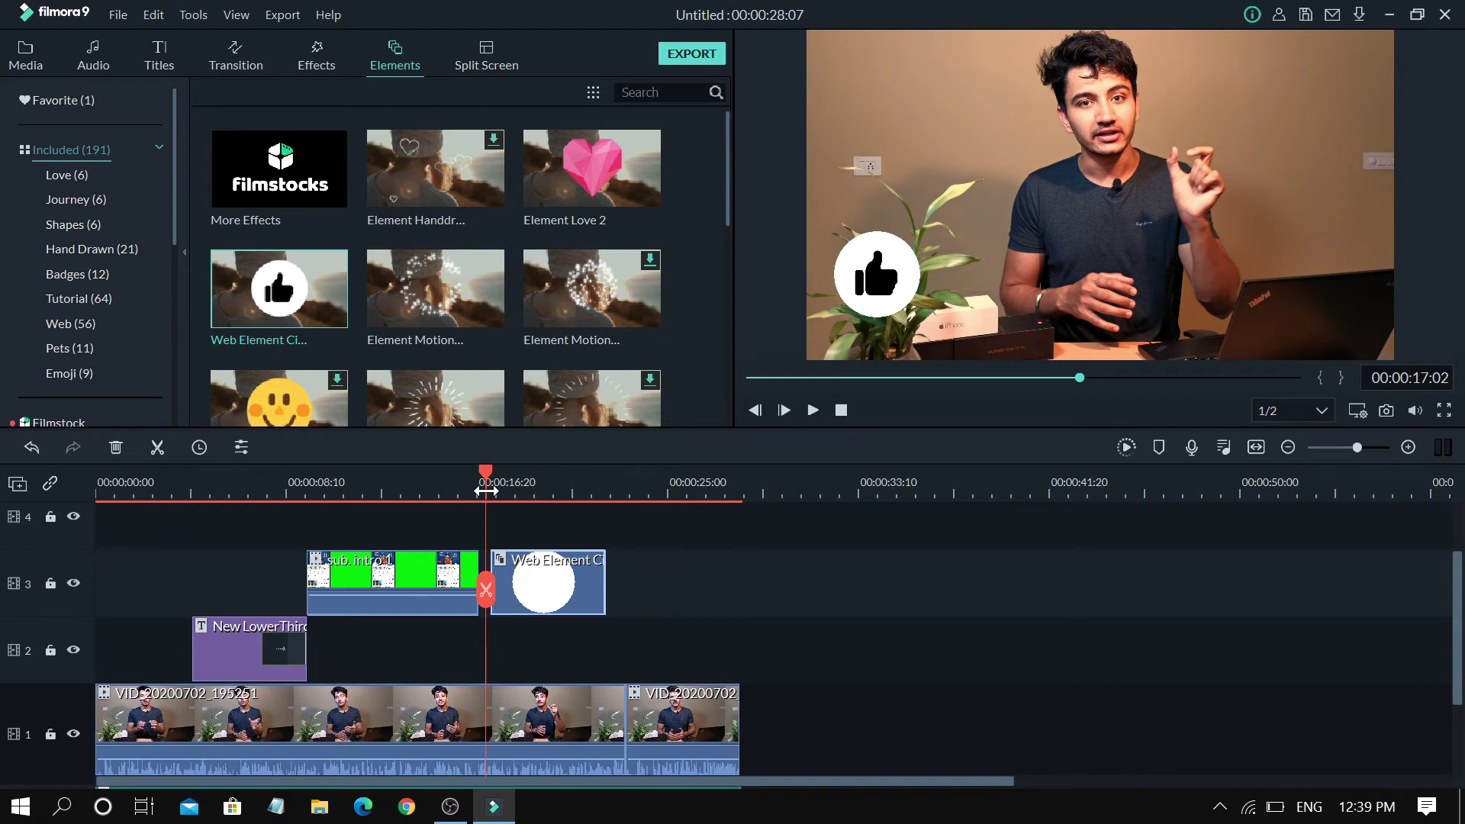
drag(486, 491, 535, 490)
scroll(448, 252, down, 10)
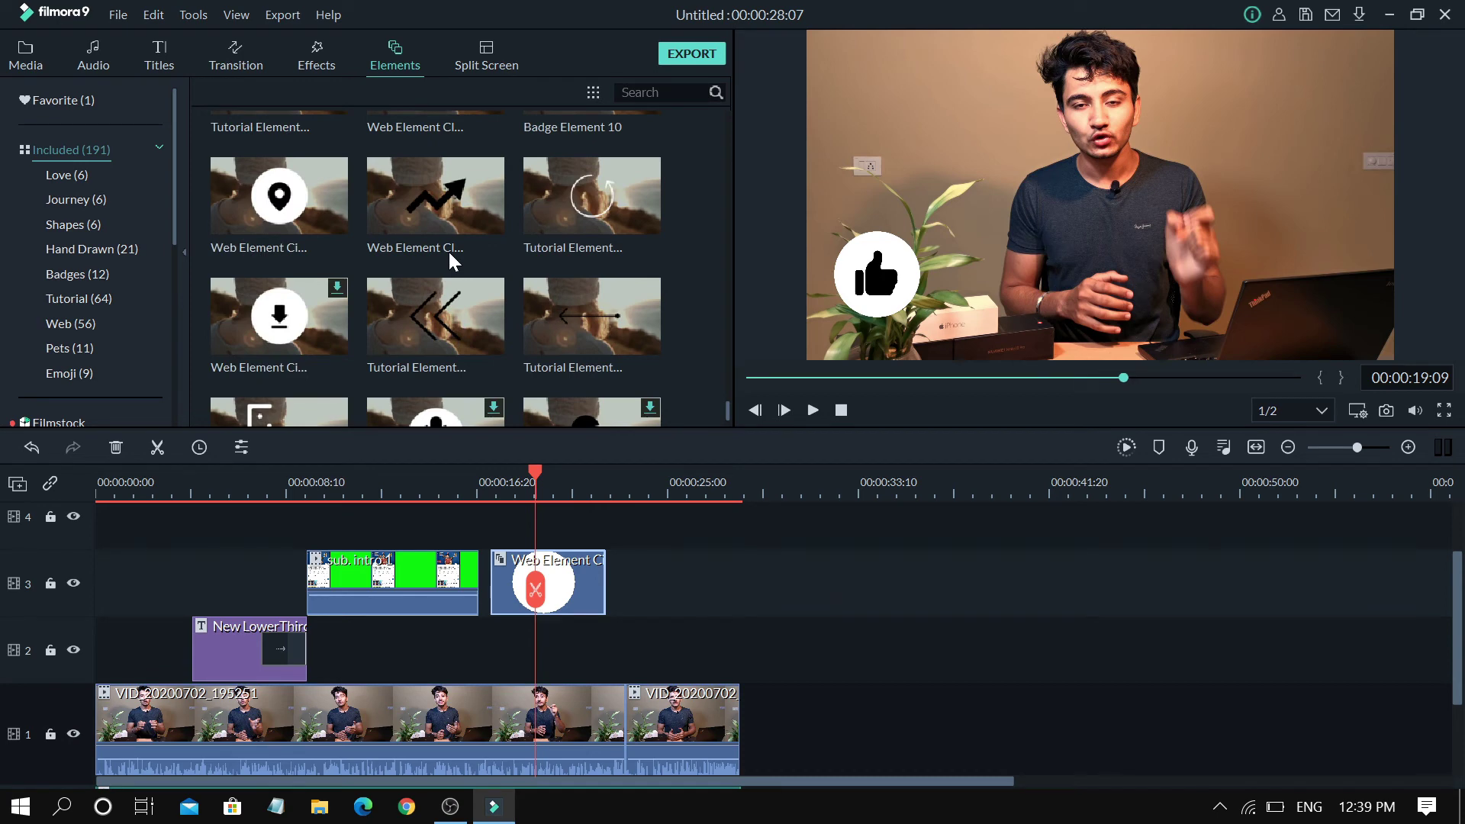
scroll(449, 252, up, 10)
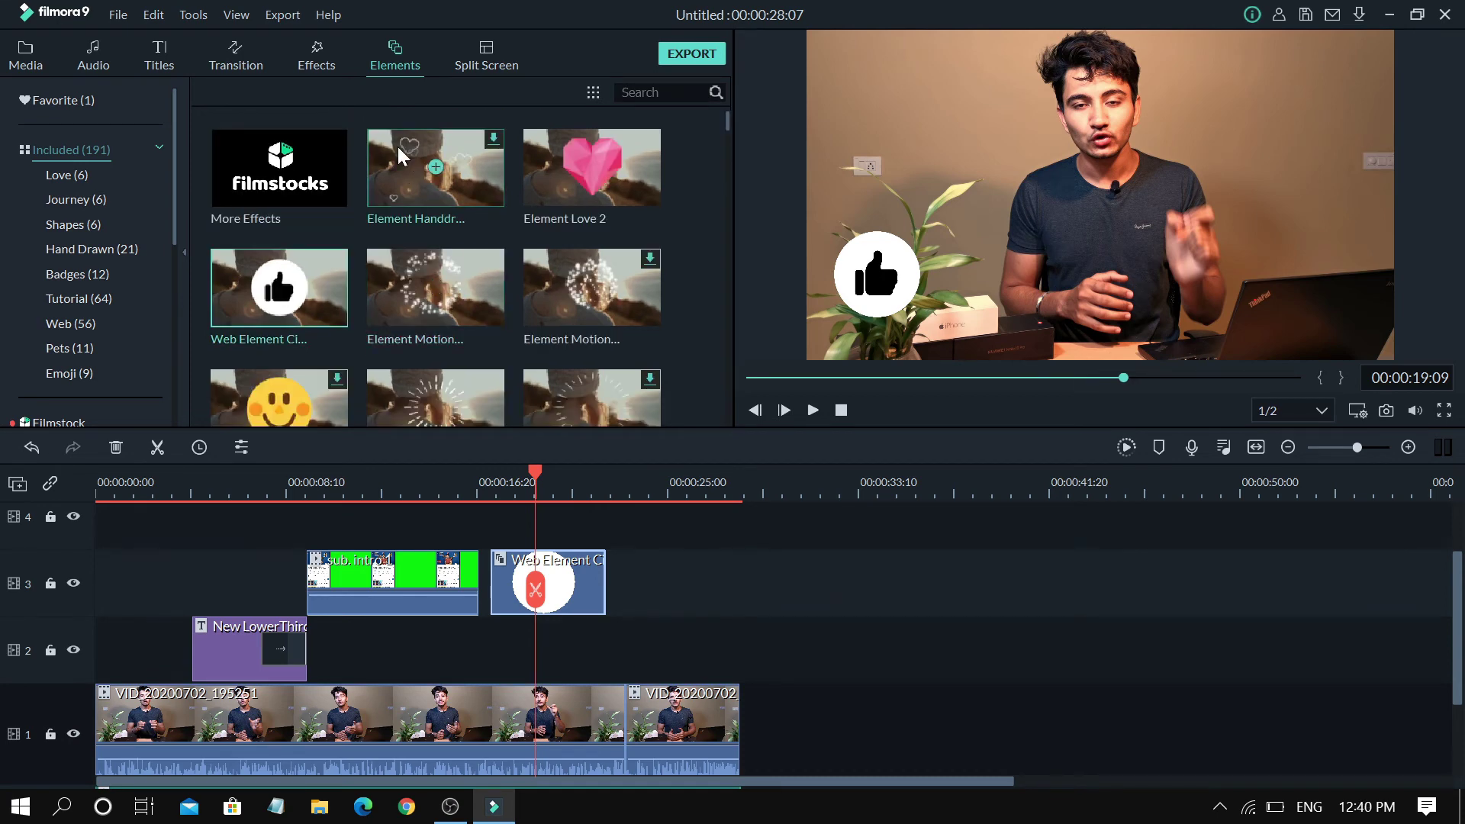
Add the slanted three-panel Split Screen 11 layout to track 3 above the second video clip and show it at 00:00:24:19.
click(492, 61)
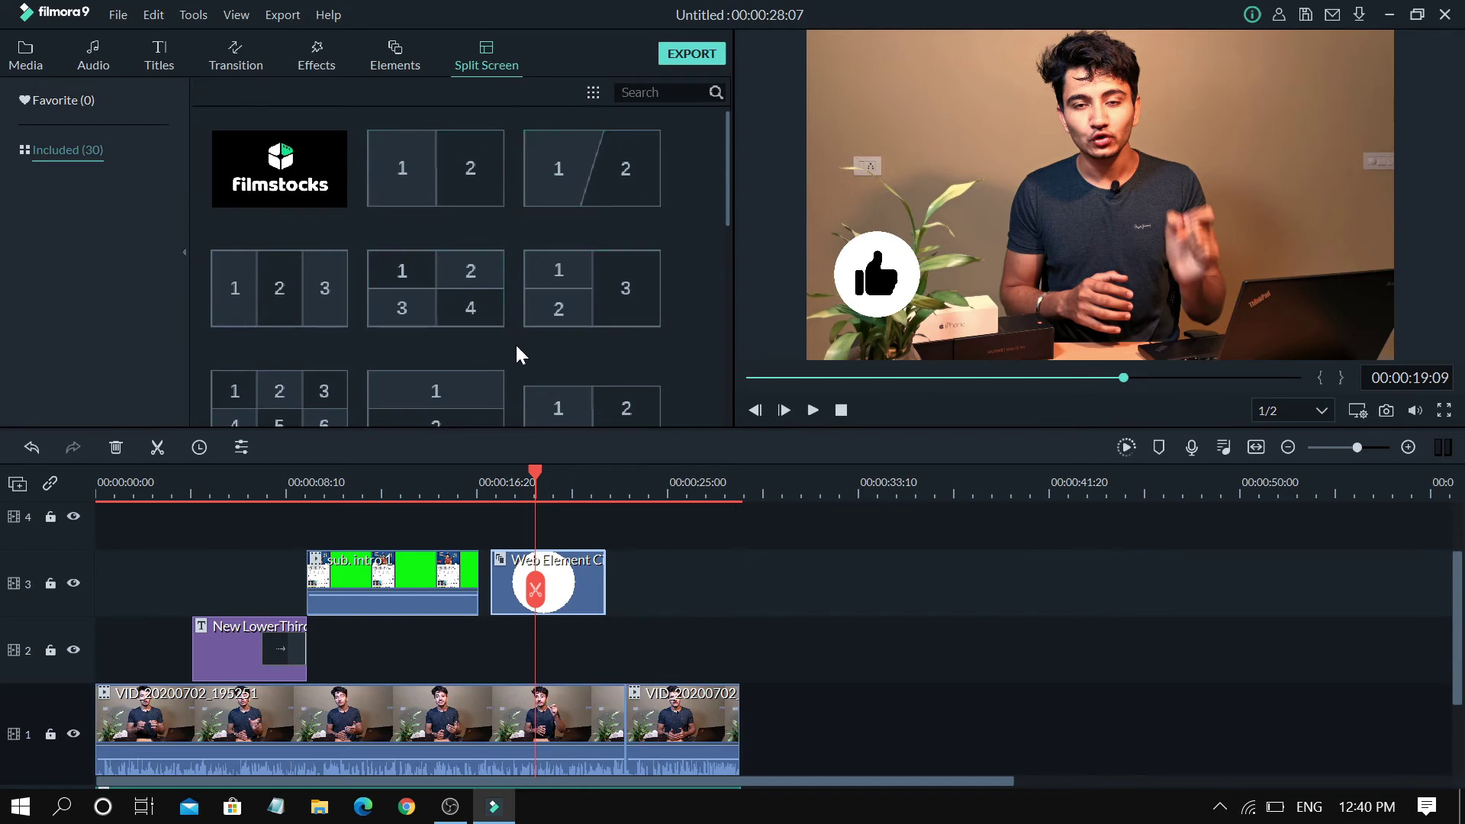
scroll(514, 348, down, 5)
drag(544, 229, 644, 583)
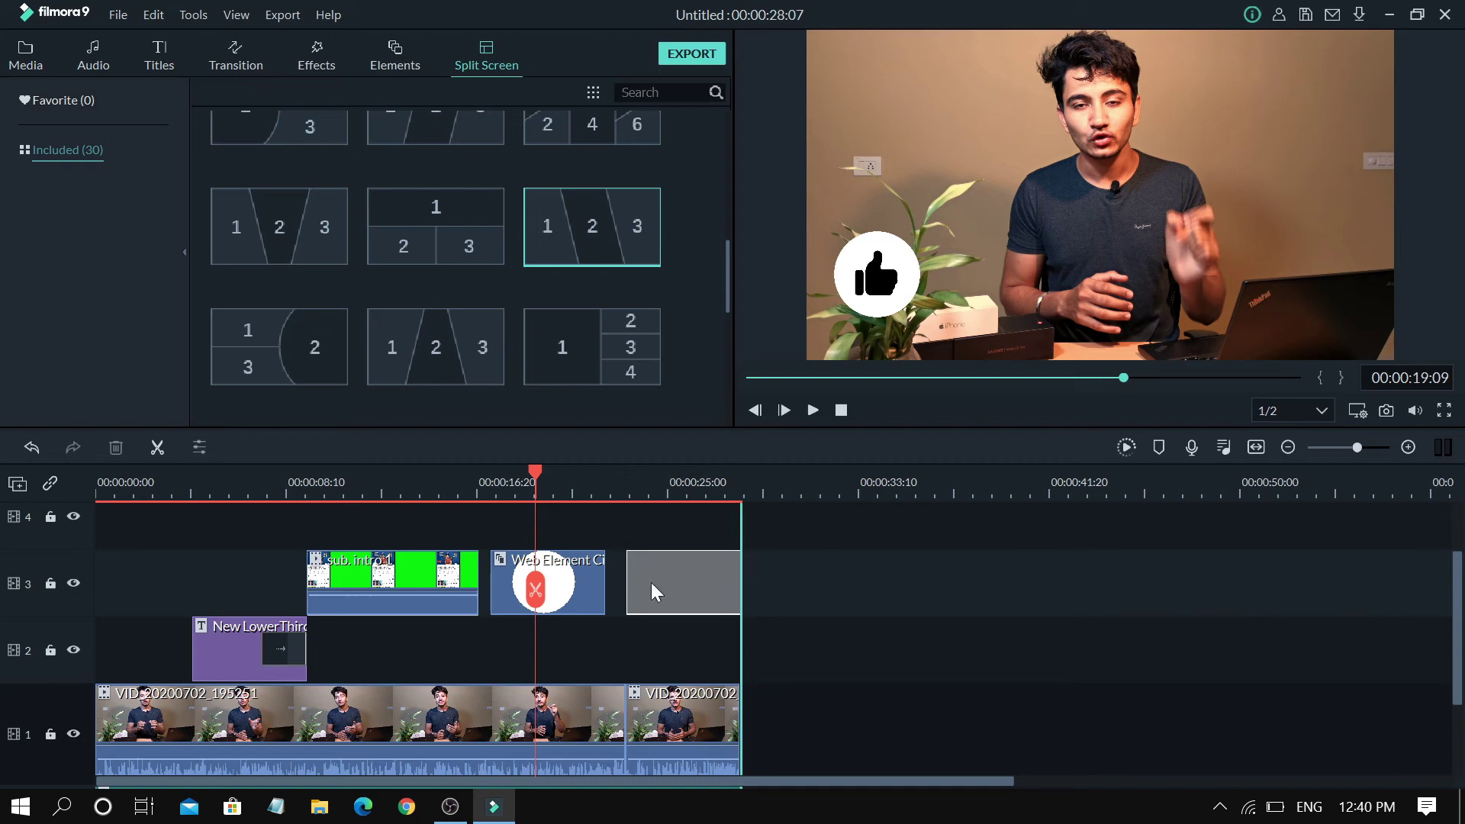
drag(675, 581, 674, 581)
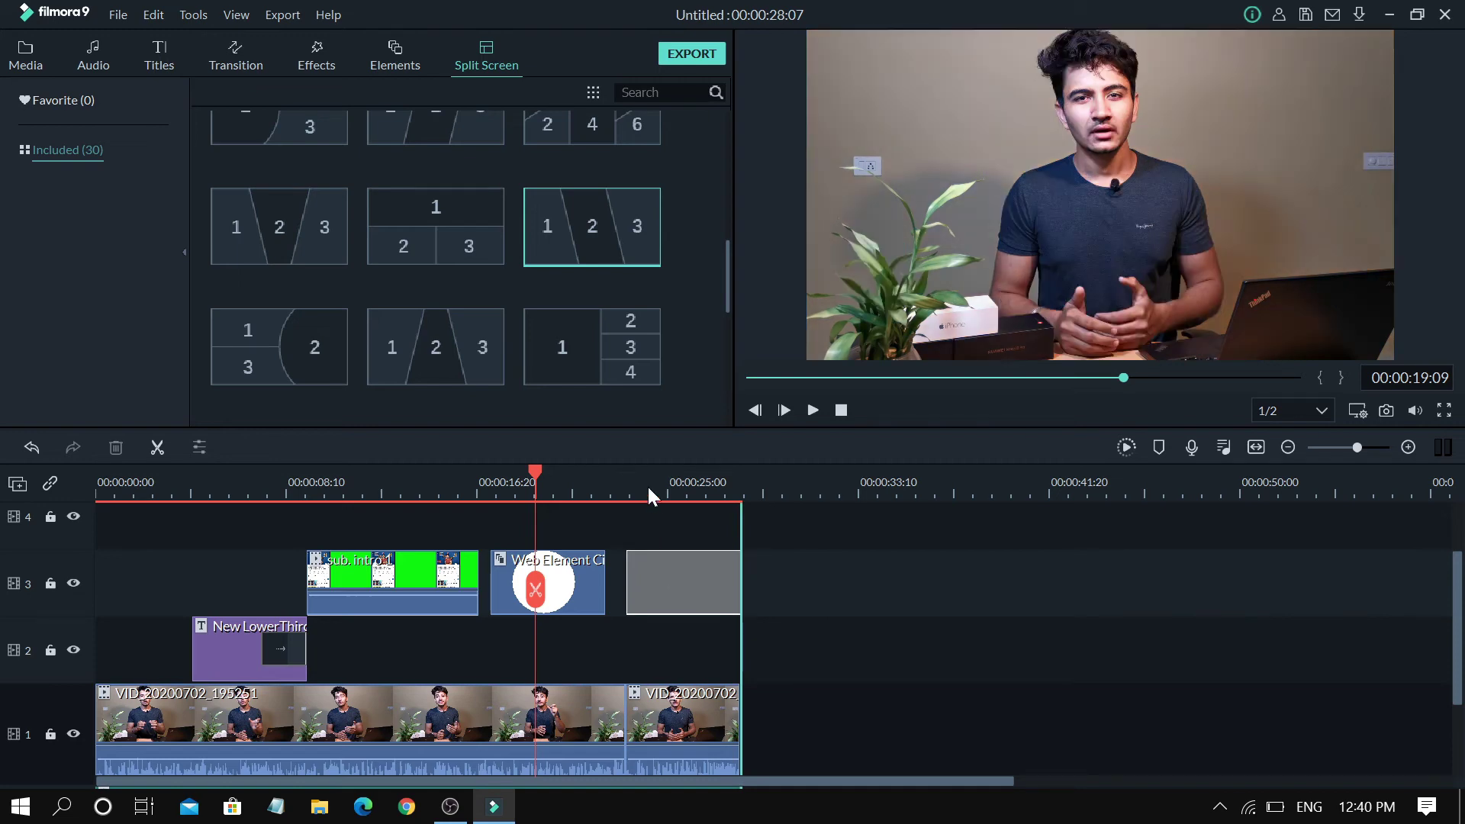
click(640, 497)
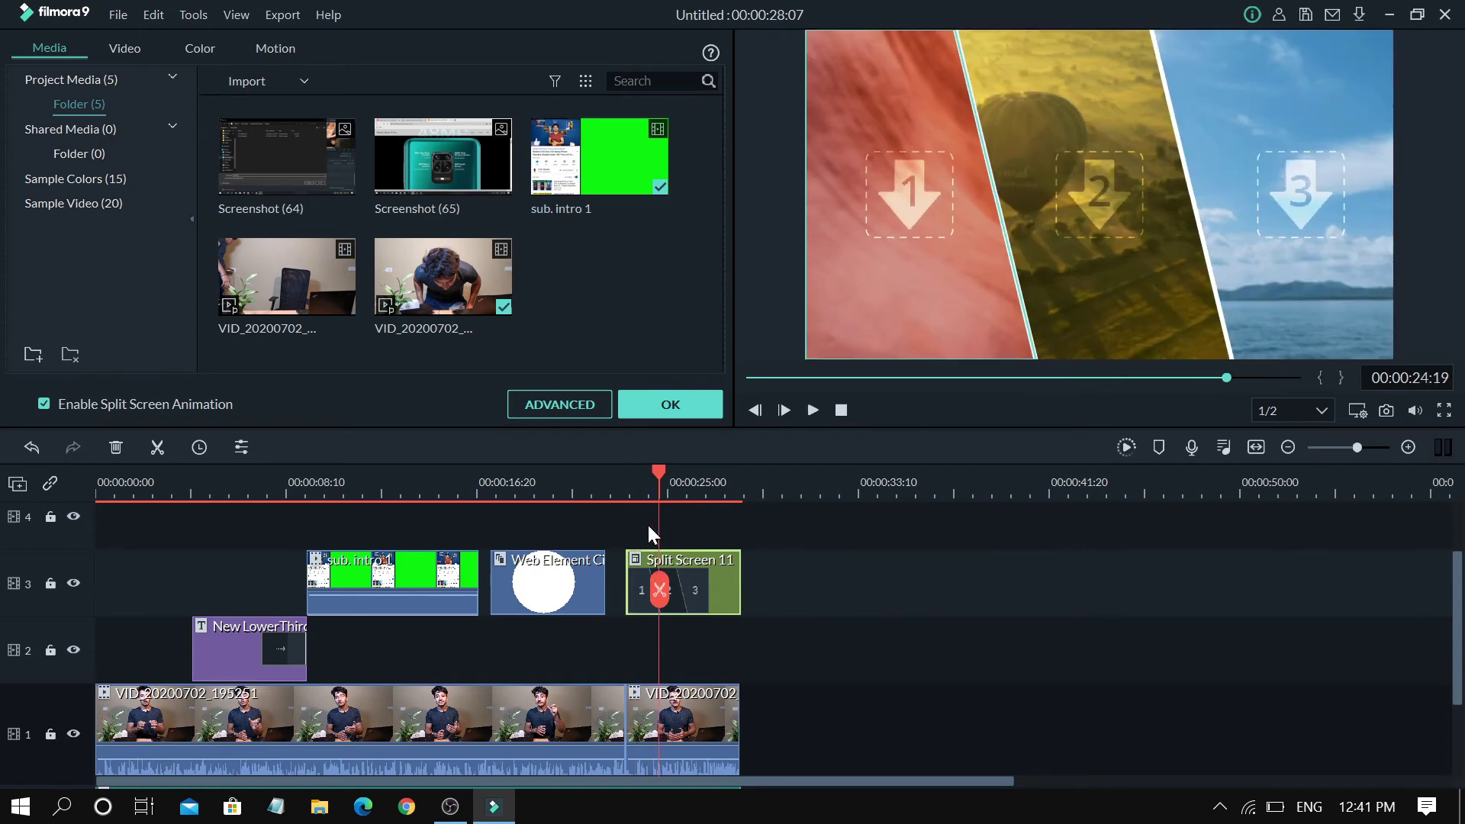
Fill the split screen in its advanced editor with Screenshot (64) in panel 1, sub. intro 1 in panel 2 and Screenshot (65) in panel 3.
click(580, 406)
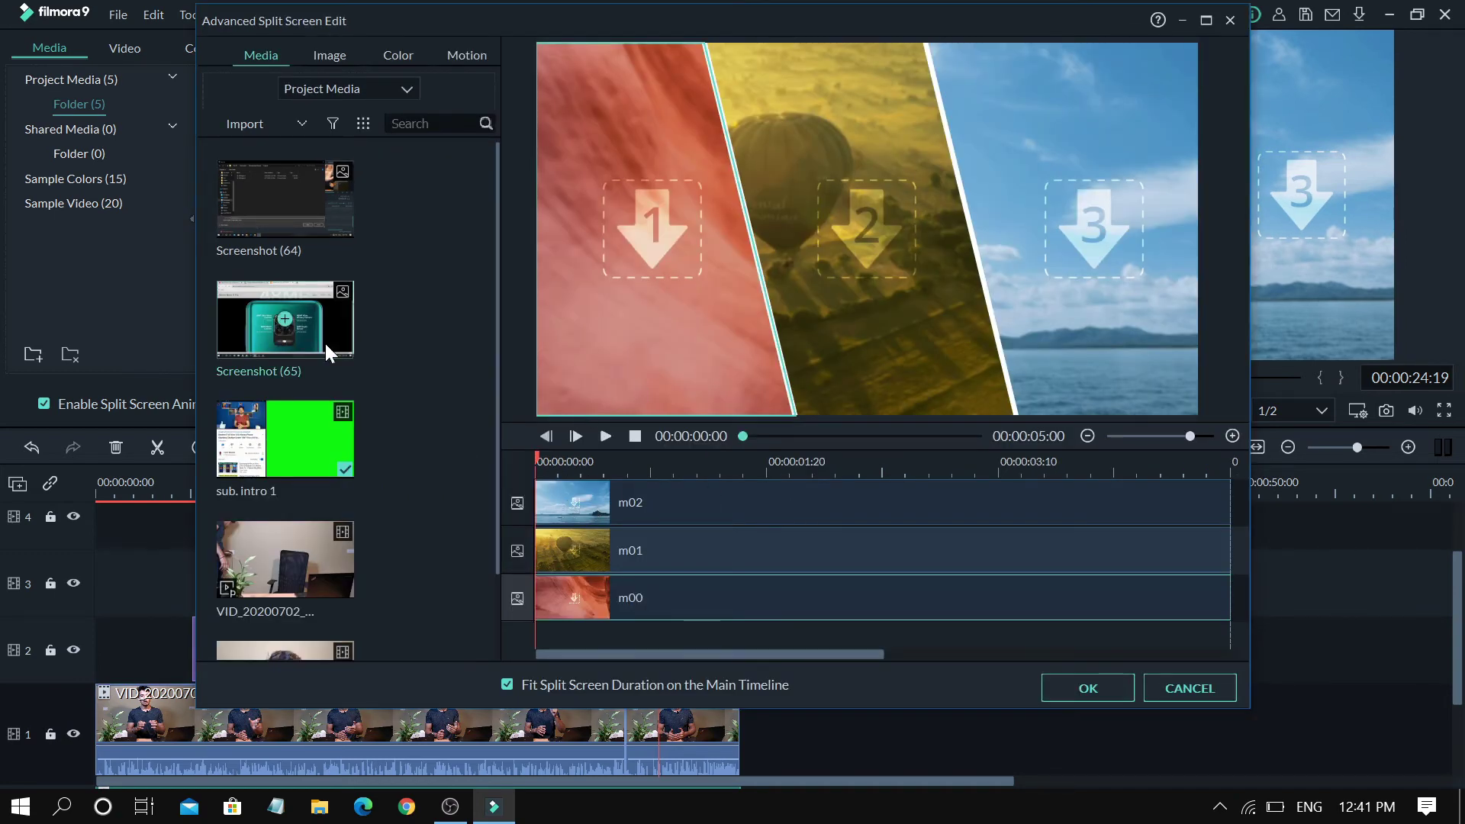
drag(323, 343, 563, 498)
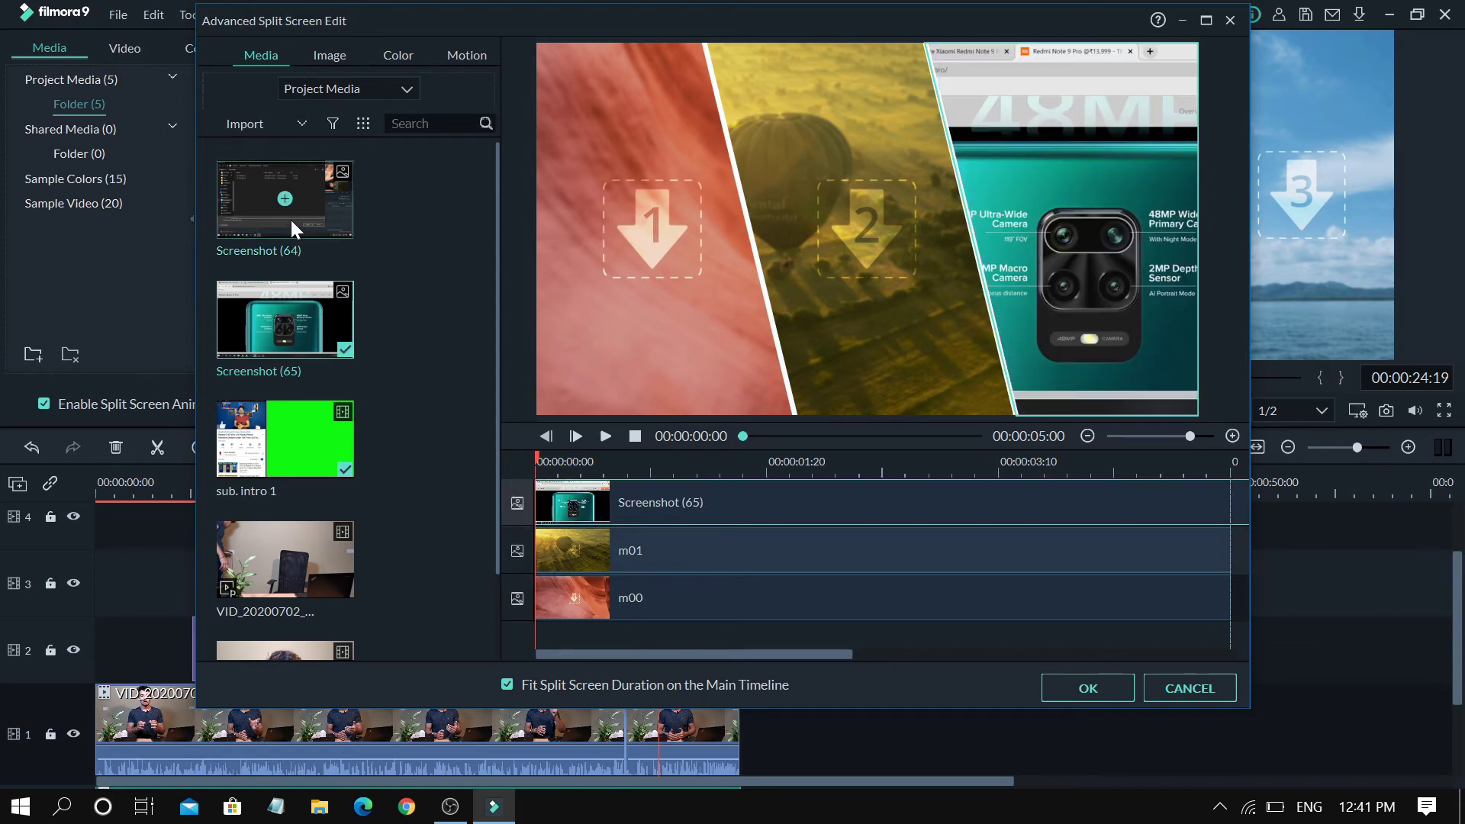
drag(310, 433, 561, 552)
drag(281, 223, 588, 598)
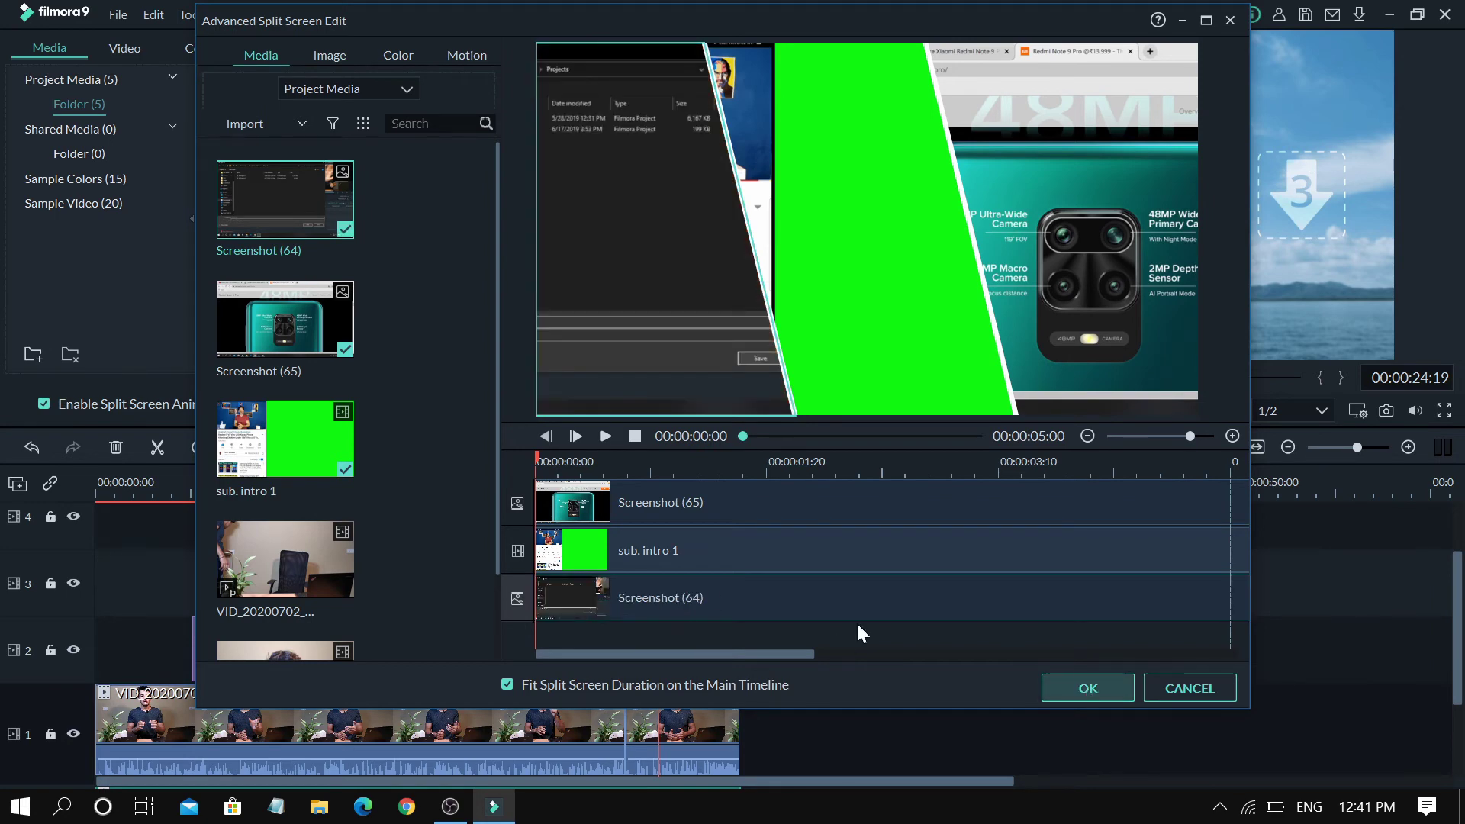
click(1149, 689)
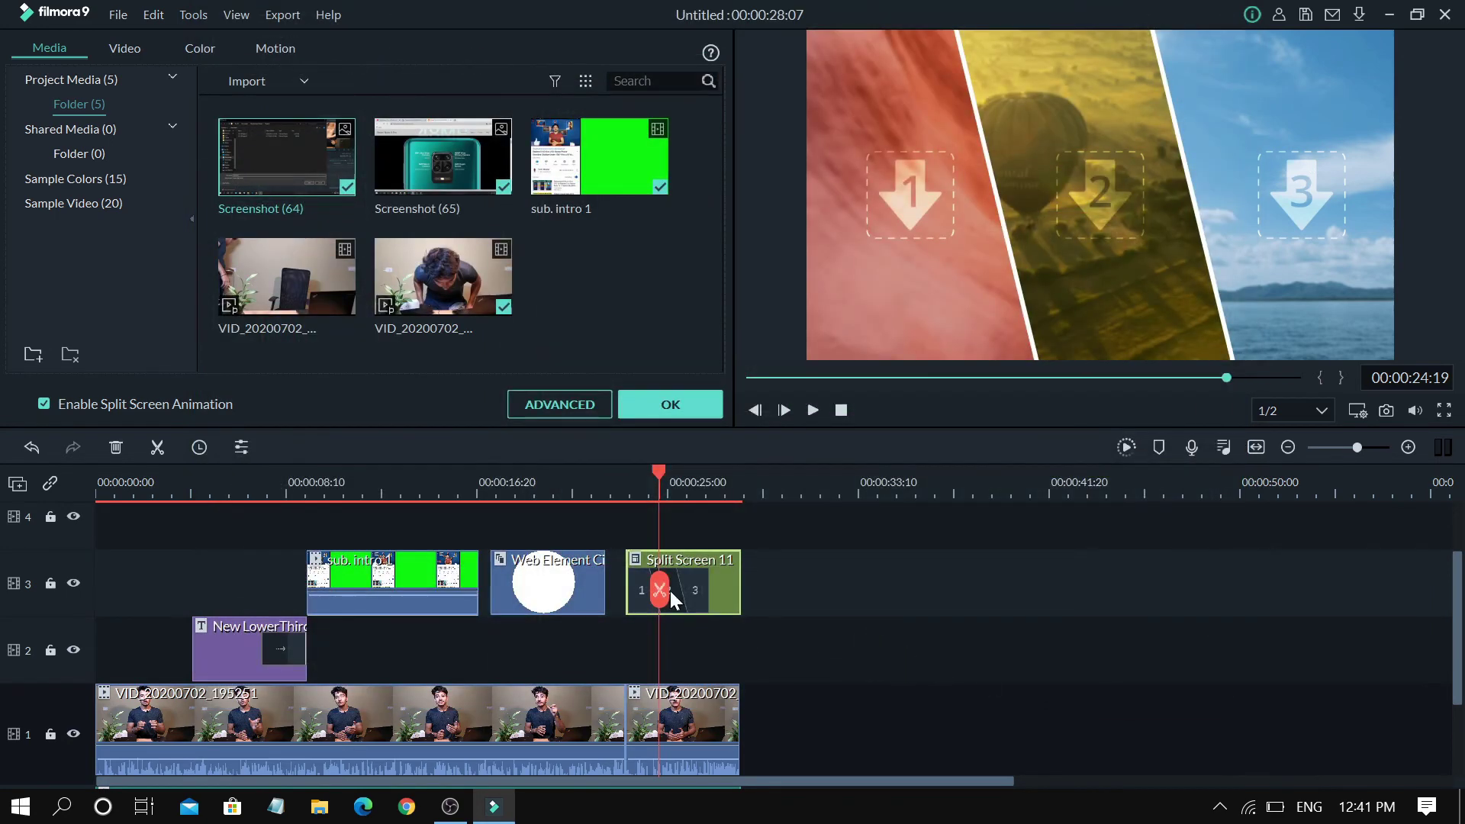
Preview the filled split screen from 00:00:22:11 and delete it from track 3.
click(606, 489)
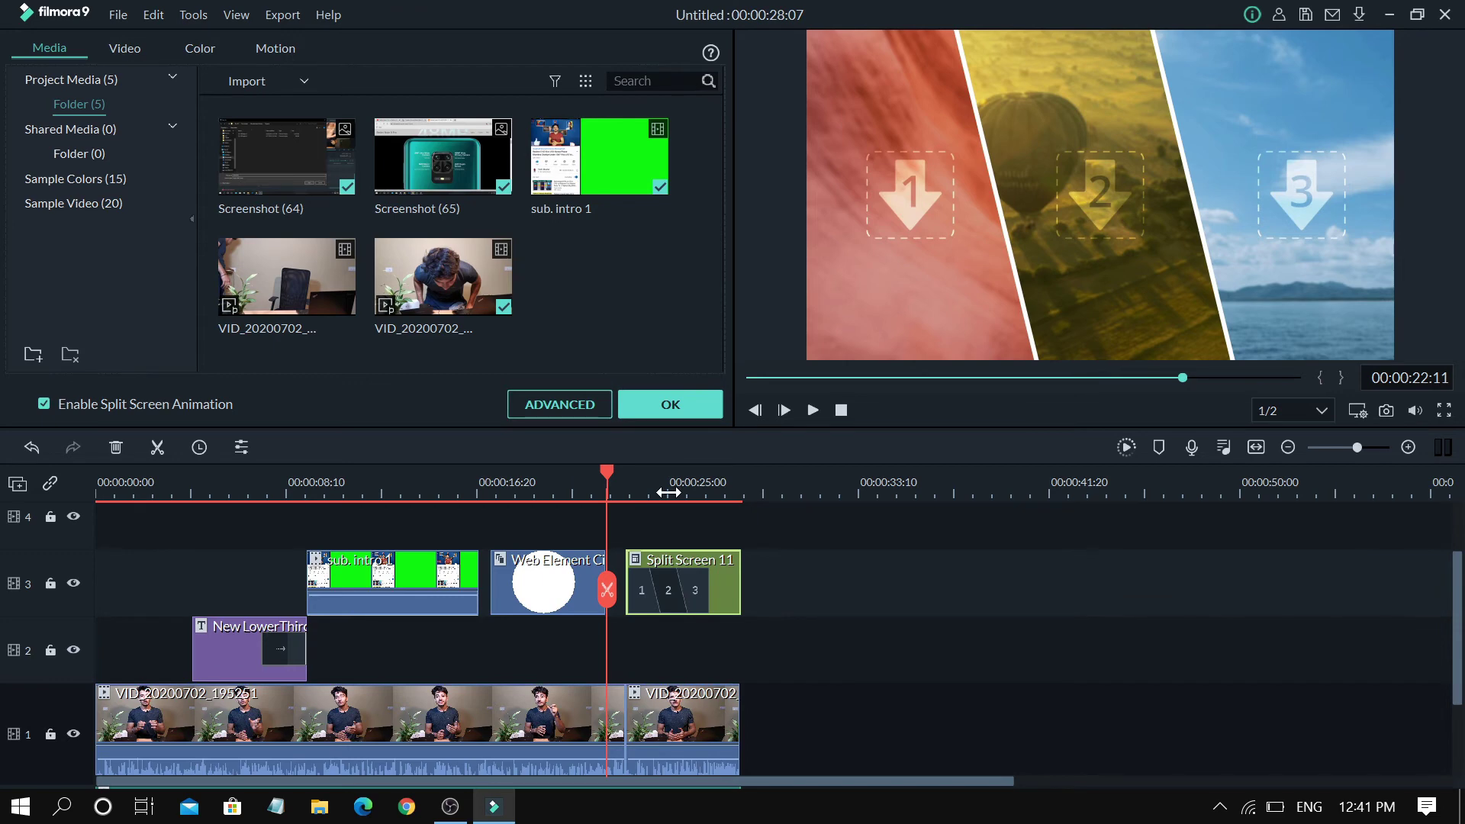
key(space)
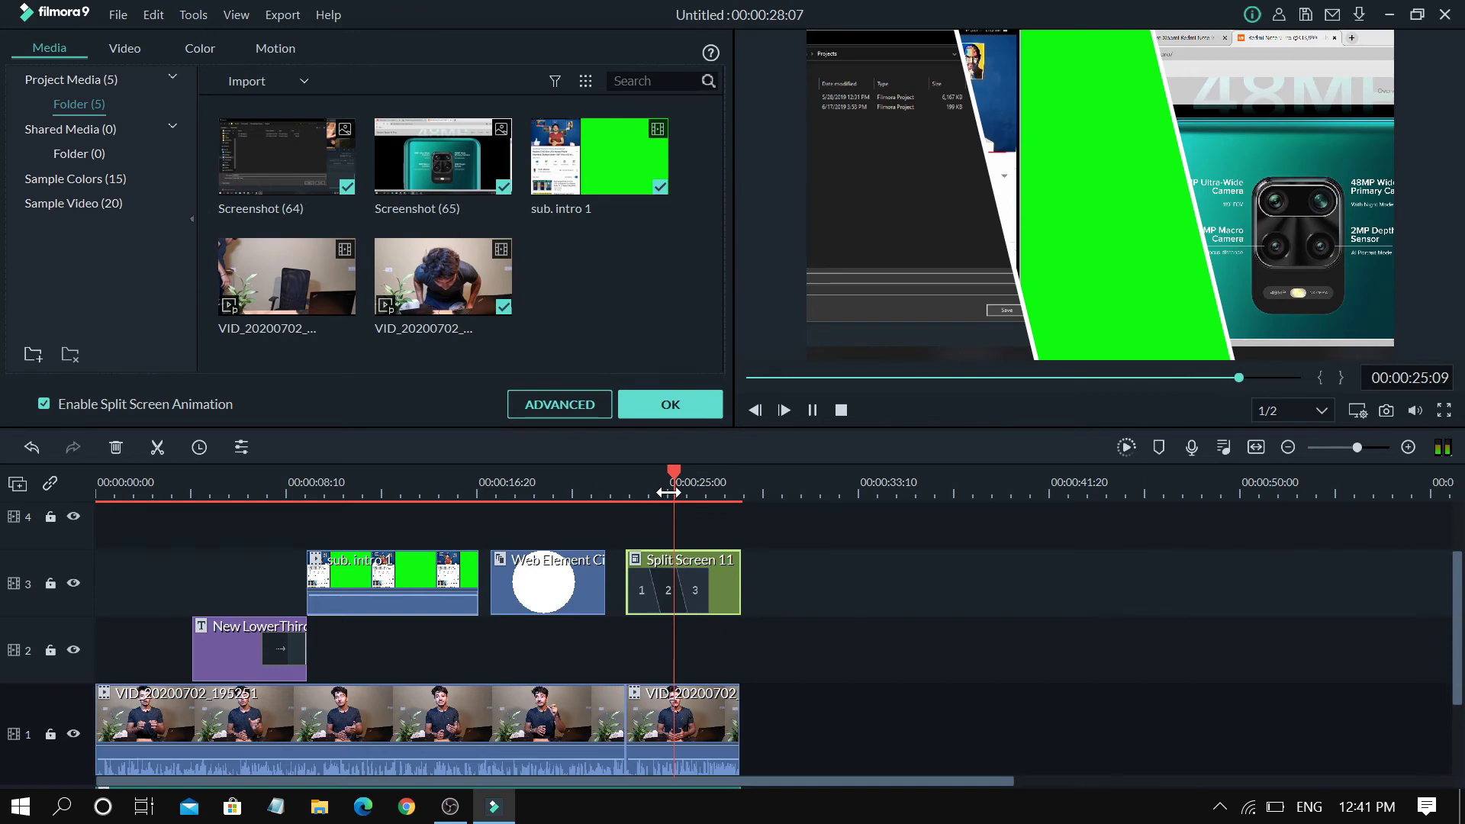
key(space)
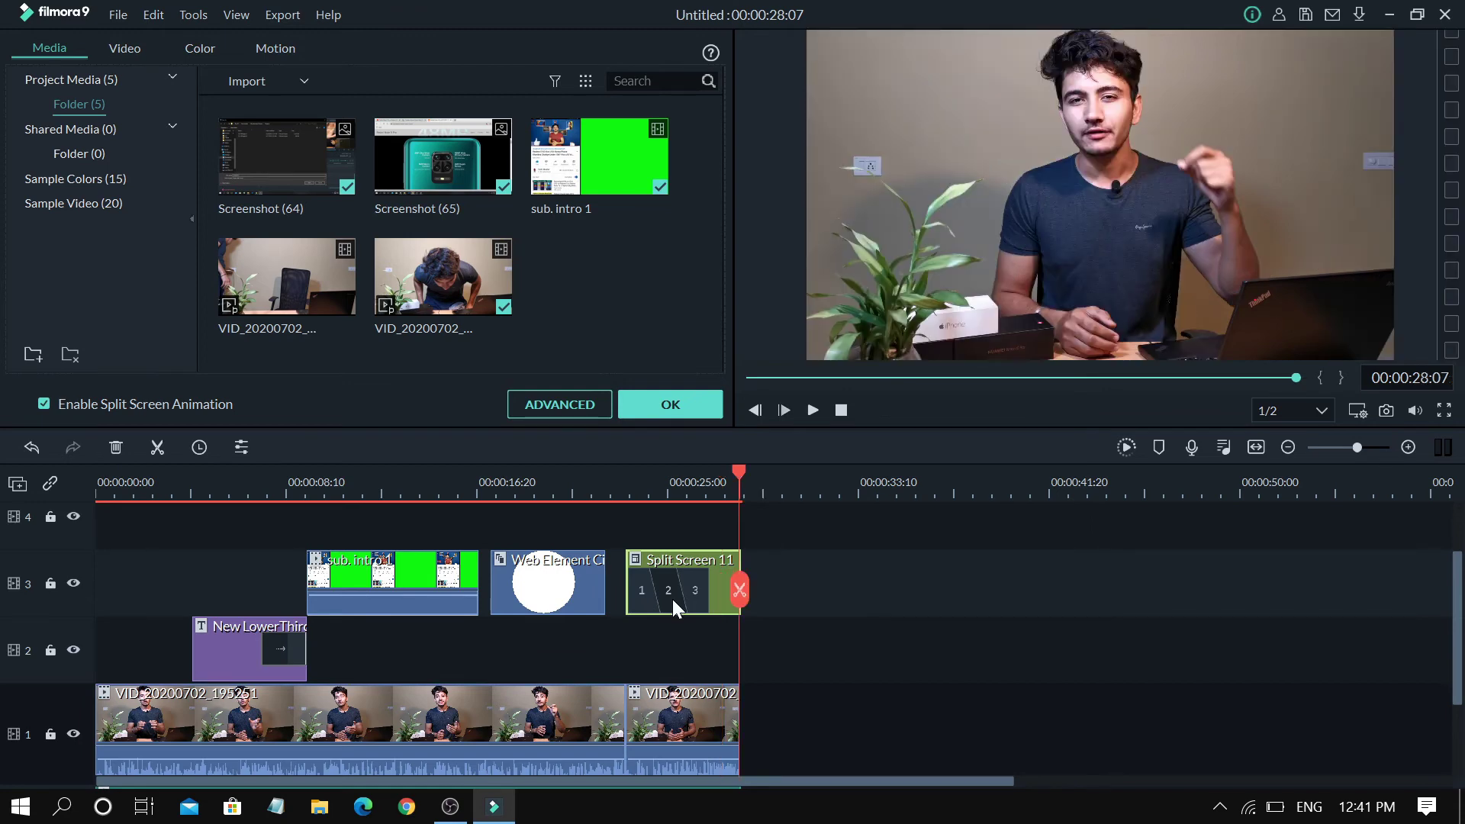
key(Delete)
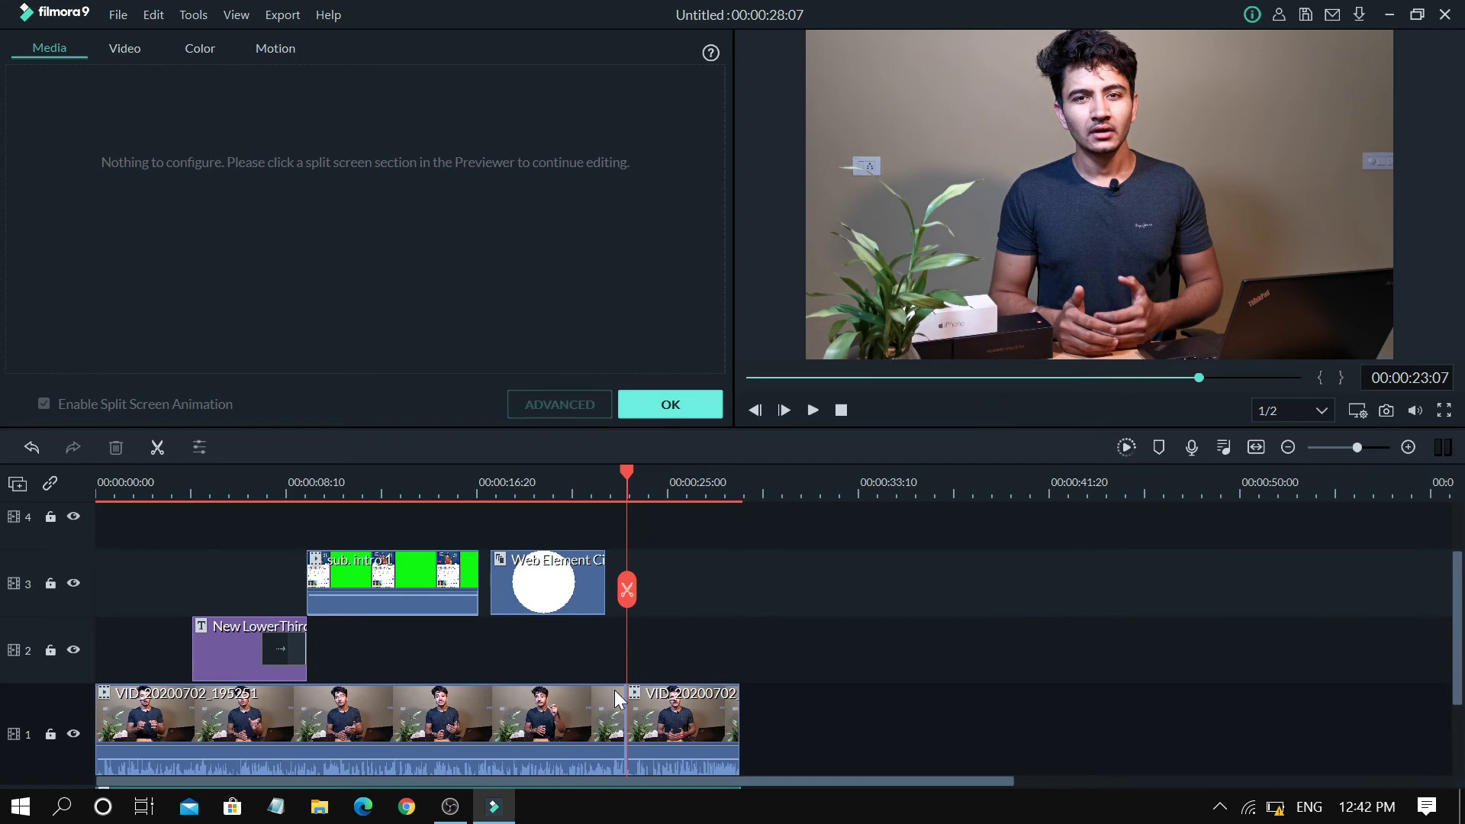
click(615, 519)
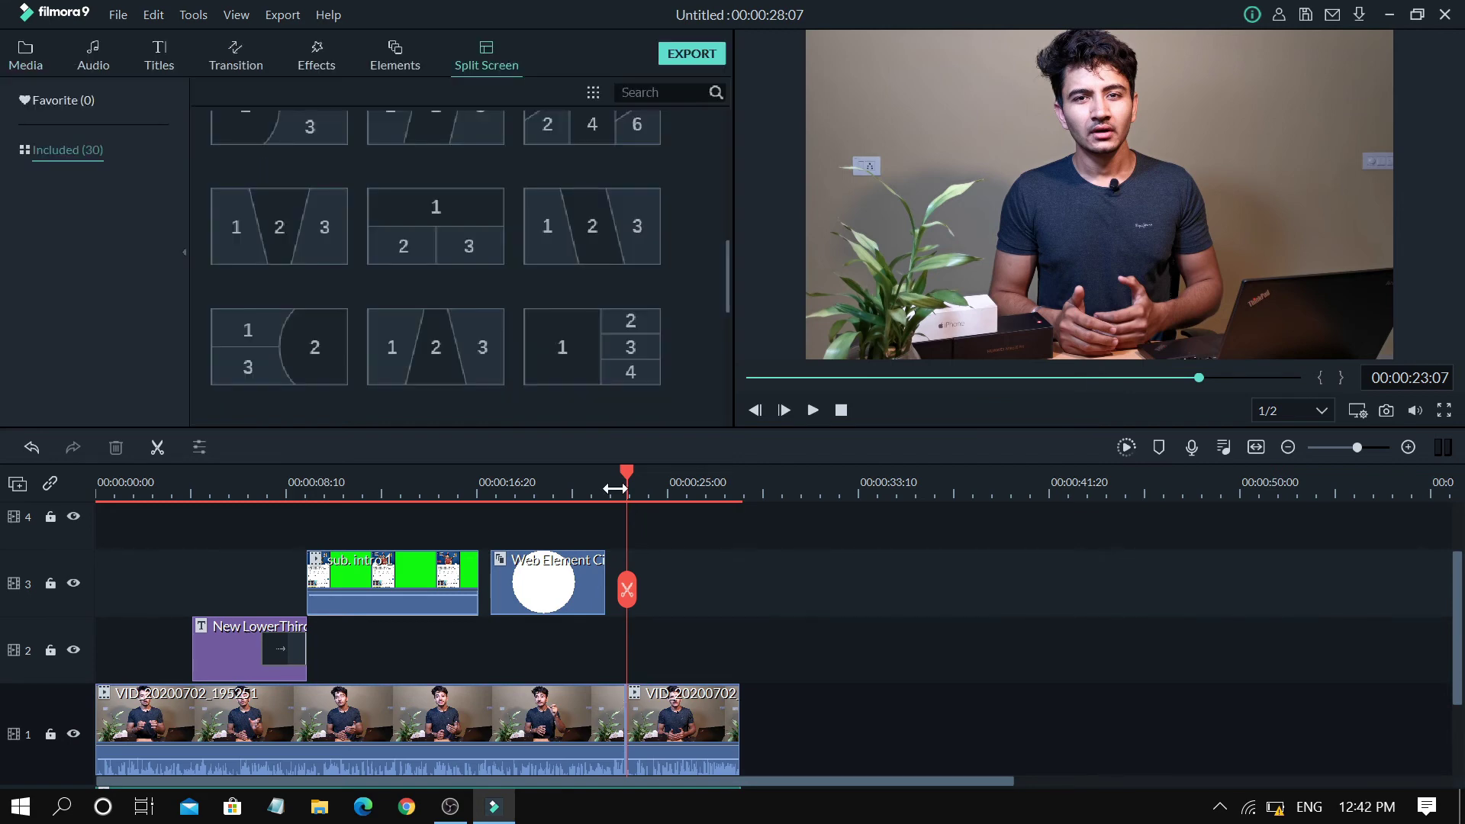
Add the Linear 14 transition at the cut between the two video clips on track 1.
click(615, 488)
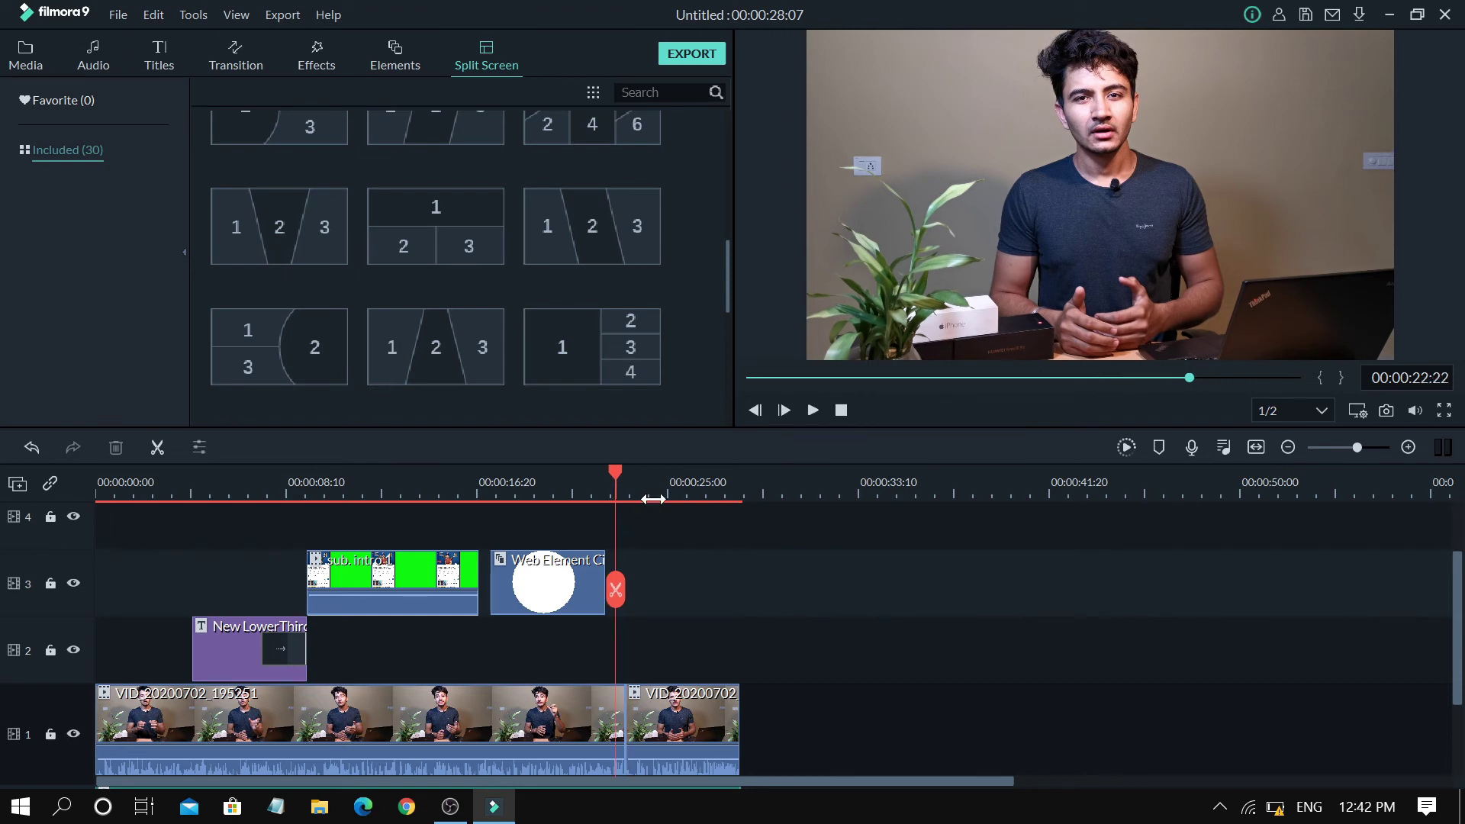
click(637, 492)
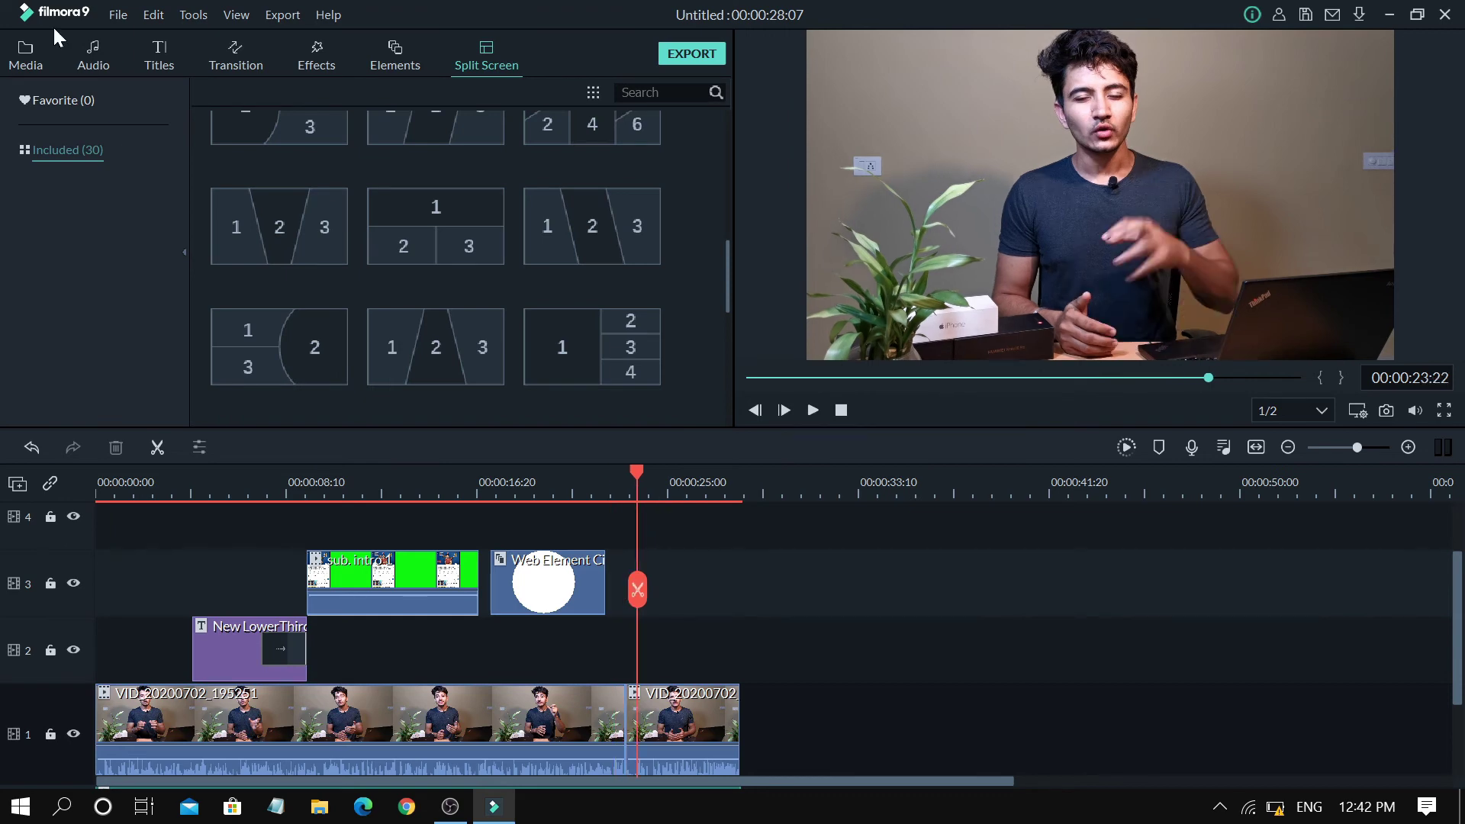
click(27, 57)
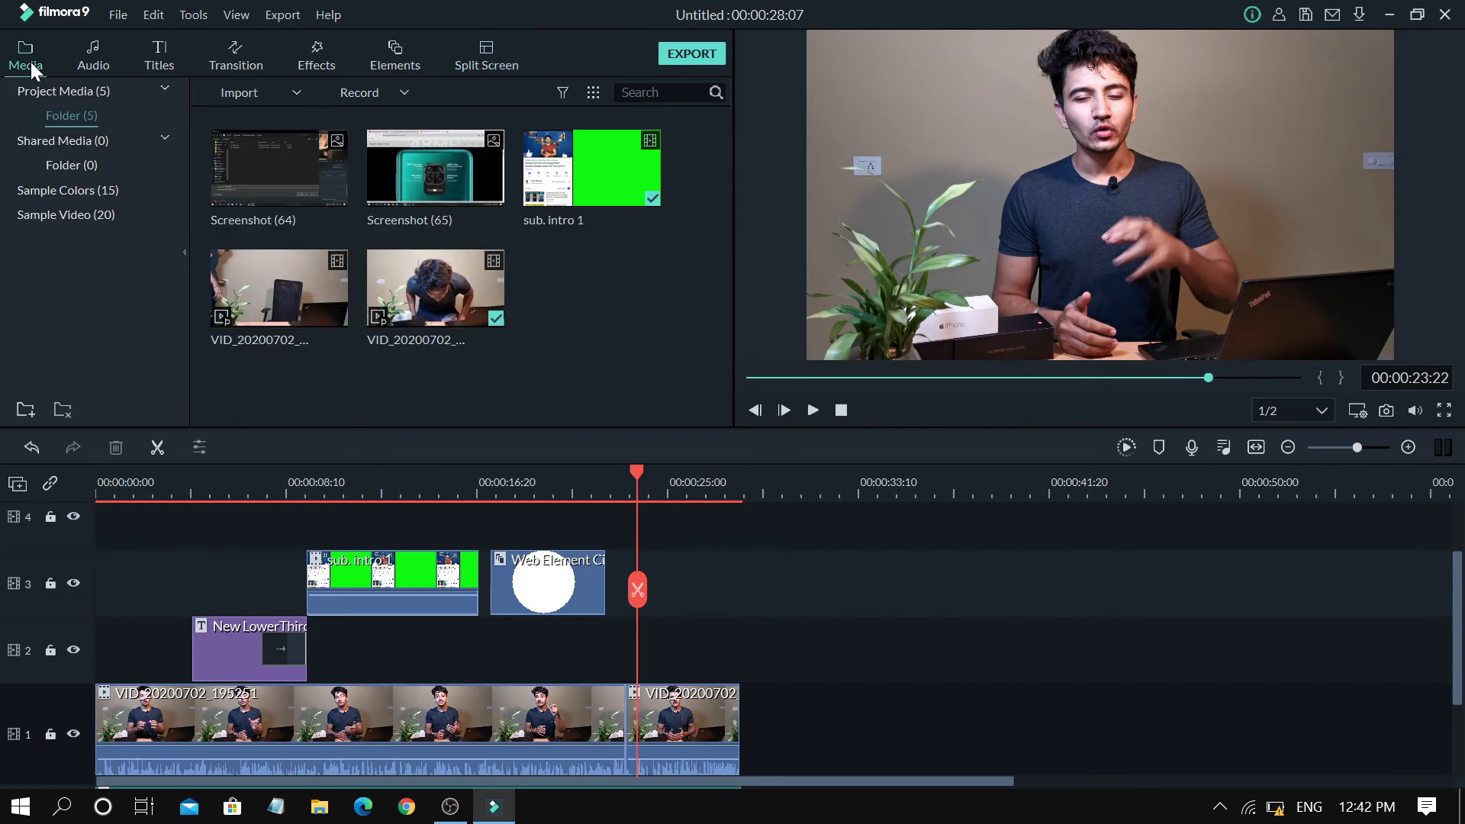
click(236, 58)
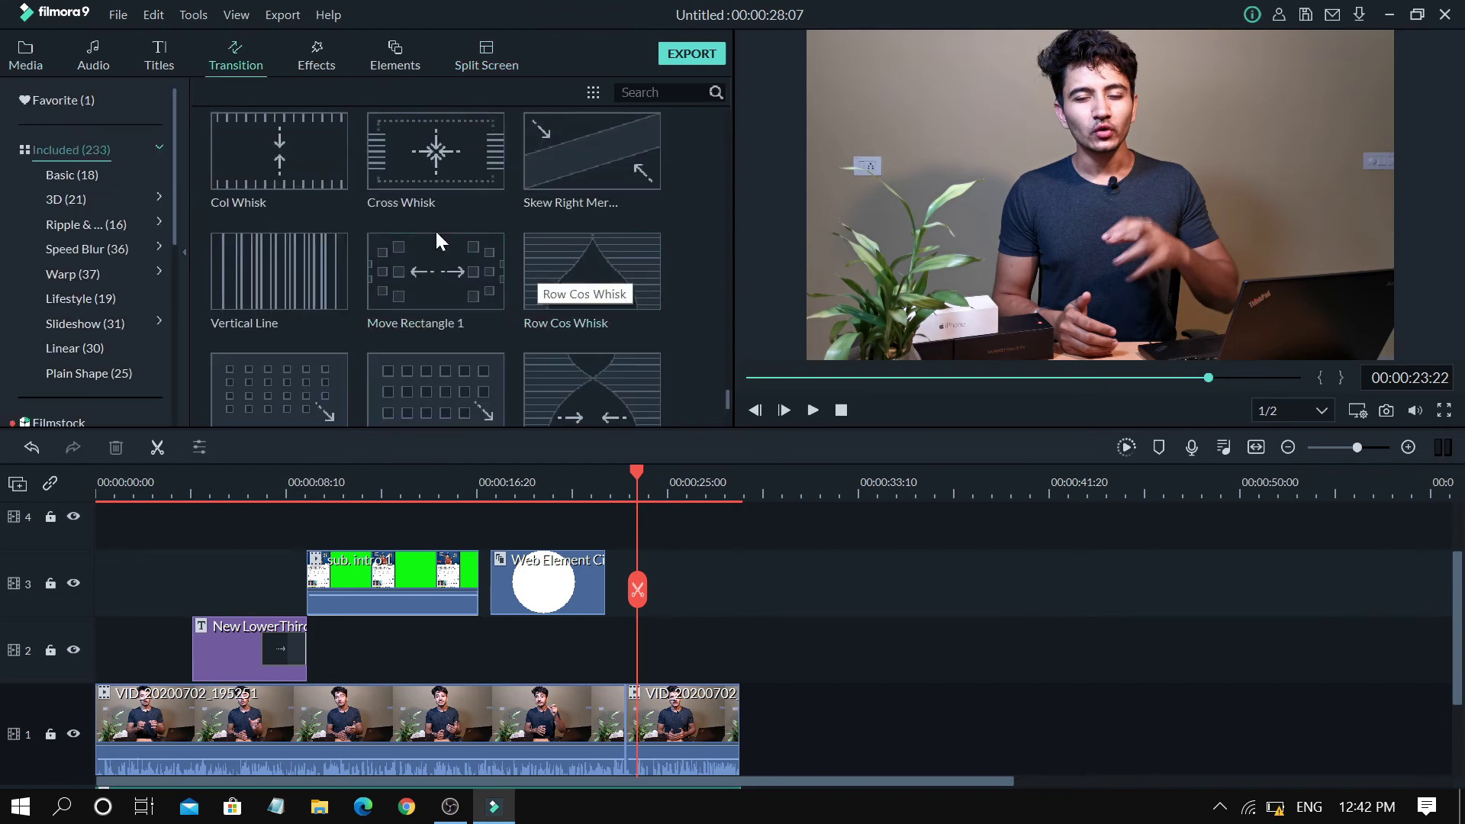
click(112, 351)
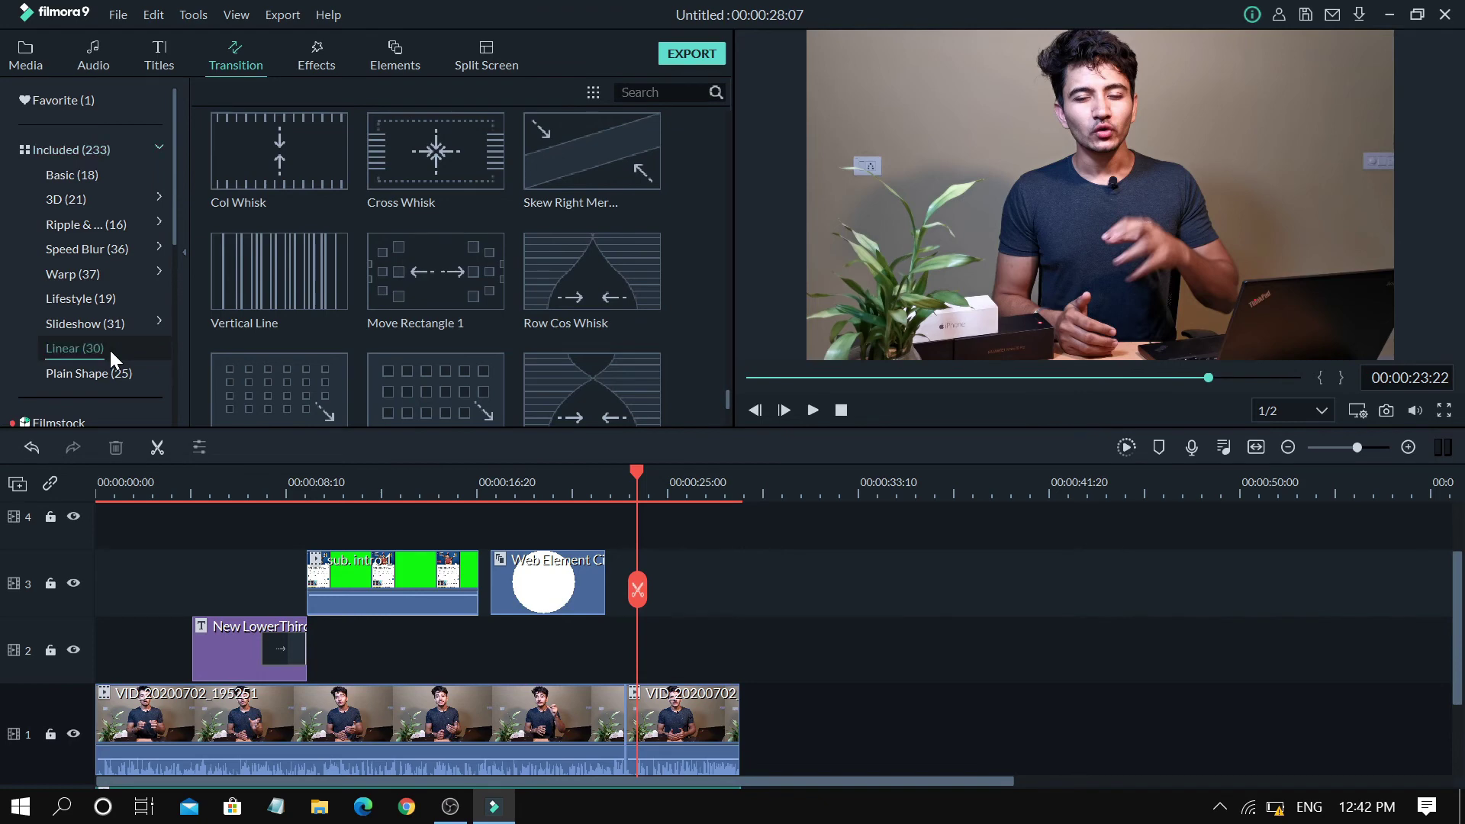
drag(496, 299, 618, 708)
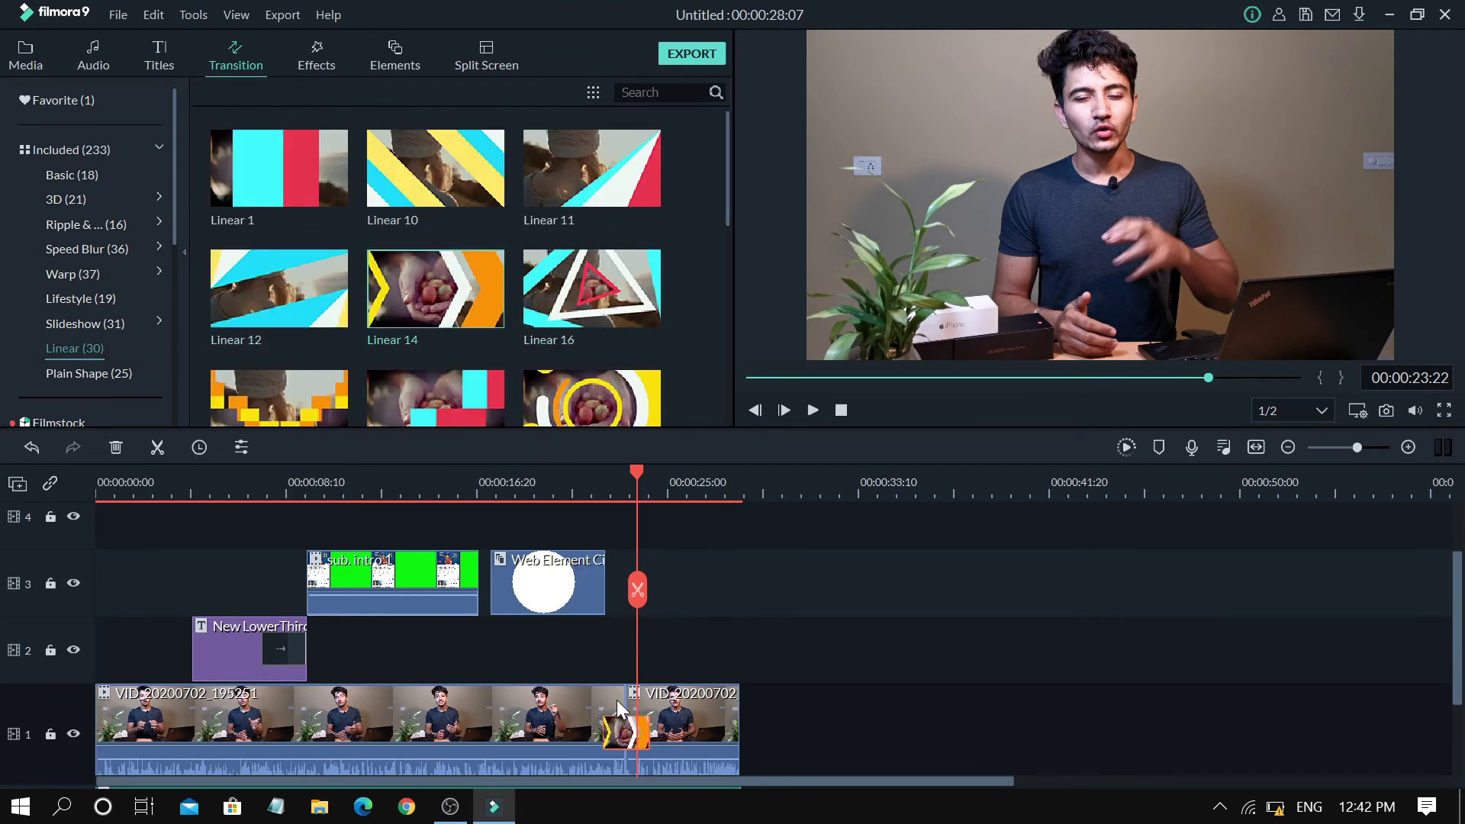
Preview the transition from 00:00:21:11 and look over all the timeline tracks down to the music.
click(584, 486)
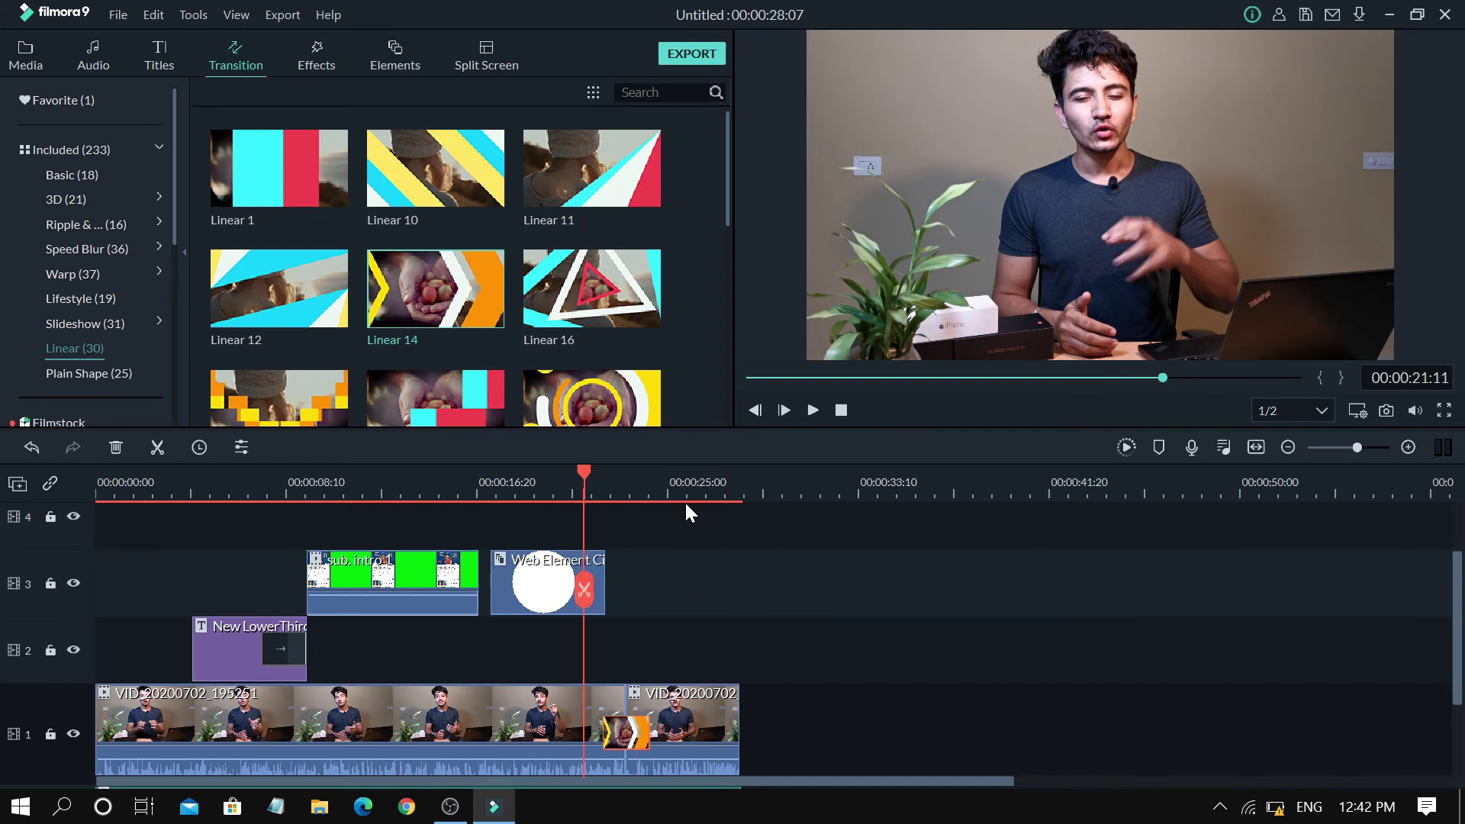
key(space)
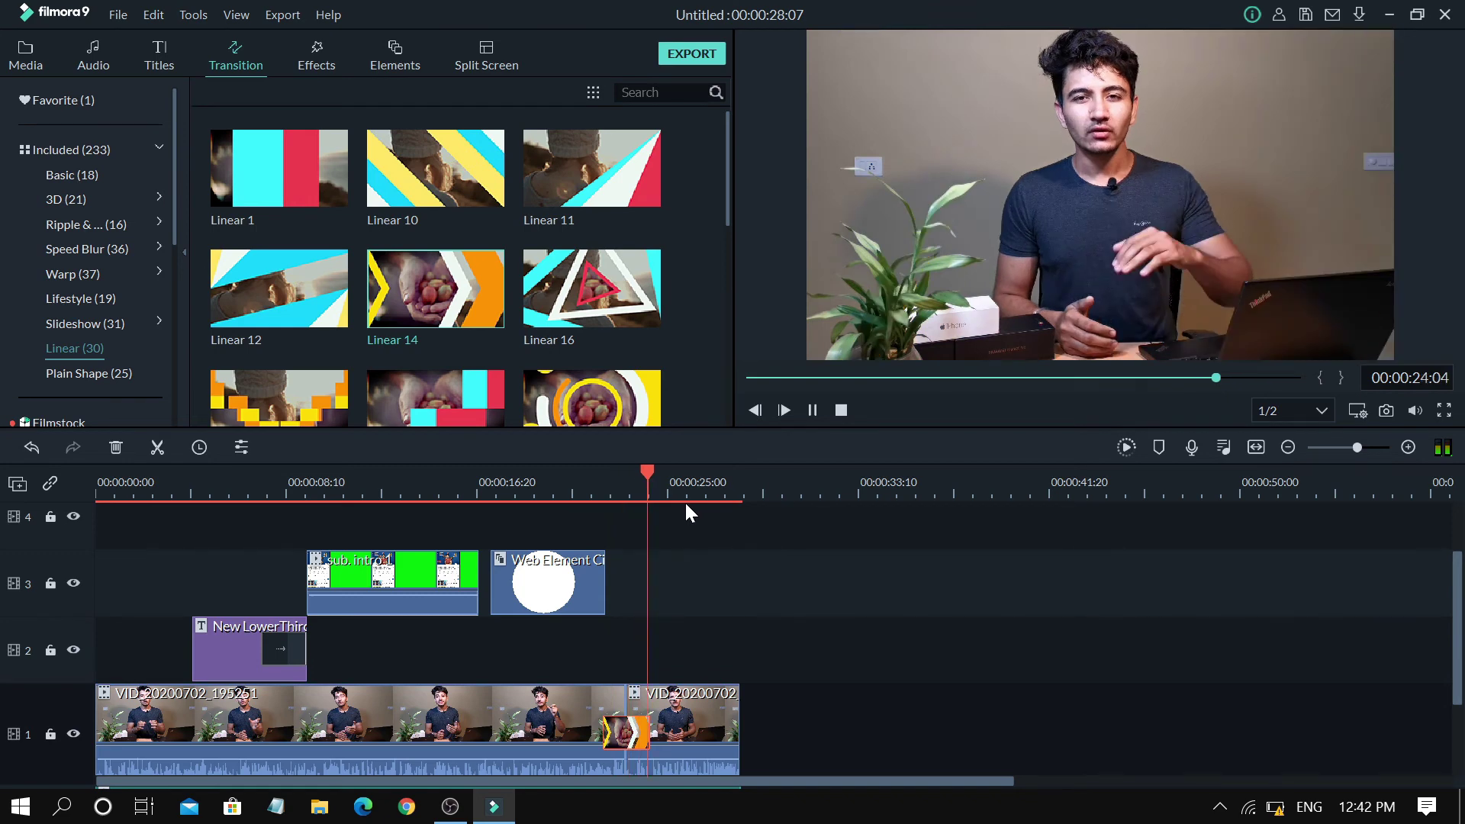
key(space)
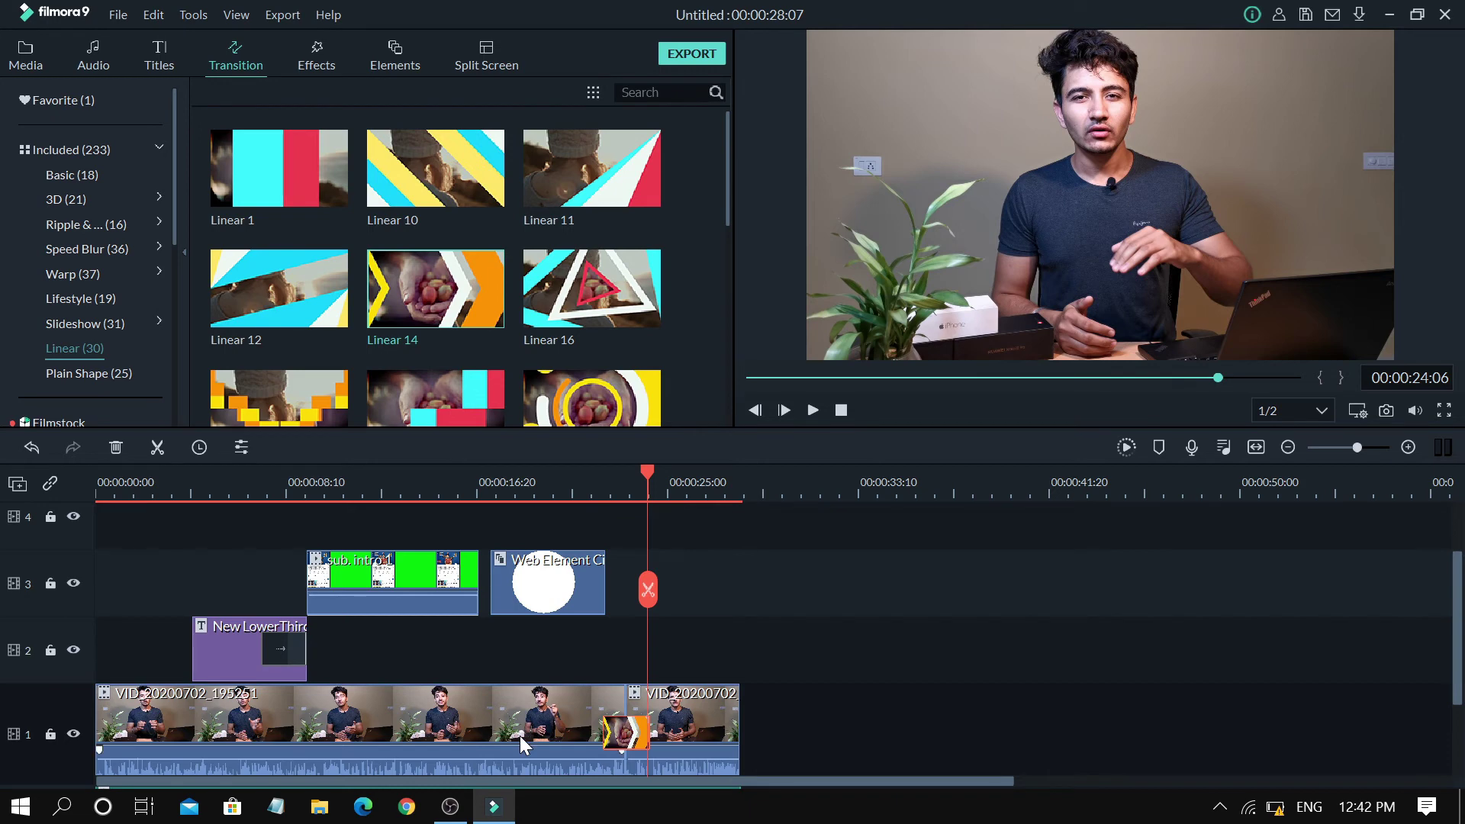
scroll(573, 657, down, 1)
scroll(575, 659, up, 2)
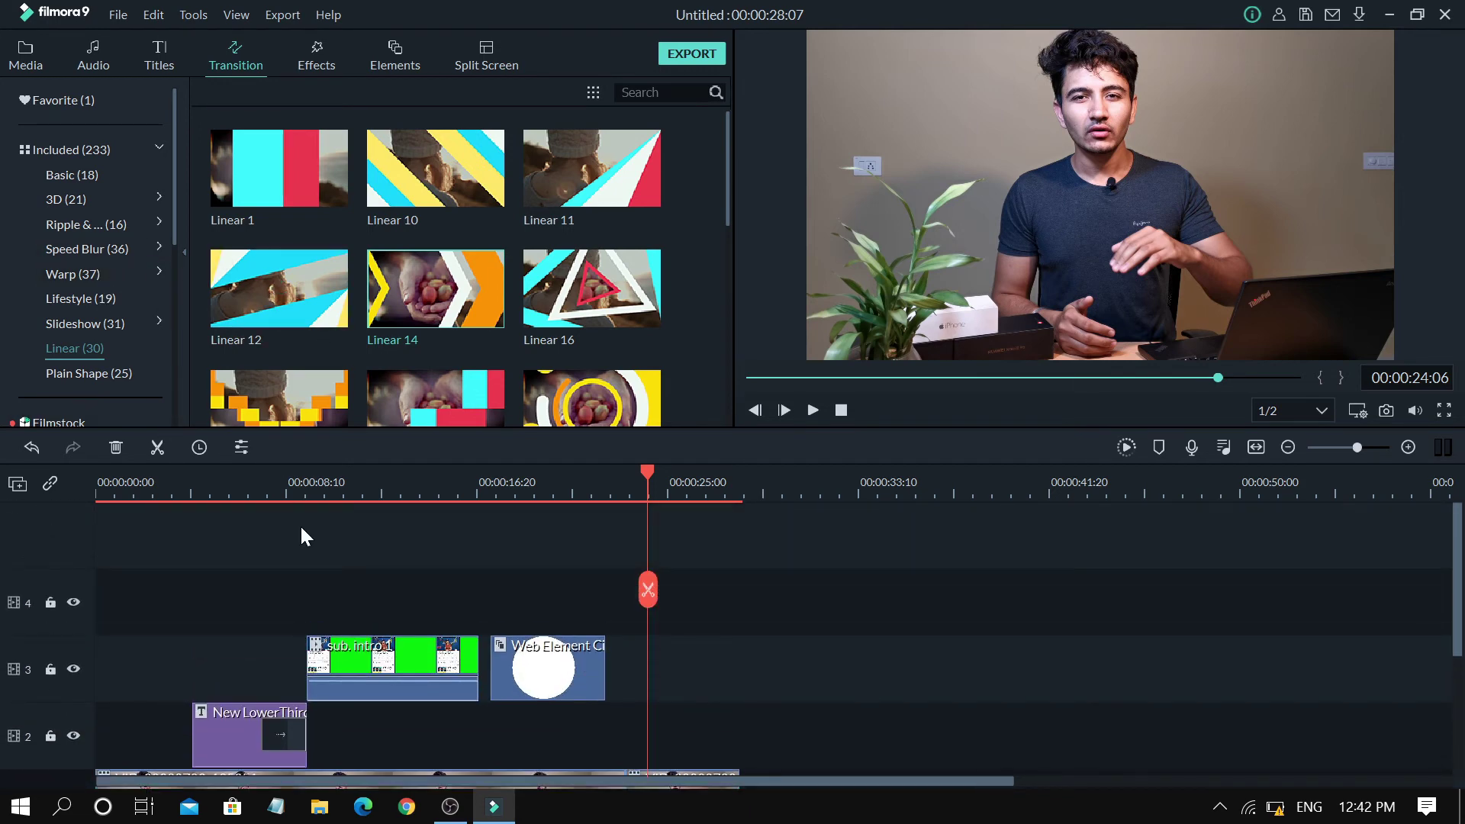
mouse_move(477, 681)
scroll(477, 681, down, 3)
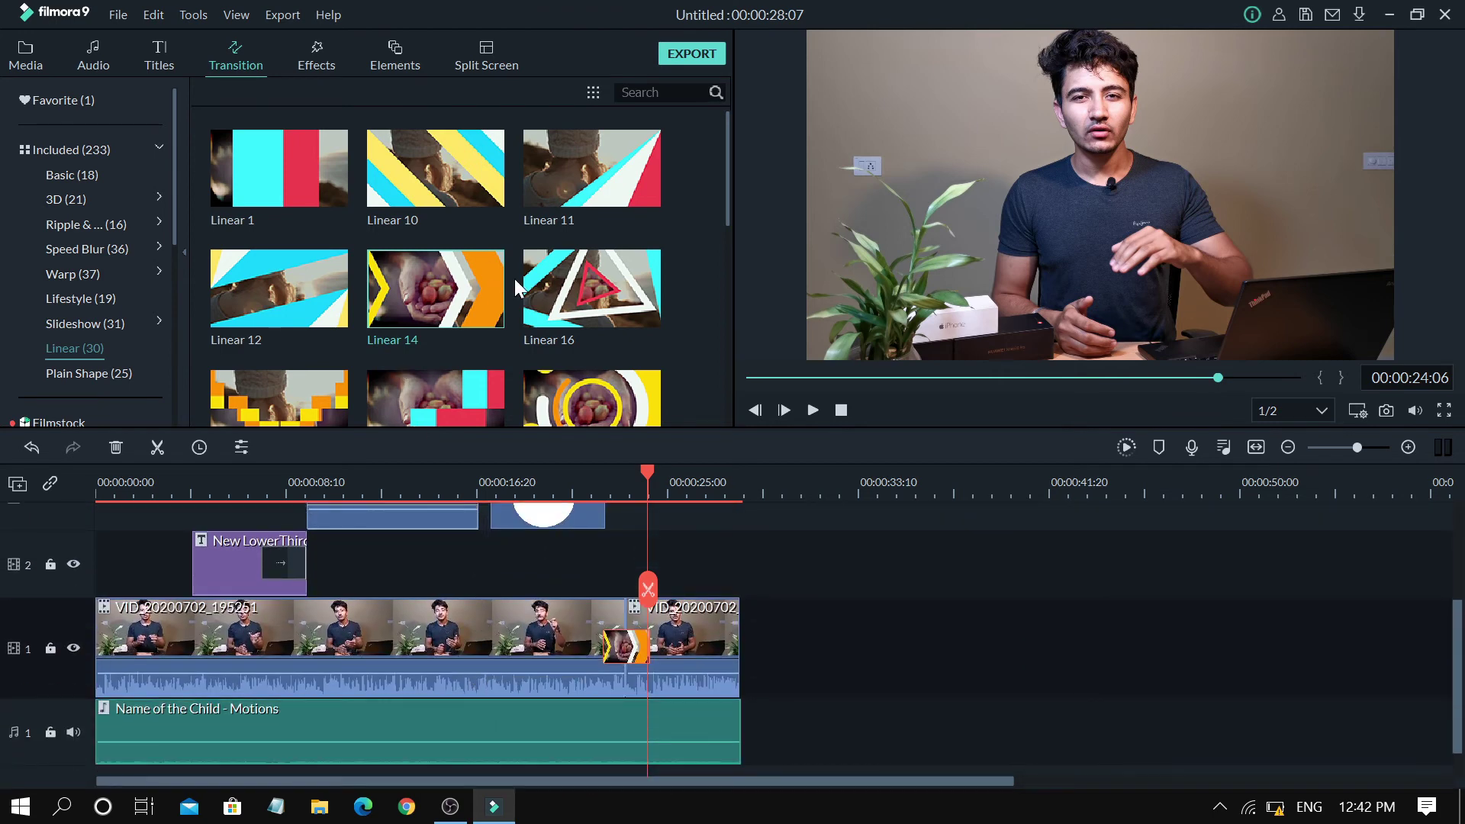
Start a local export of the project and name the output file "video editing".
click(708, 56)
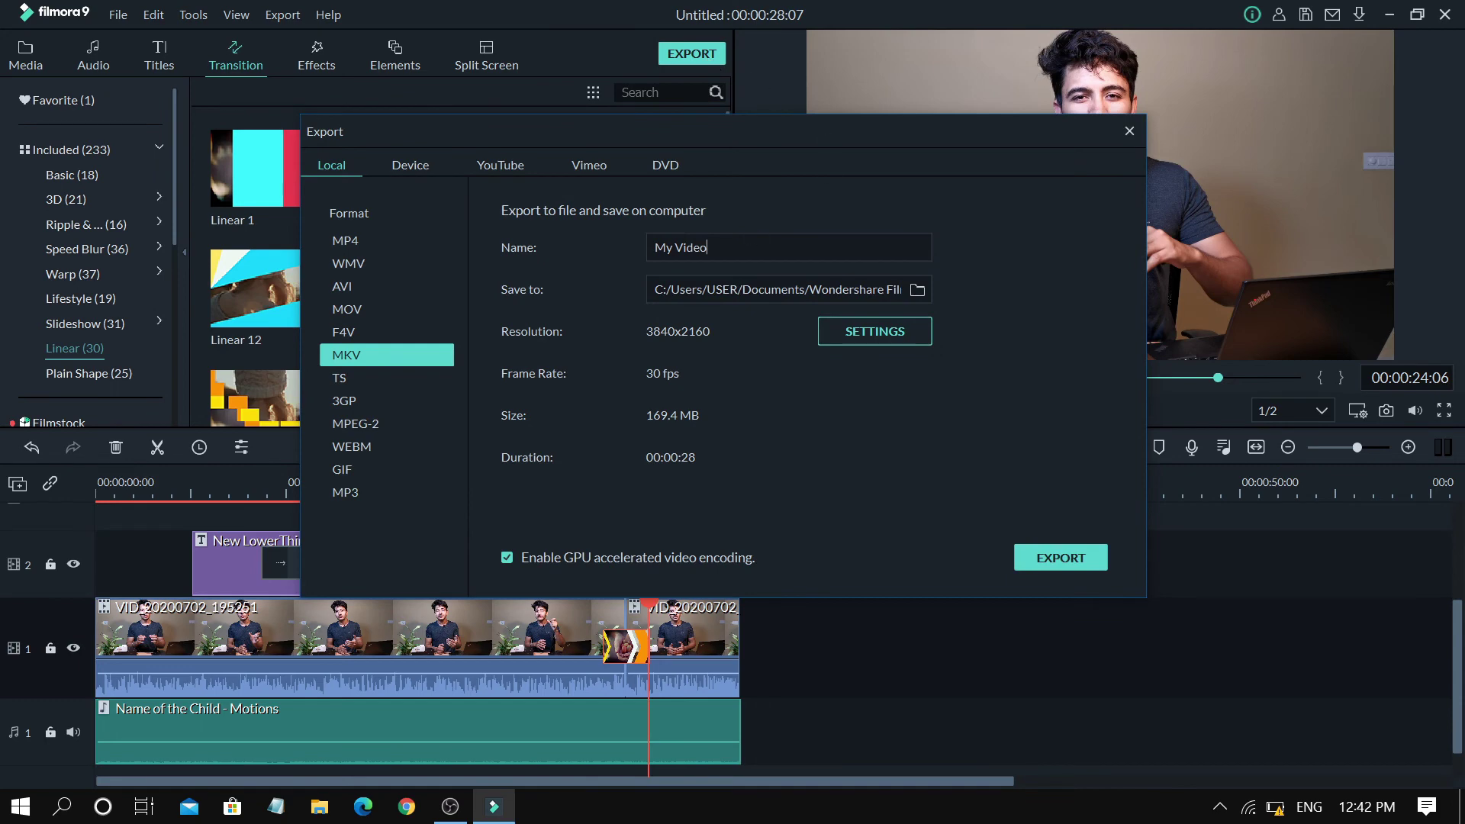
key(BackSpace)
key(BackSpace)
key(BackSpace)
key(BackSpace)
key(BackSpace)
key(BackSpace)
key(BackSpace)
key(BackSpace)
text(video editing)
Look through the choice of output folders and the MKV encoding settings.
click(915, 289)
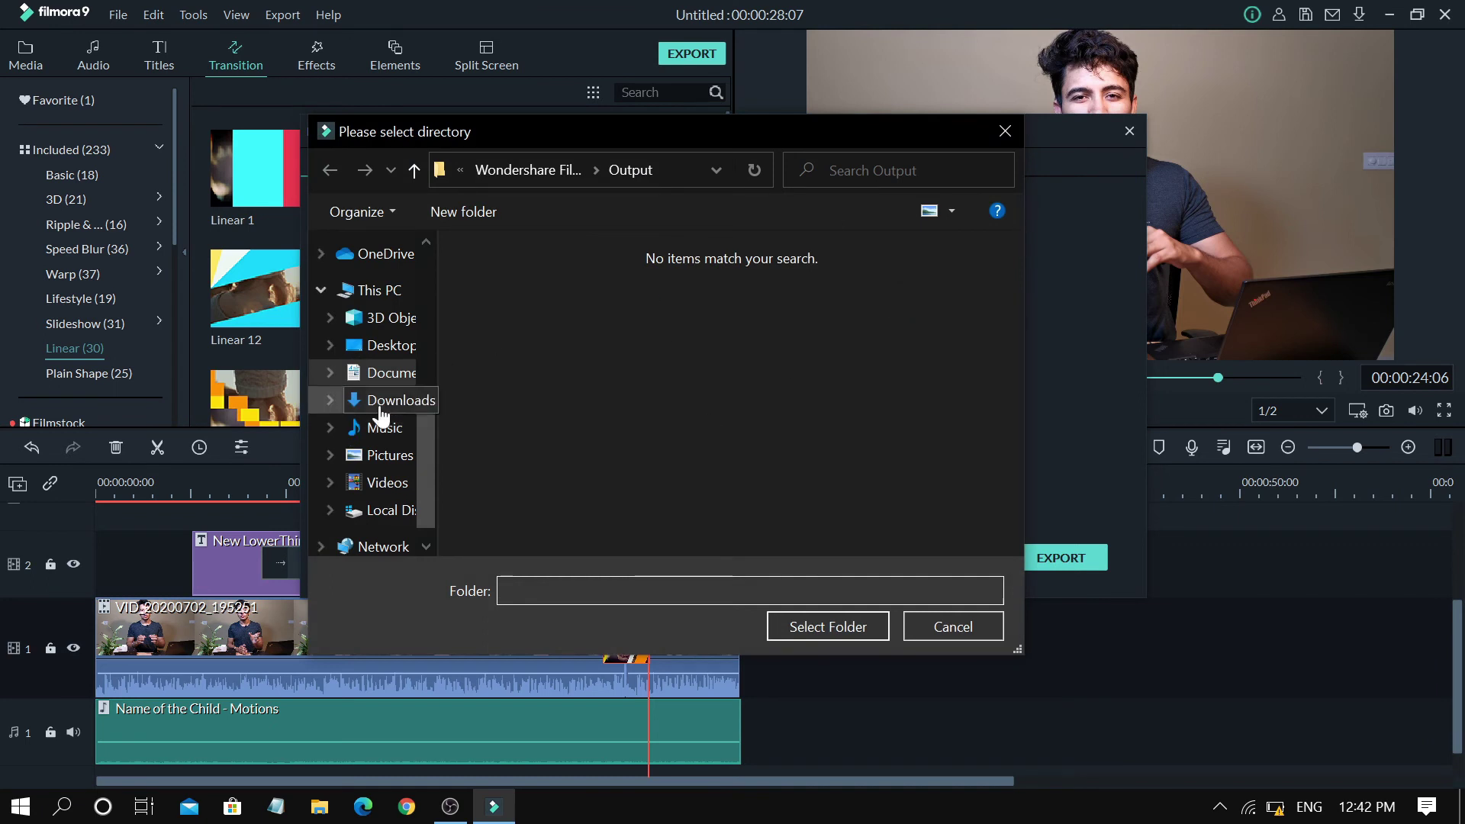
scroll(393, 366, down, 1)
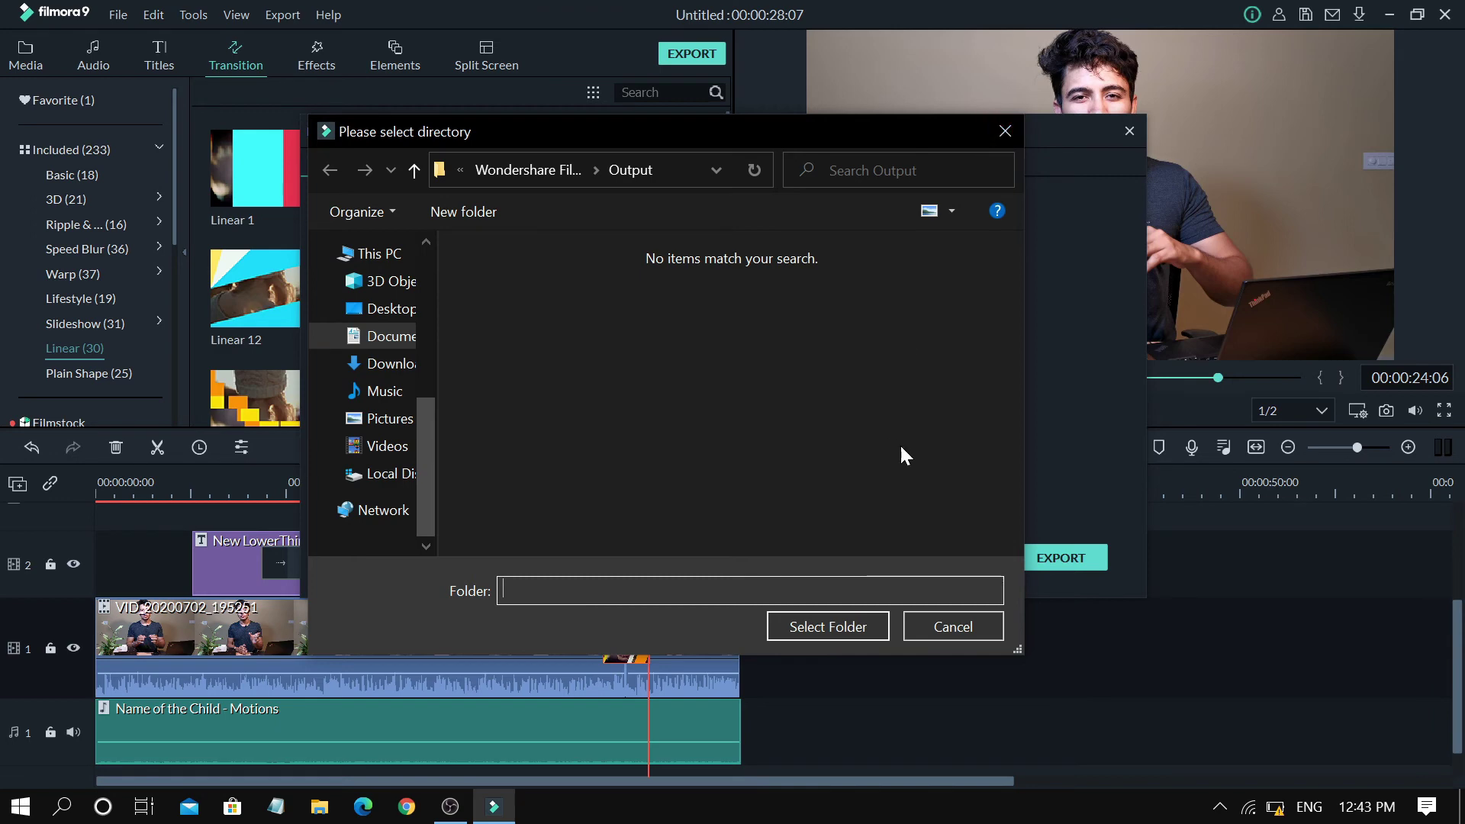
click(1014, 131)
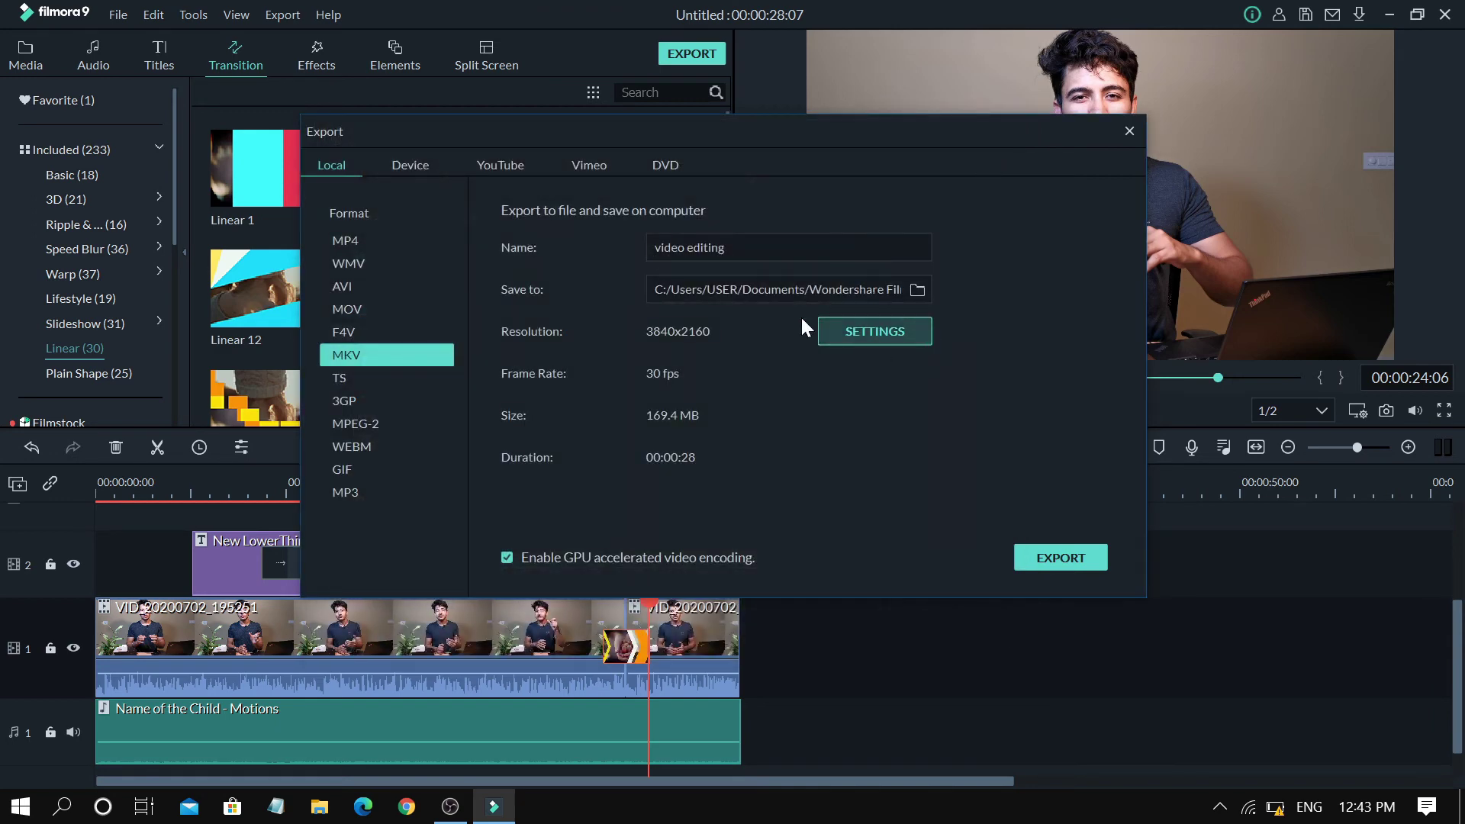
click(855, 334)
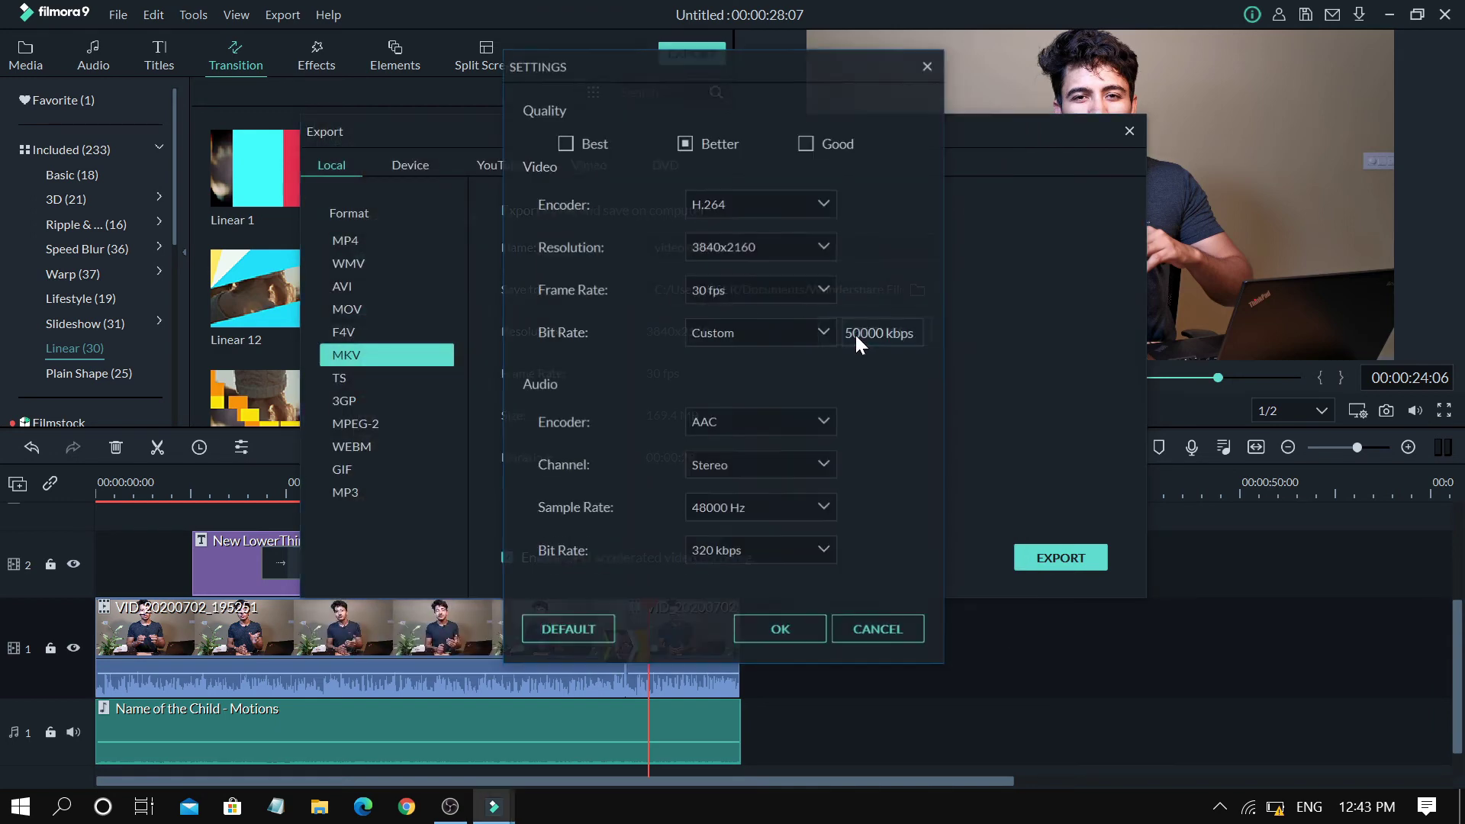
key(Escape)
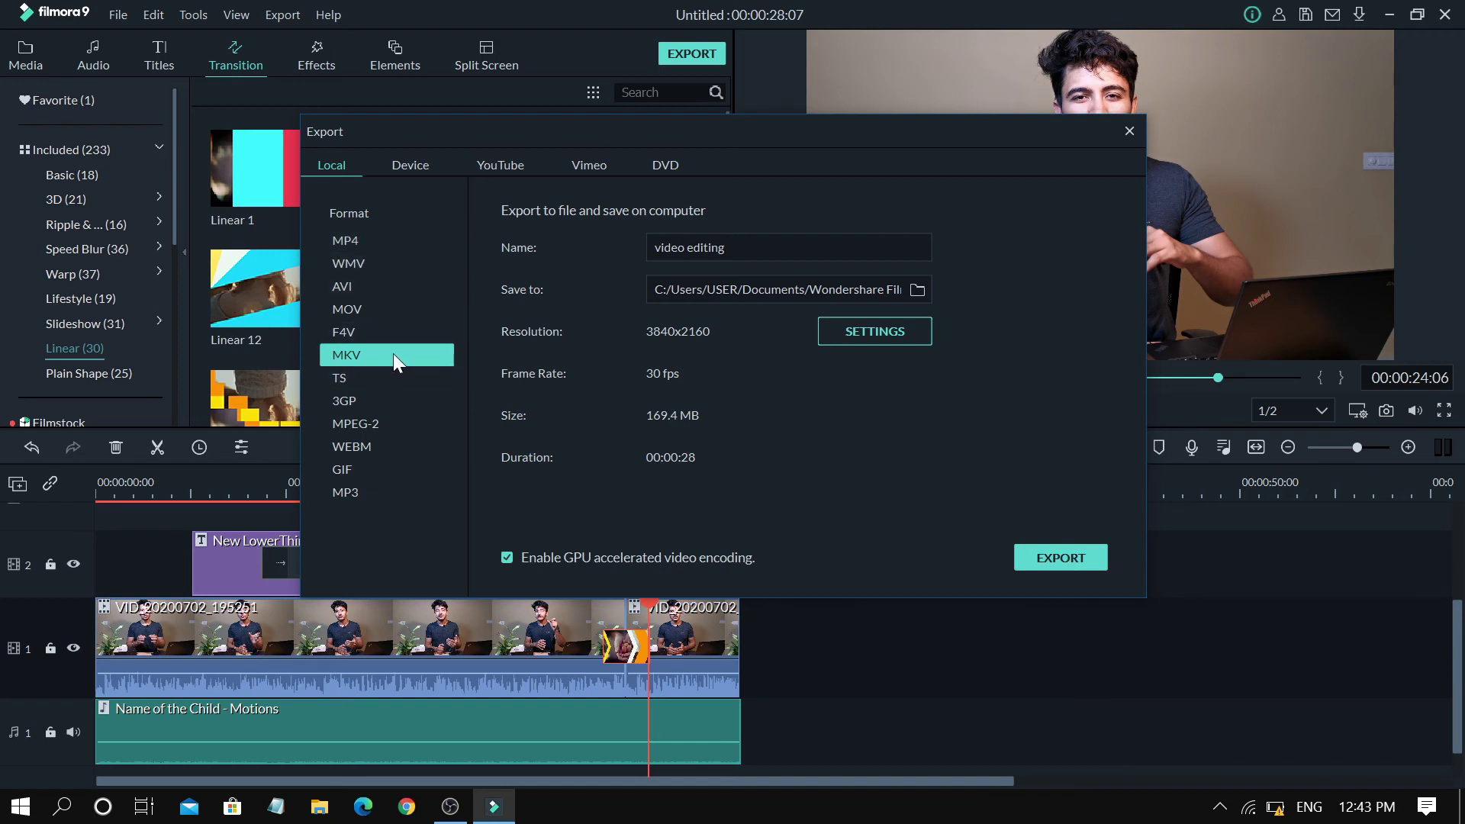
Set the export format to MP4 at Best quality with the H.264 video encoder.
click(363, 244)
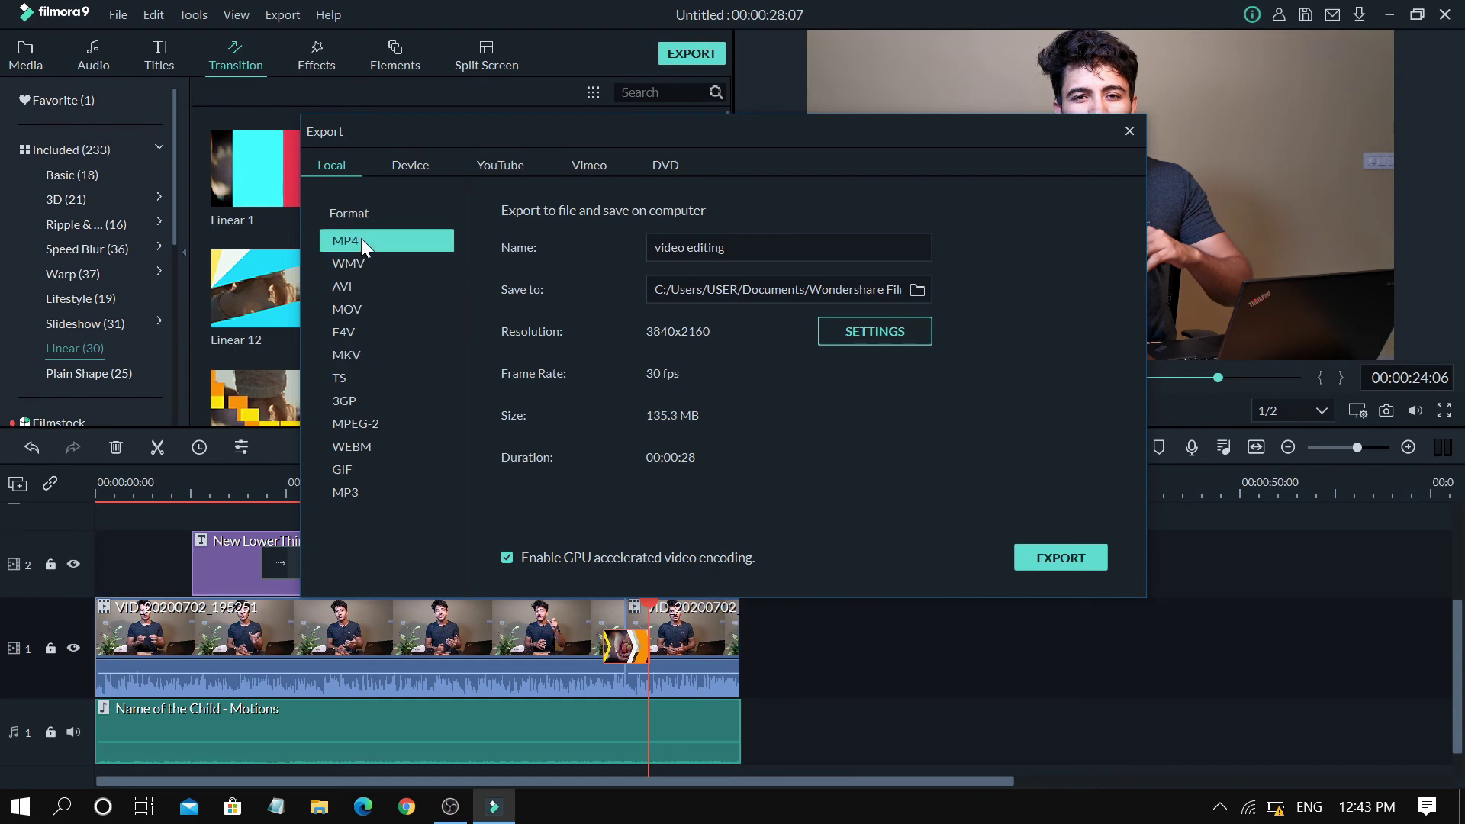
click(880, 328)
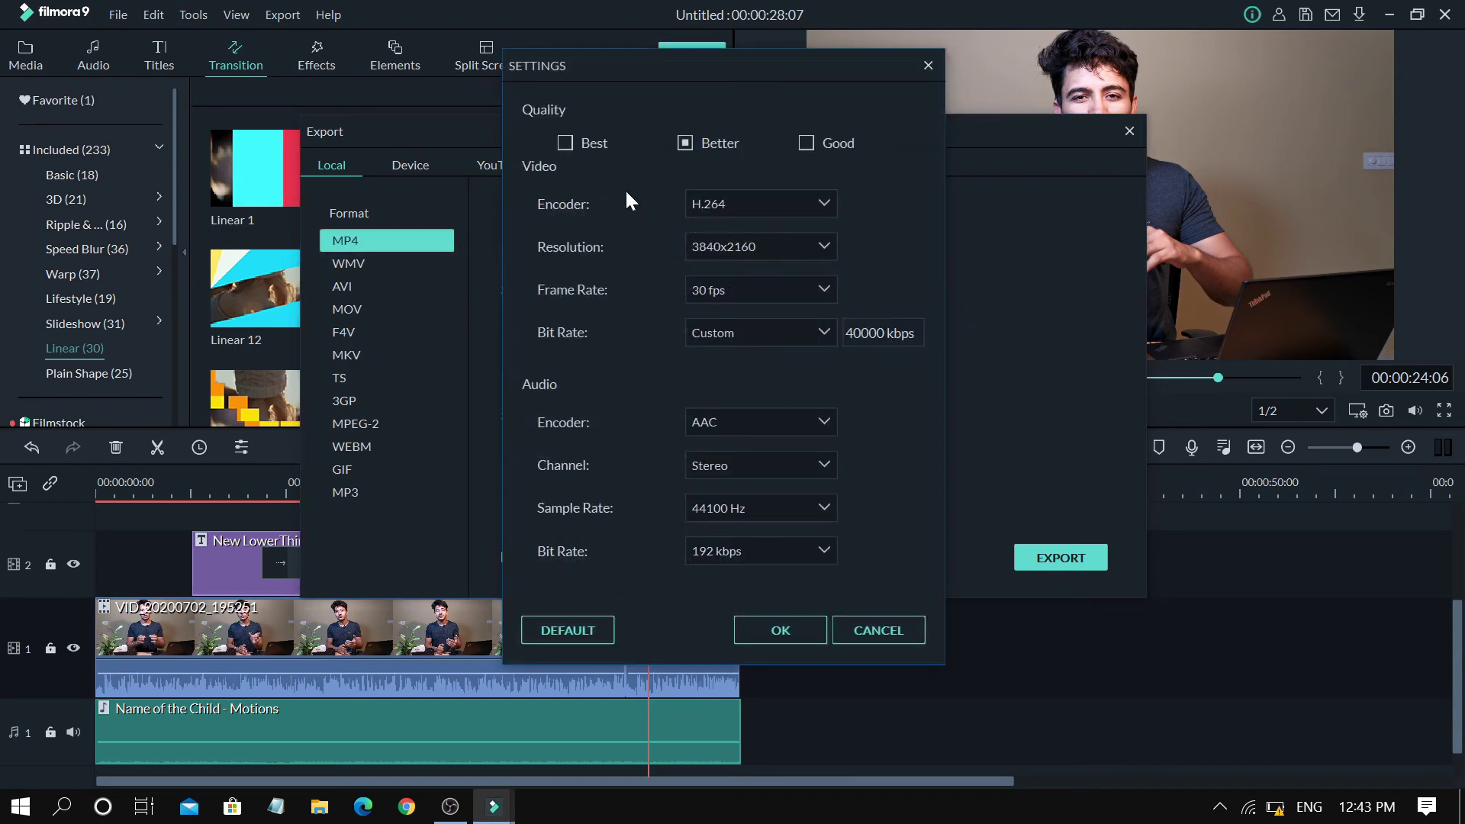
click(566, 140)
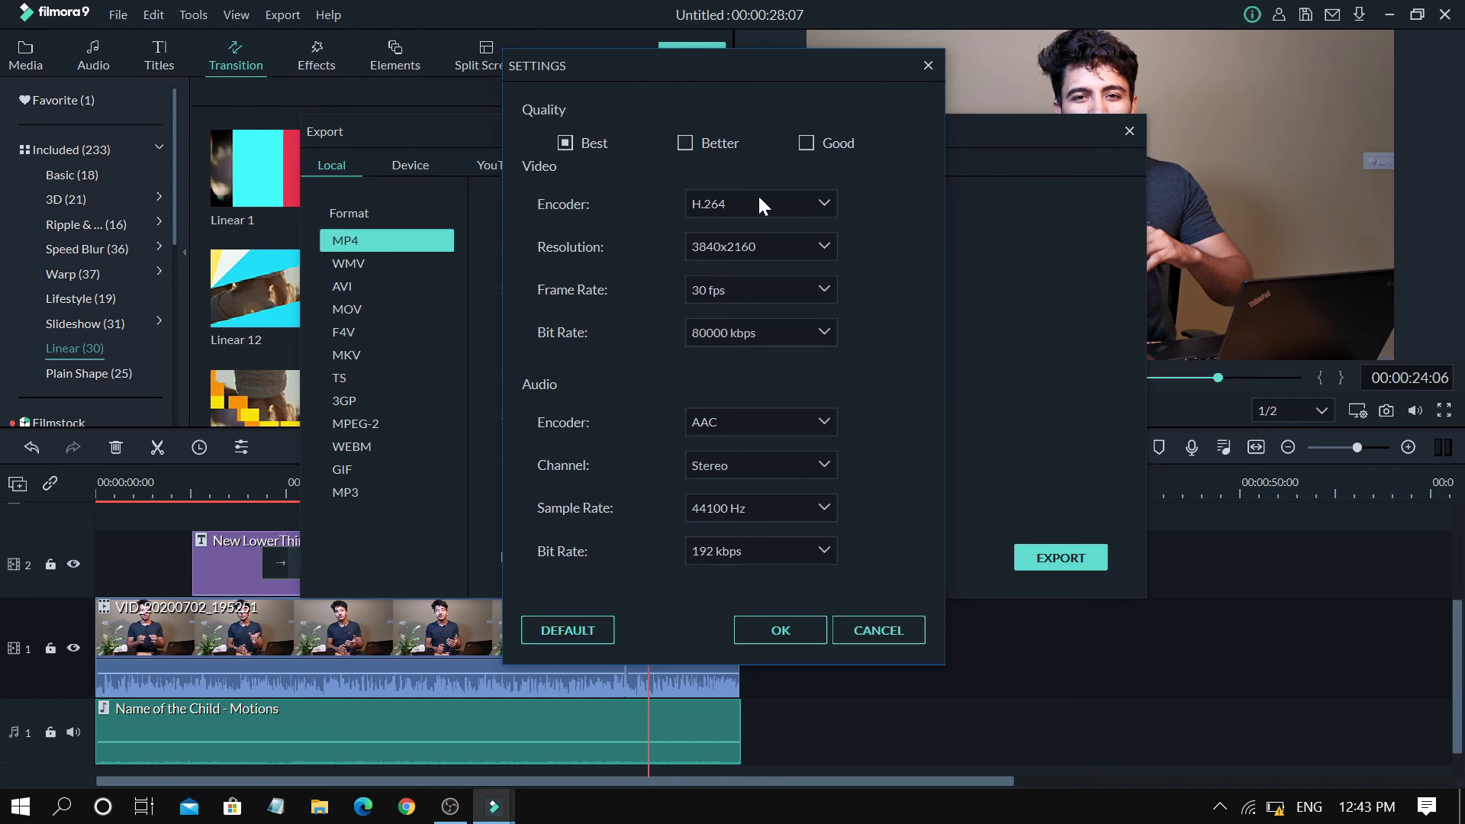
click(813, 203)
click(794, 242)
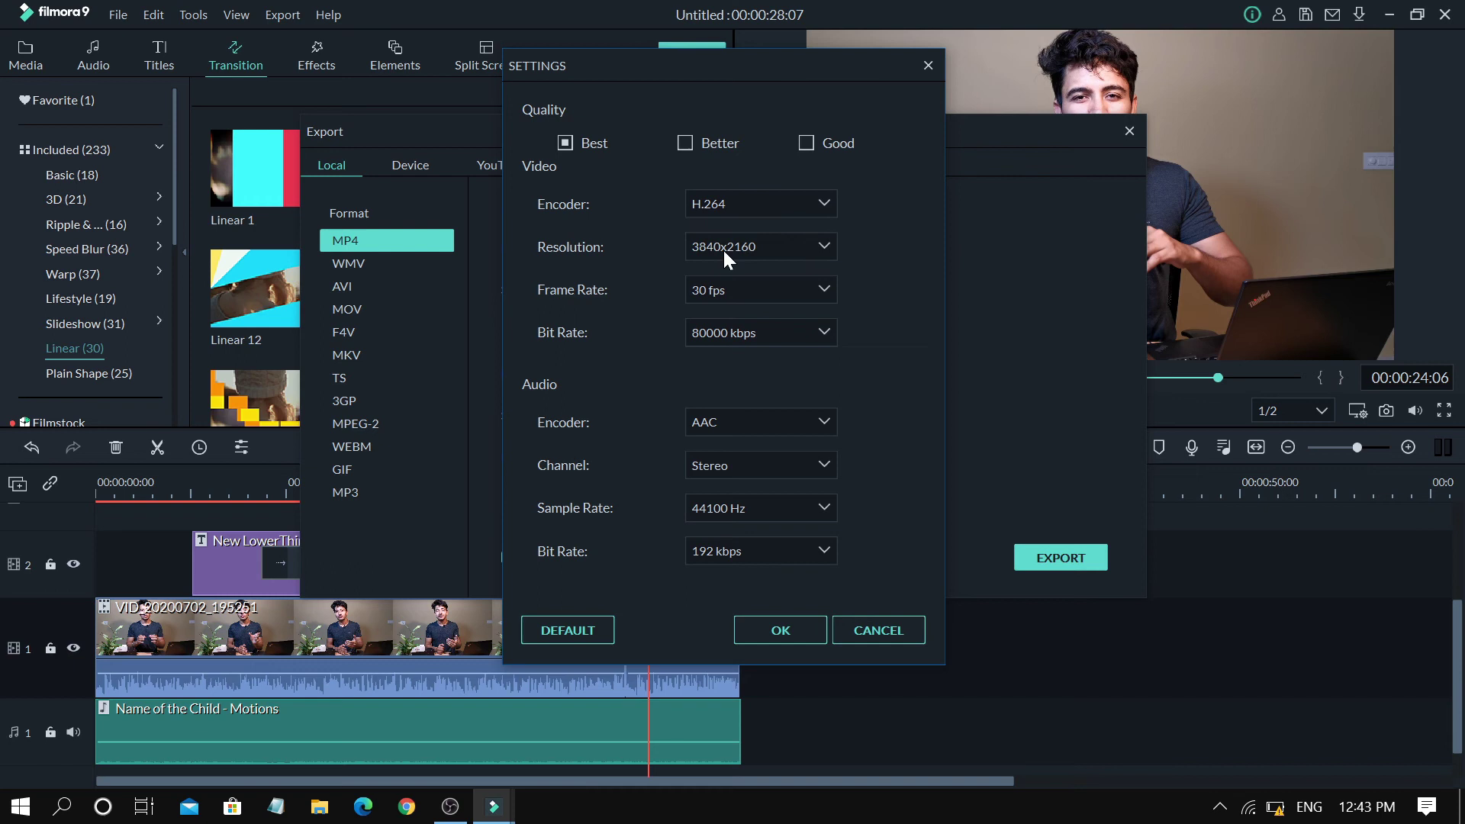
Set the export resolution to 1920x1080 and the video bit rate to 30000 kbps.
click(803, 249)
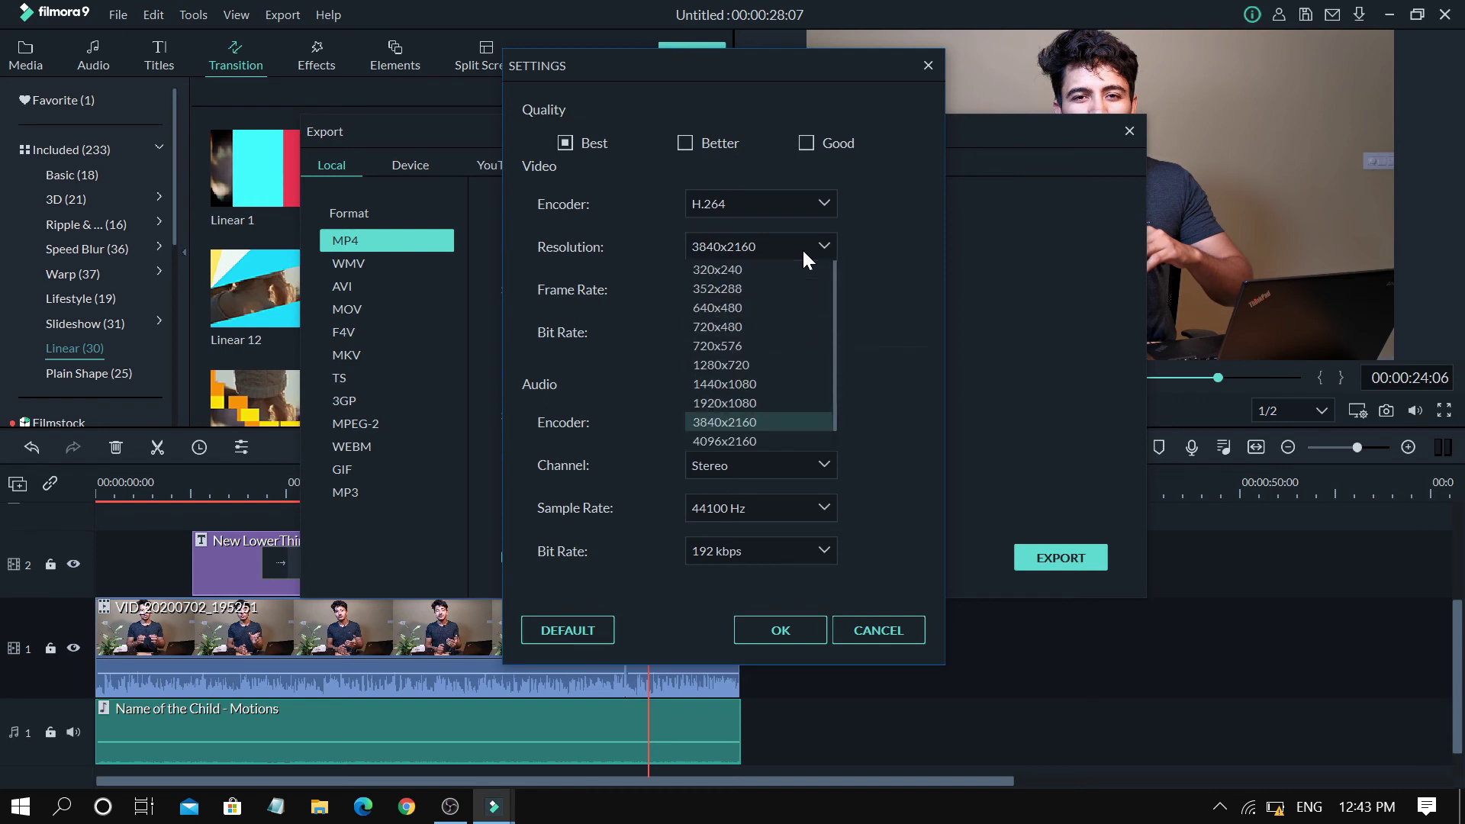
click(766, 402)
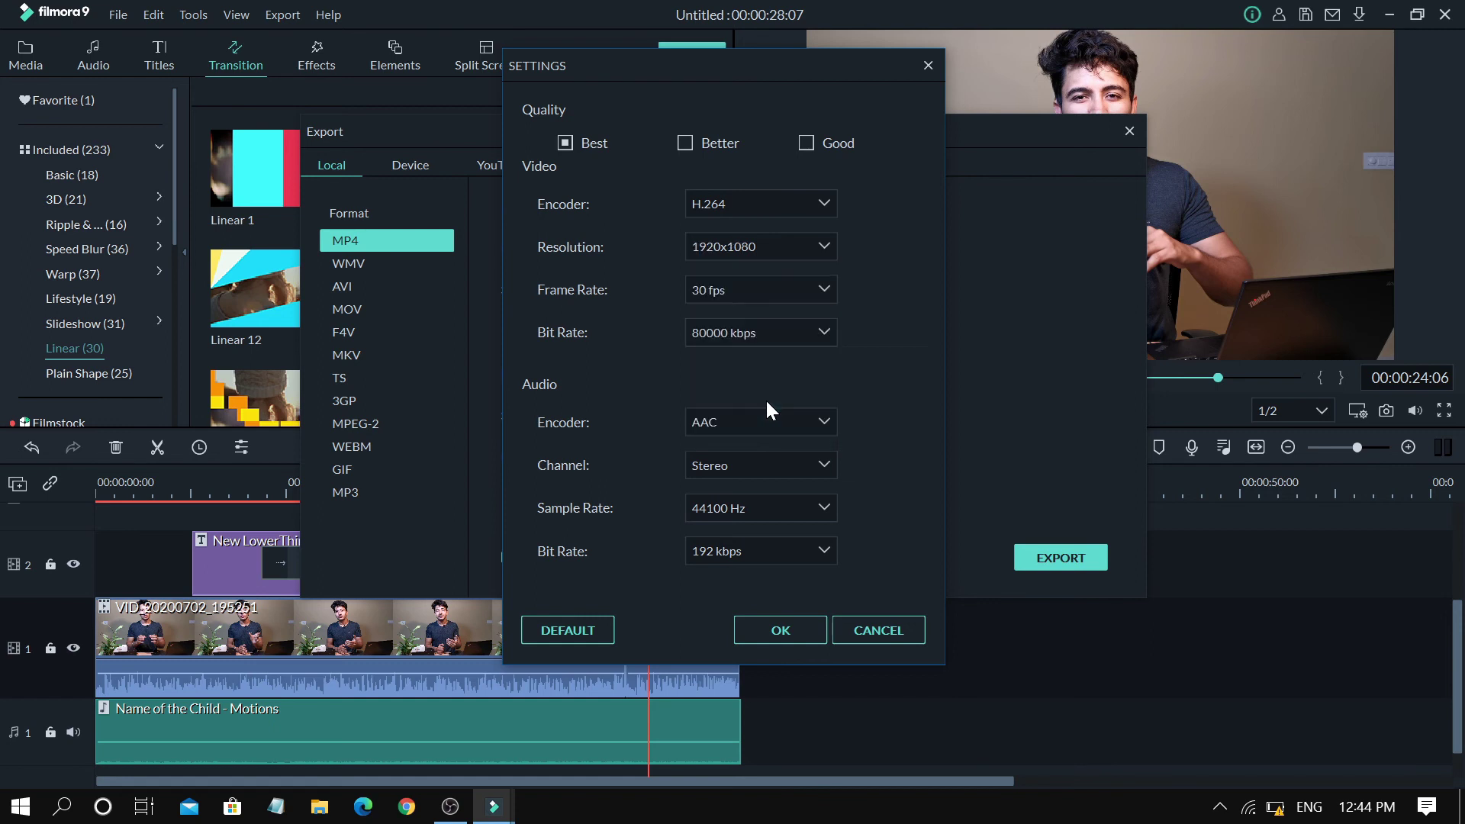
click(824, 333)
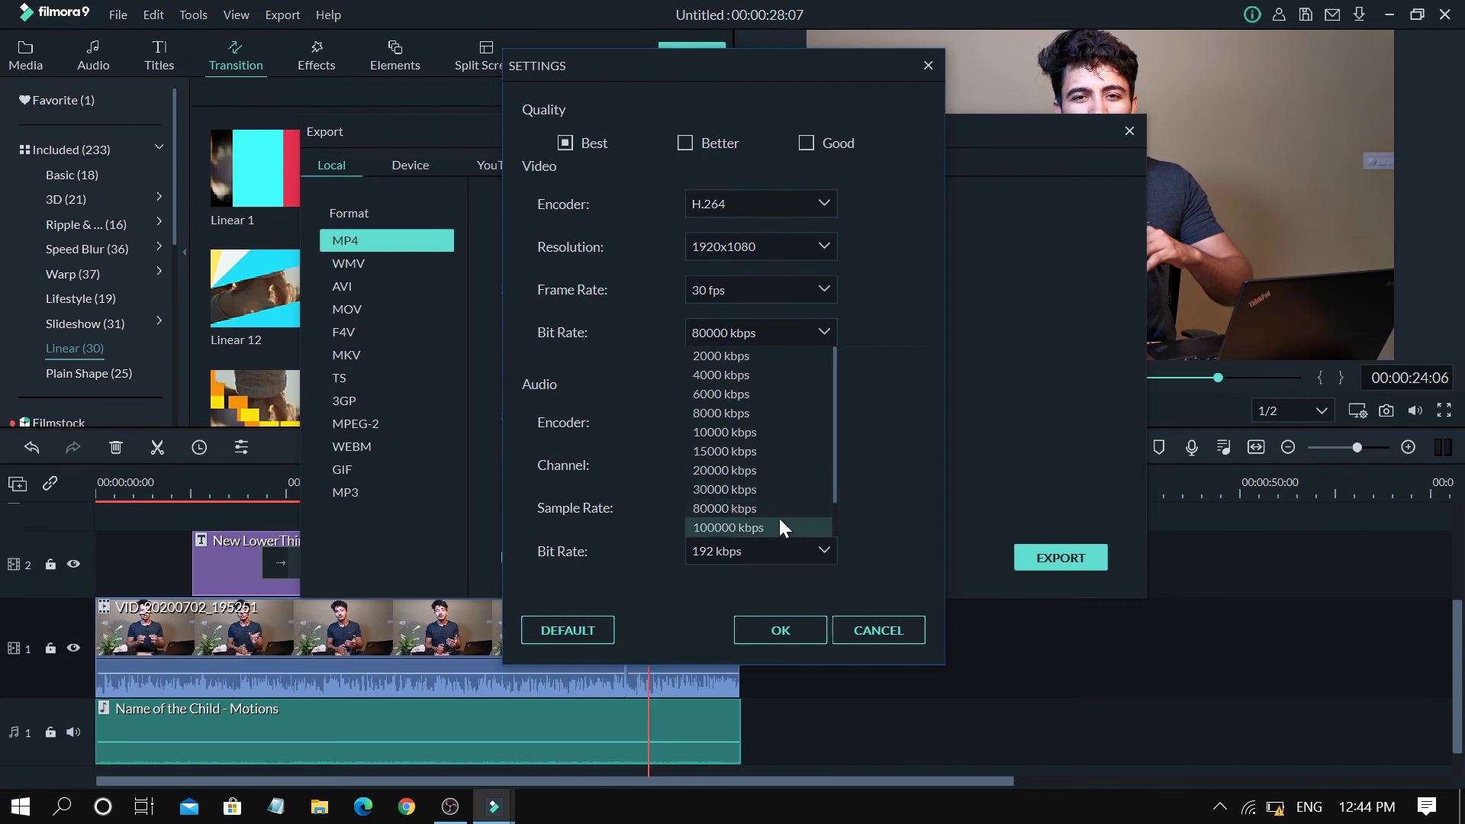
scroll(780, 523, down, 1)
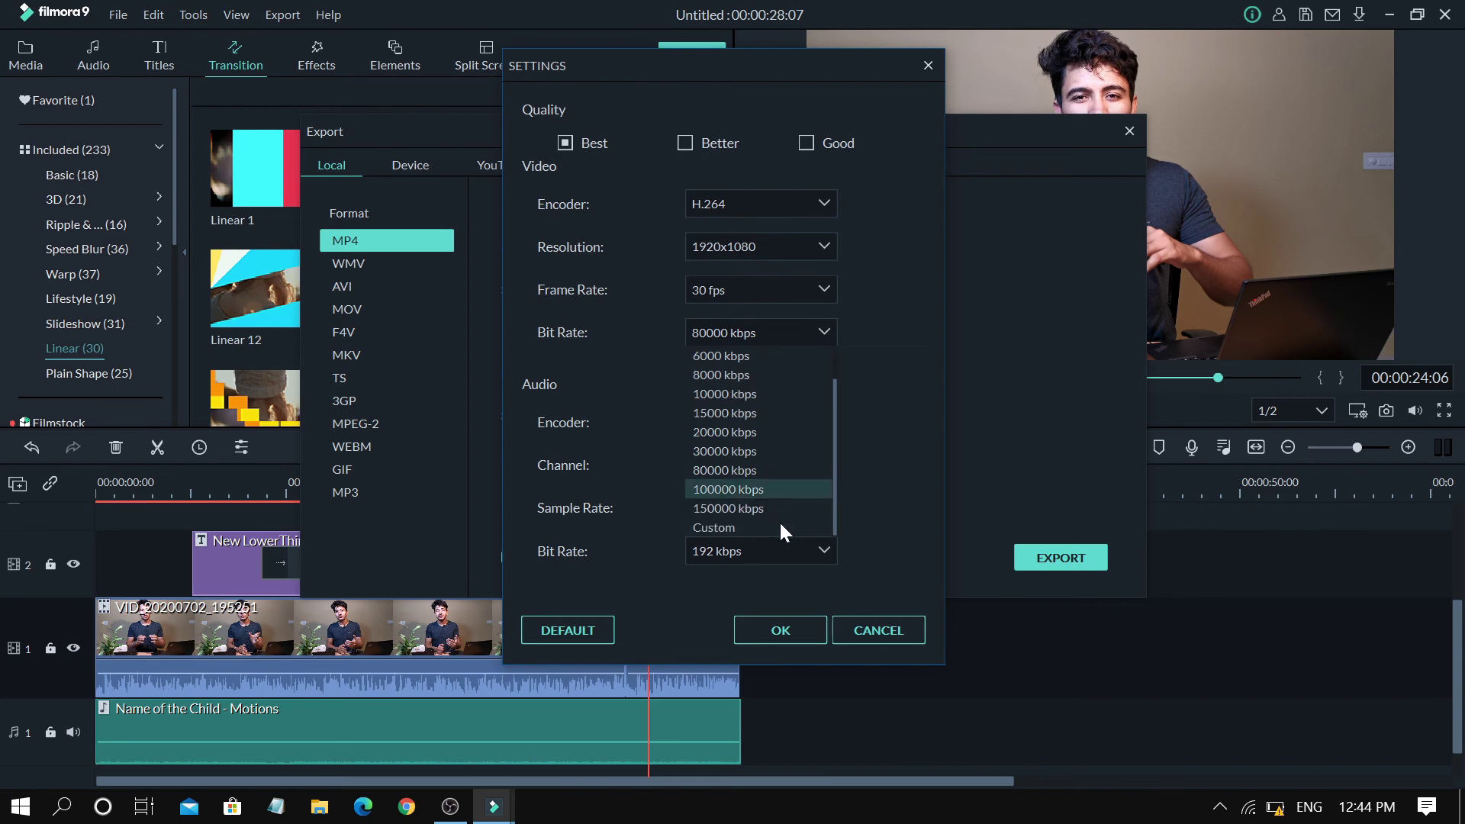
click(771, 451)
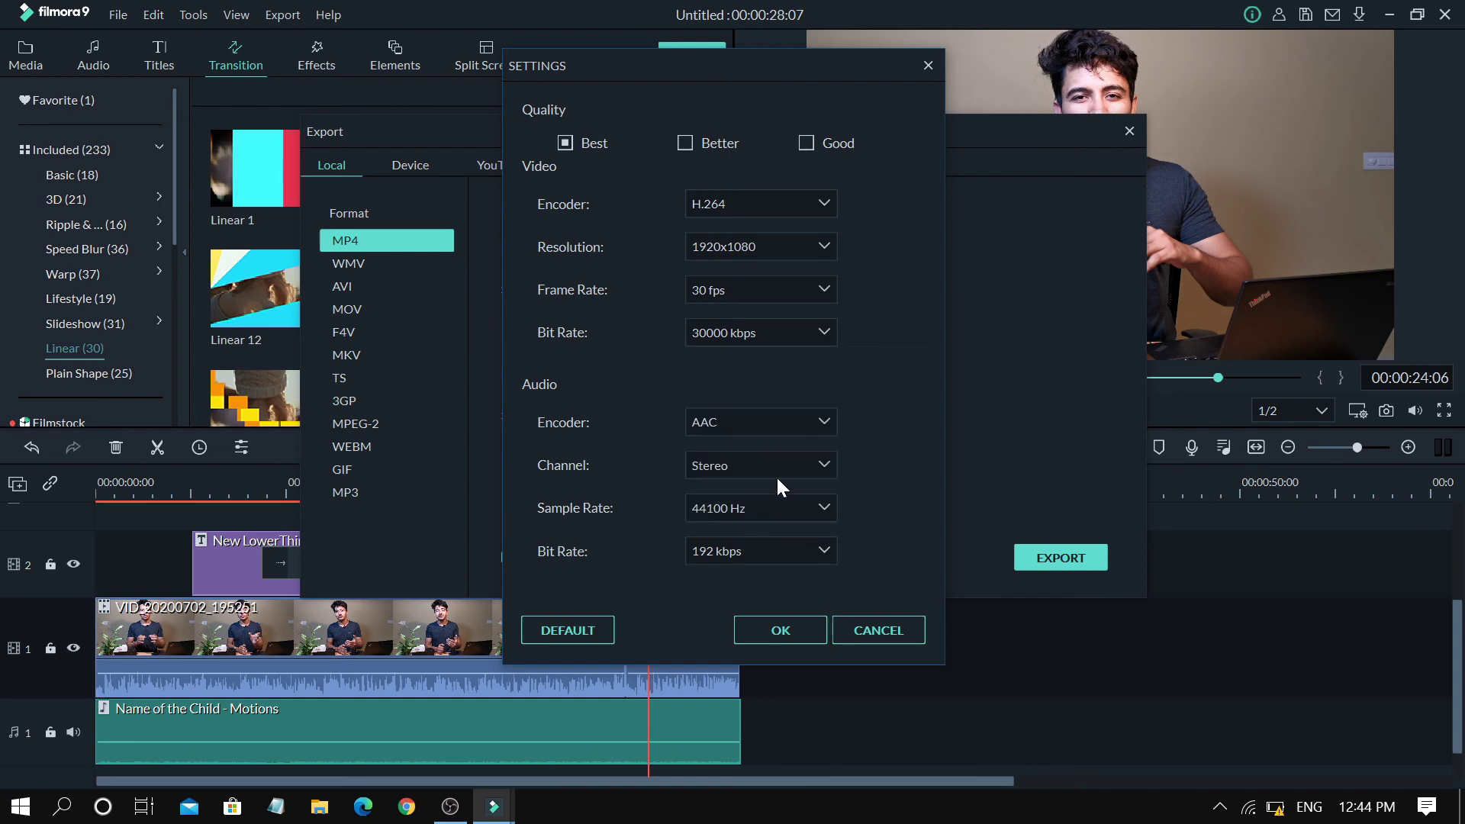
Apply the chosen MP4 export settings.
click(781, 632)
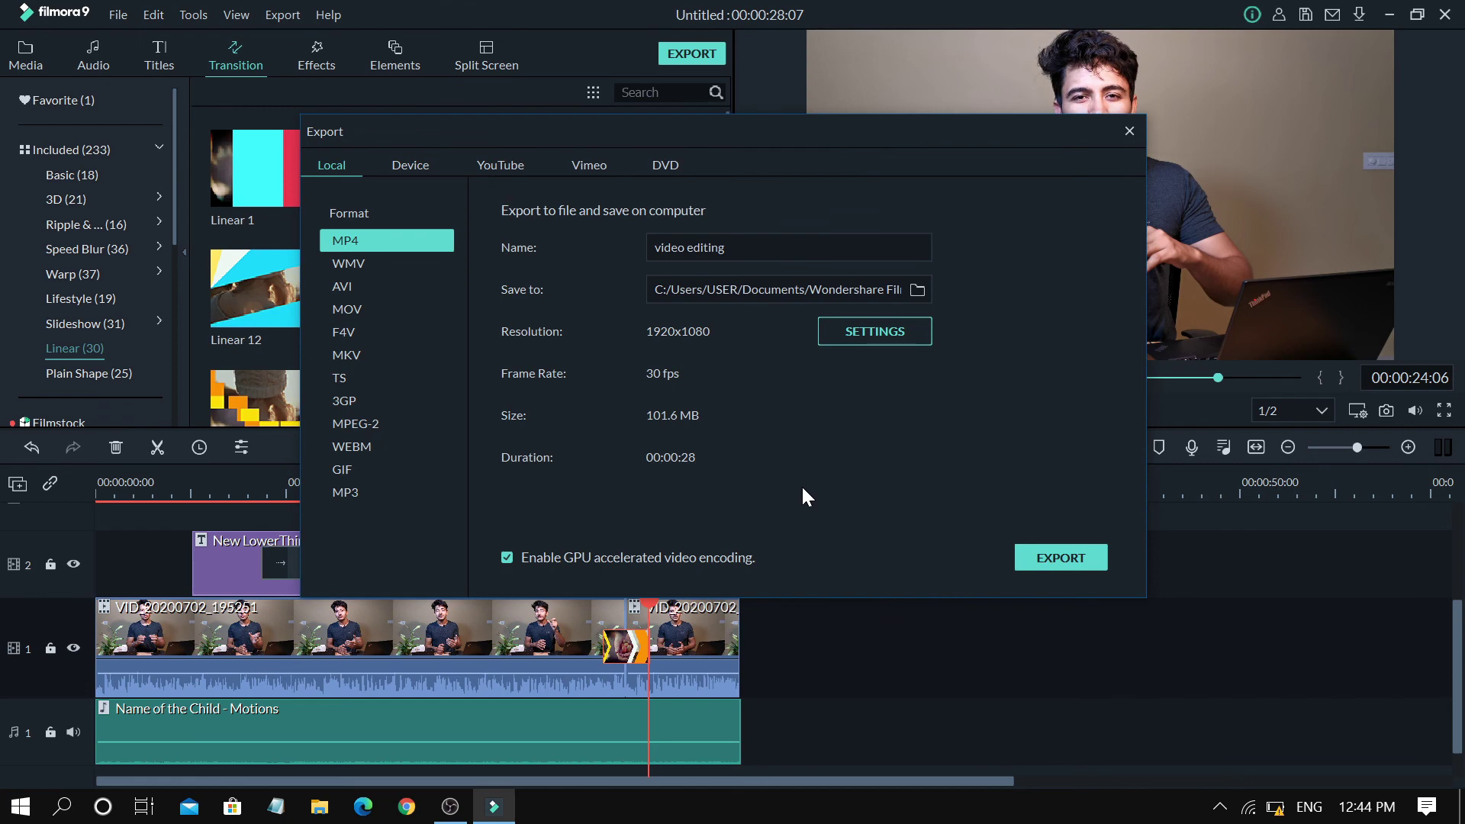
Try a video bit rate of 150000 kbps for the MP4 export and apply it.
click(864, 331)
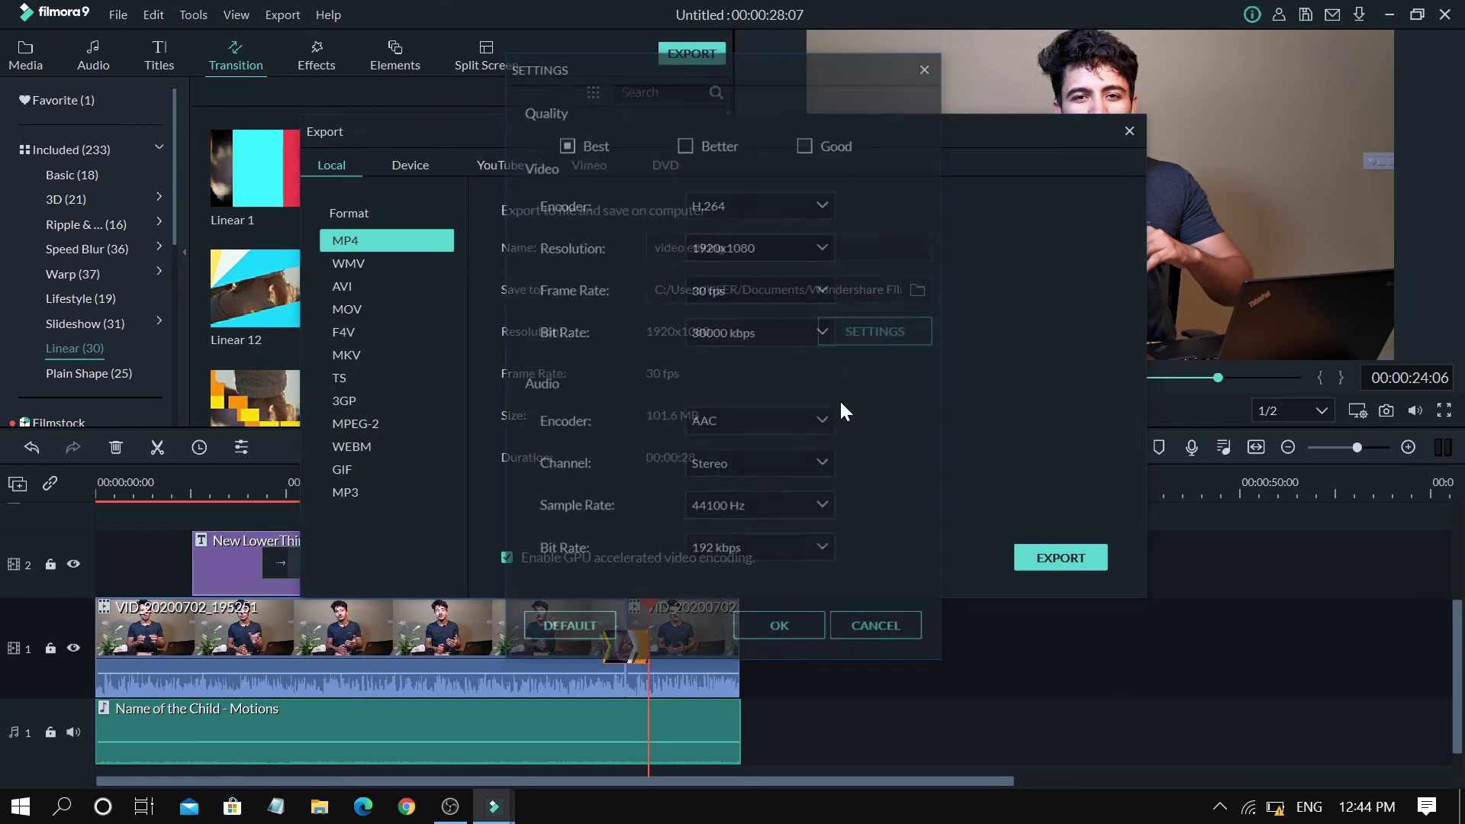
click(807, 333)
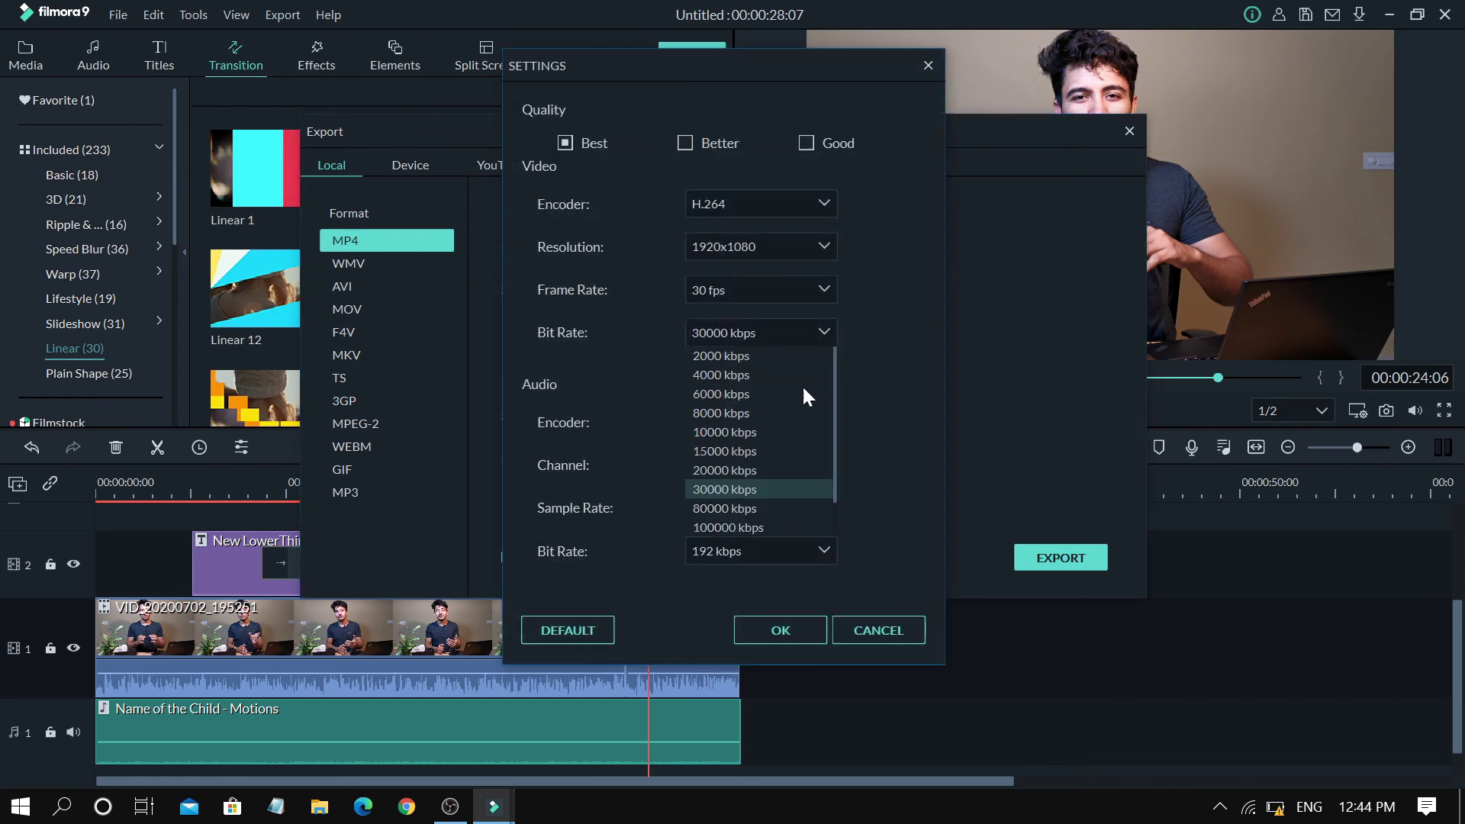
click(744, 505)
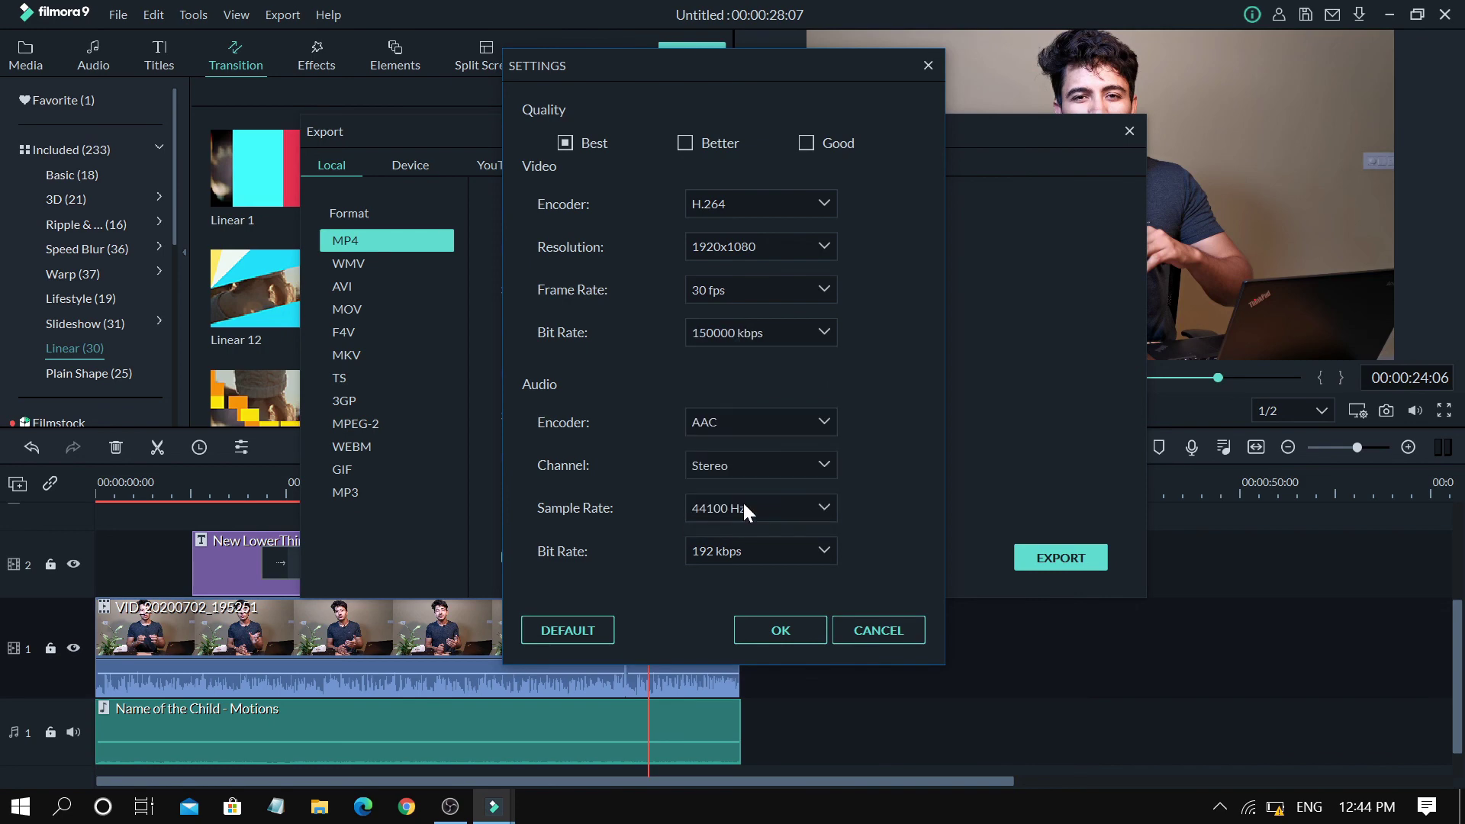
click(791, 631)
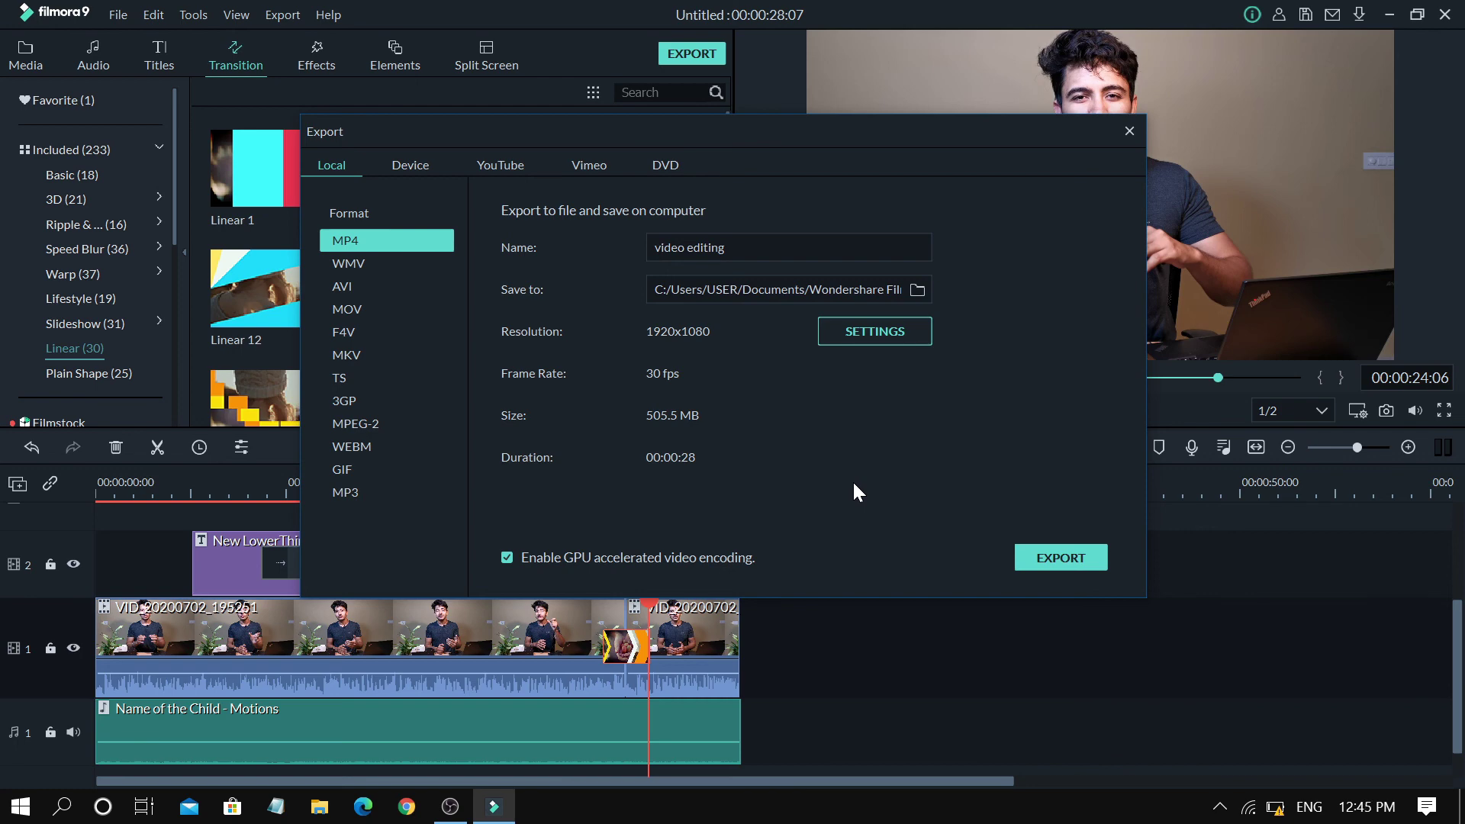
Return the export's video bit rate to 30000 kbps and apply the settings.
click(896, 332)
click(794, 334)
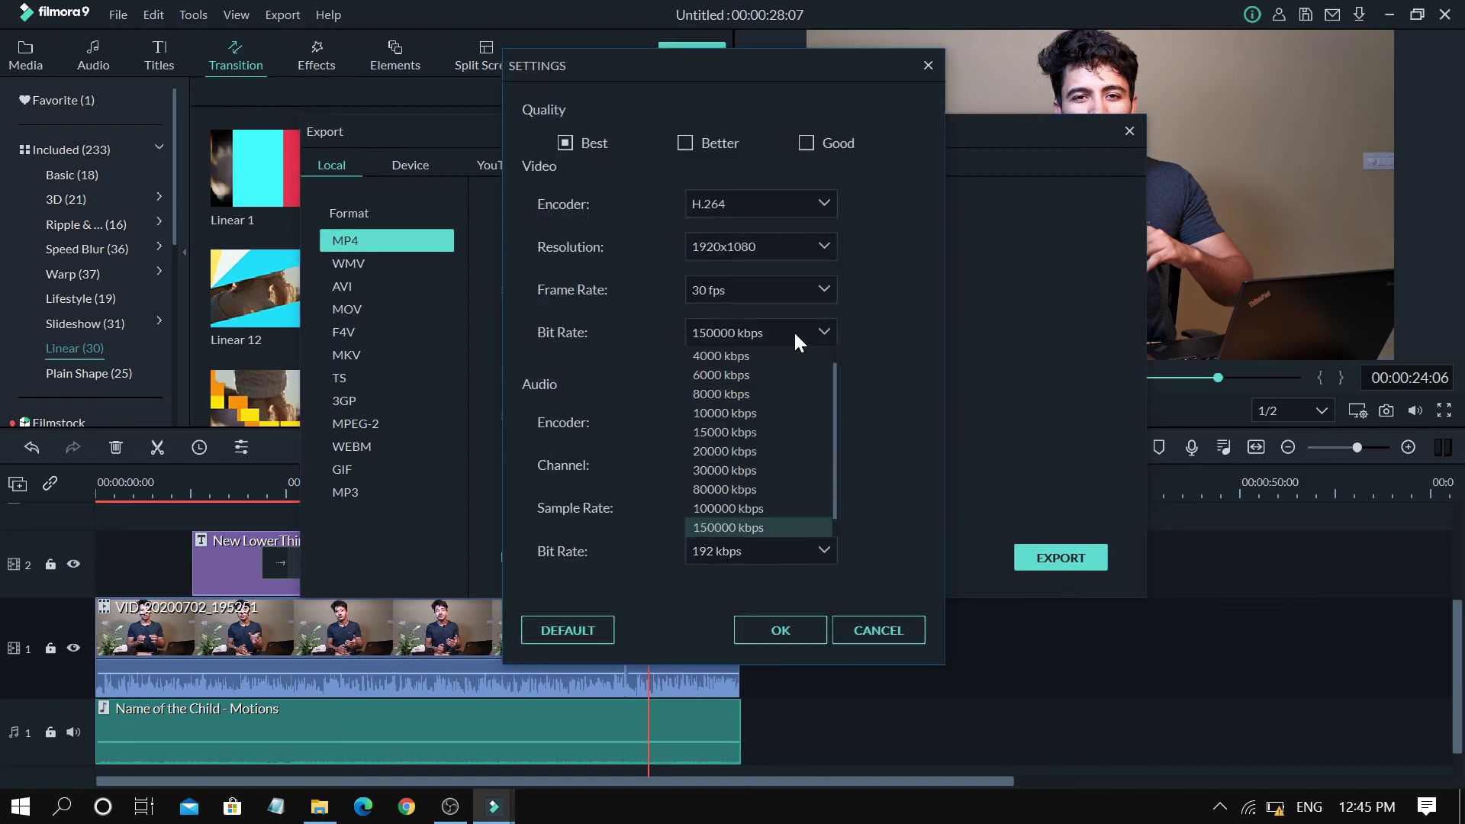
click(761, 470)
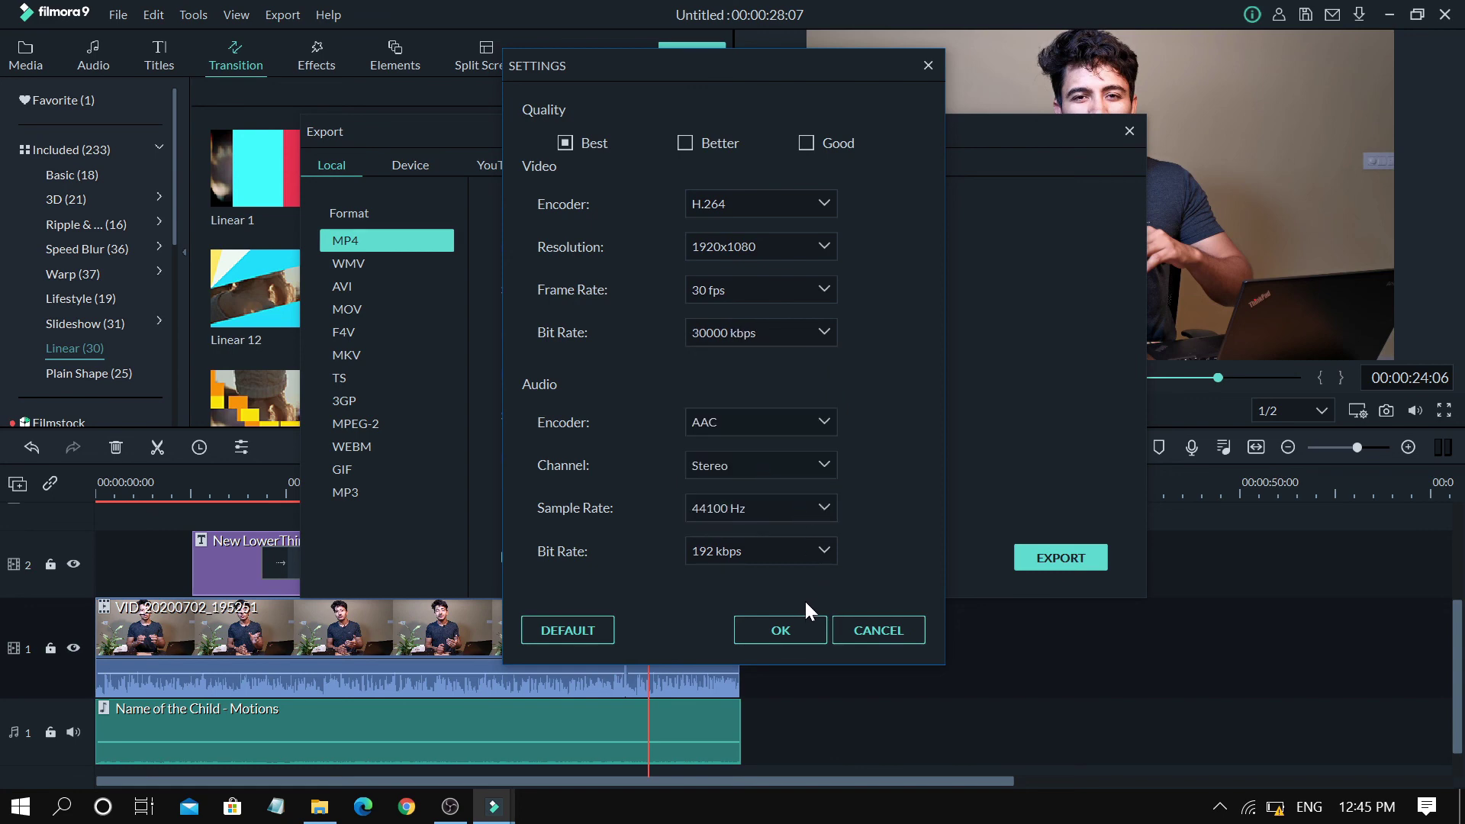
click(796, 624)
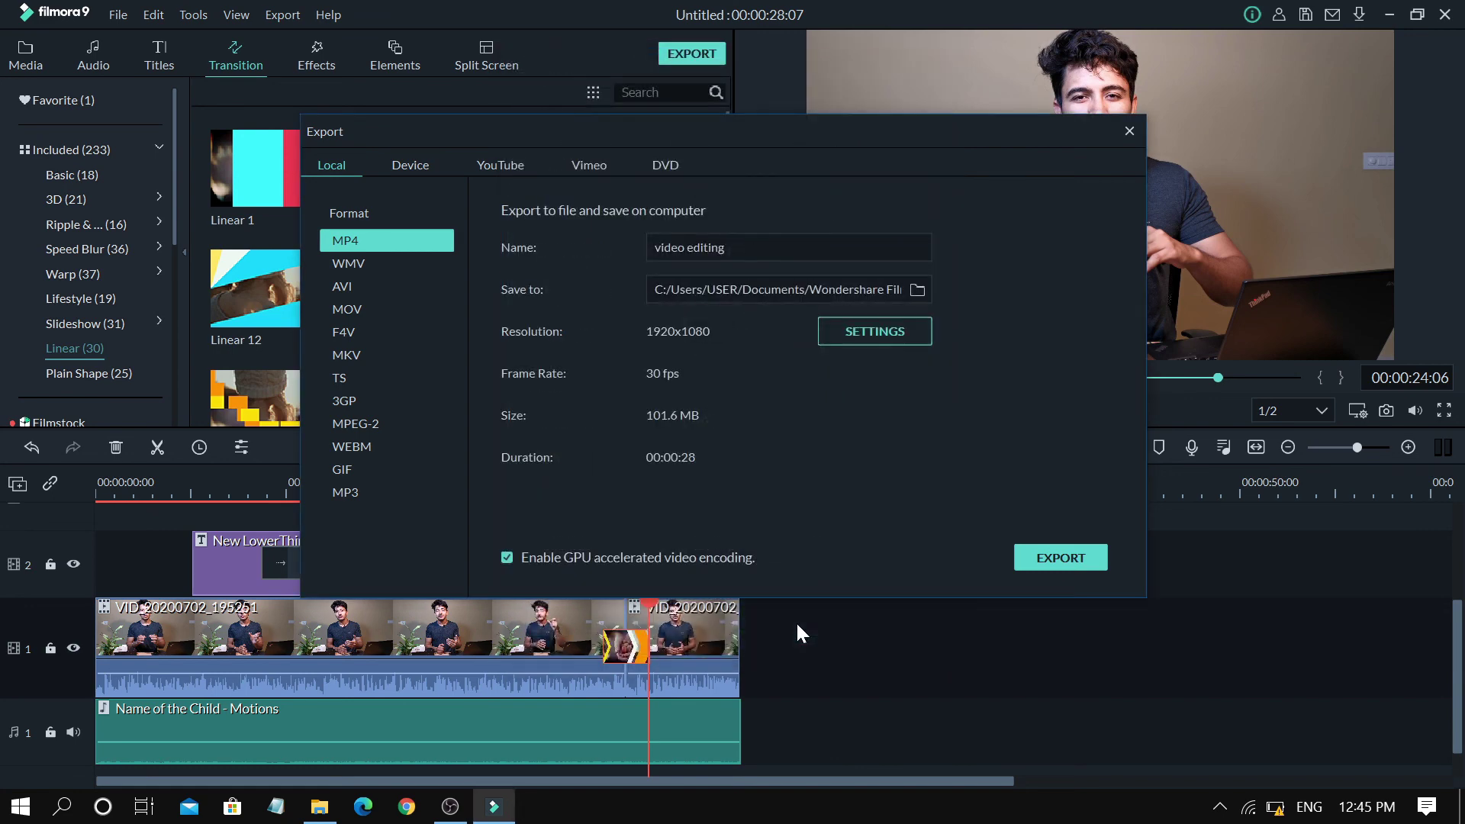
Set the export's audio bit rate to 320 kbps and apply the settings.
click(853, 319)
click(762, 551)
click(752, 646)
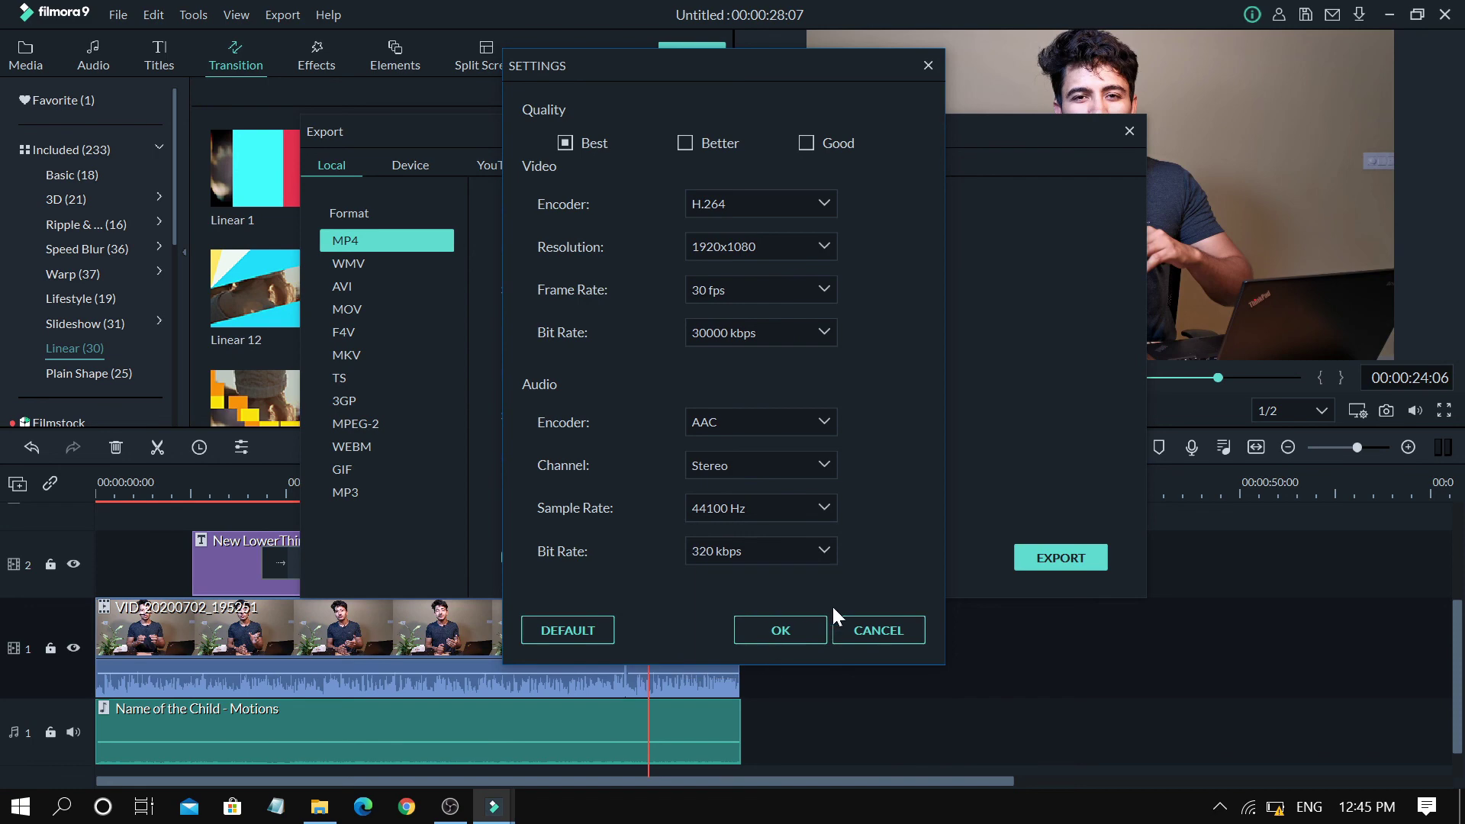
click(795, 624)
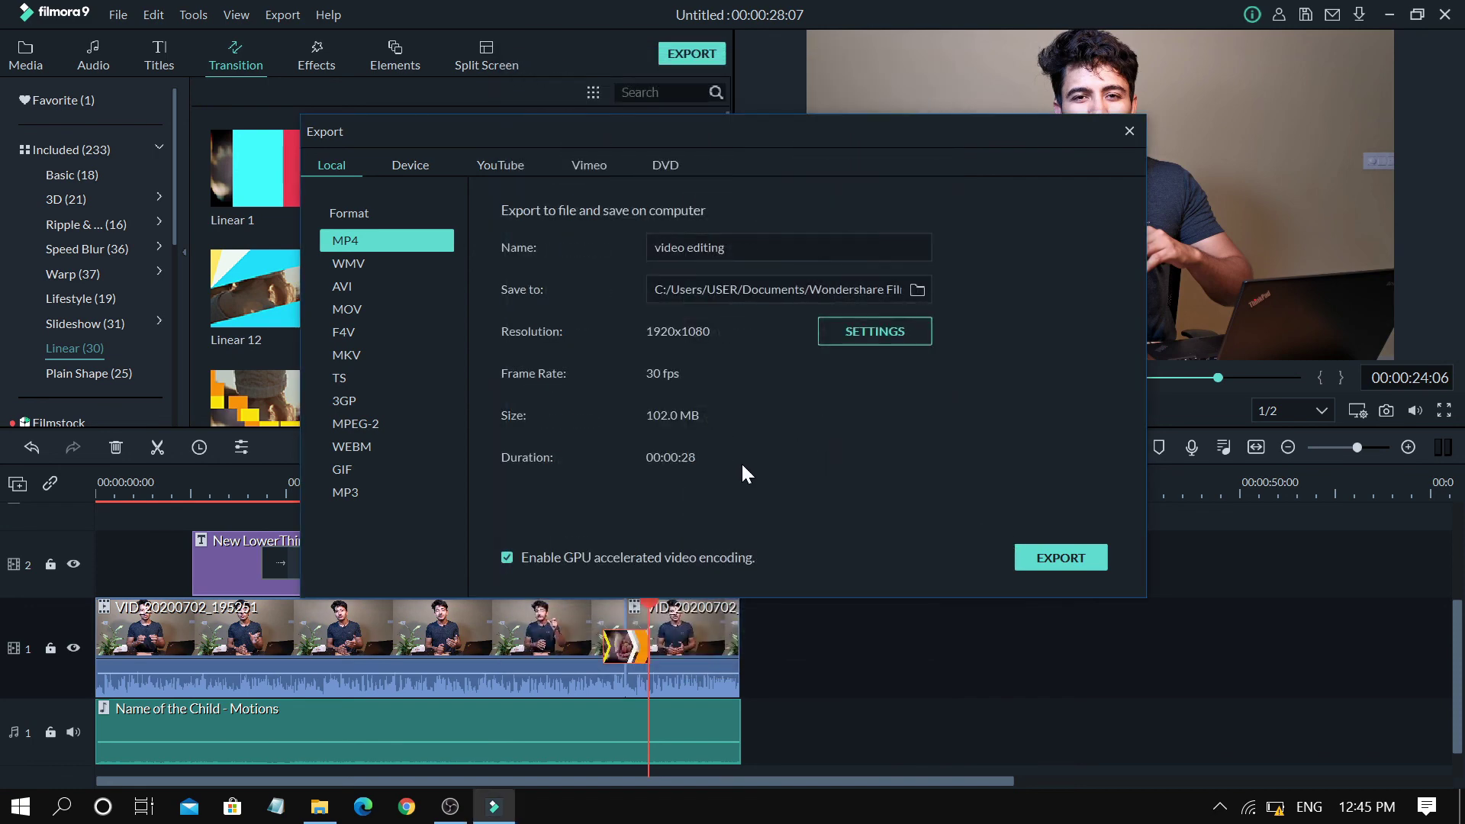